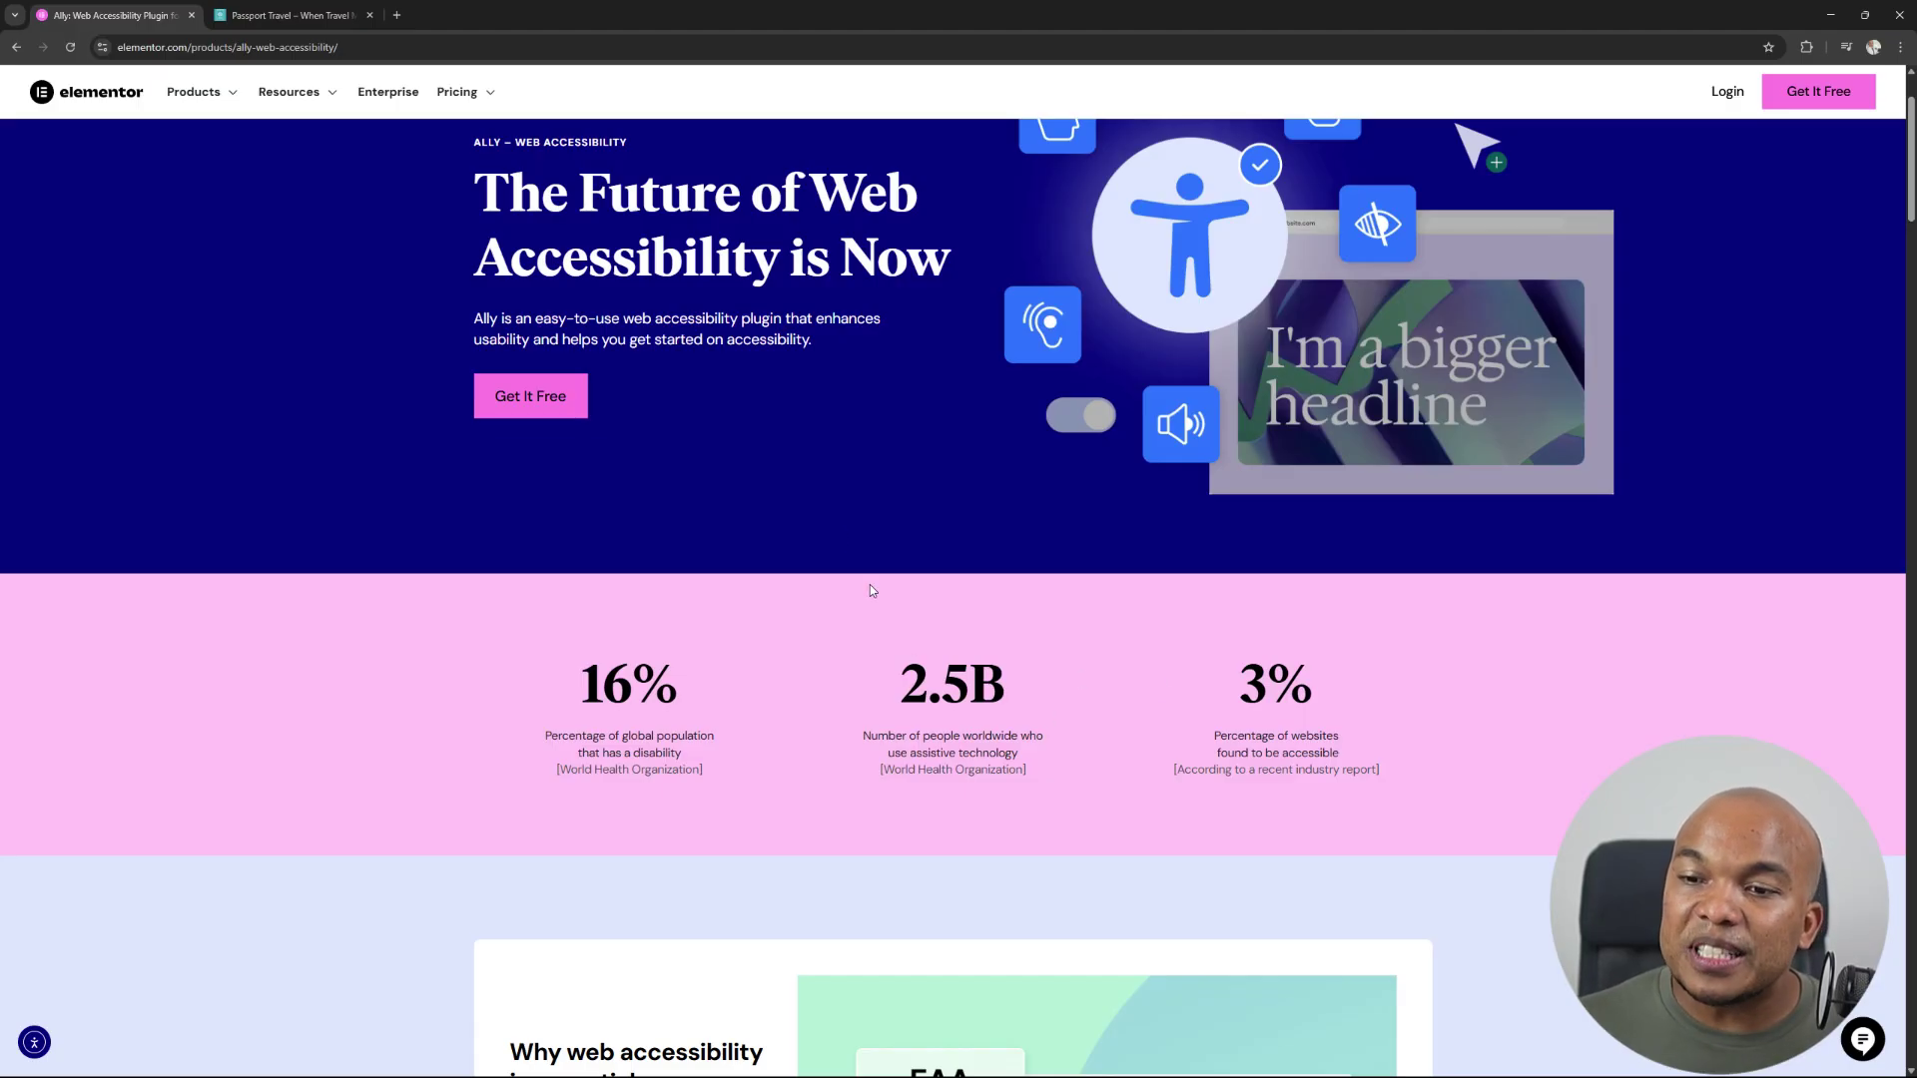
# On the Passport Travel site, enlarge the page text to 1.5x with Bigger text.
pyautogui.scroll(-1, 732, 499)
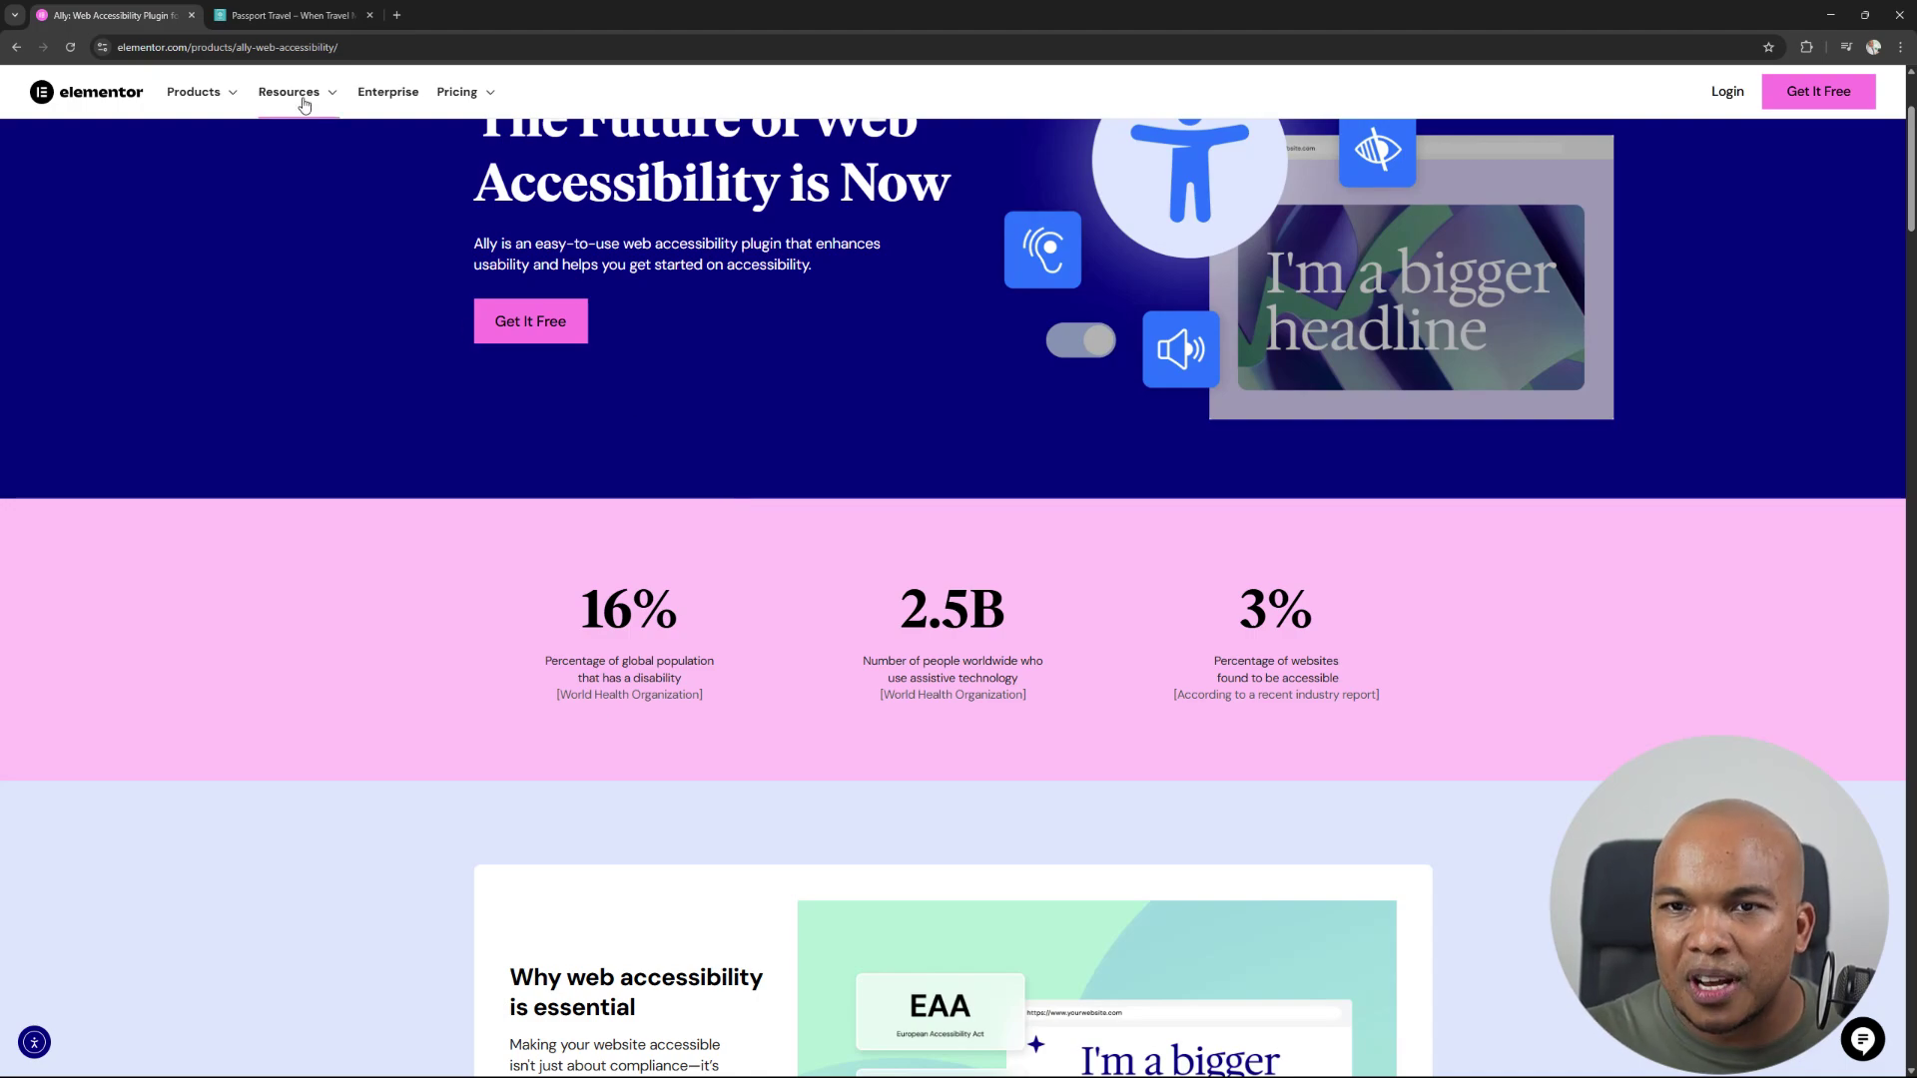
pyautogui.click(290, 15)
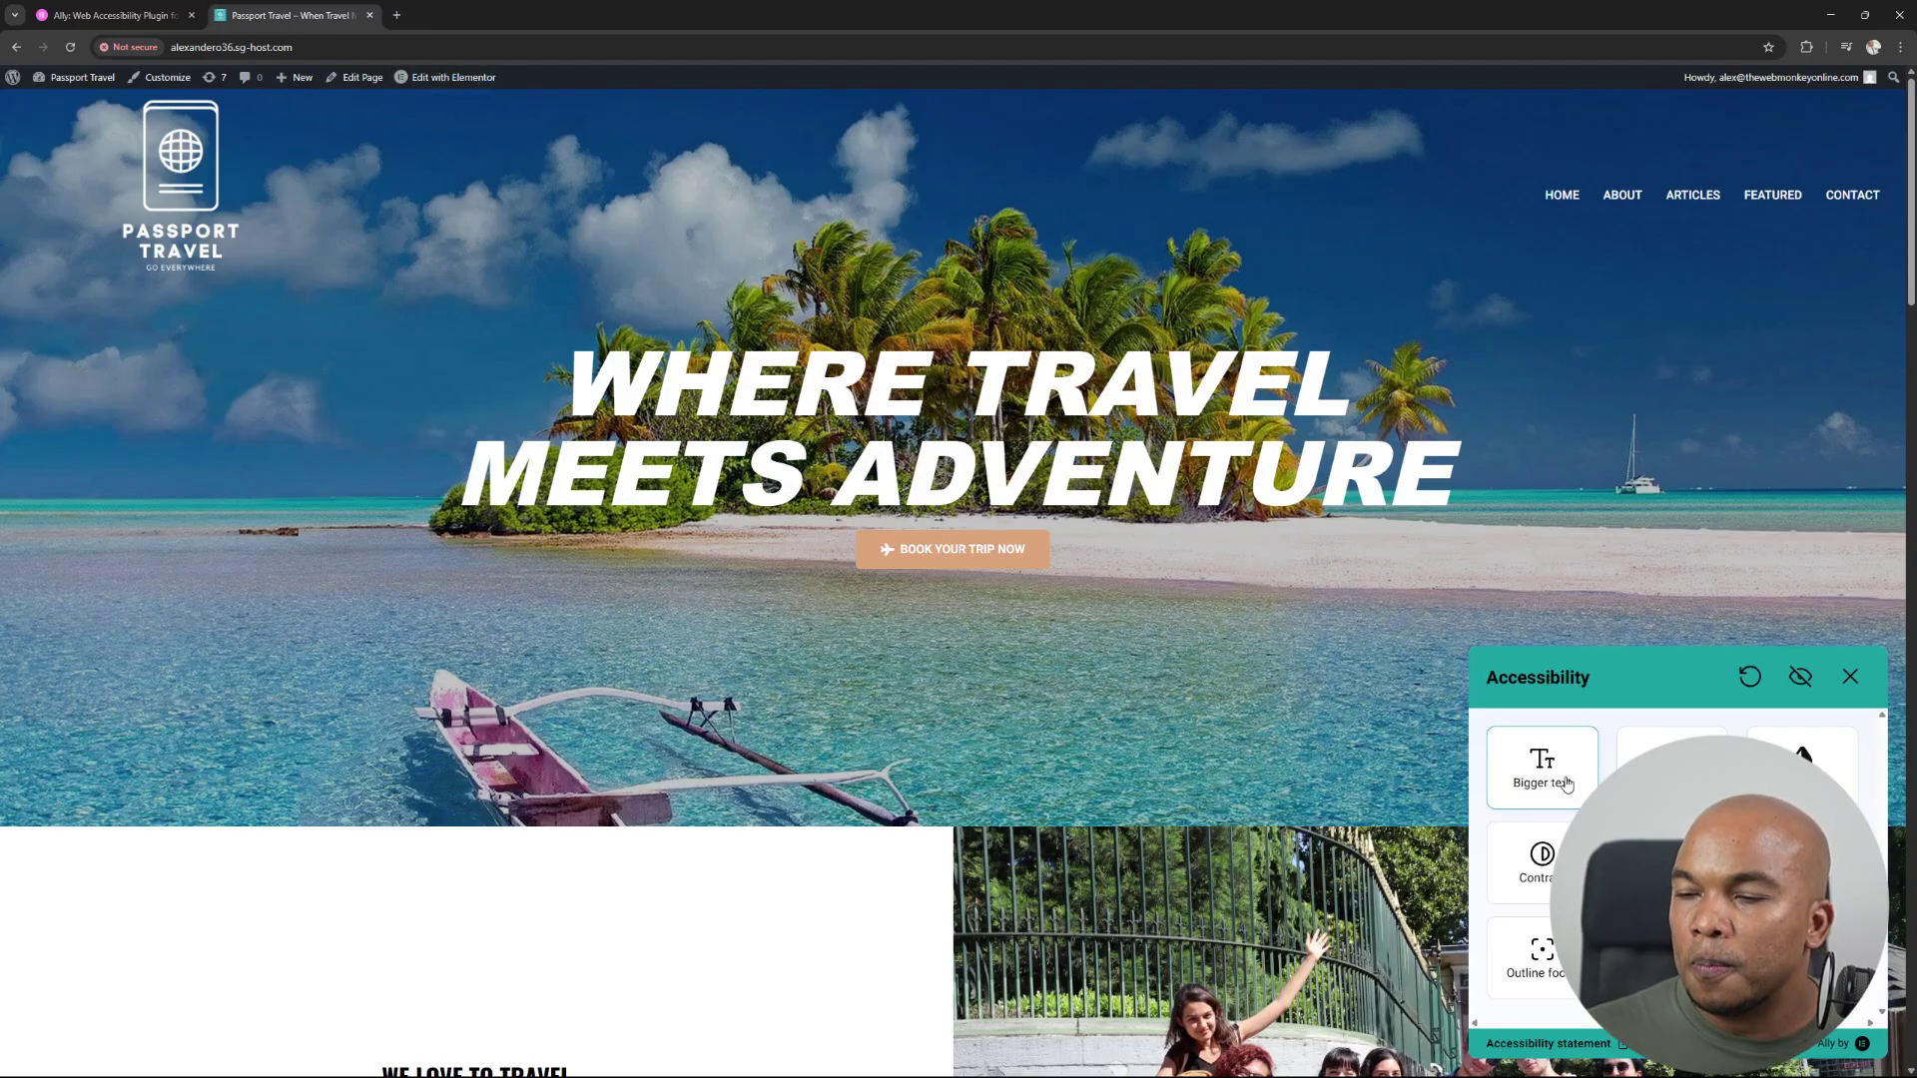
pyautogui.click(1566, 783)
pyautogui.click(1567, 784)
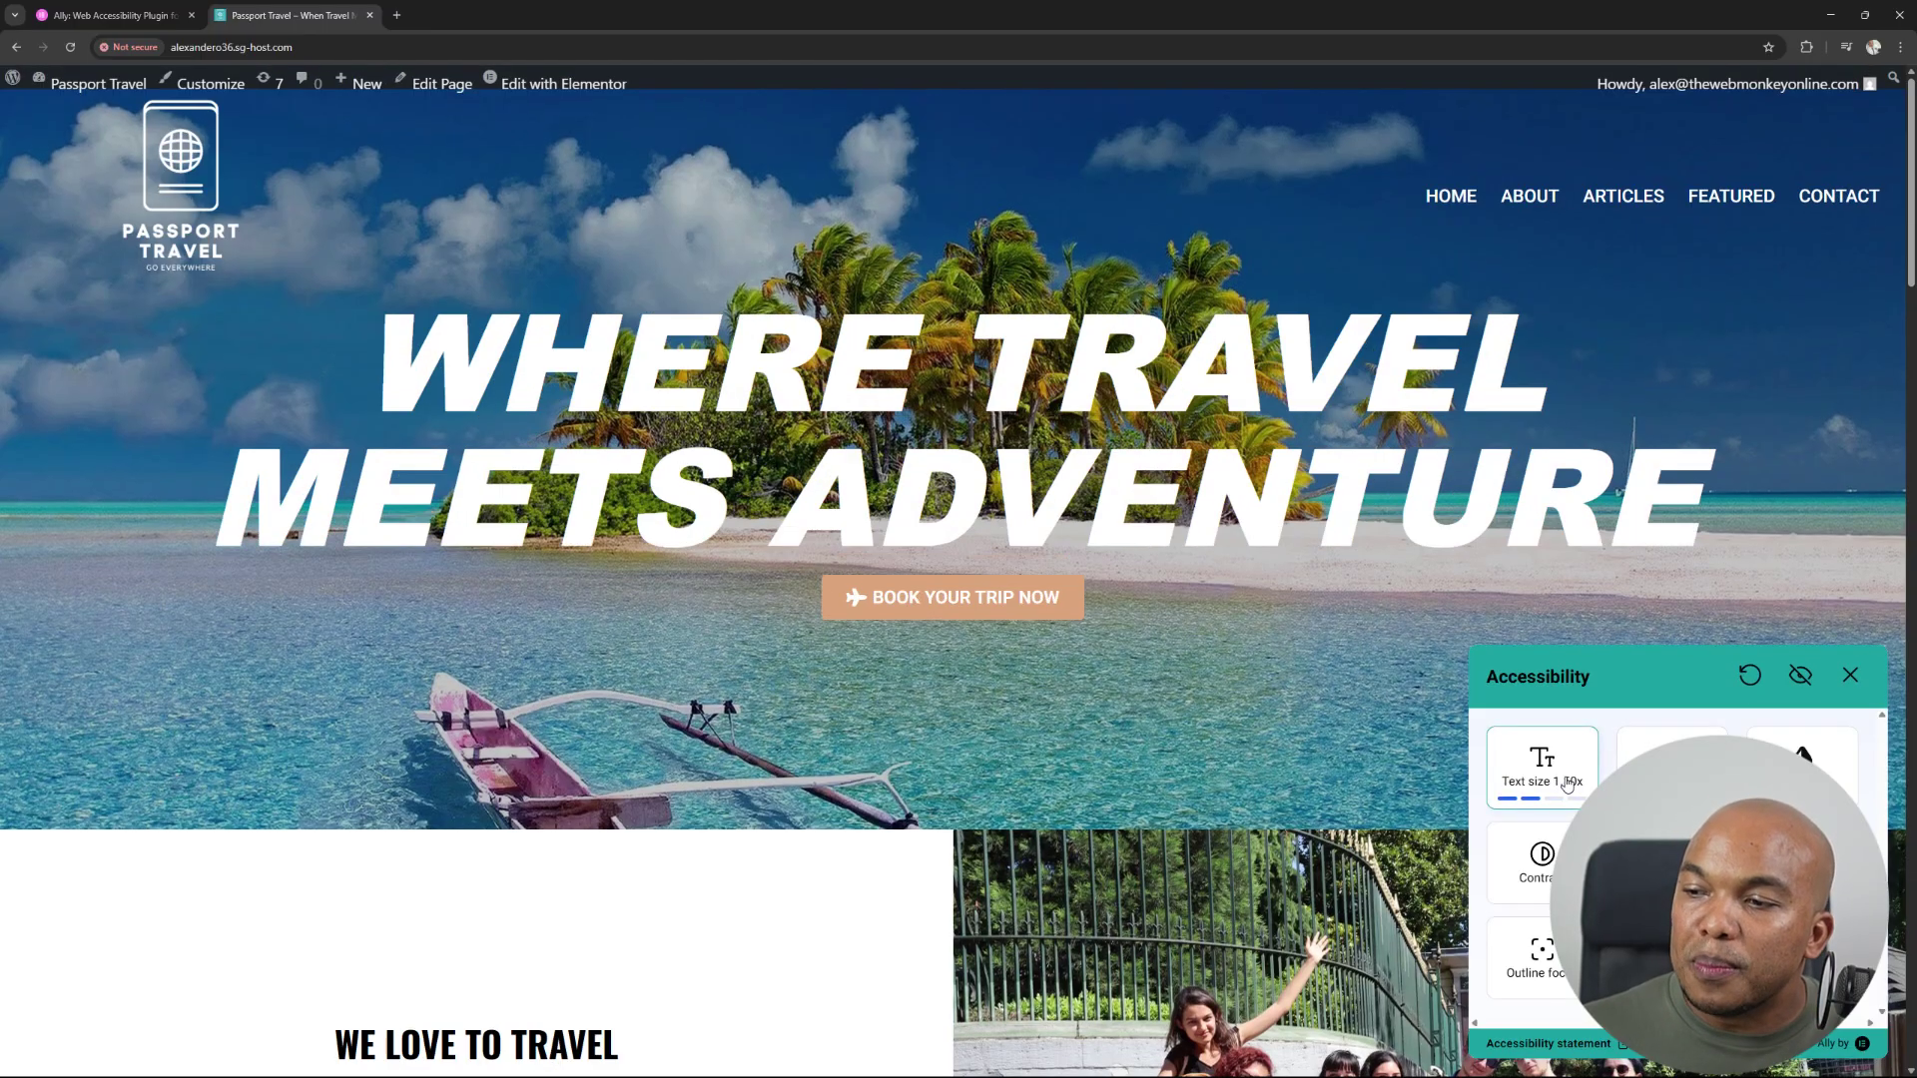
# Cycle the Contrast tile through its modes until Dark contrast is active.
pyautogui.scroll(-5, 1388, 664)
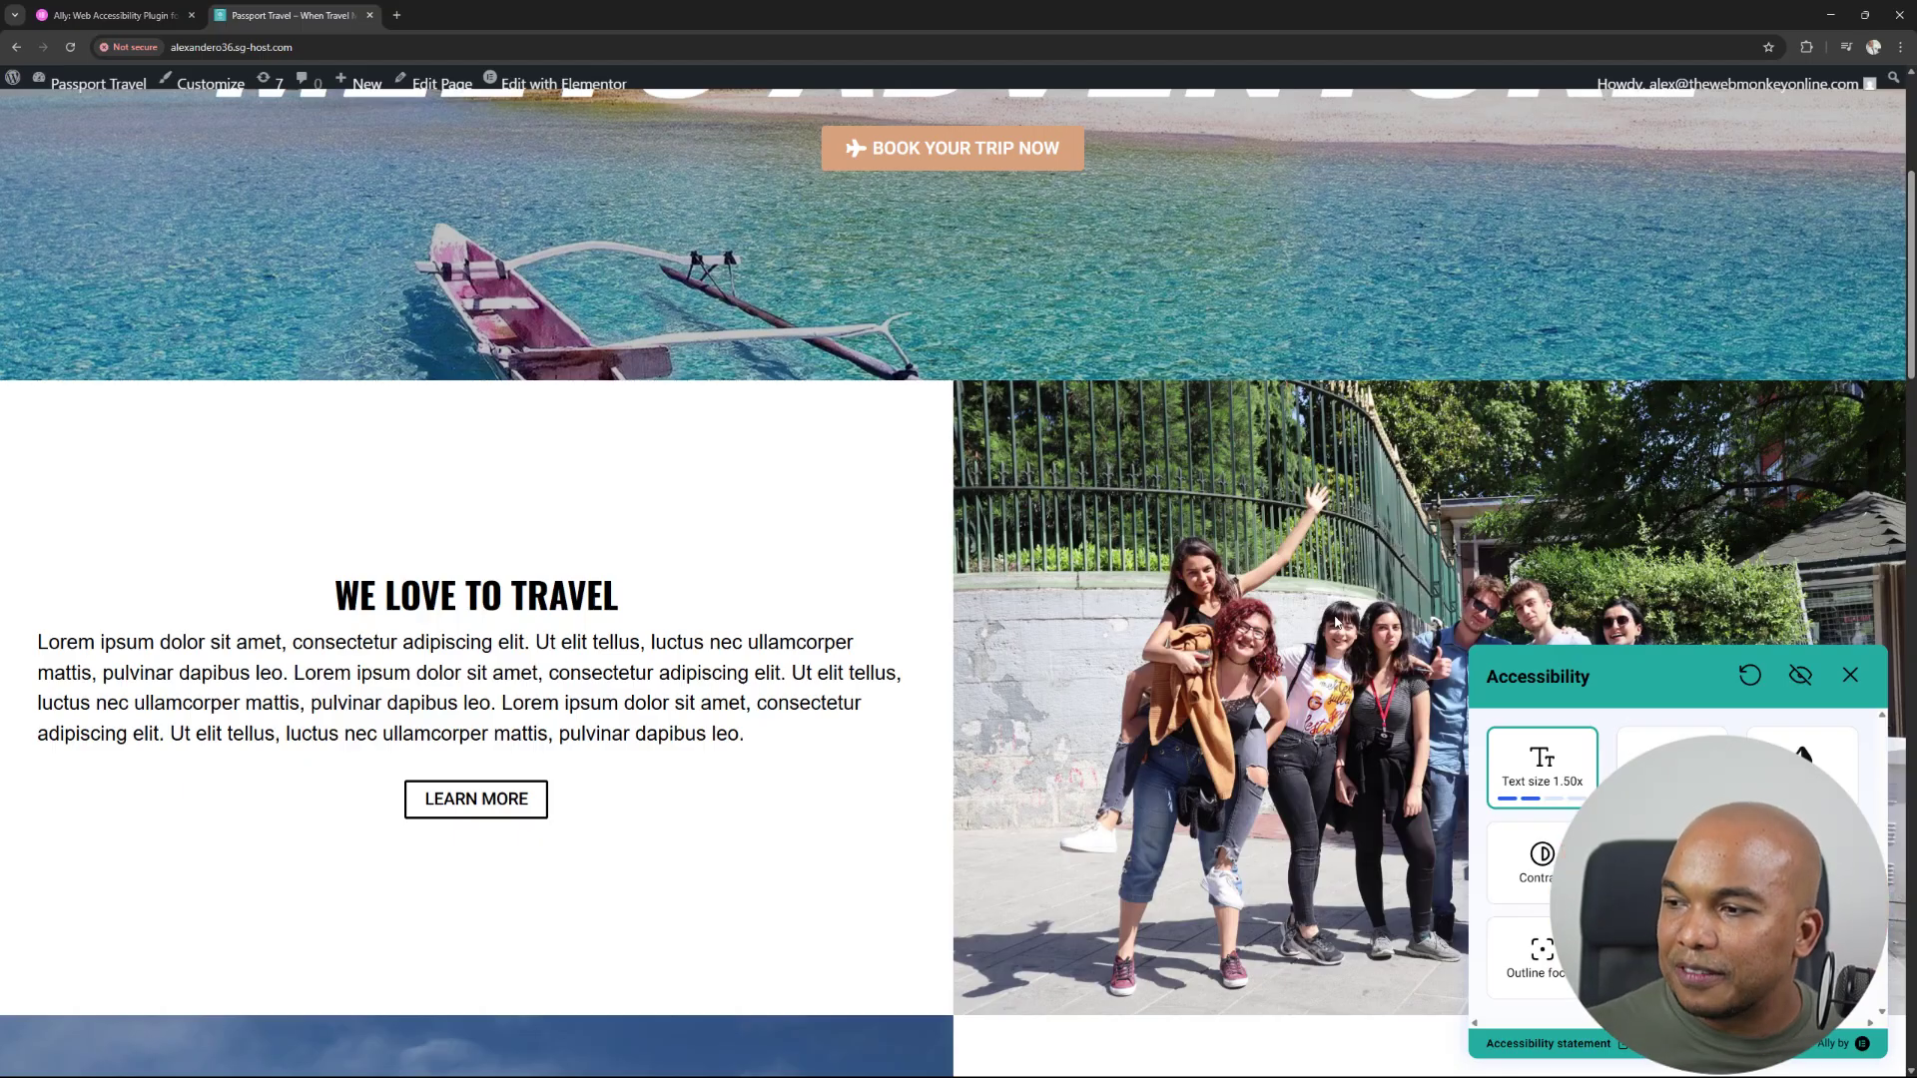
pyautogui.click(1546, 860)
pyautogui.click(1548, 865)
pyautogui.click(1550, 868)
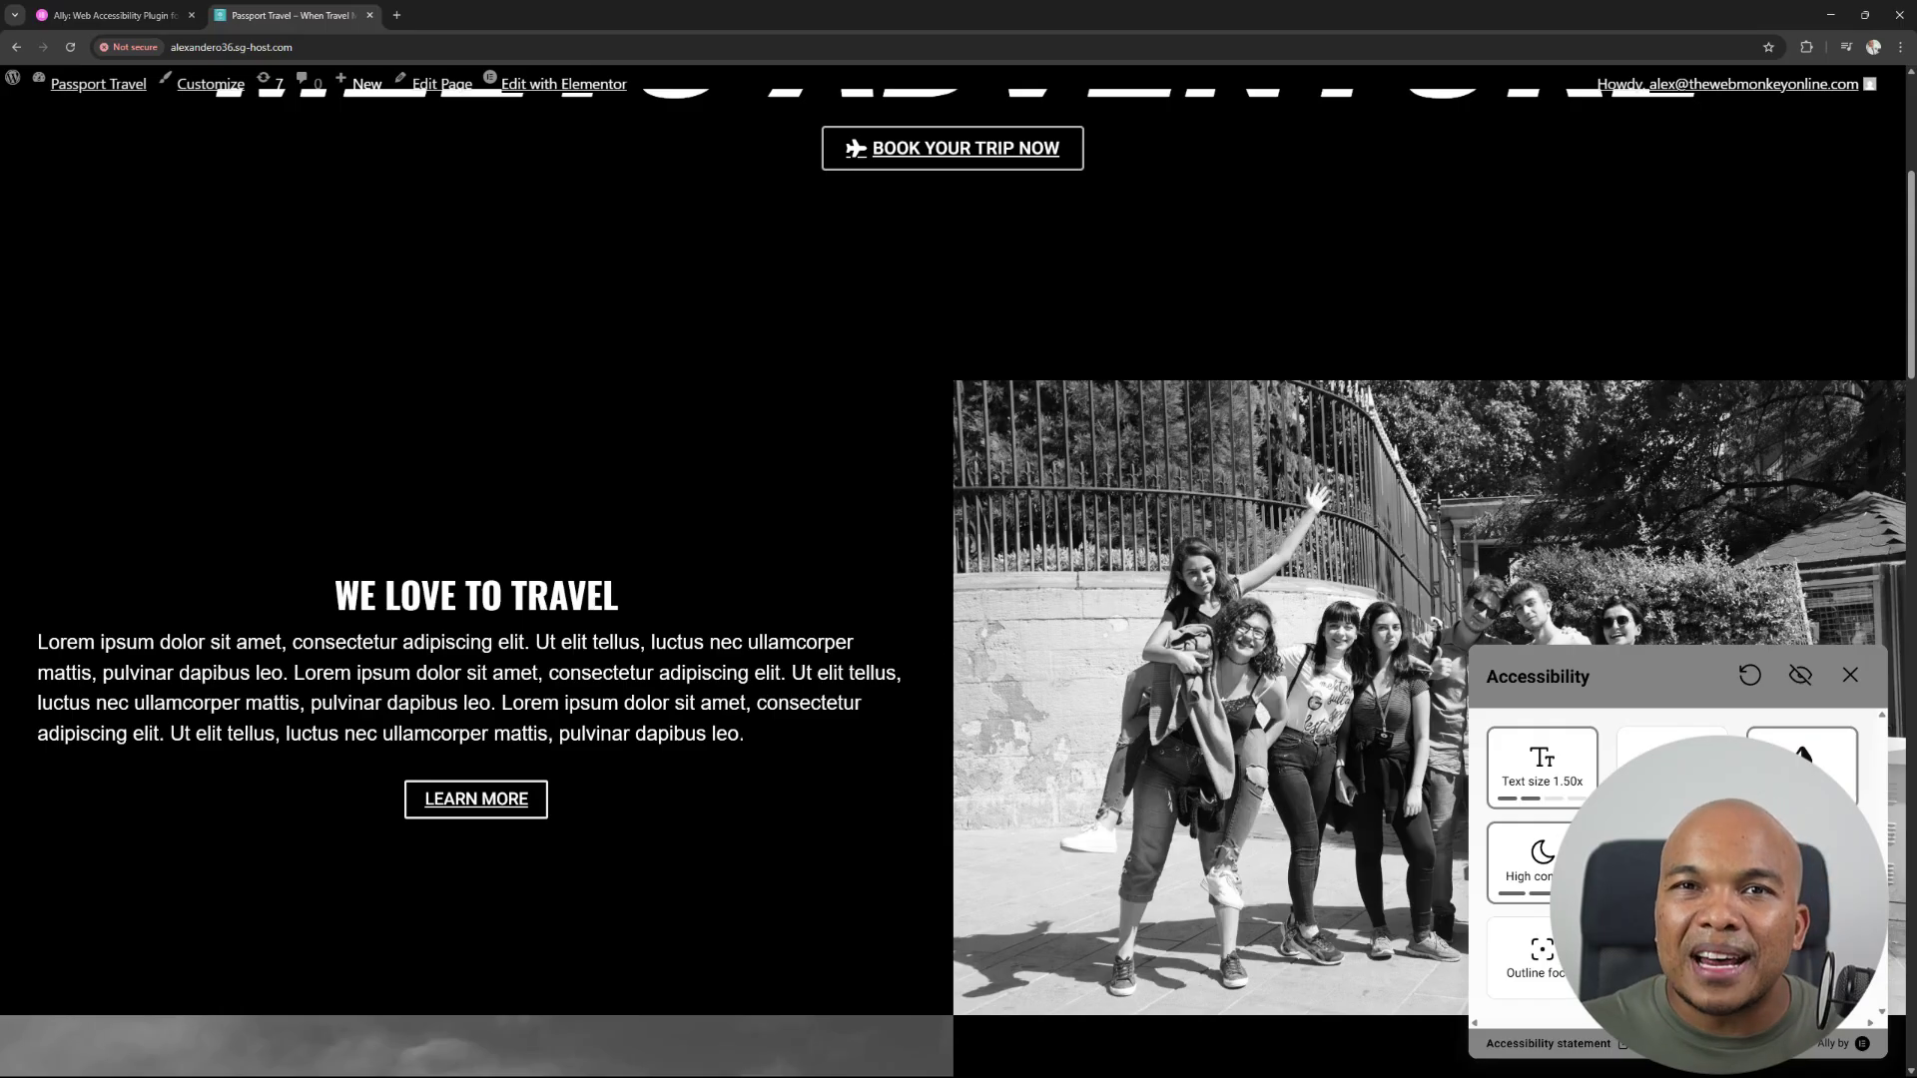
pyautogui.click(1543, 860)
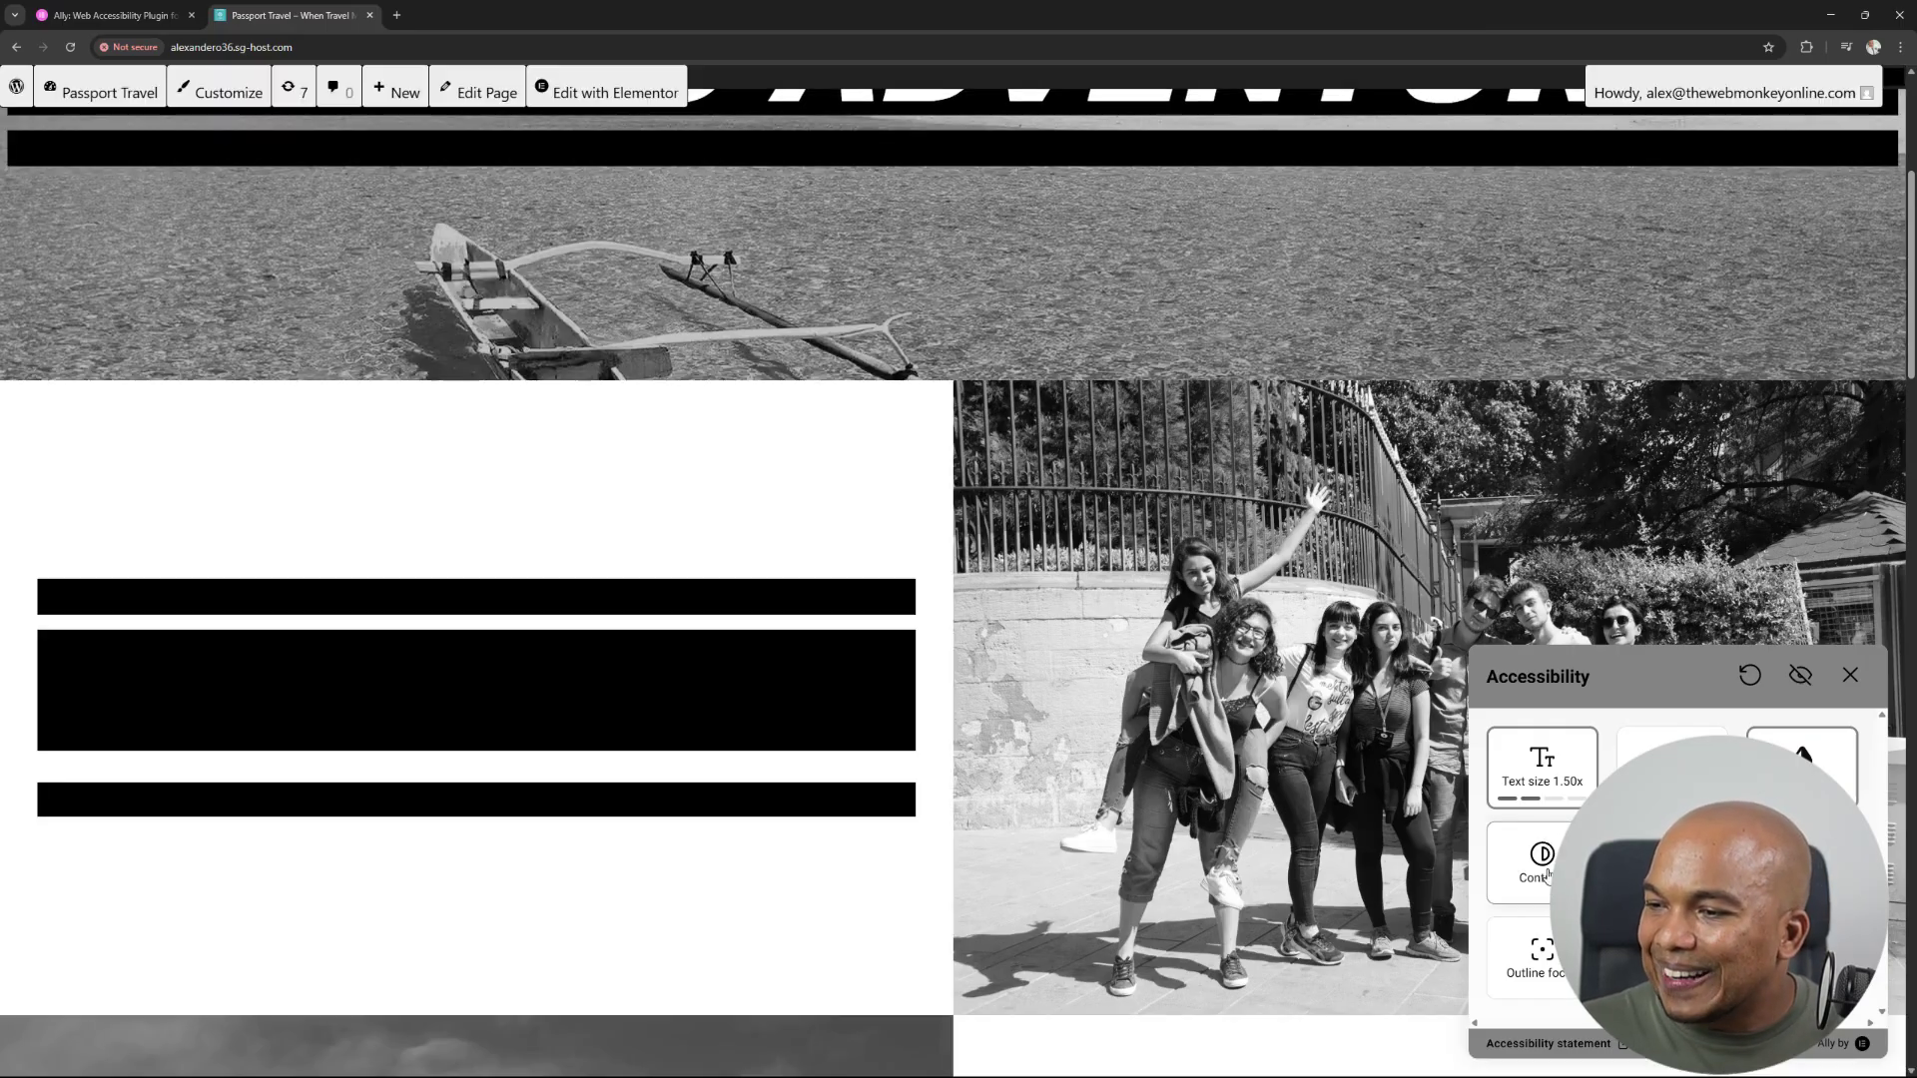
pyautogui.click(1543, 860)
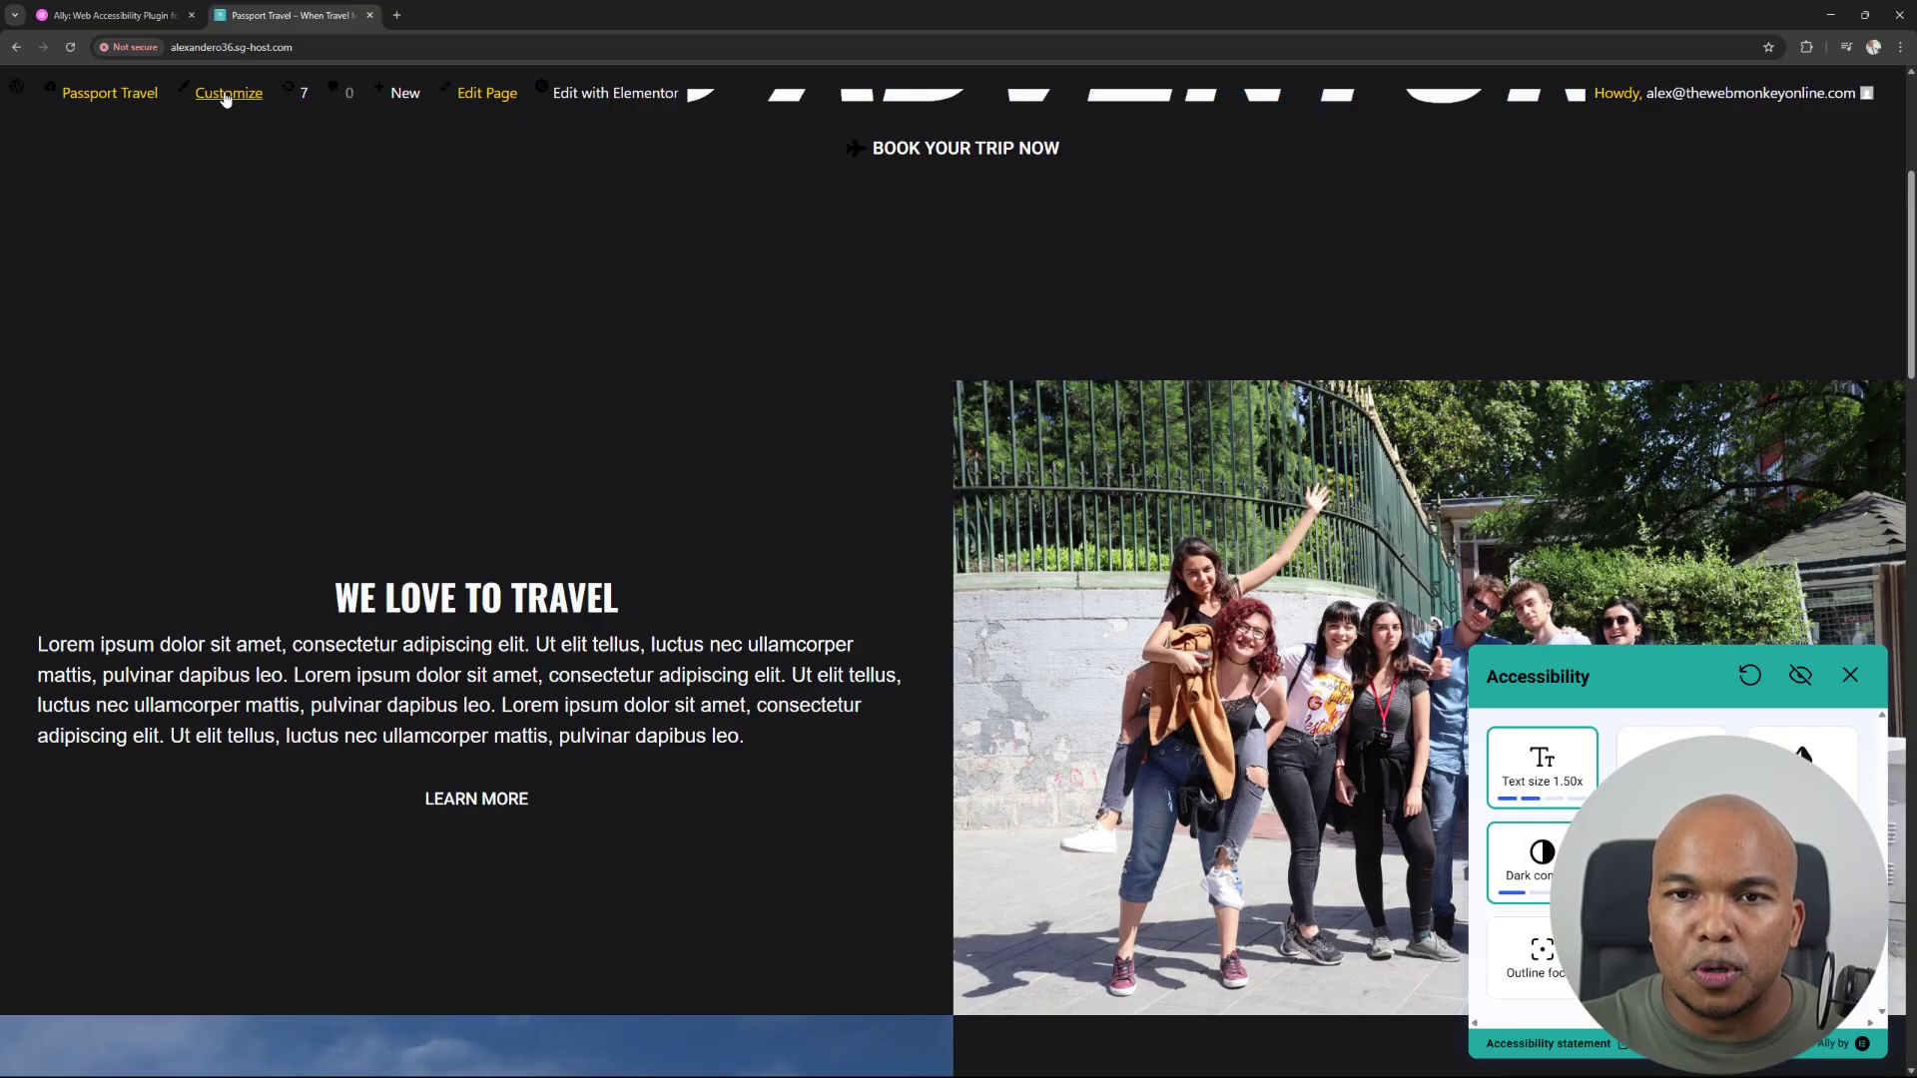
# Return to the Ally page and scroll to the Free, Standard $4.99, Plus $9.99 and Max $19.99 plans.
pyautogui.click(135, 20)
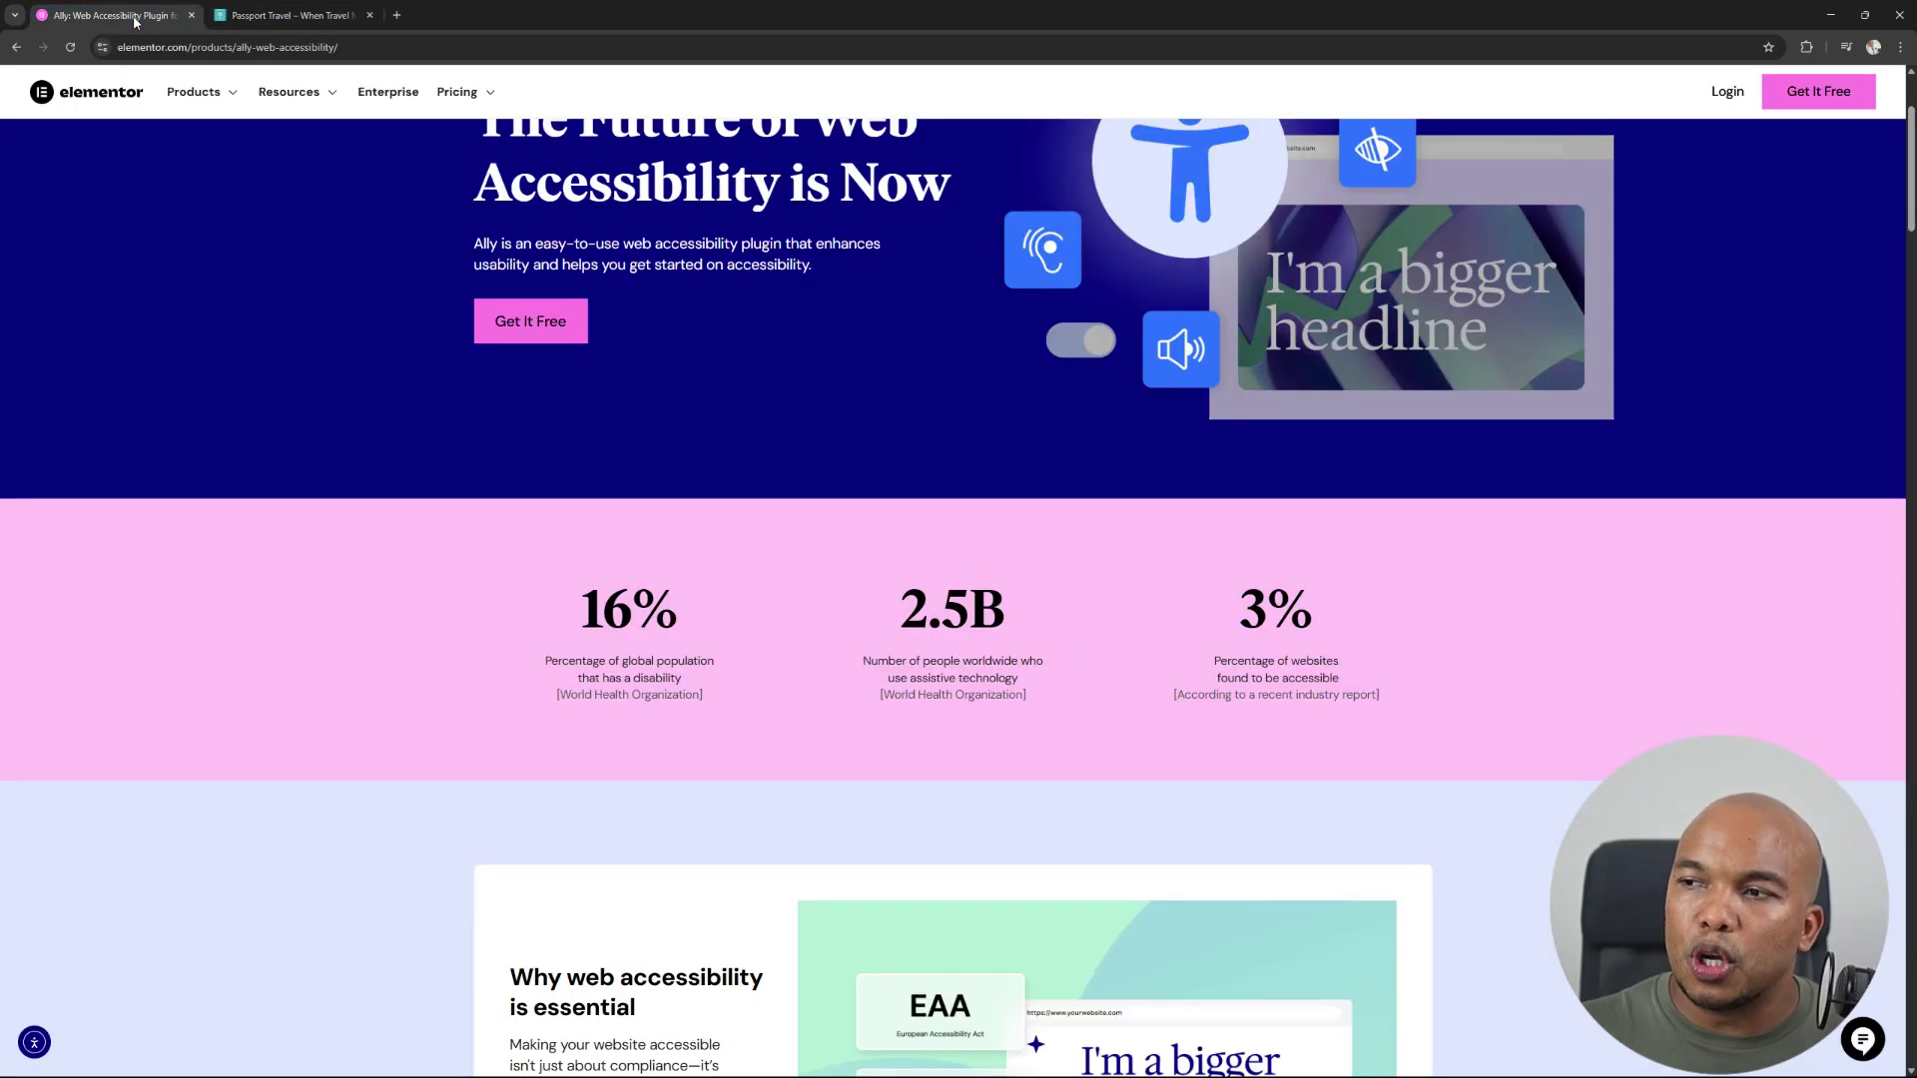
pyautogui.scroll(-8, 1153, 268)
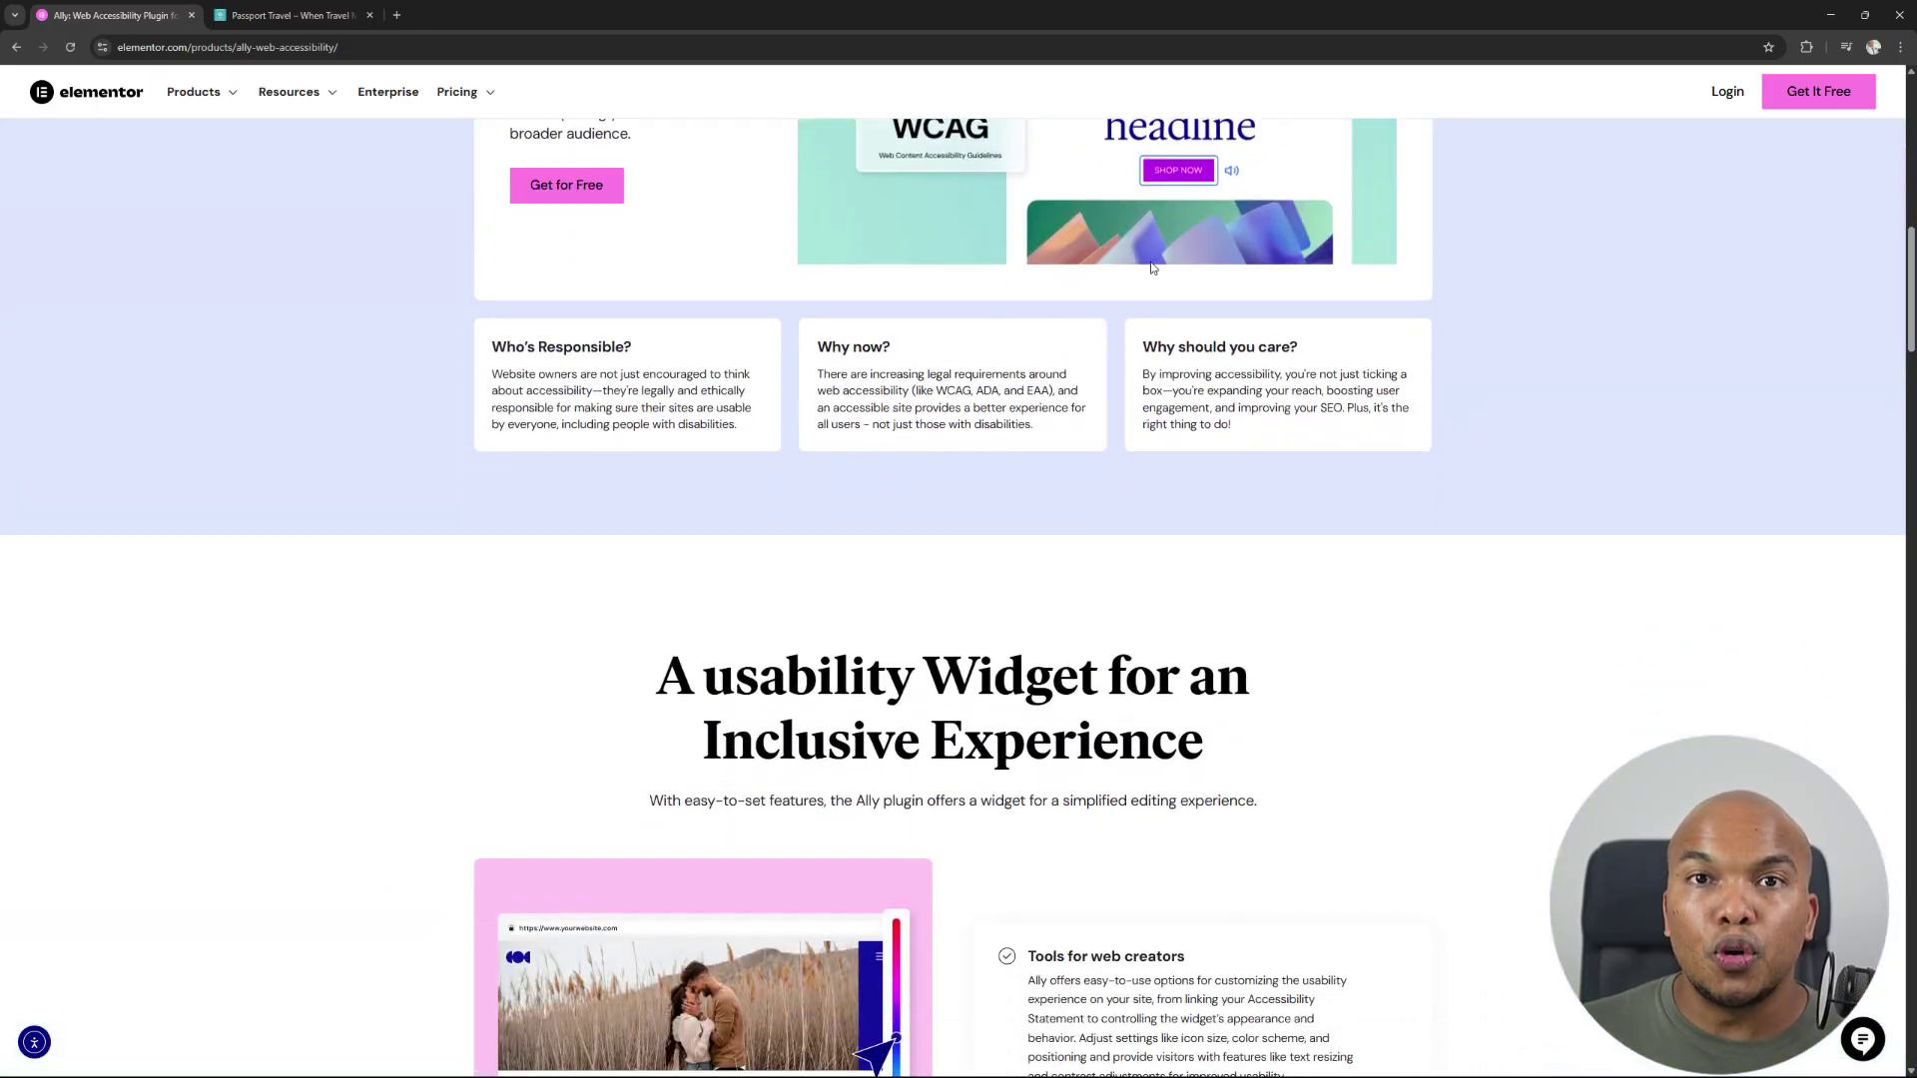
pyautogui.scroll(-10, 1153, 268)
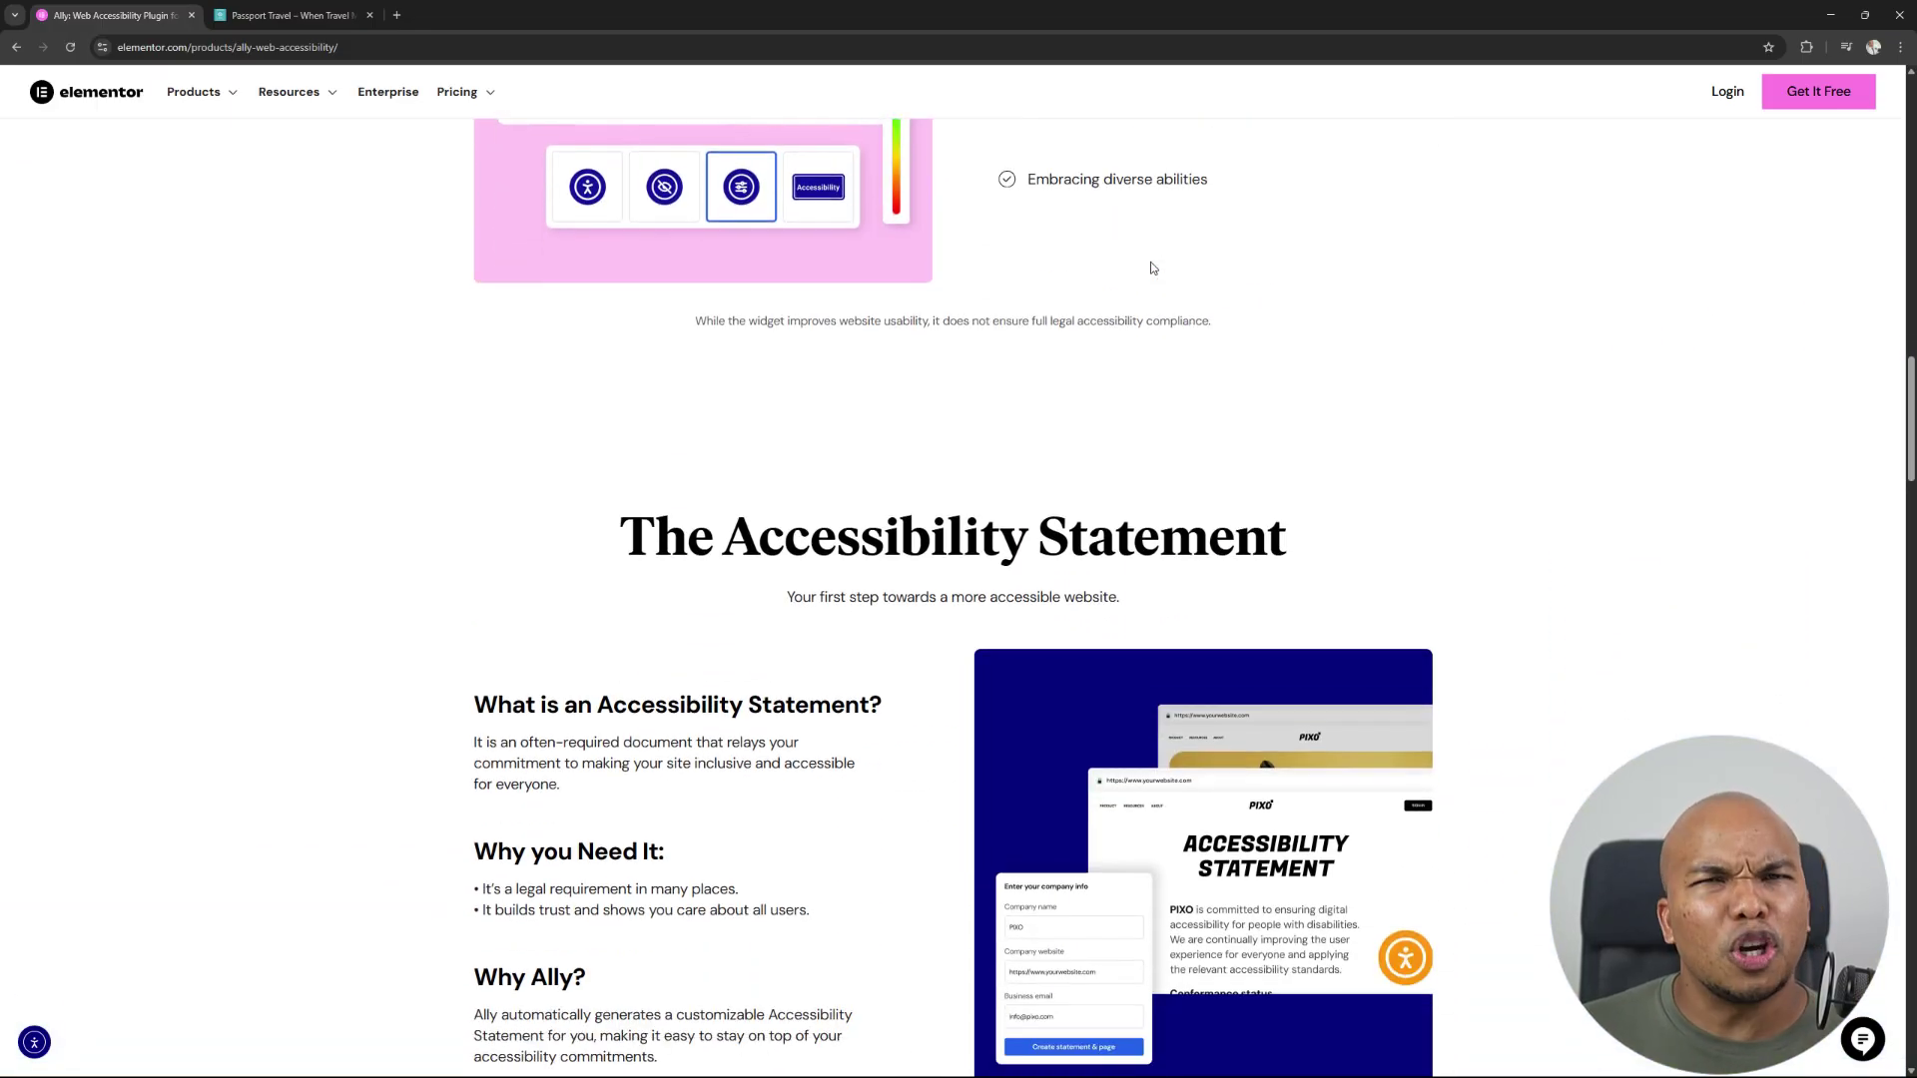
pyautogui.scroll(-10, 1154, 267)
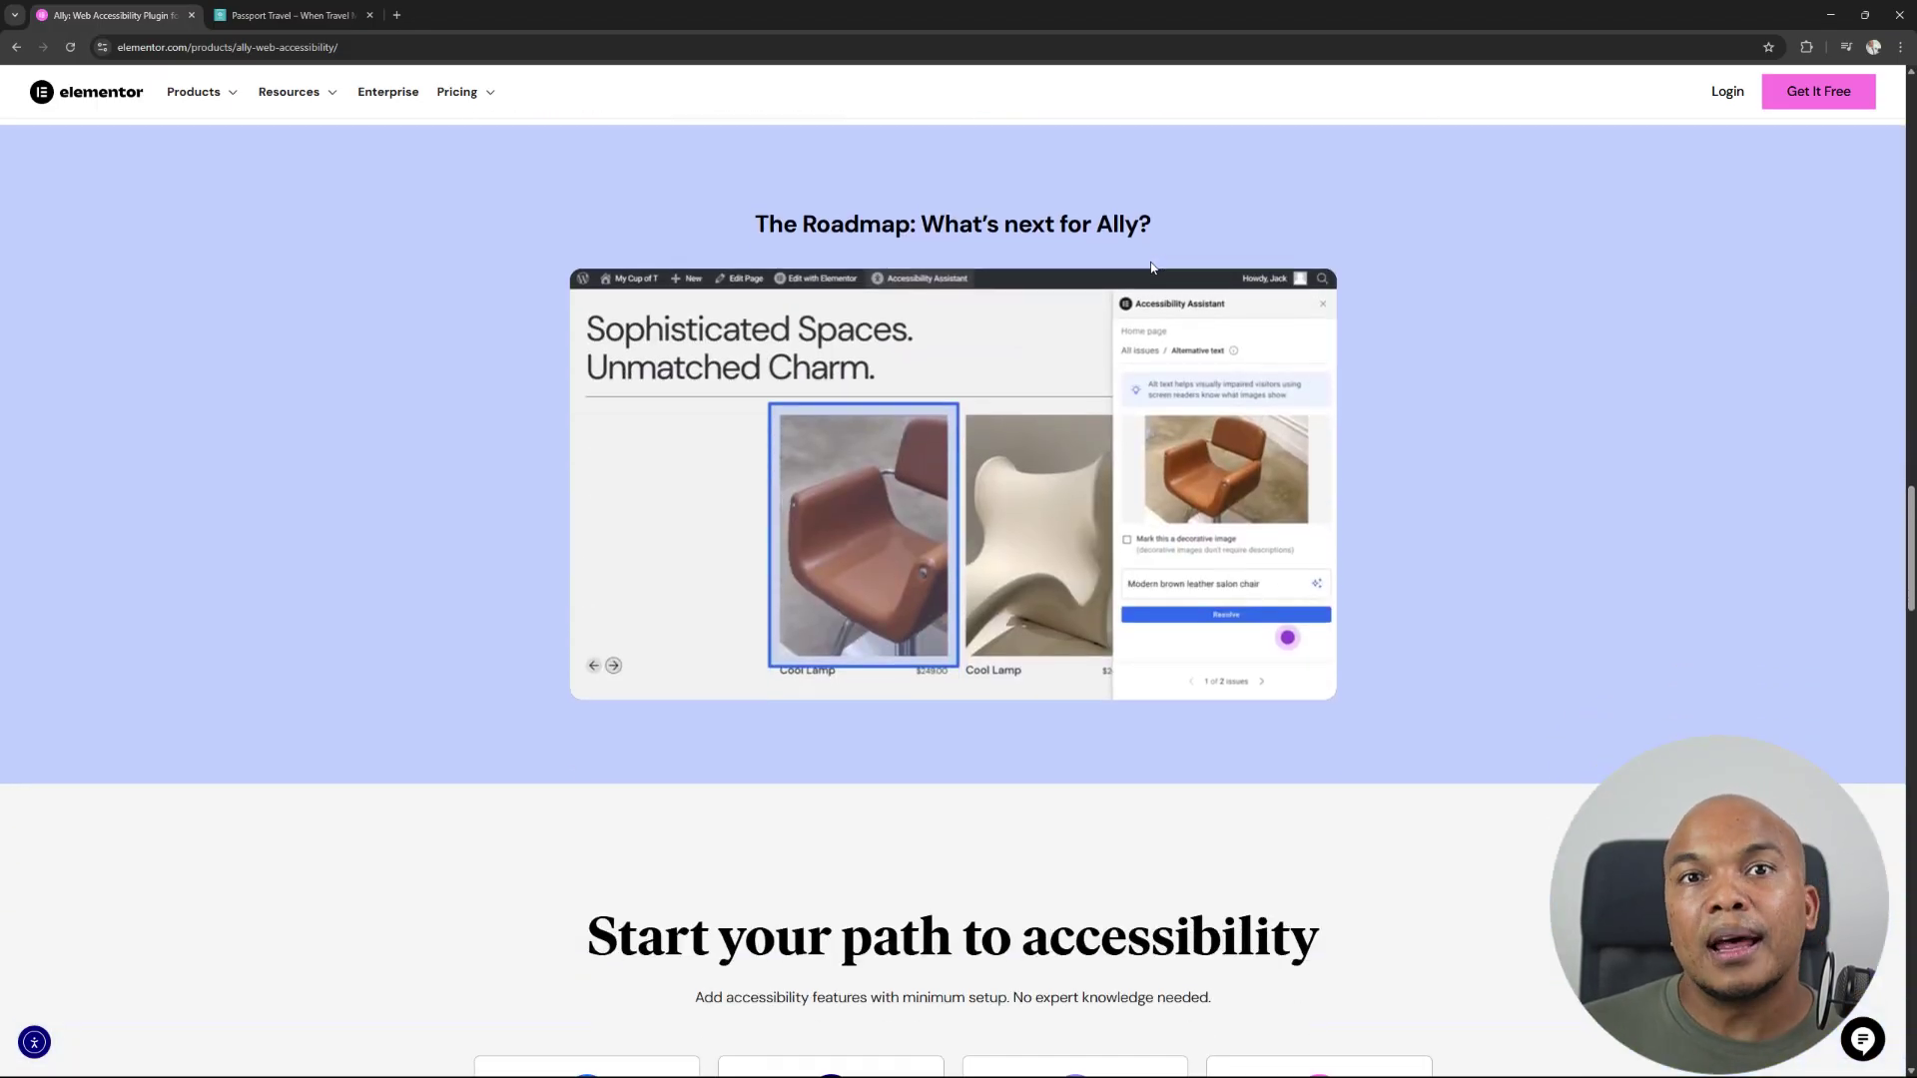
pyautogui.scroll(-3, 1152, 268)
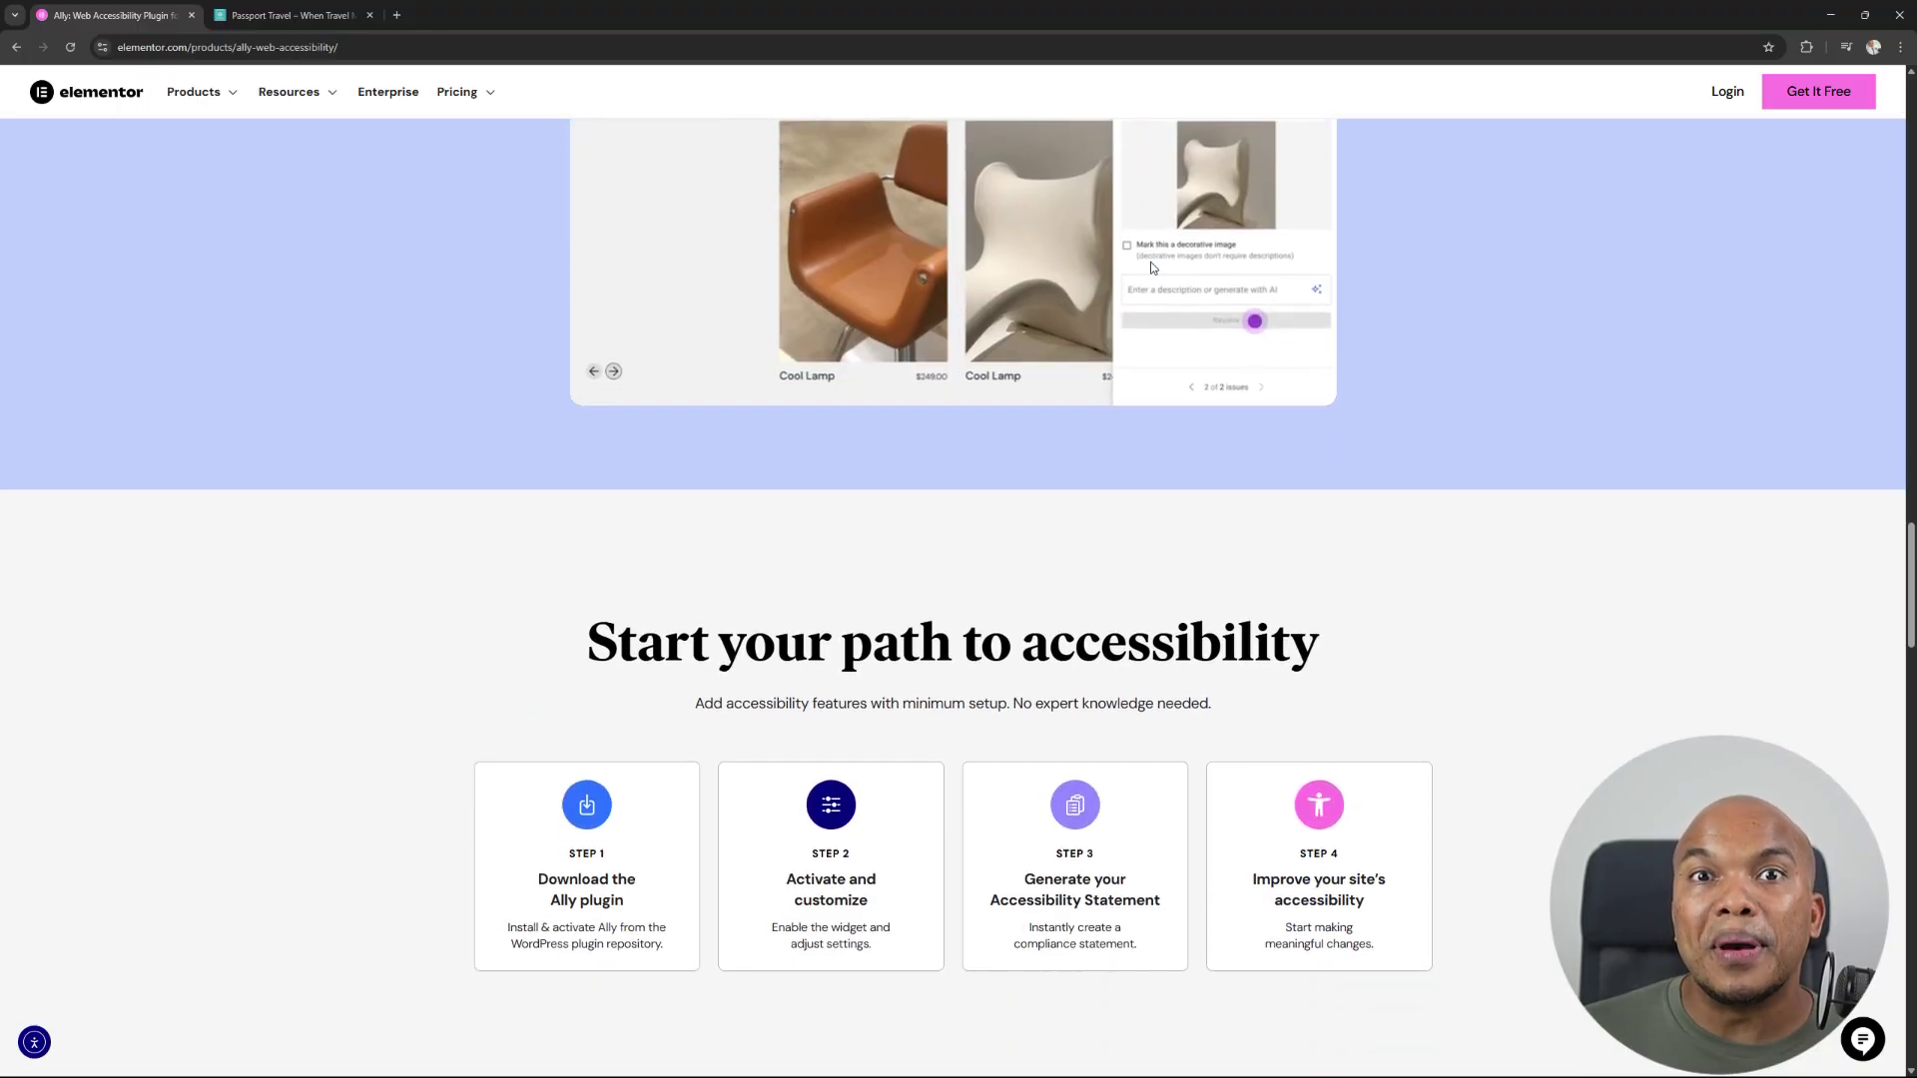
pyautogui.scroll(-10, 1153, 268)
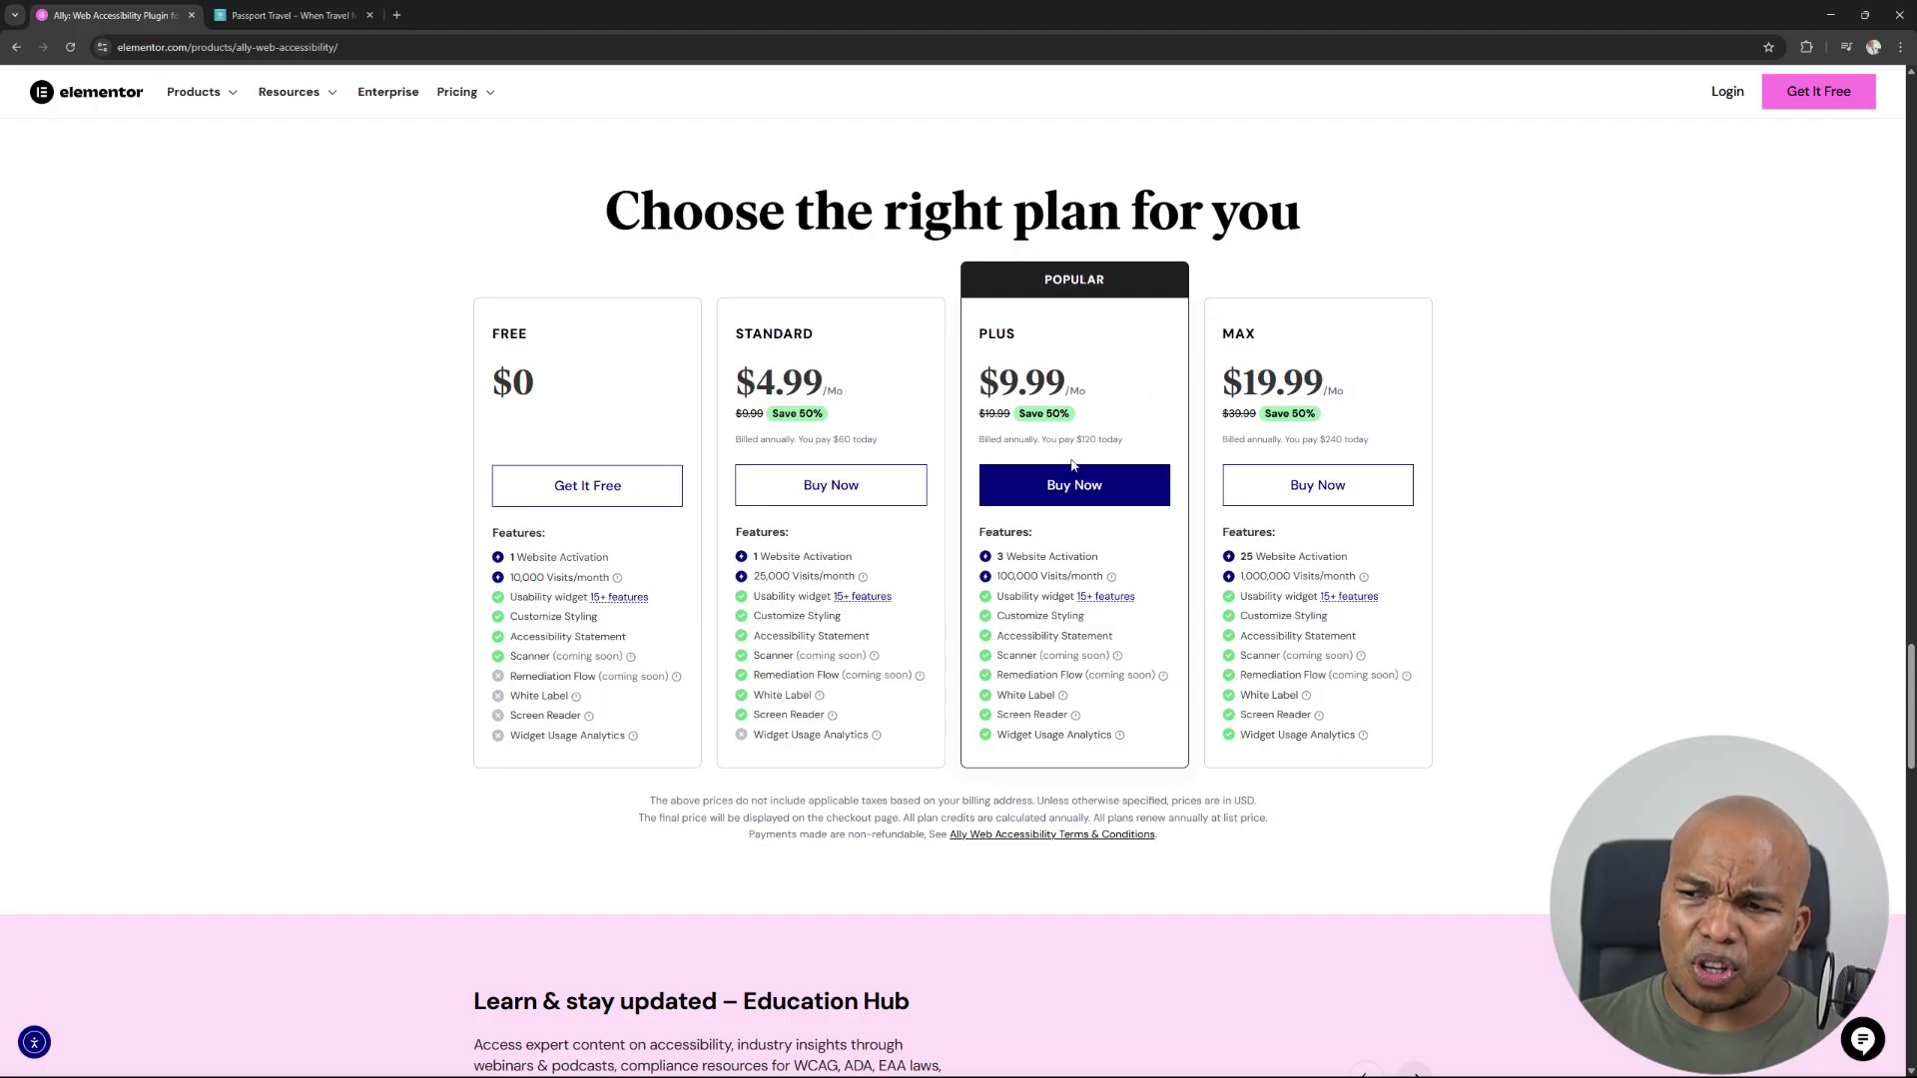
pyautogui.scroll(-1, 1057, 437)
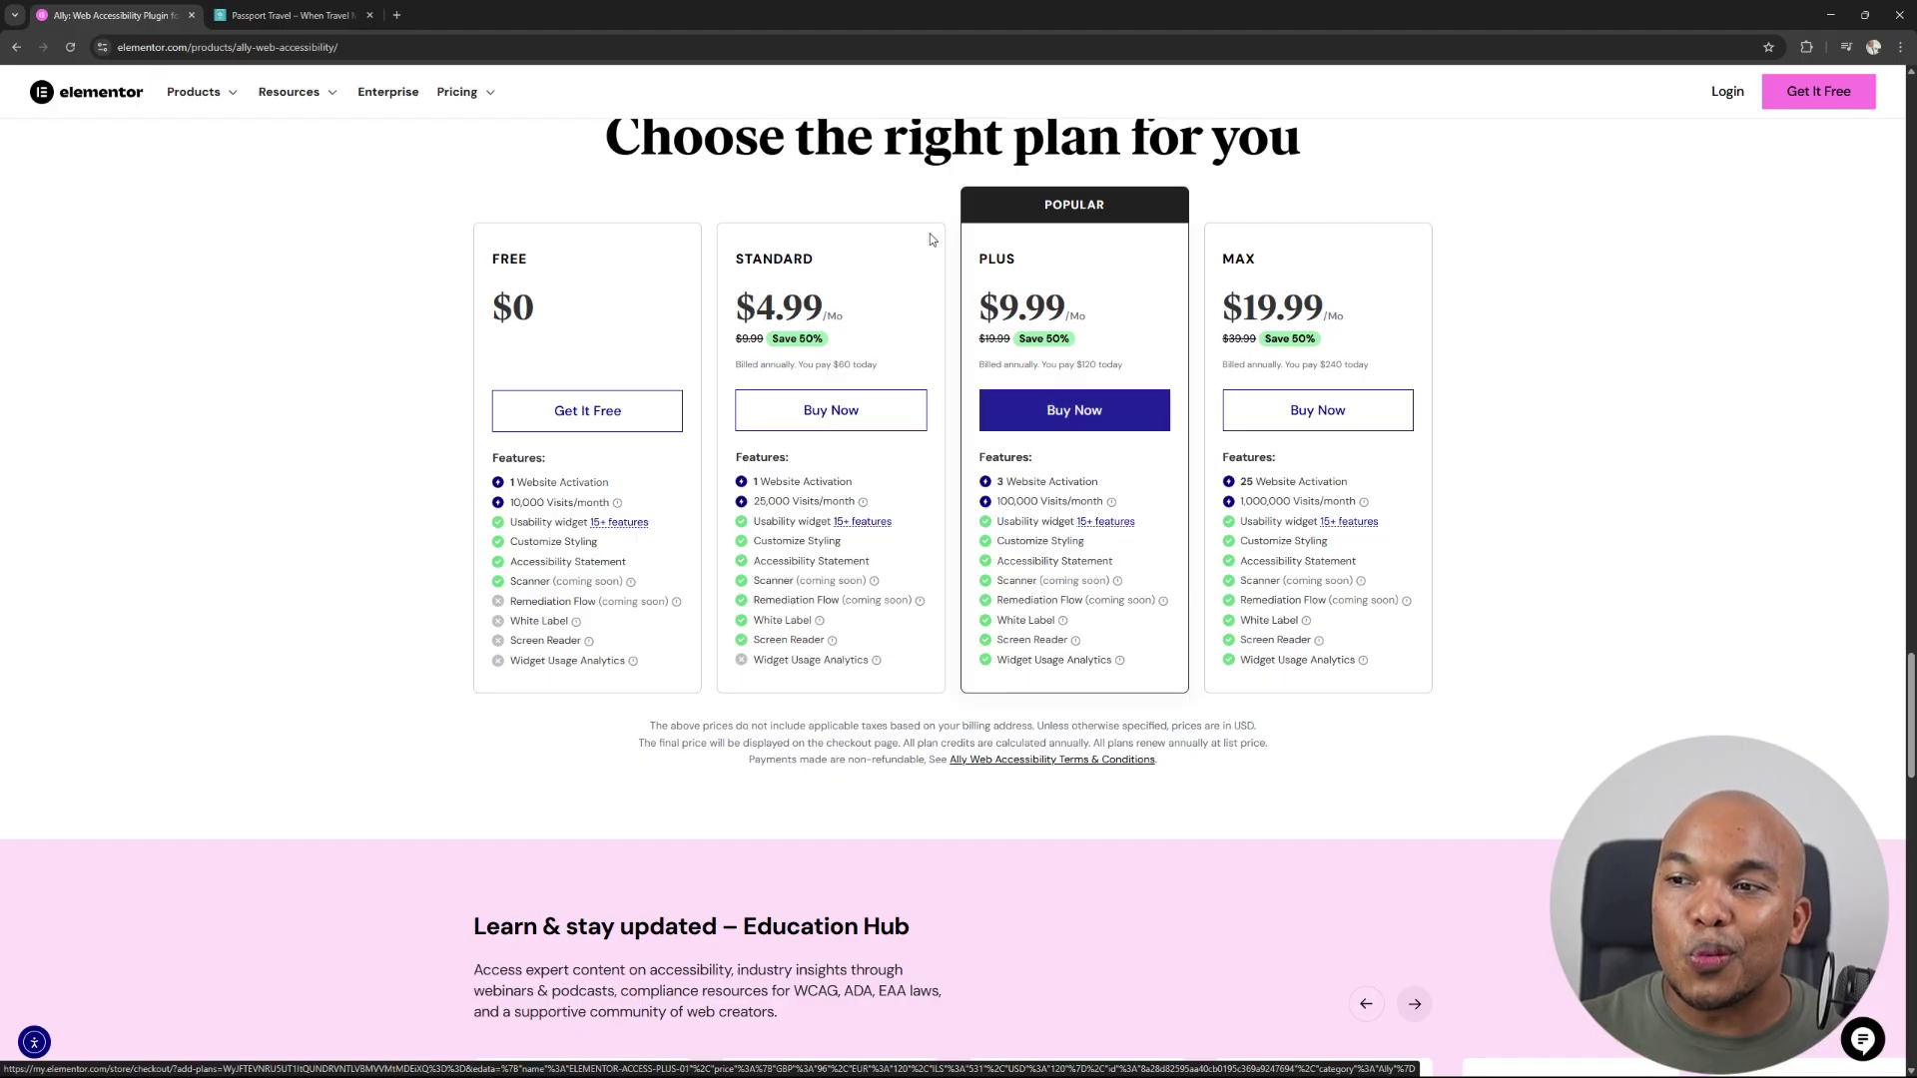
pyautogui.scroll(4, 943, 327)
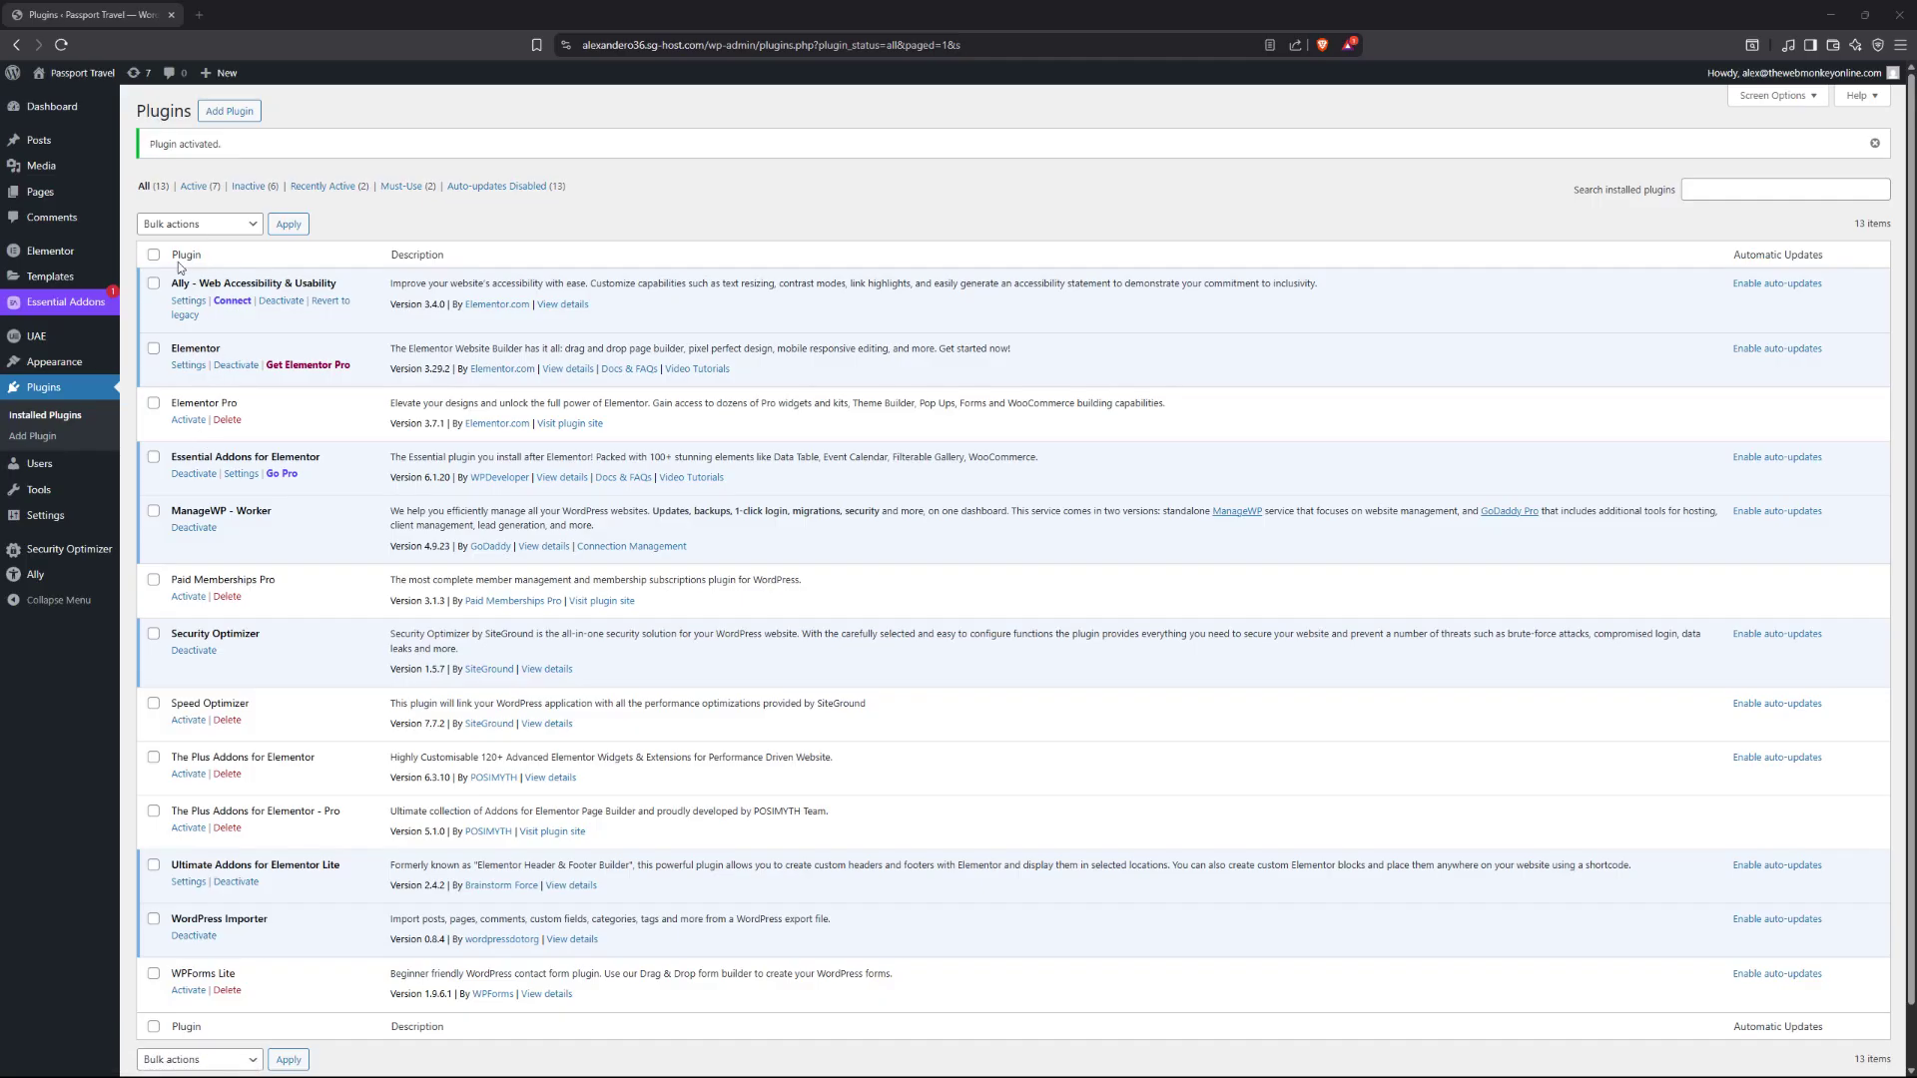
# Open Ally from the admin menu and choose Get started to reach the Elementor sign-in.
pyautogui.click(47, 580)
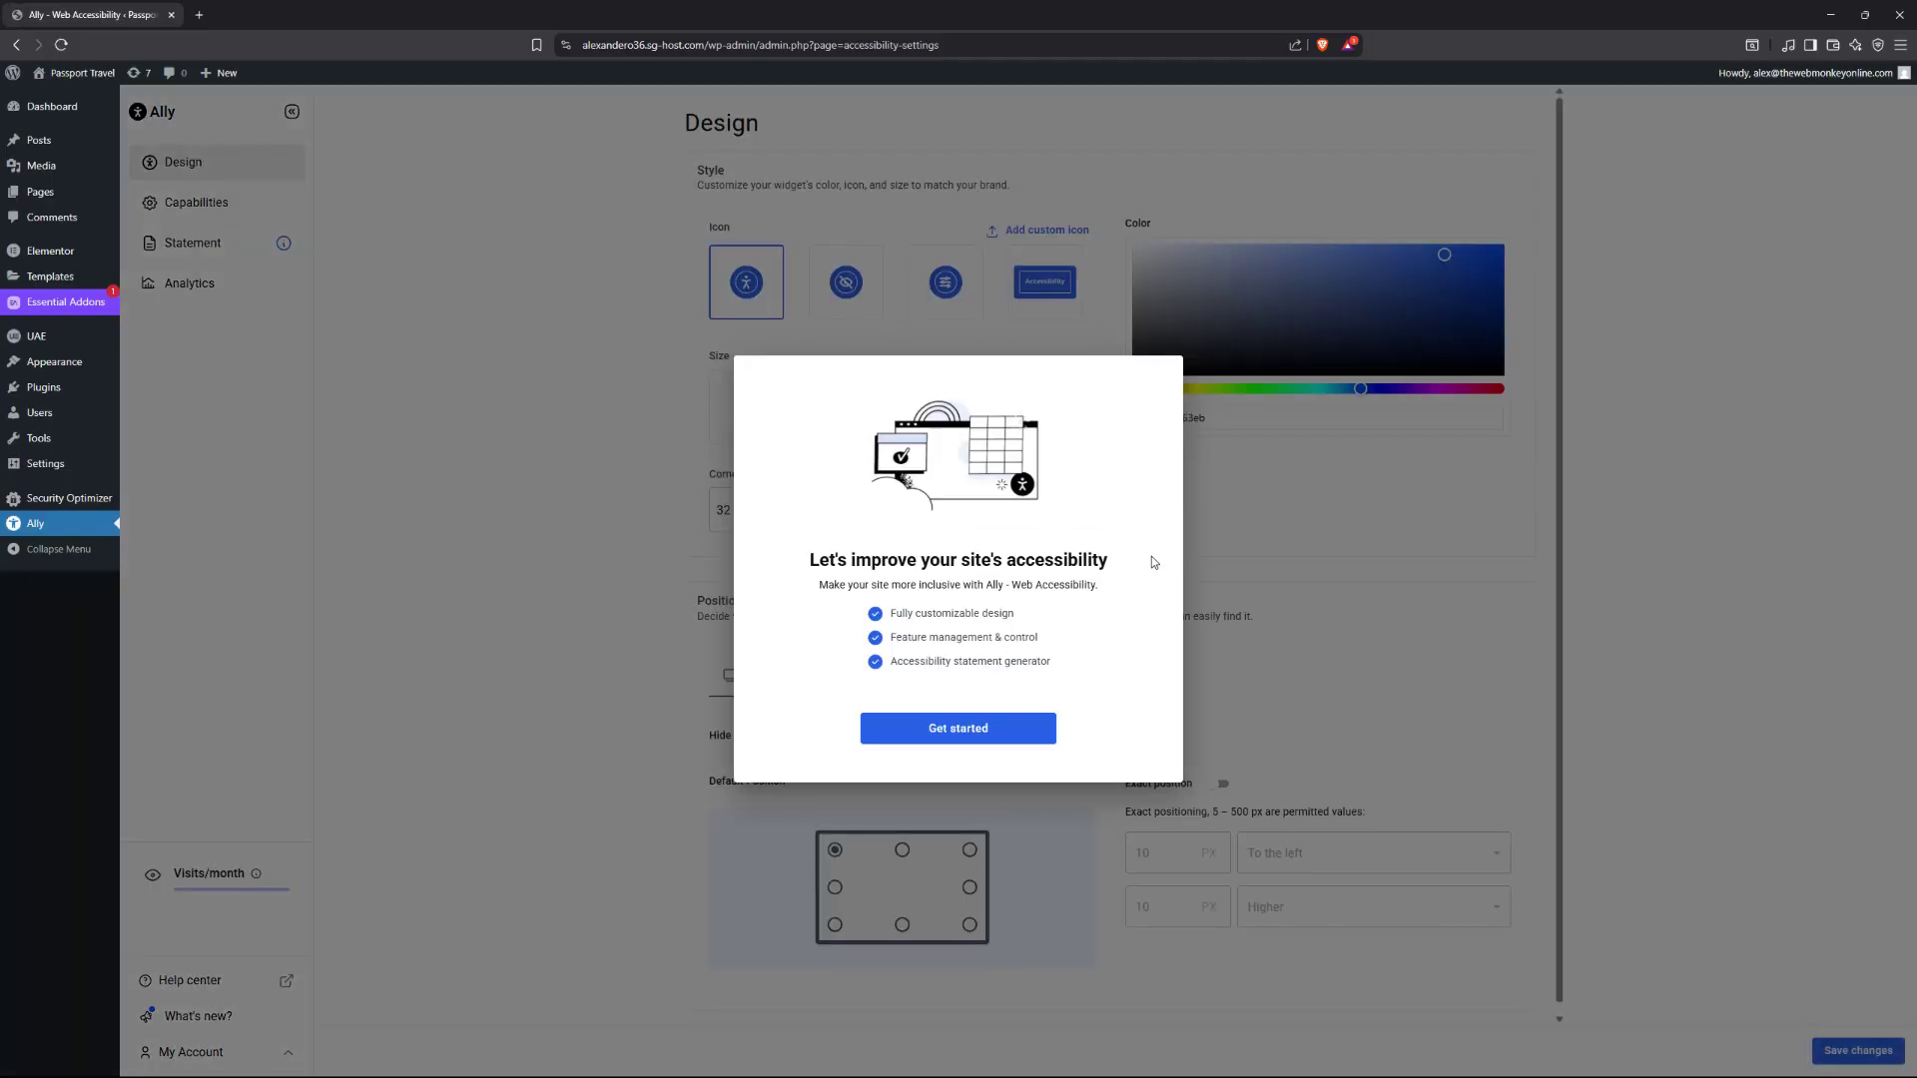
pyautogui.click(961, 736)
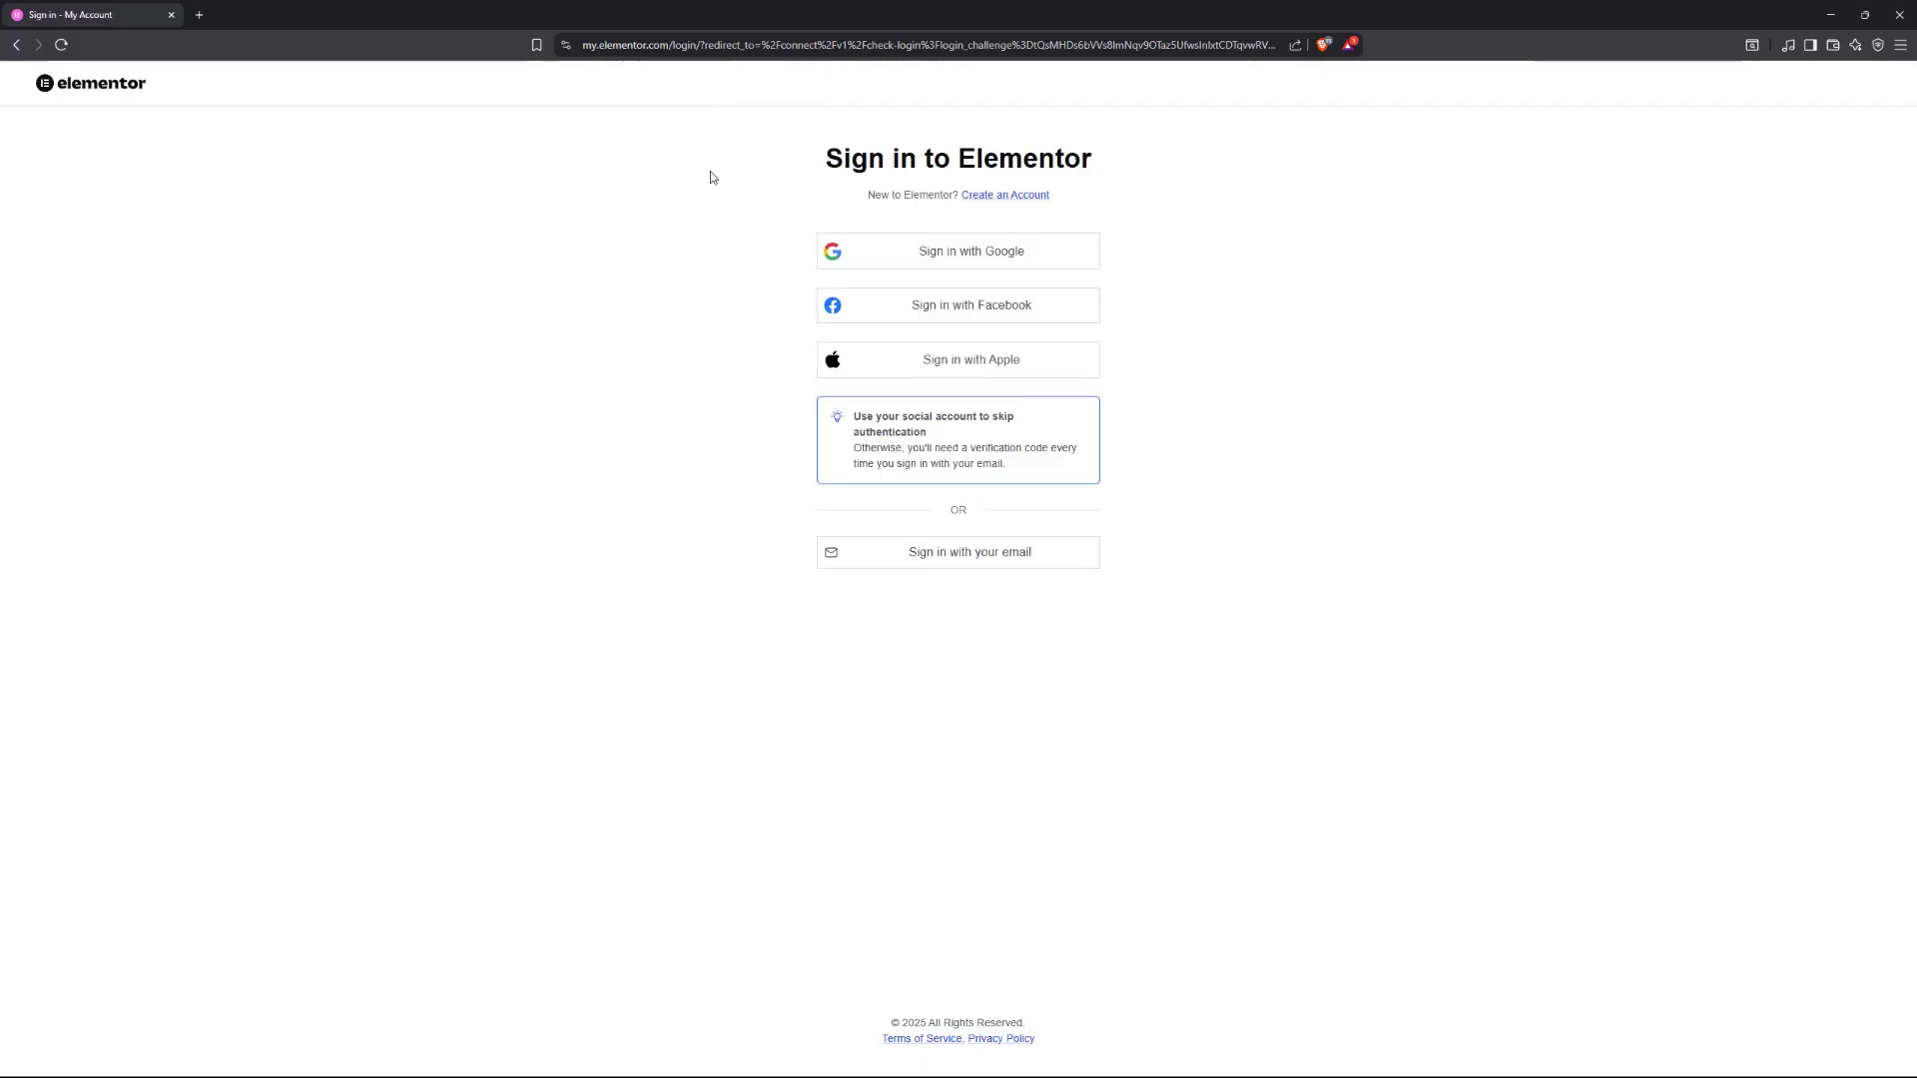
# Sign in with Google, untick the super contributor data-sharing box, and approve connecting Ally.
pyautogui.click(952, 272)
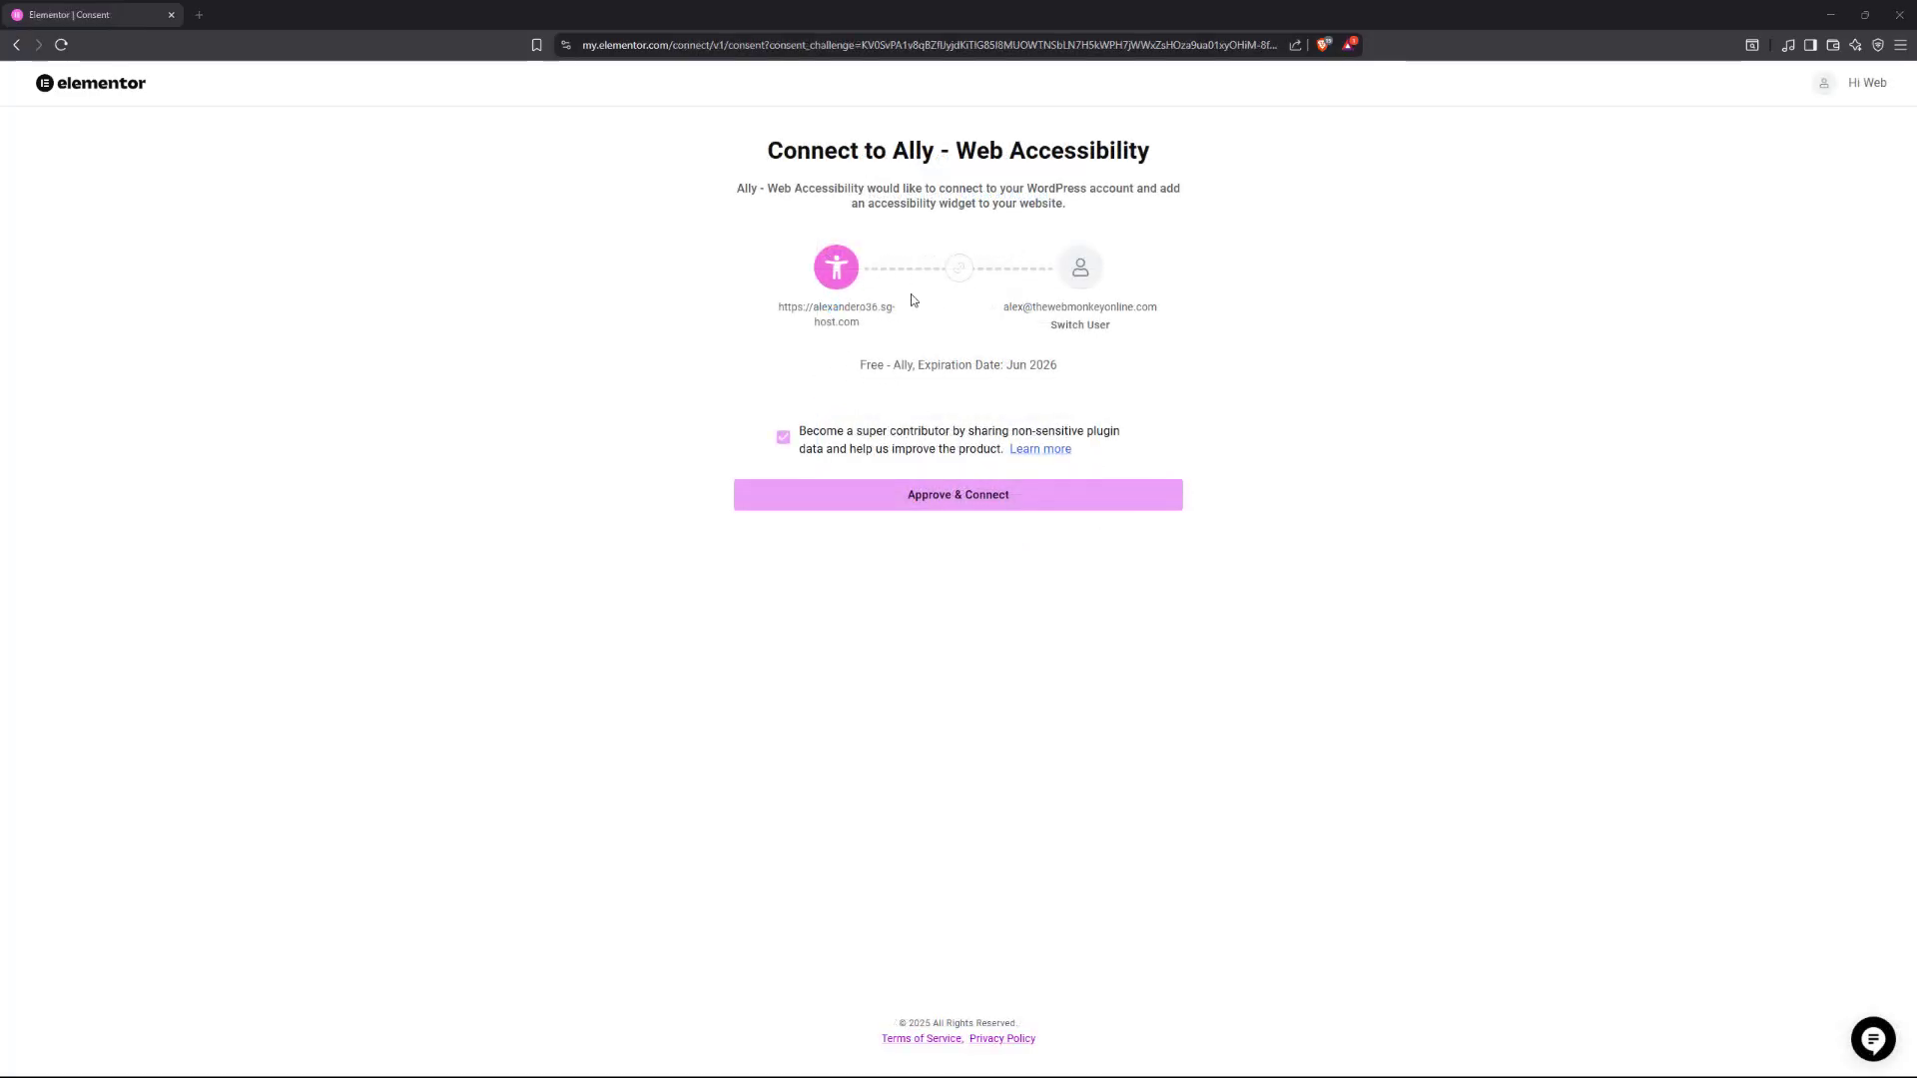
pyautogui.click(783, 437)
pyautogui.click(973, 507)
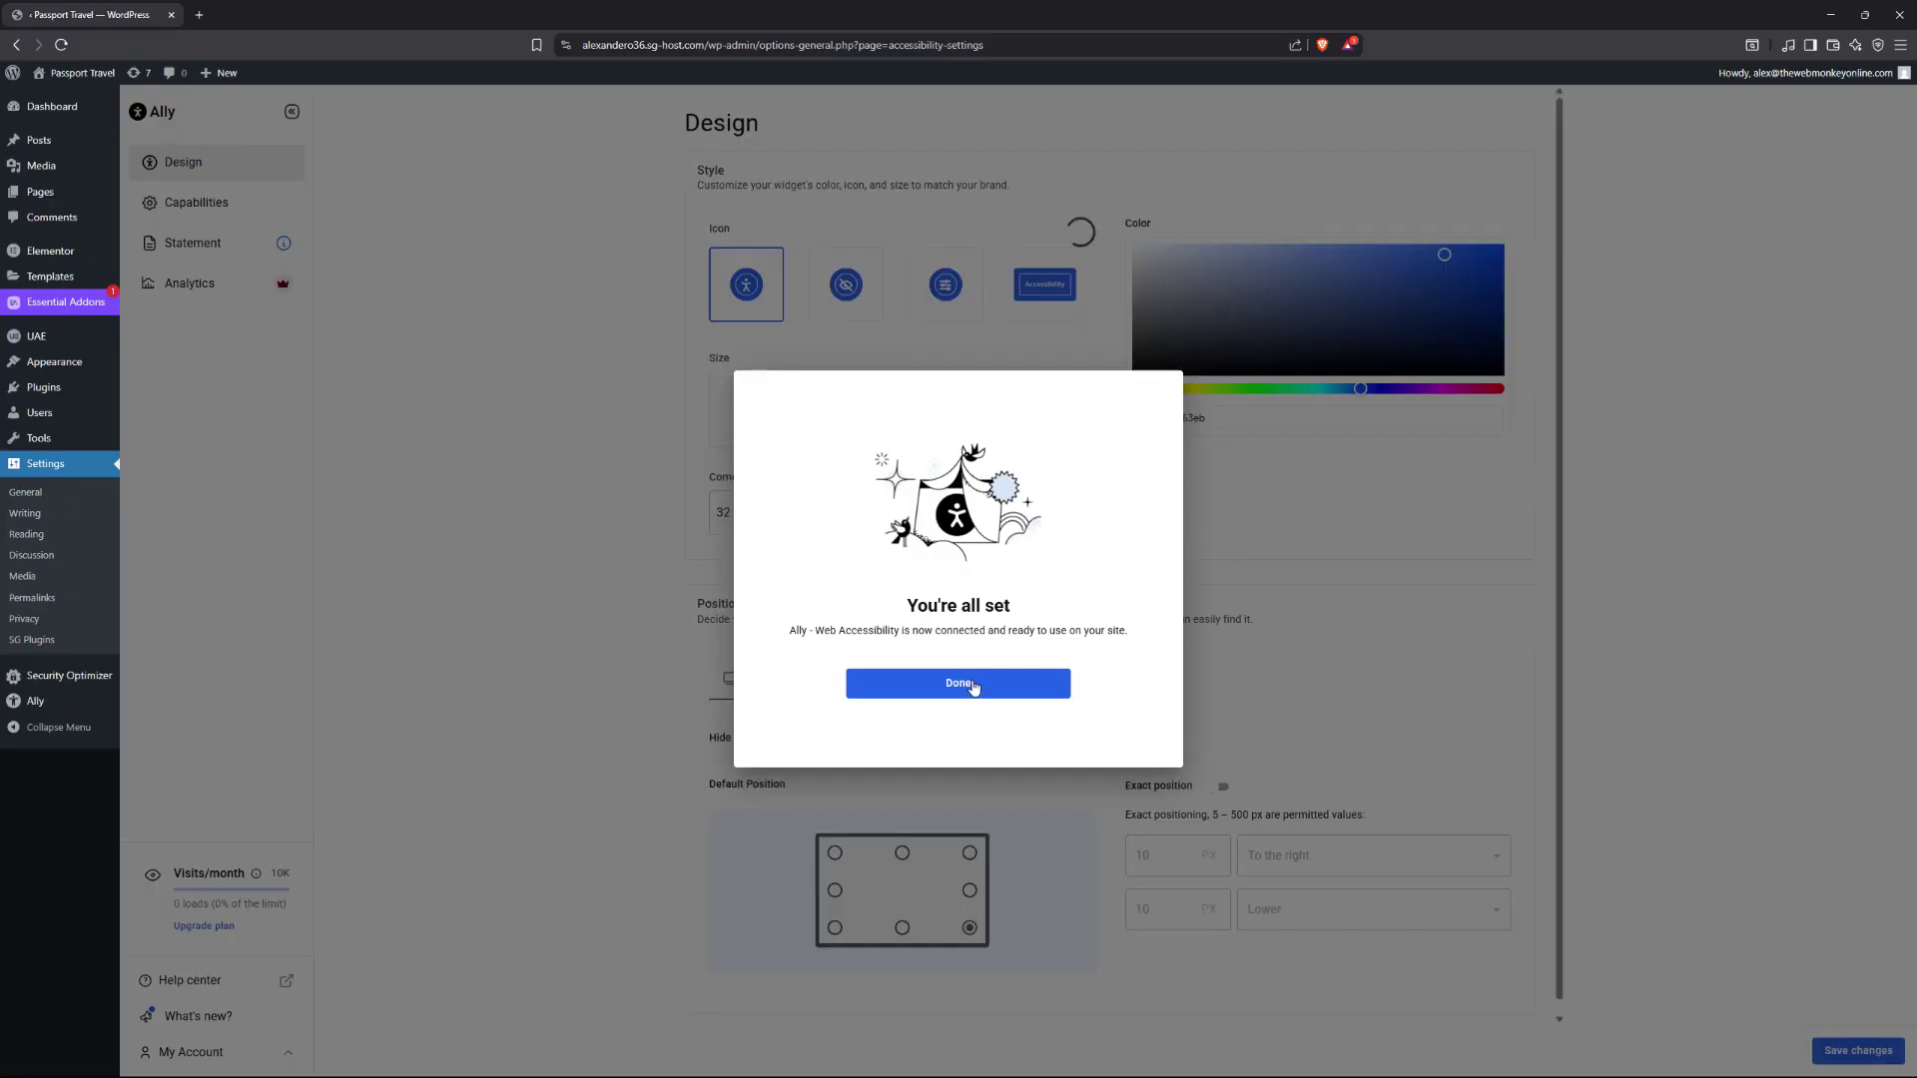
# Dismiss the 'You're all set' message and open the Passport Travel homepage in a new tab.
pyautogui.click(973, 689)
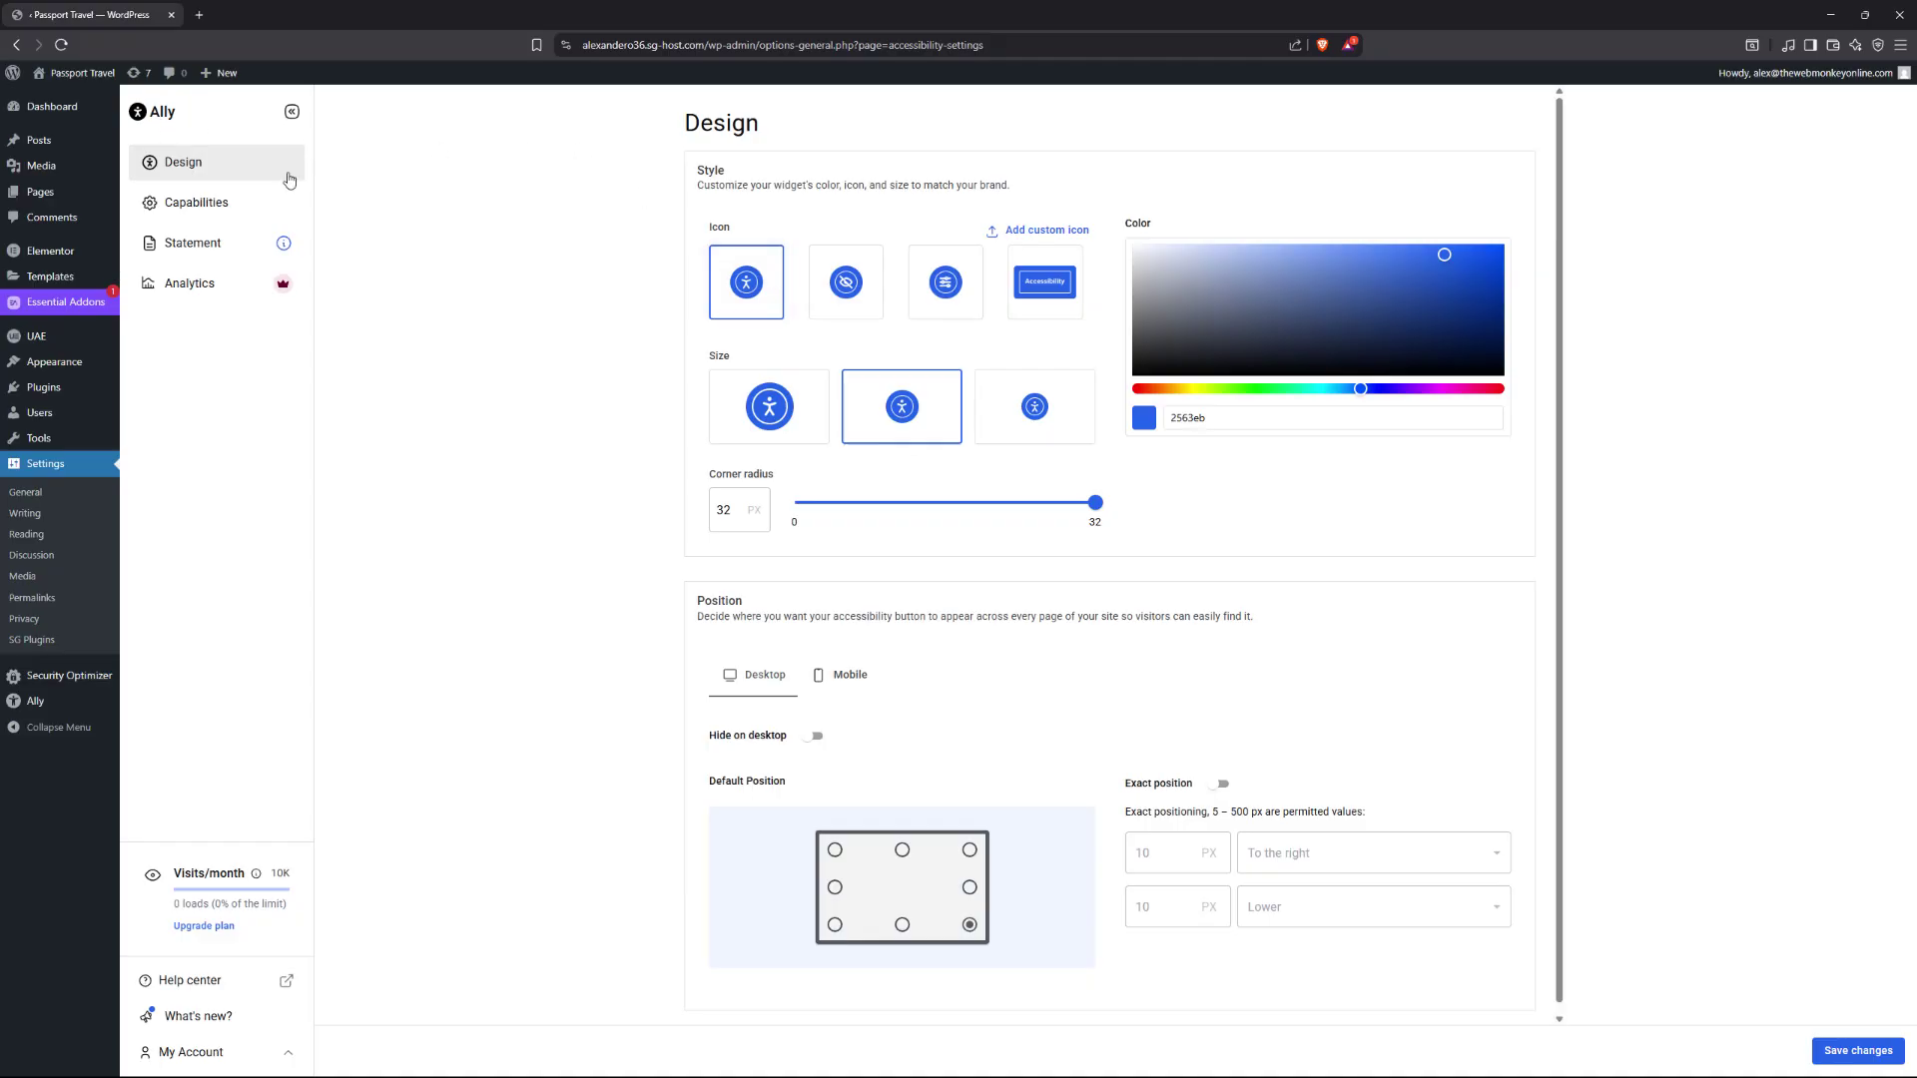
pyautogui.rightClick(115, 88)
pyautogui.click(165, 93)
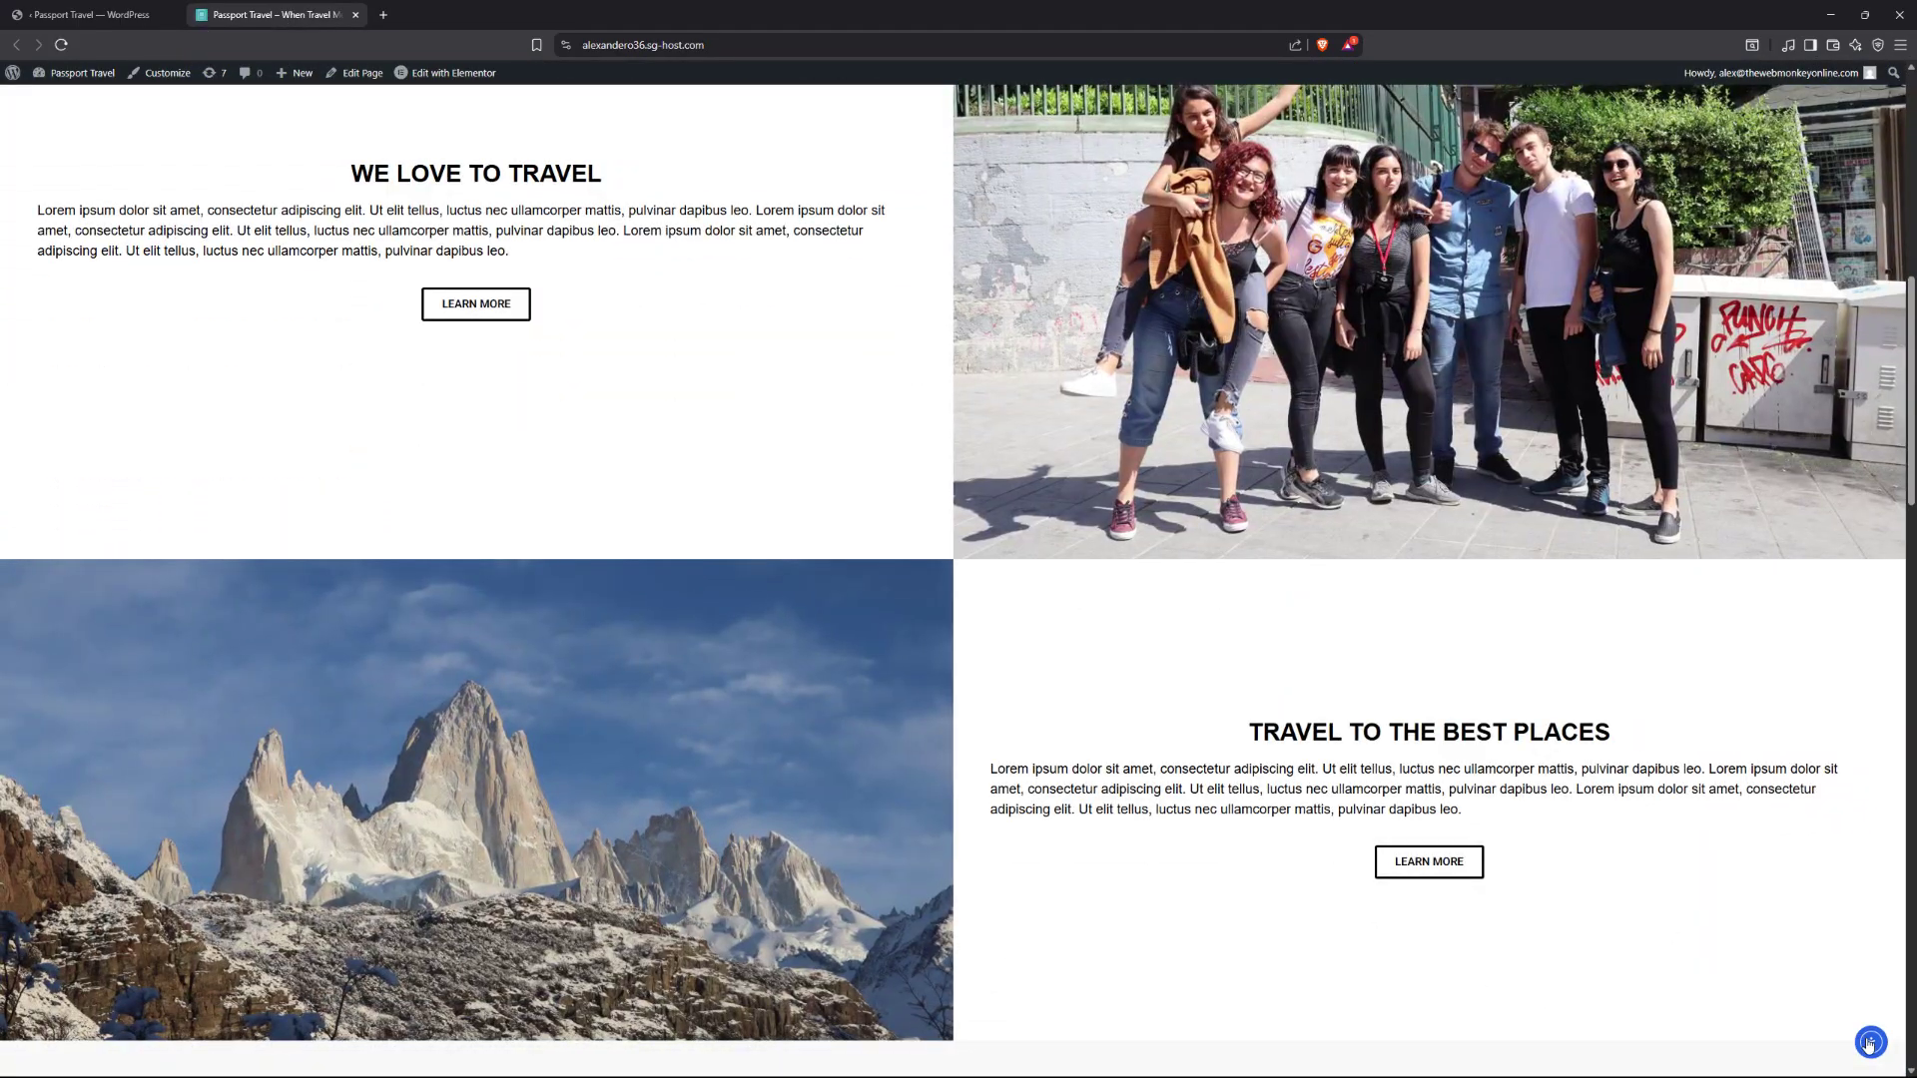
# Open the live site's accessibility panel, then go back to the Ally Design settings tab.
pyautogui.click(1871, 1044)
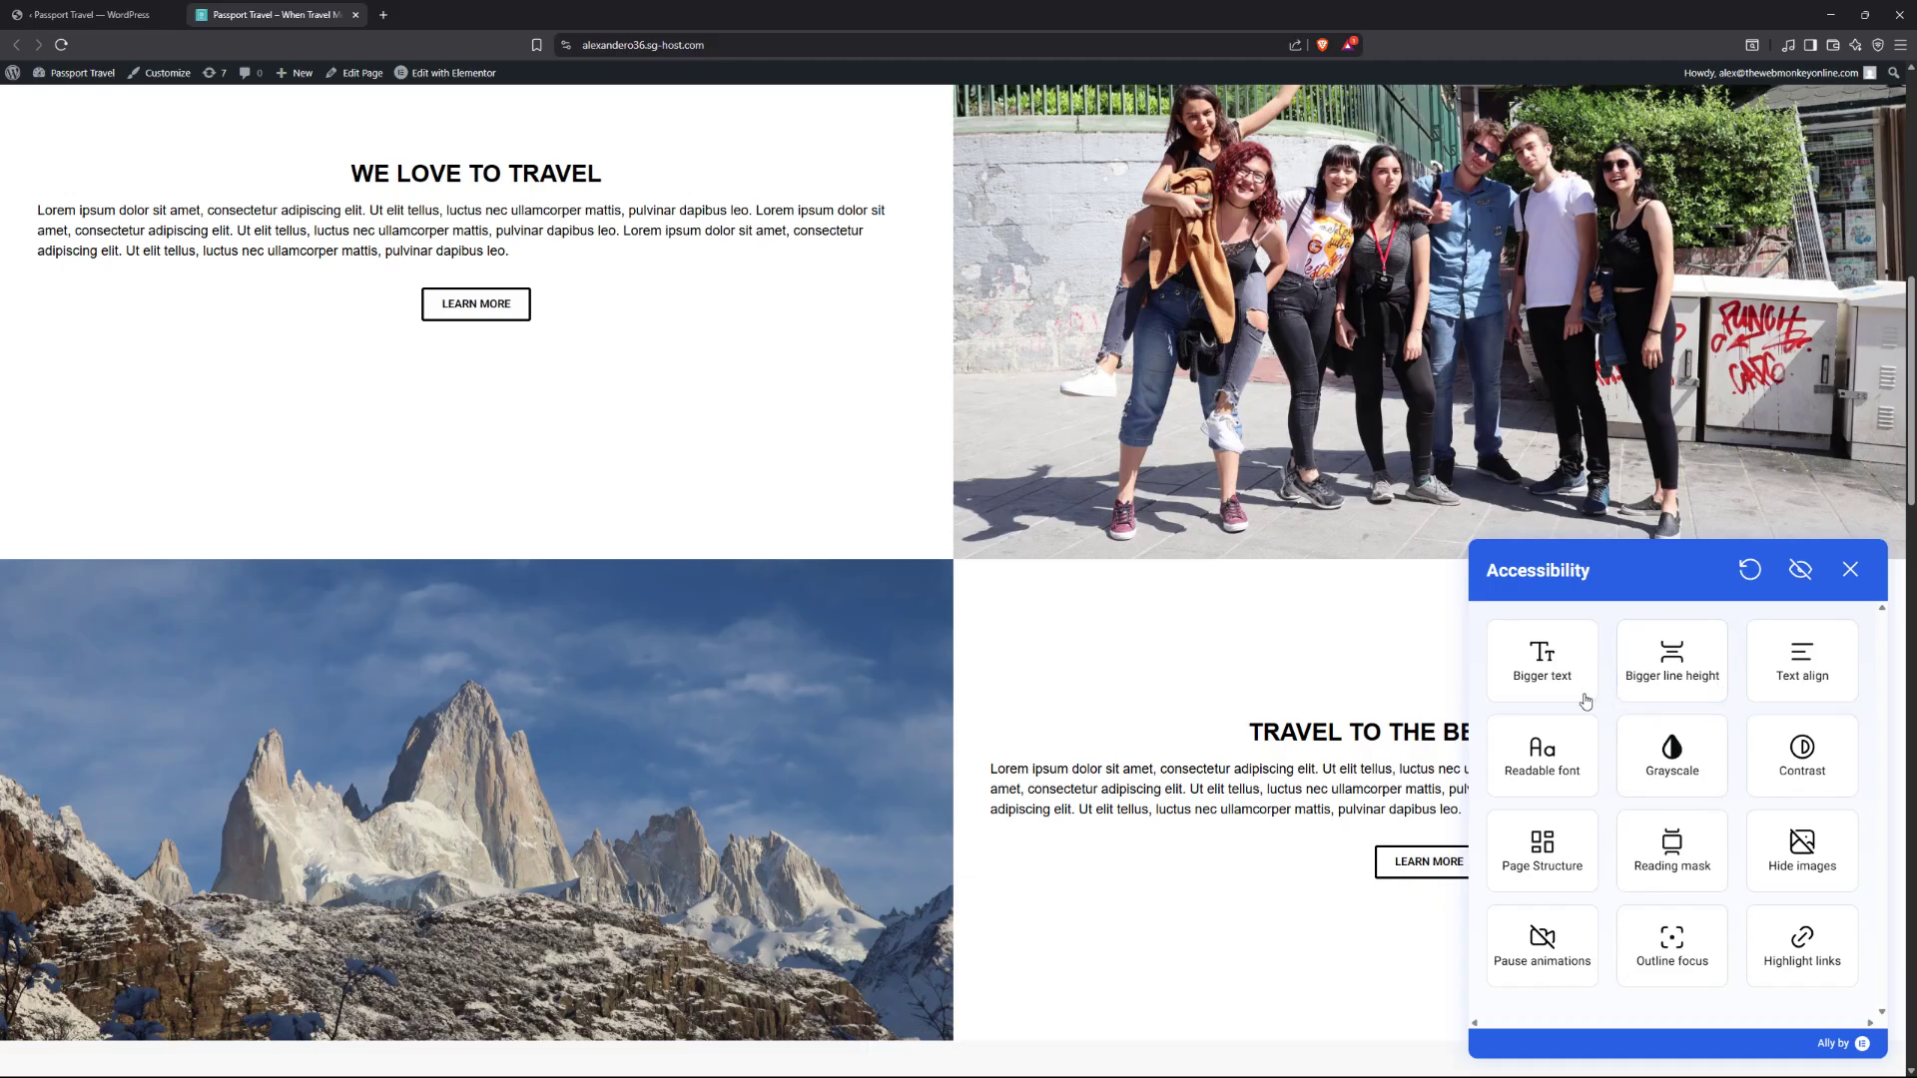
pyautogui.click(80, 14)
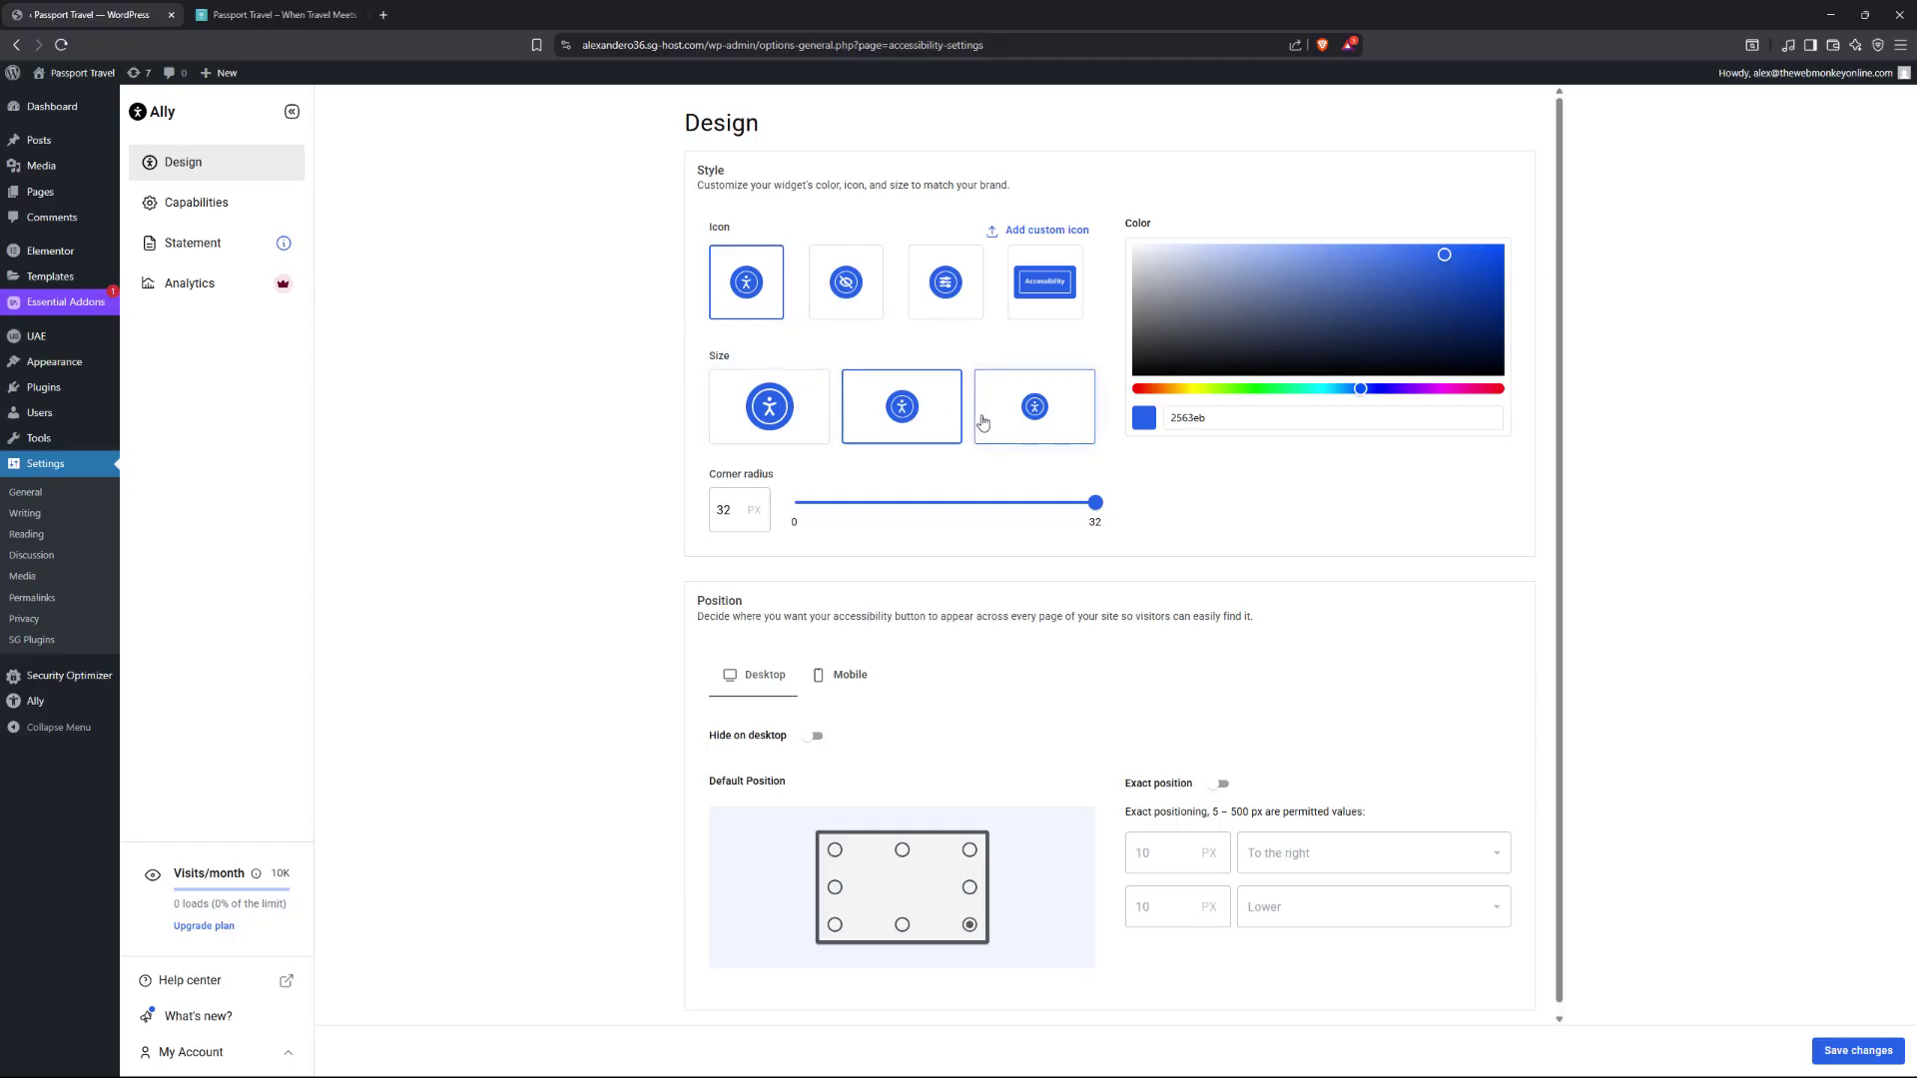
# Change the widget colour to deep teal 19a0a2 and lower the icon's corner radius.
pyautogui.moveTo(1363, 397); pyautogui.dragTo(1320, 391)
pyautogui.moveTo(1464, 262); pyautogui.dragTo(1447, 297)
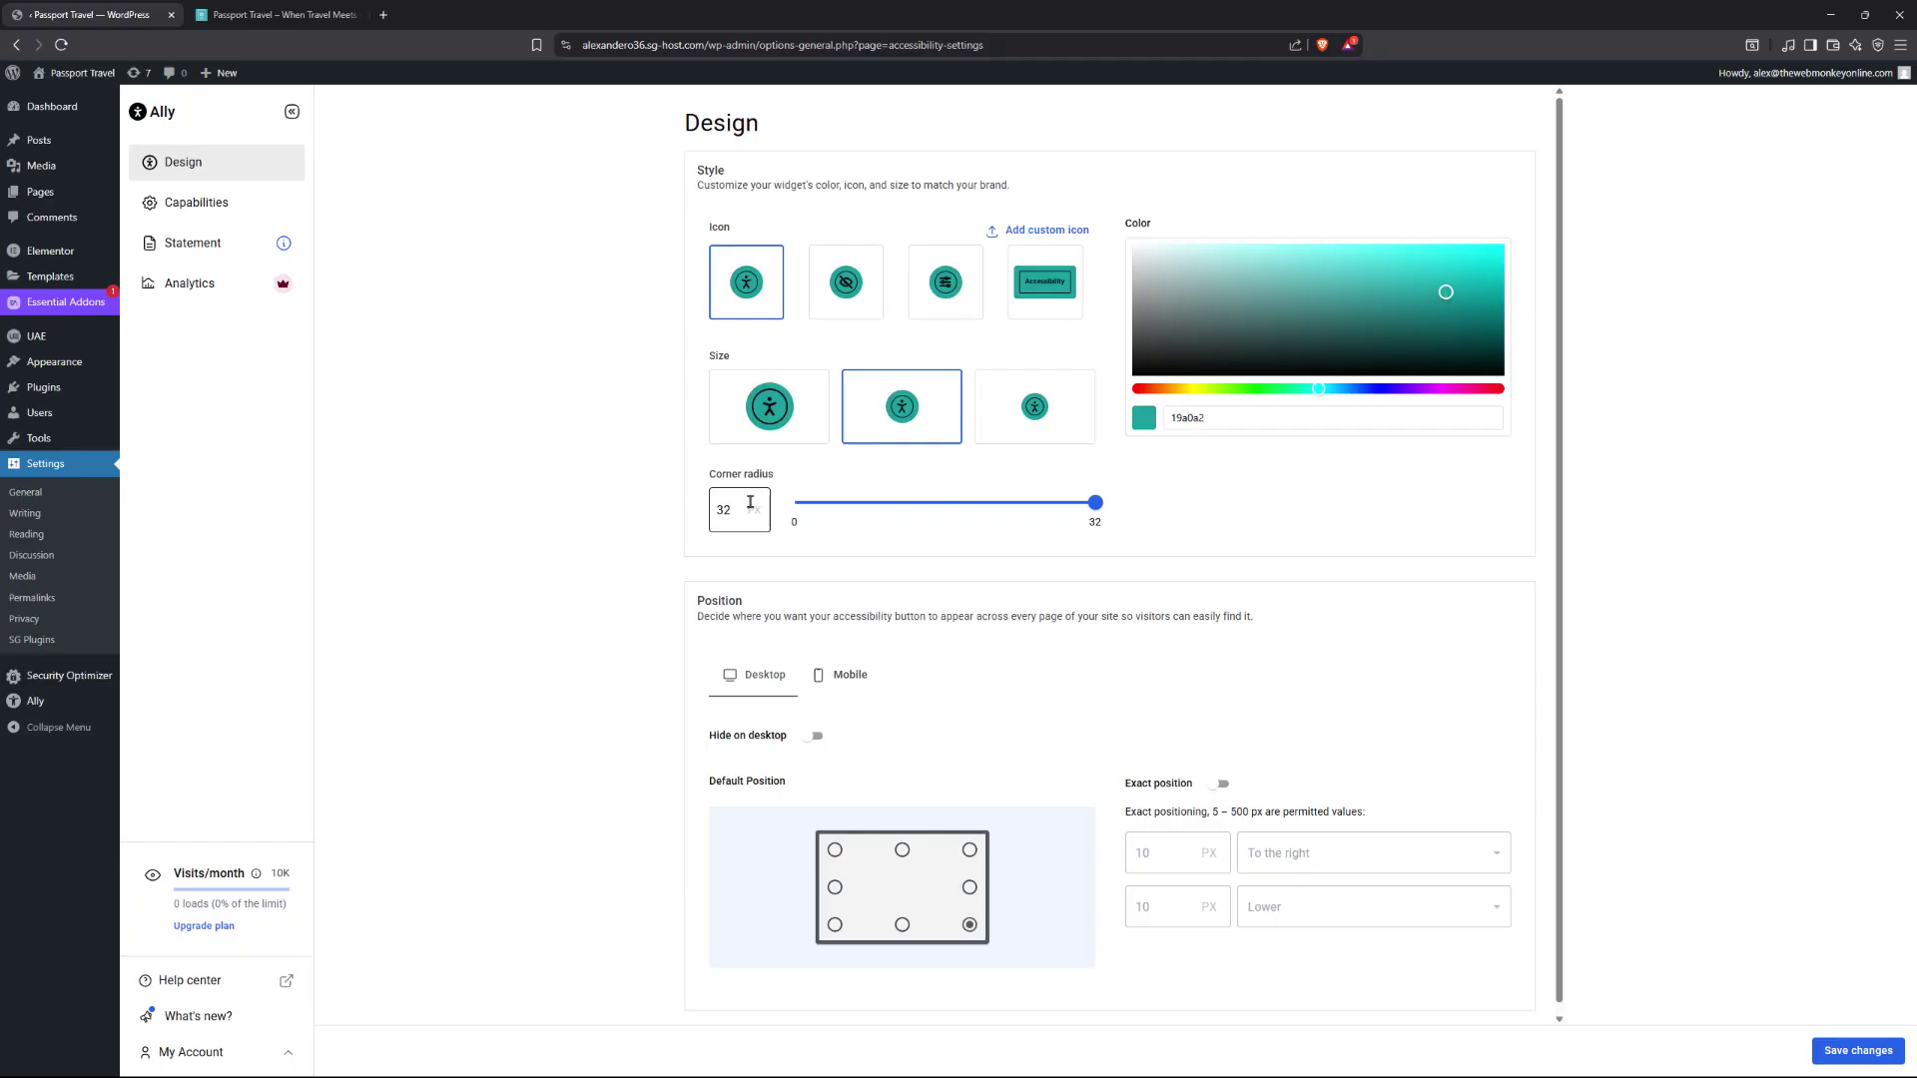
pyautogui.moveTo(1096, 503); pyautogui.dragTo(1131, 516)
# Set the desktop widget position to Bottom Right, leaving Exact position off.
pyautogui.scroll(-1, 1198, 609)
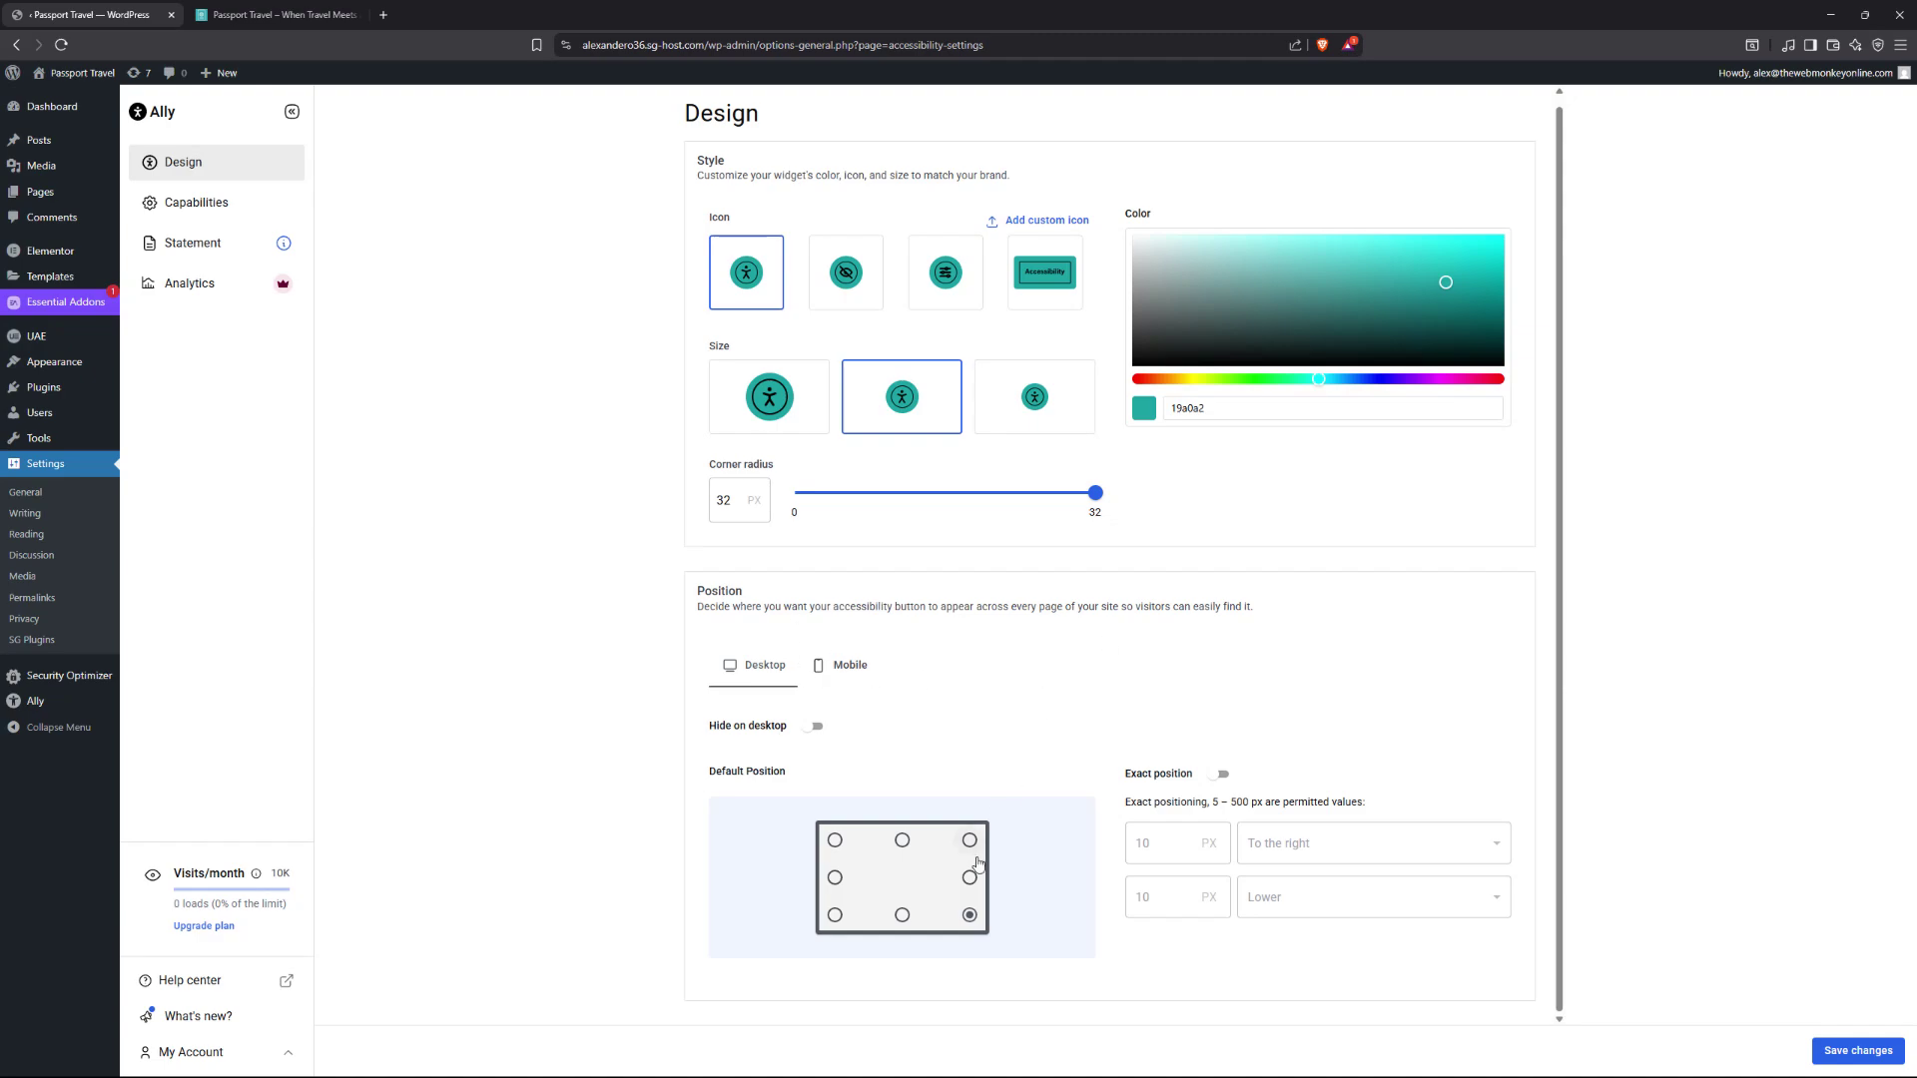
pyautogui.click(969, 913)
pyautogui.click(901, 915)
pyautogui.click(973, 918)
pyautogui.click(1219, 778)
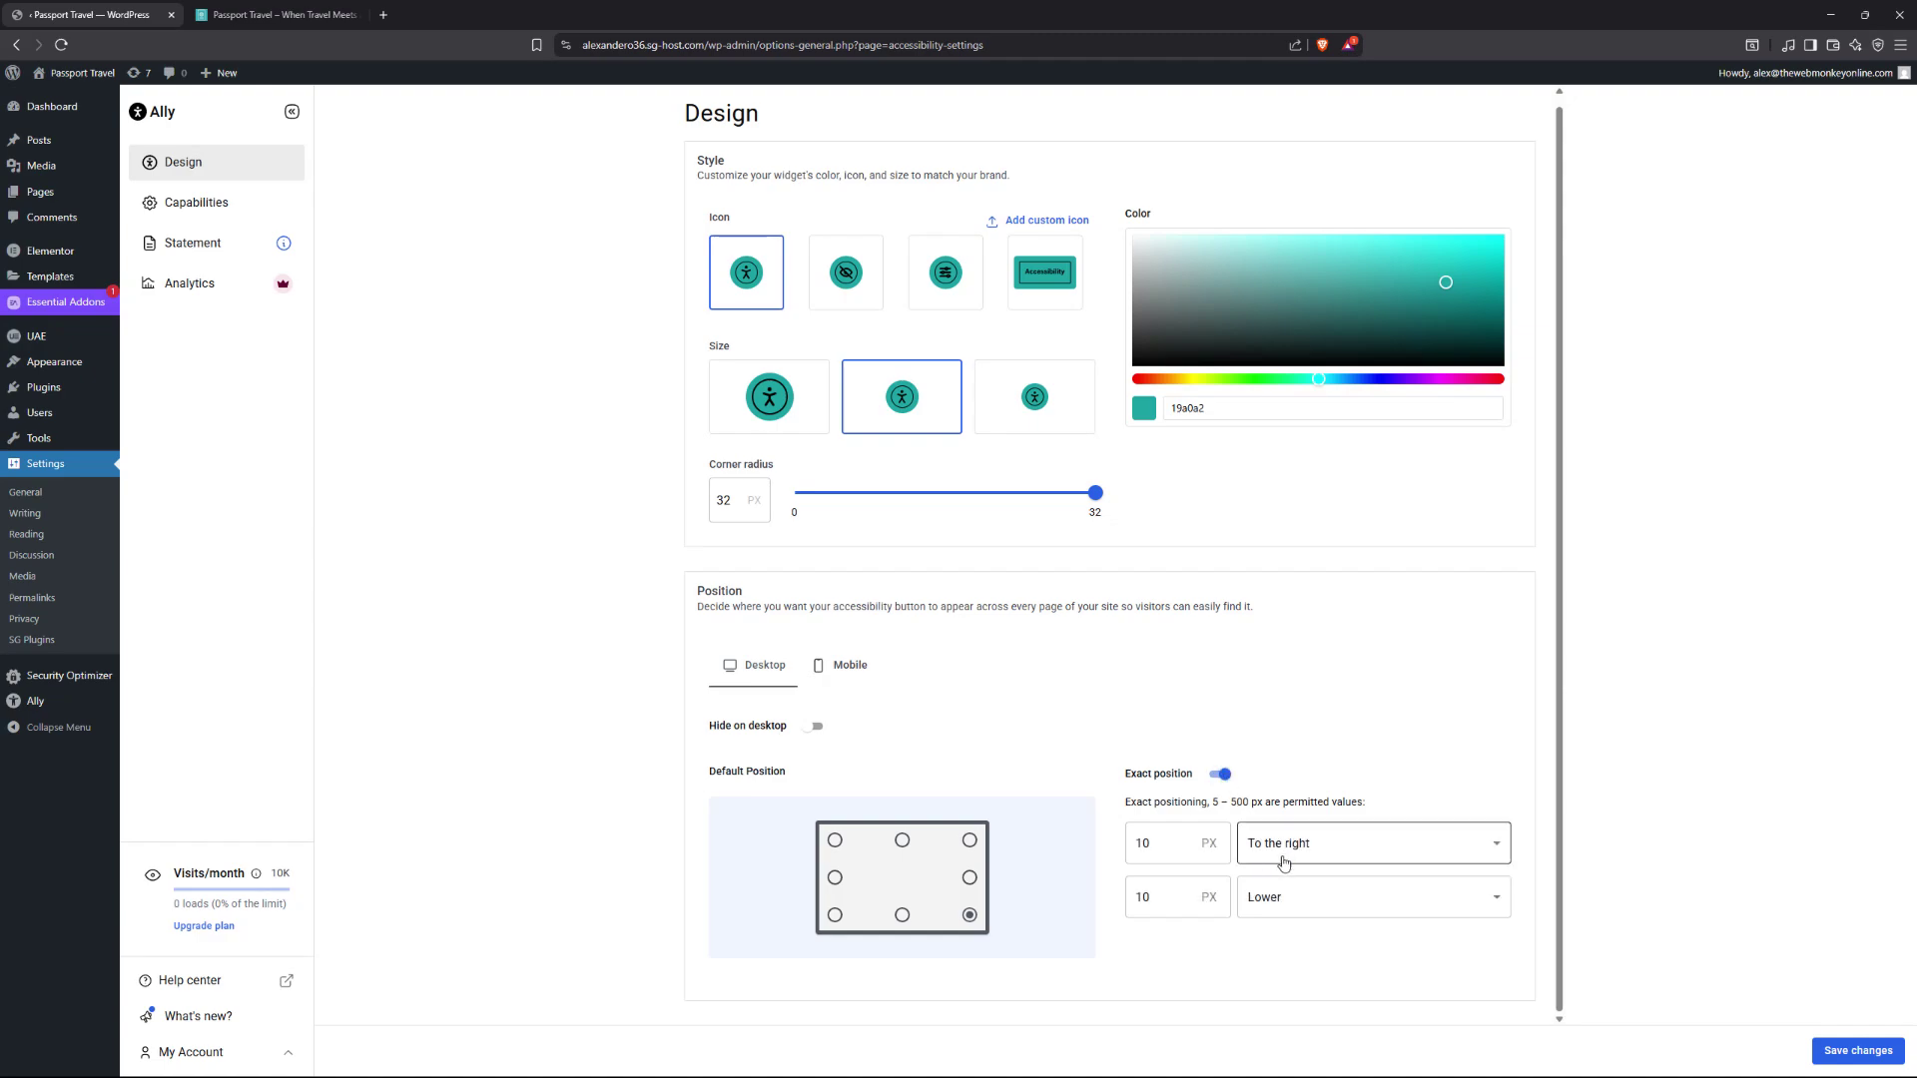
pyautogui.click(1220, 776)
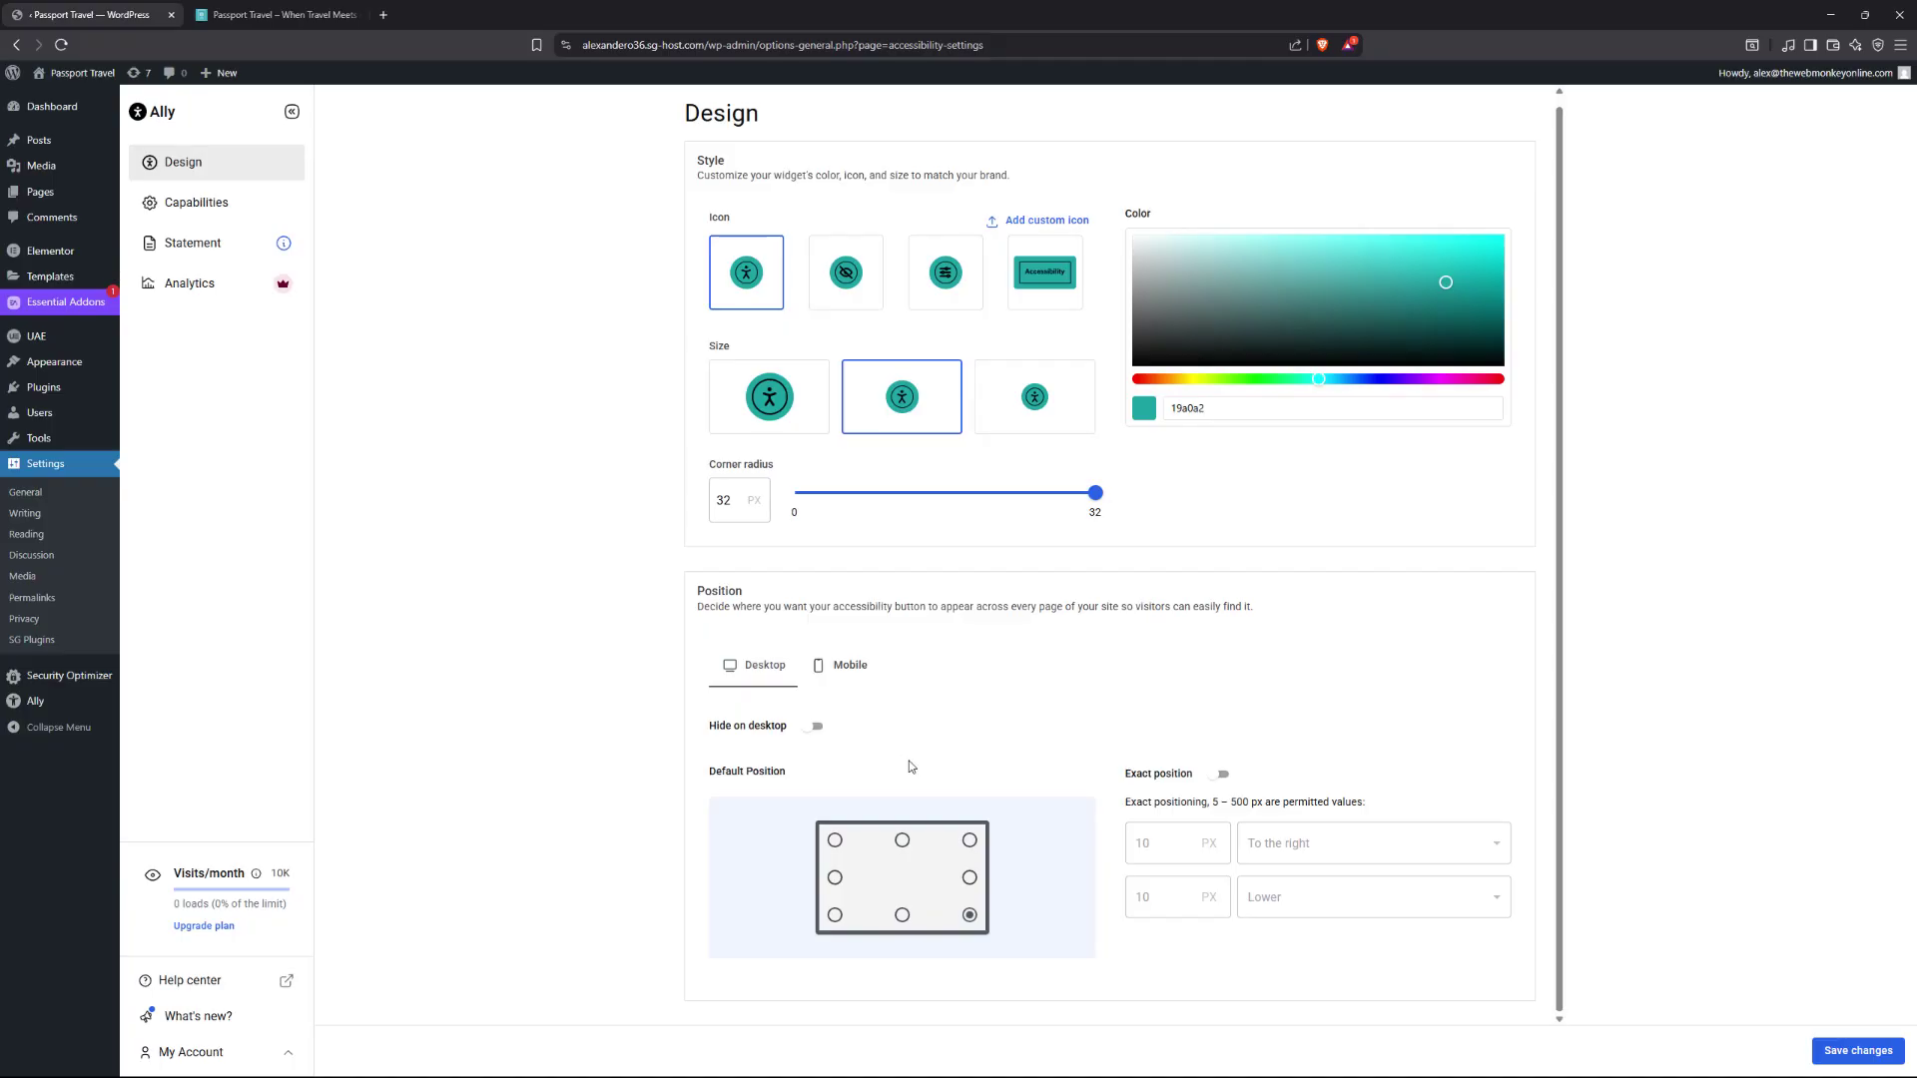
# Hide the widget on mobile, save the design changes, and go to Capabilities.
pyautogui.click(844, 670)
pyautogui.click(844, 666)
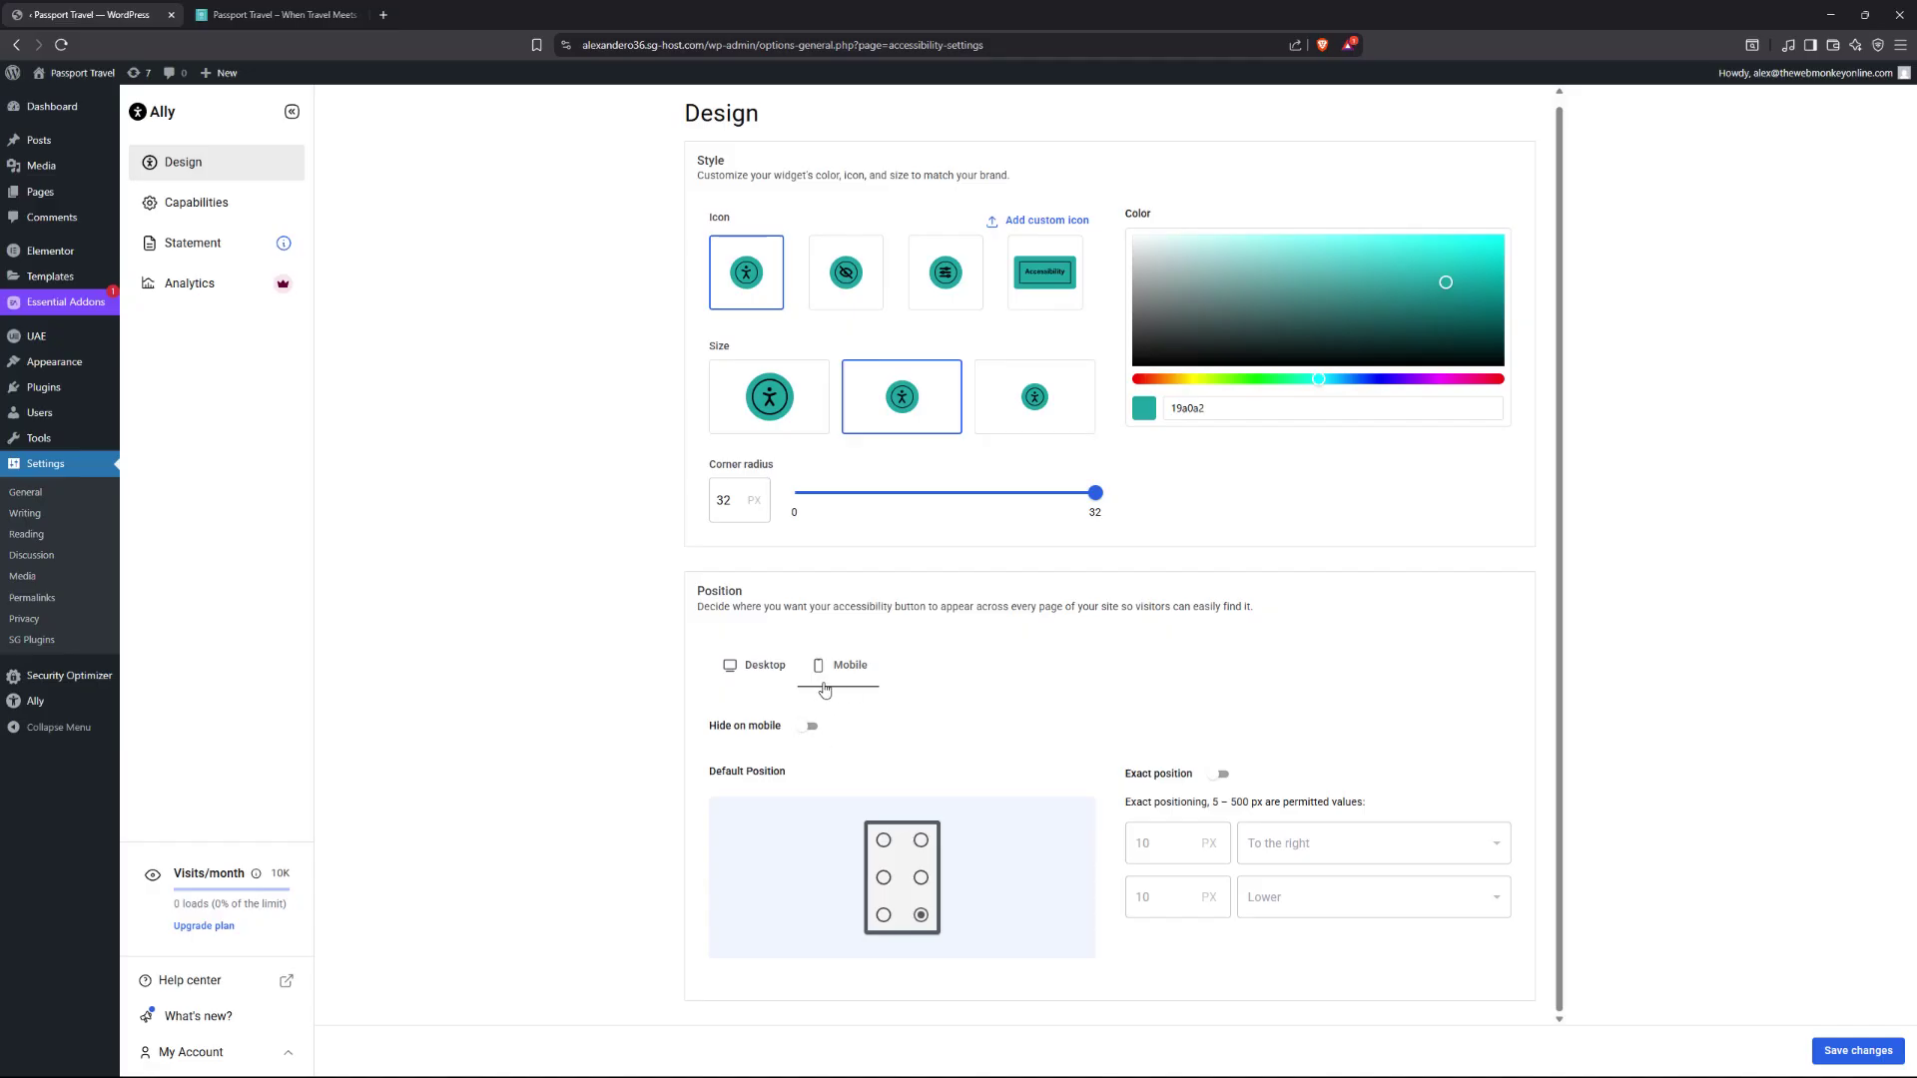
pyautogui.click(811, 727)
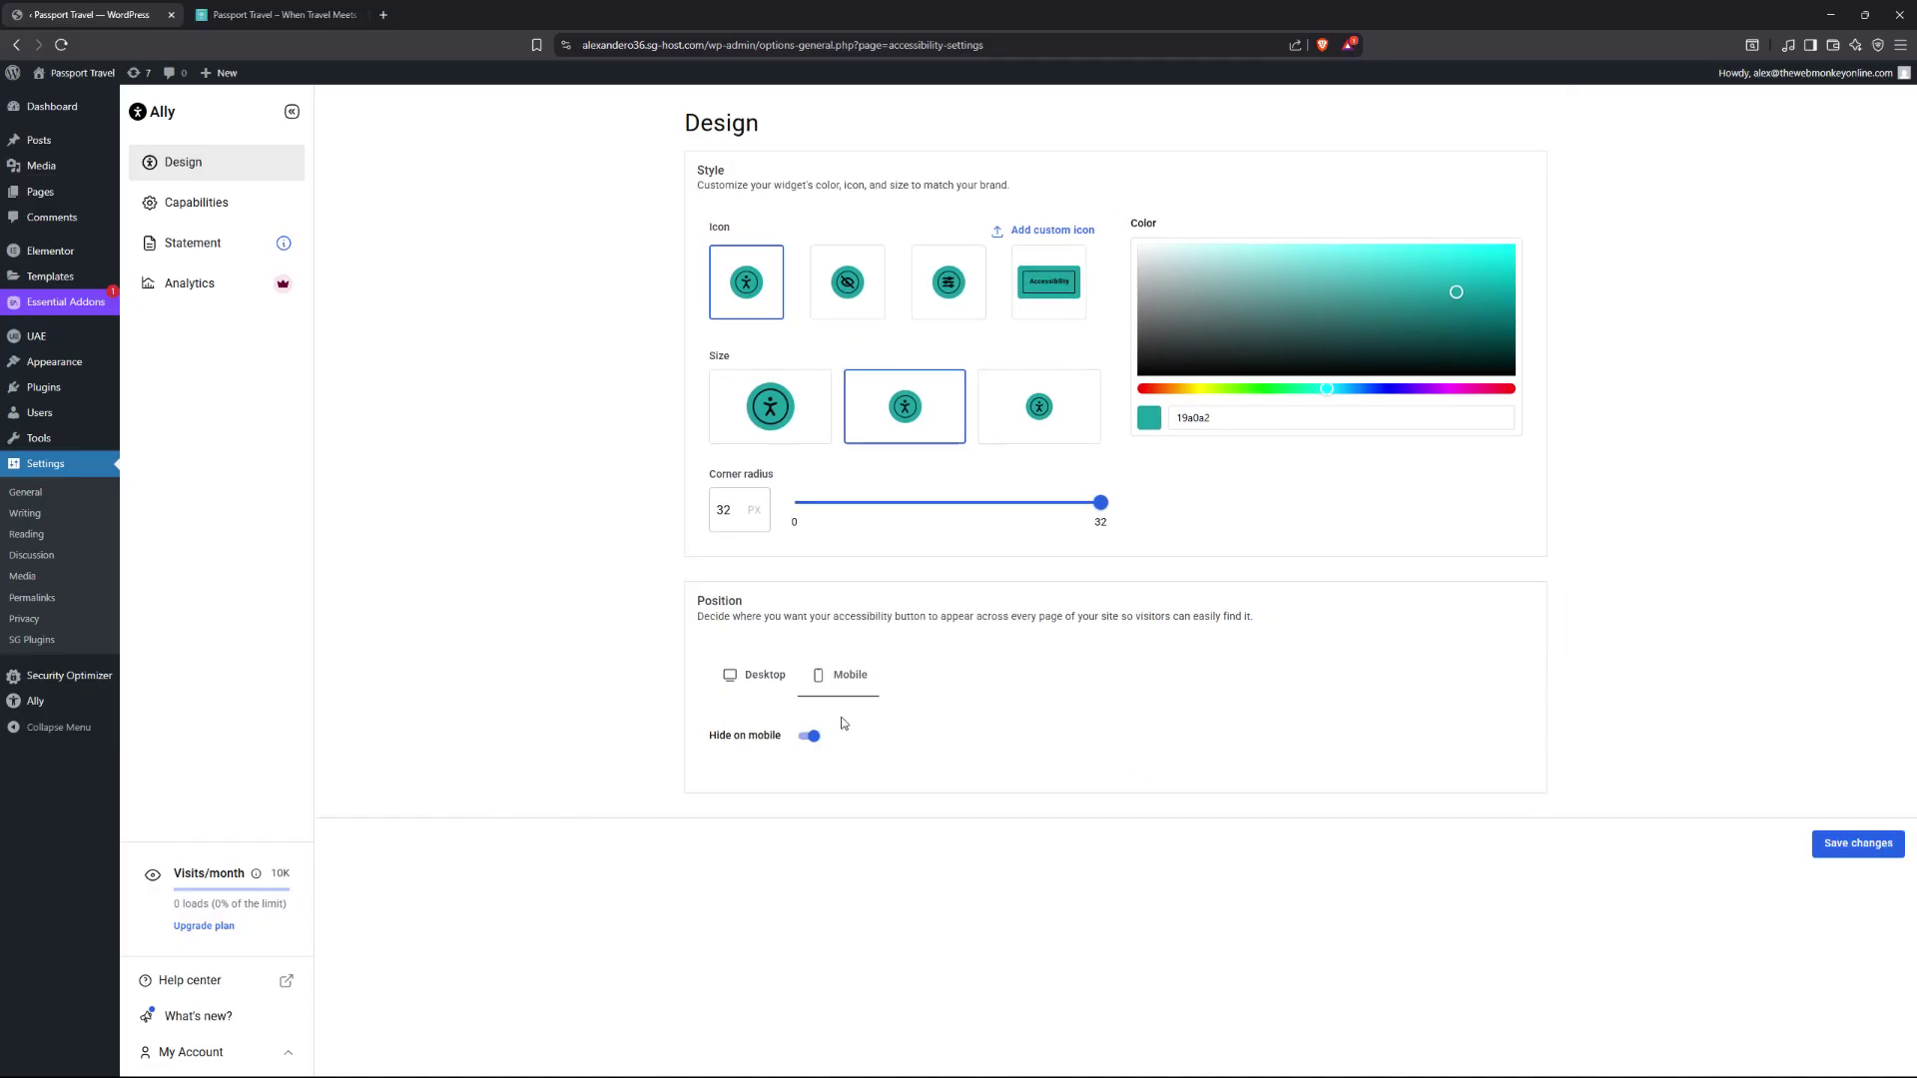
pyautogui.click(762, 677)
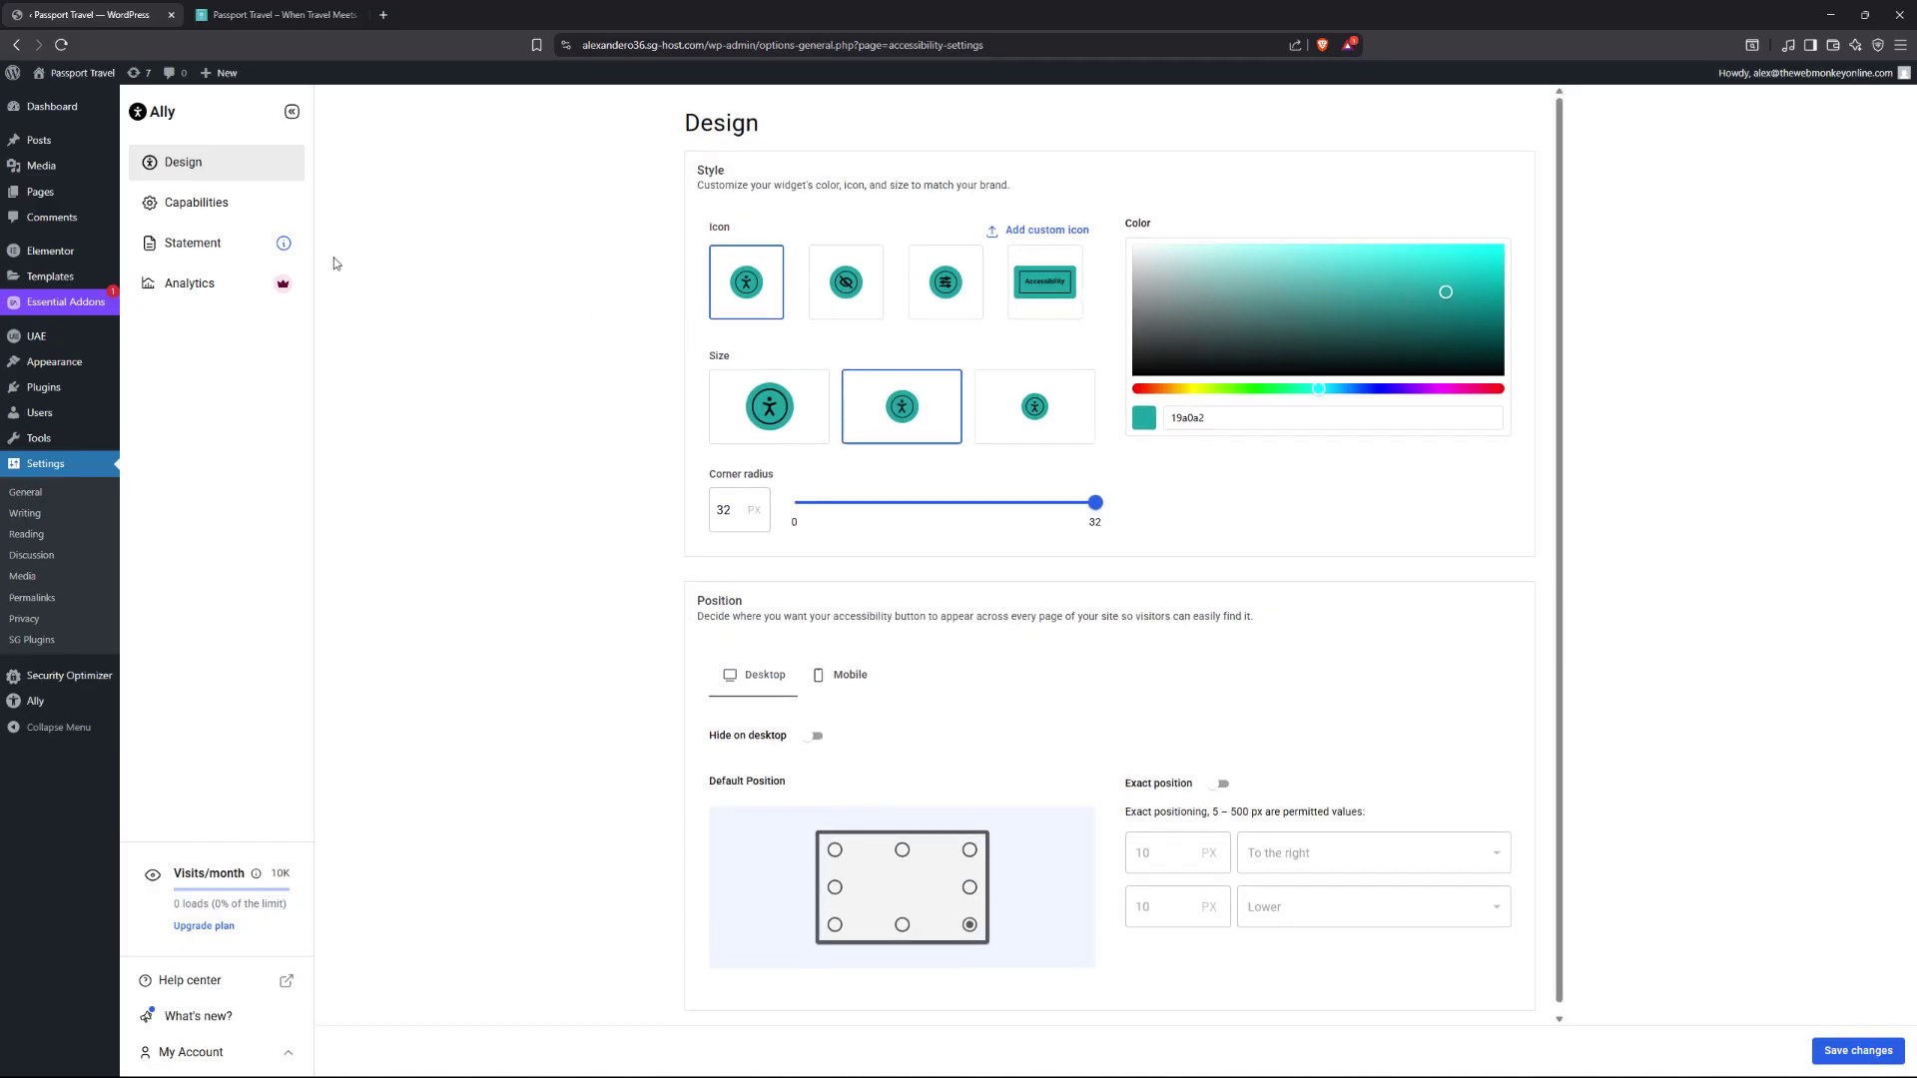
pyautogui.click(1845, 1054)
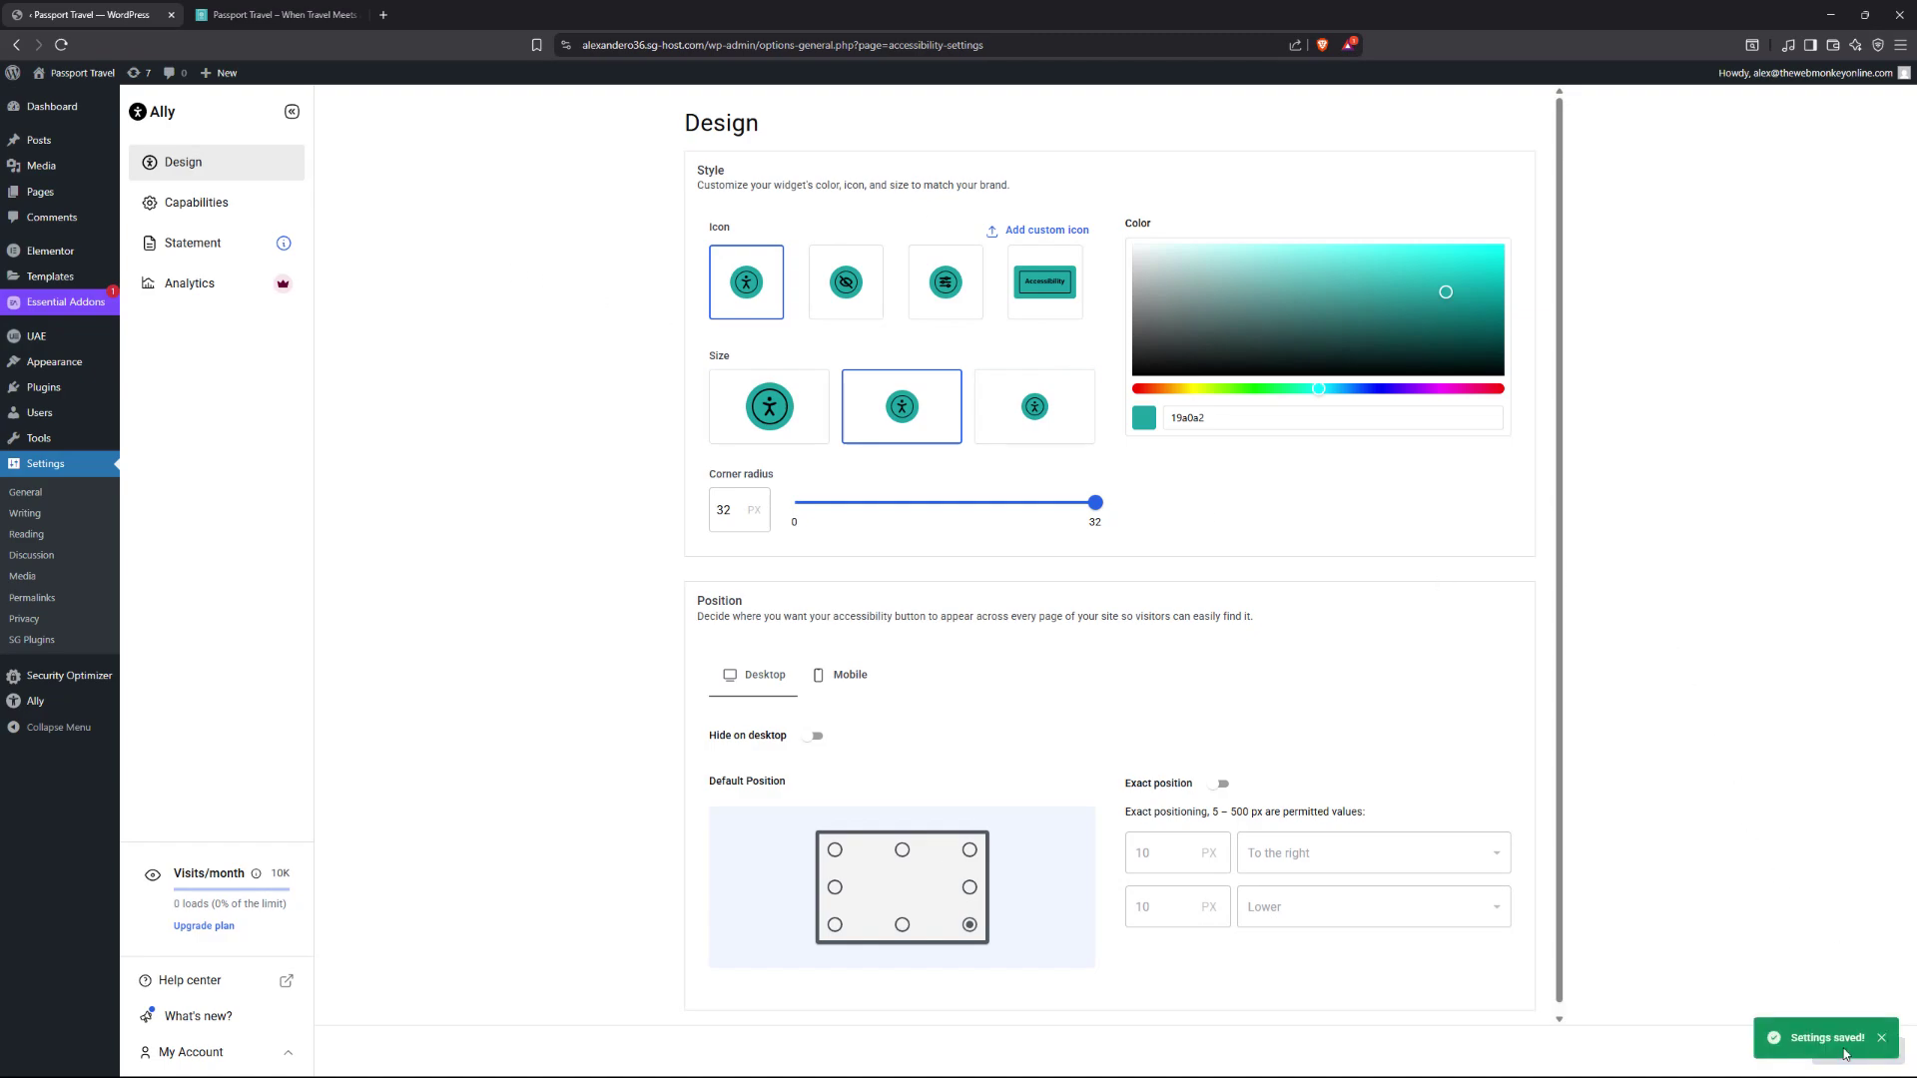
pyautogui.click(189, 203)
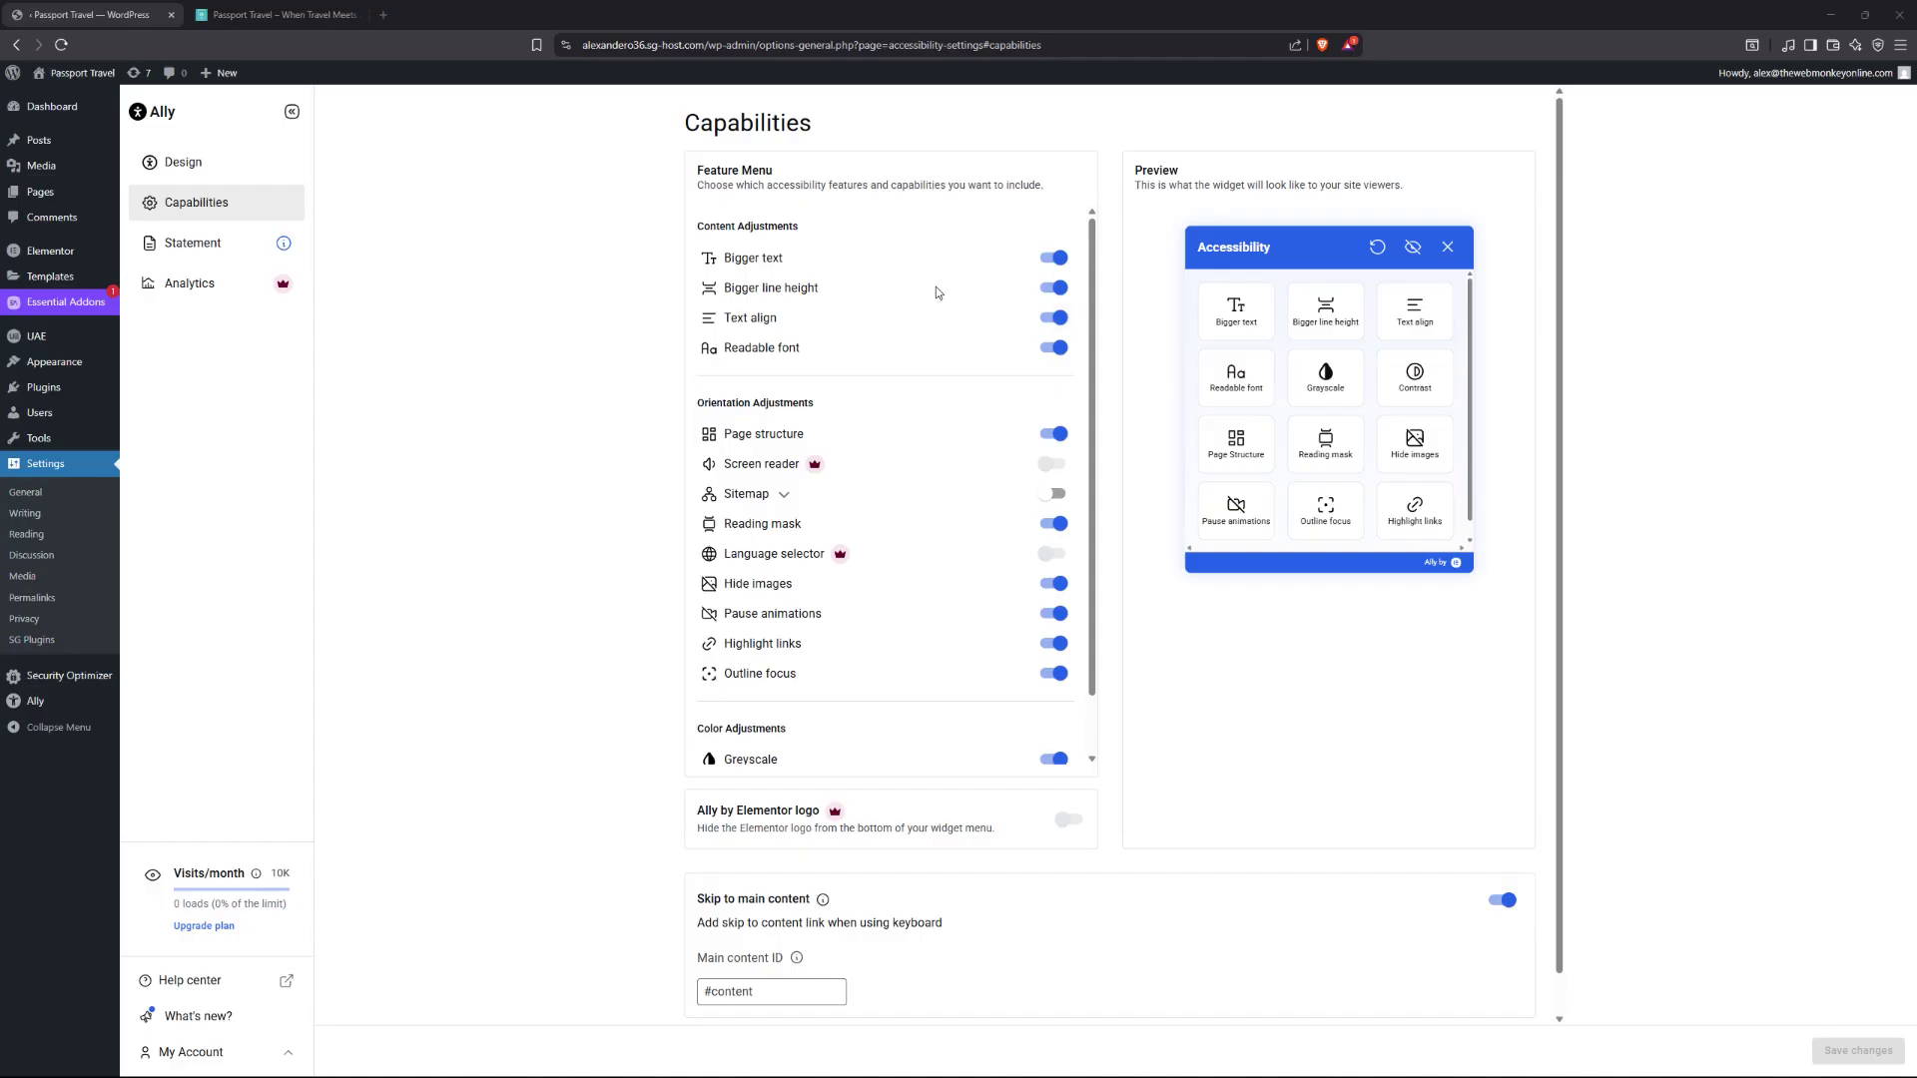
pyautogui.click(275, 16)
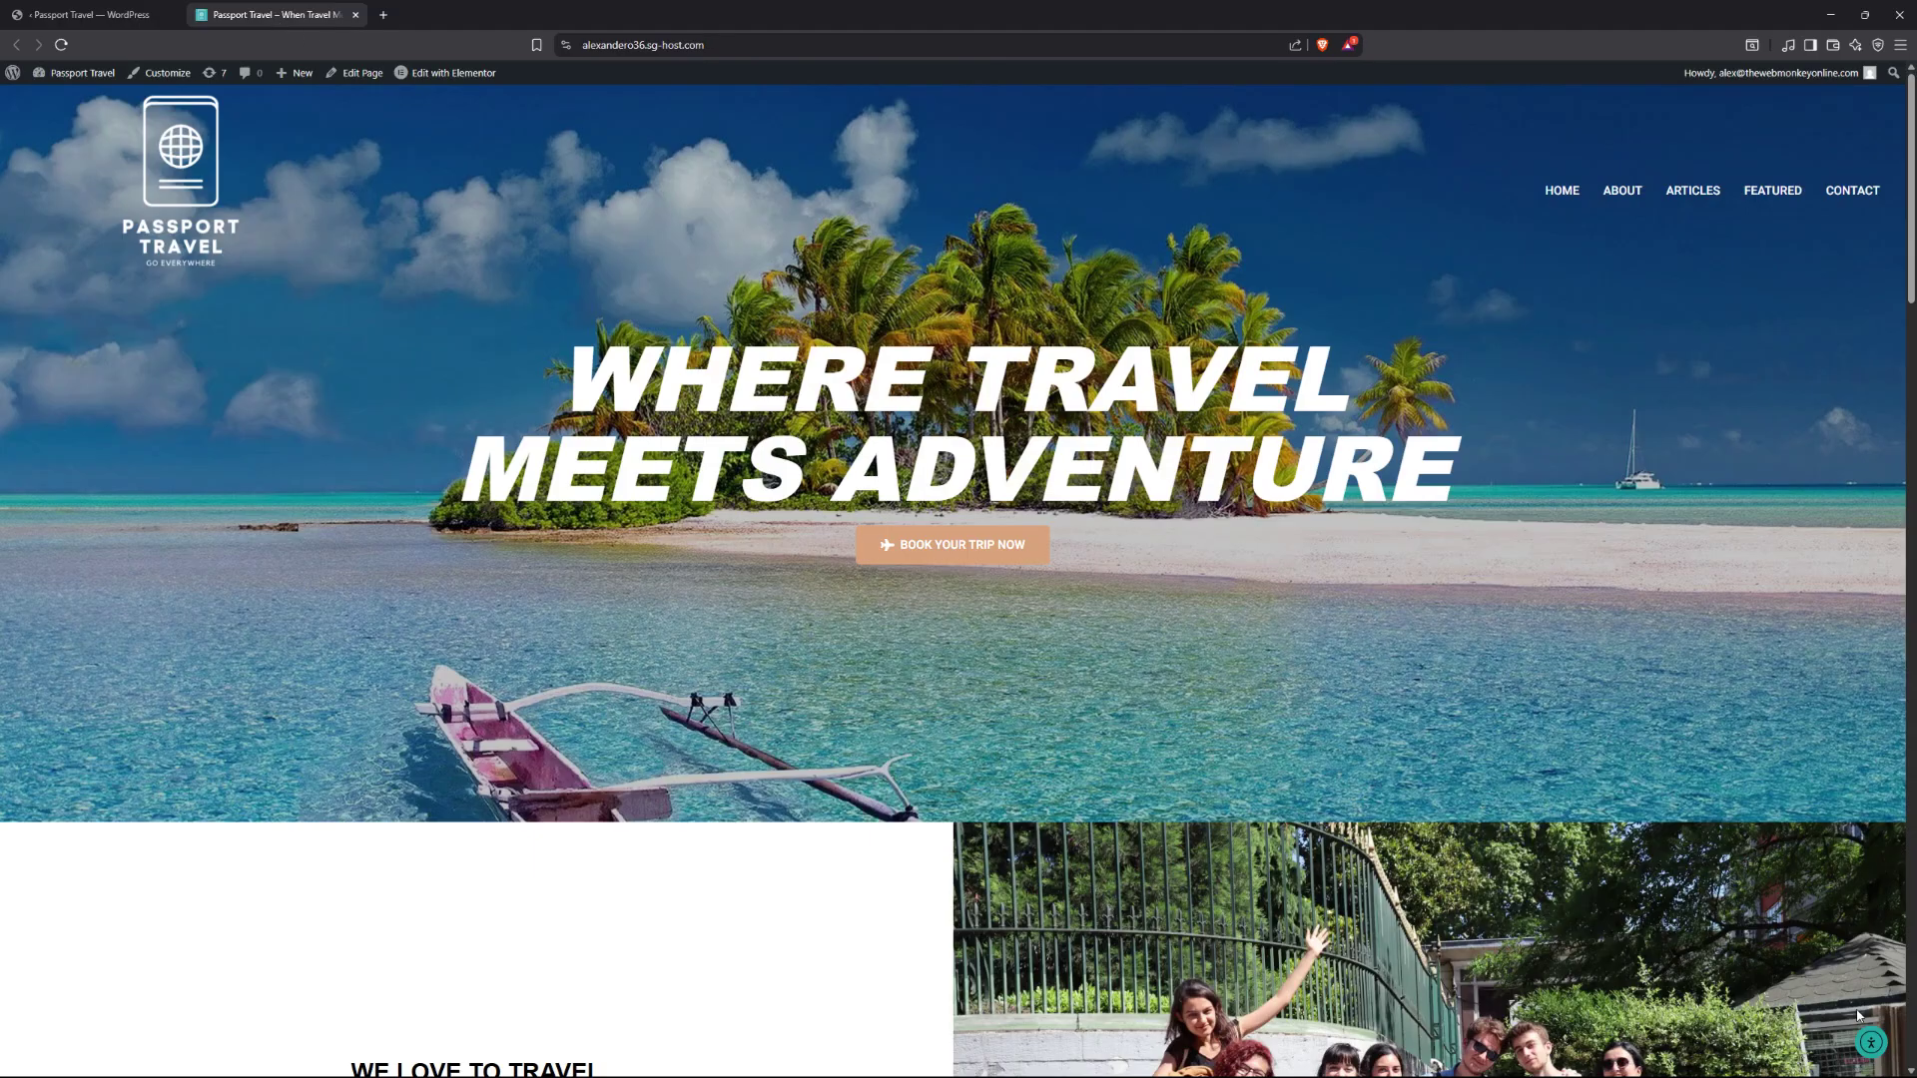
pyautogui.click(1871, 1045)
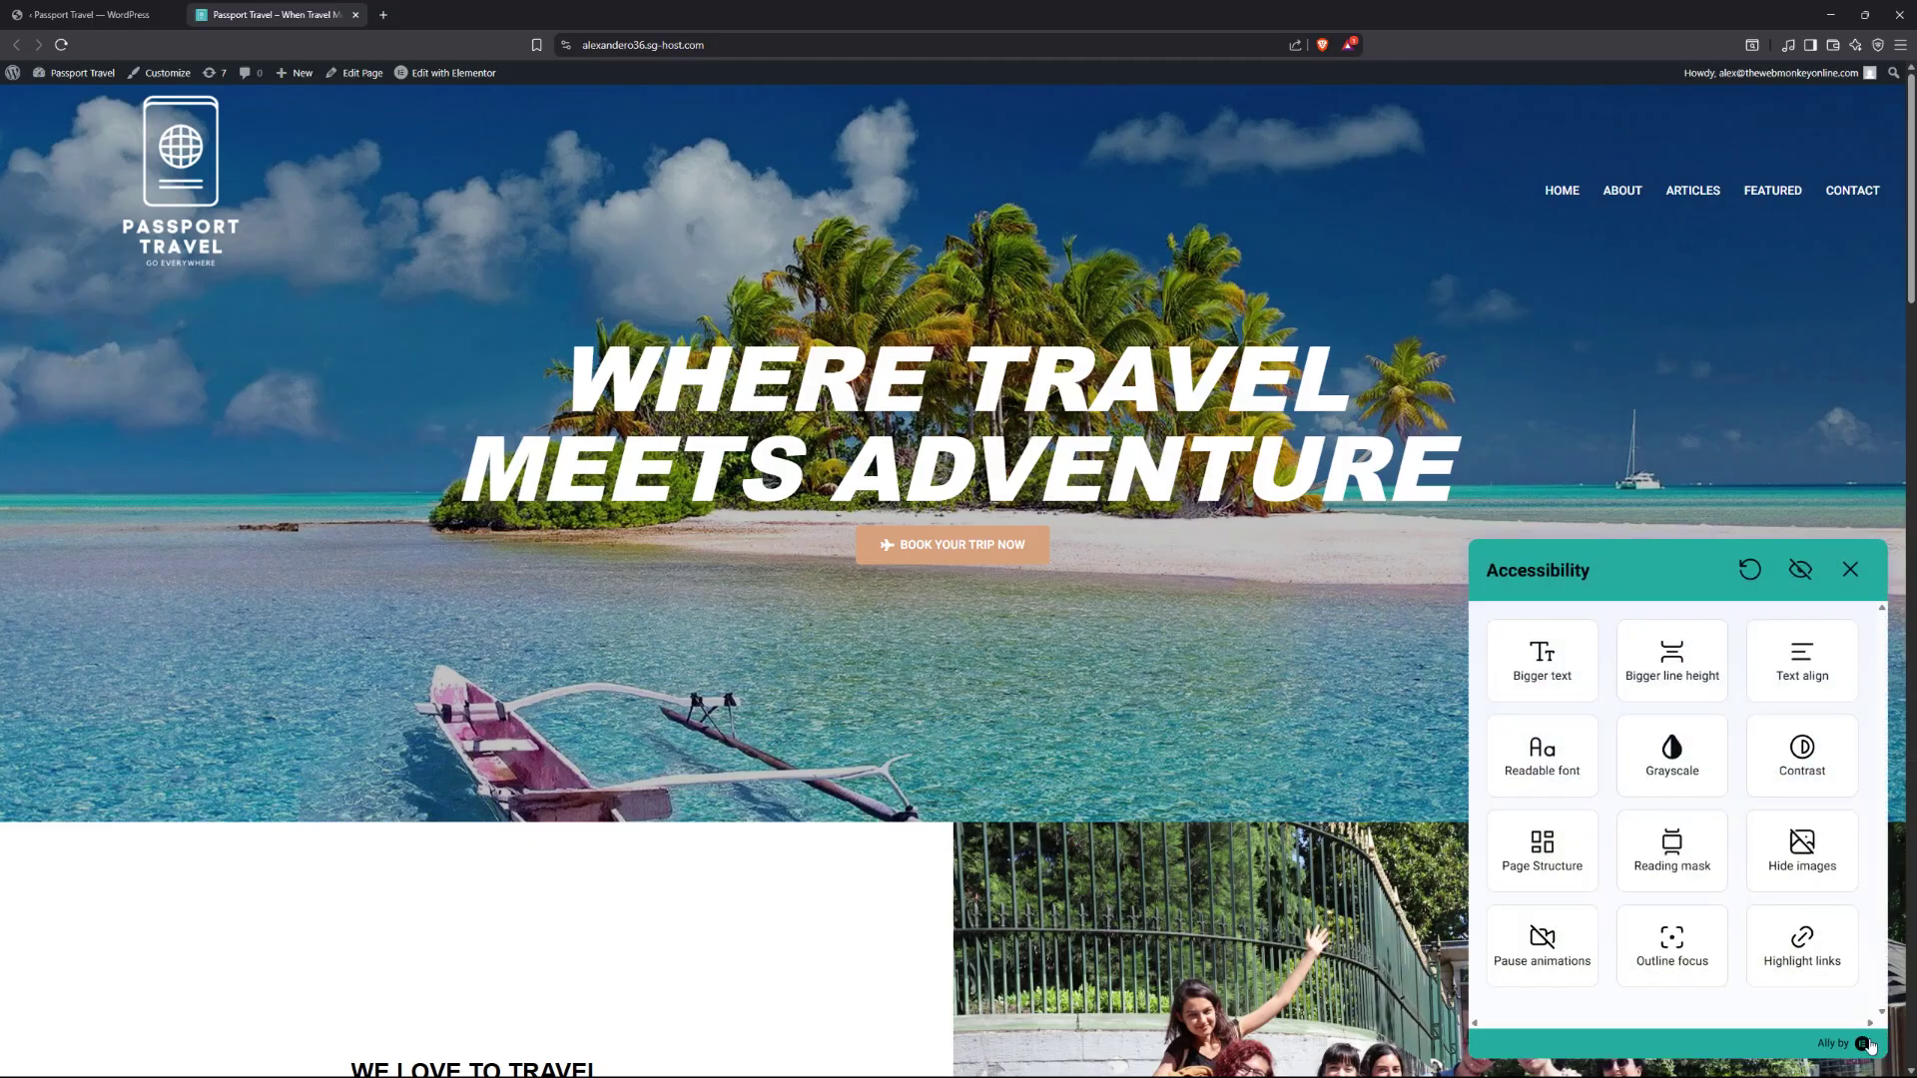
pyautogui.scroll(-3, 1553, 709)
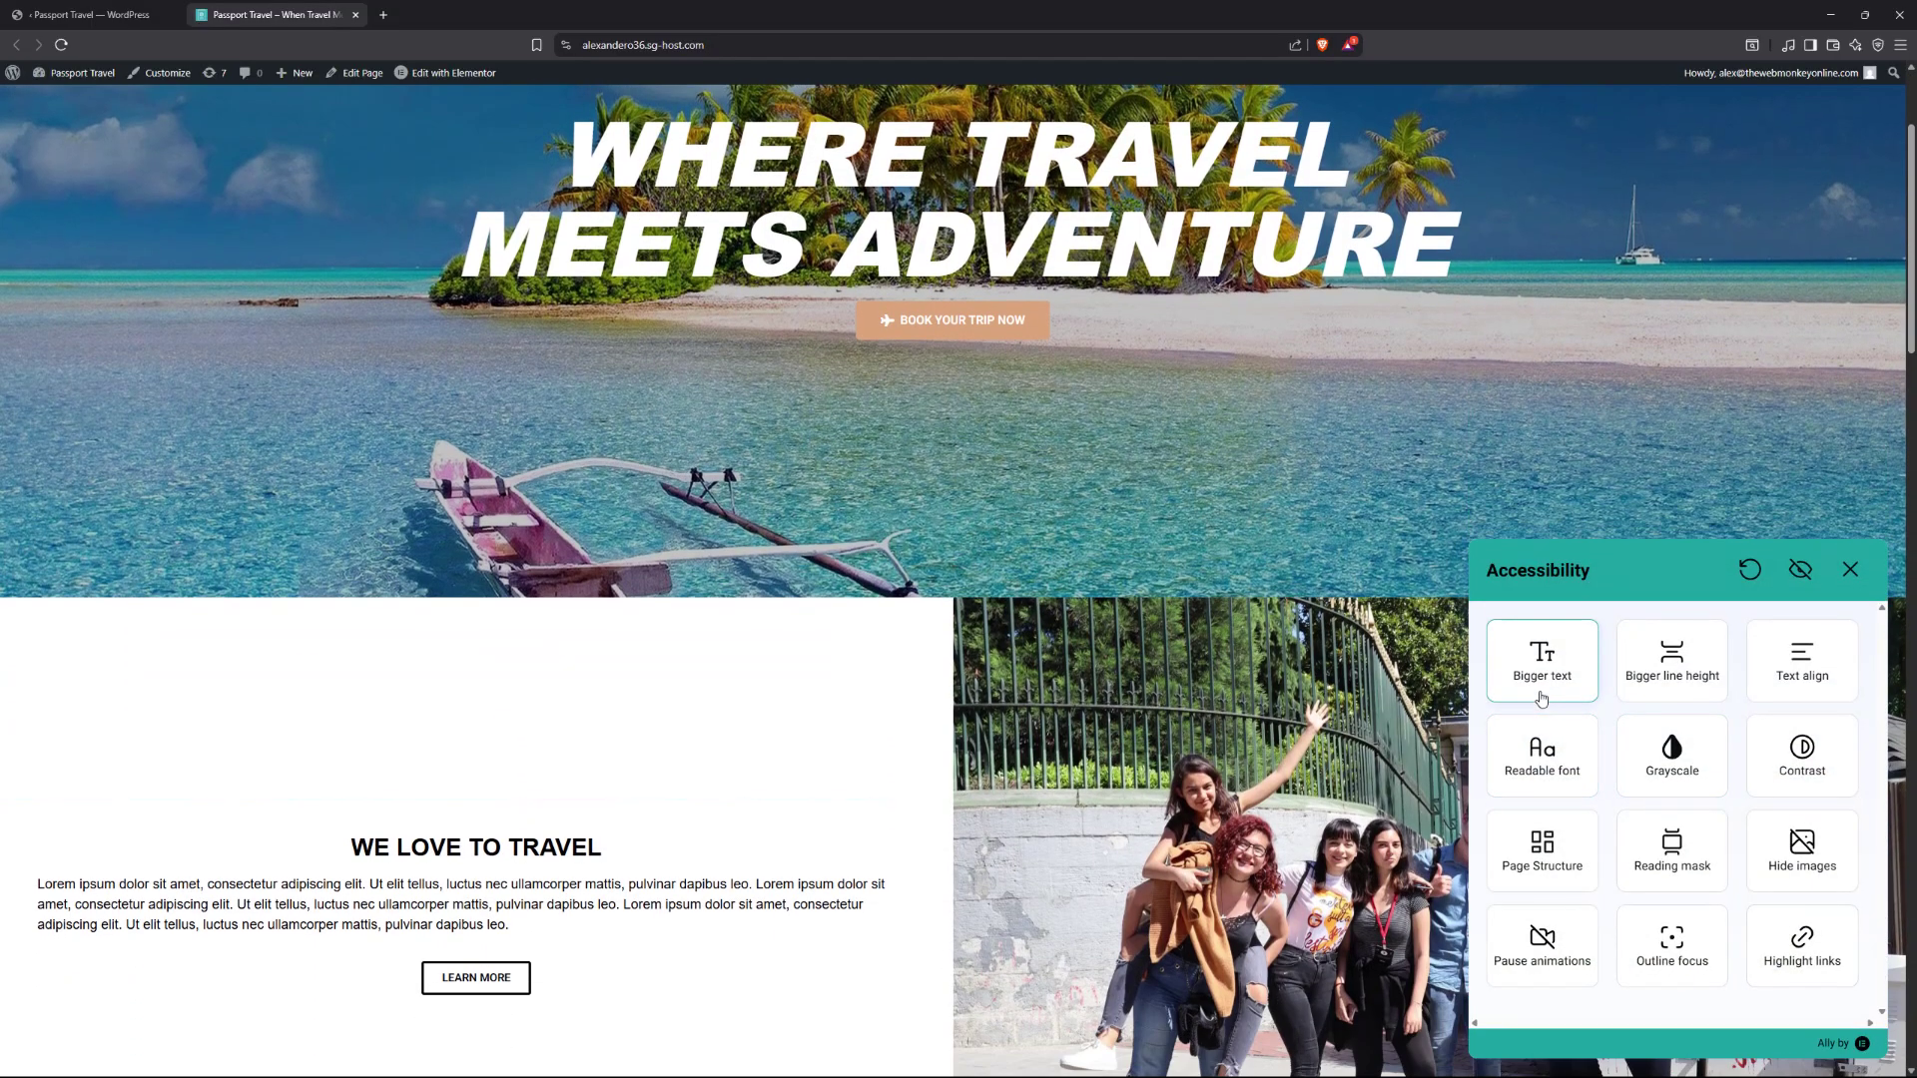
pyautogui.click(1564, 681)
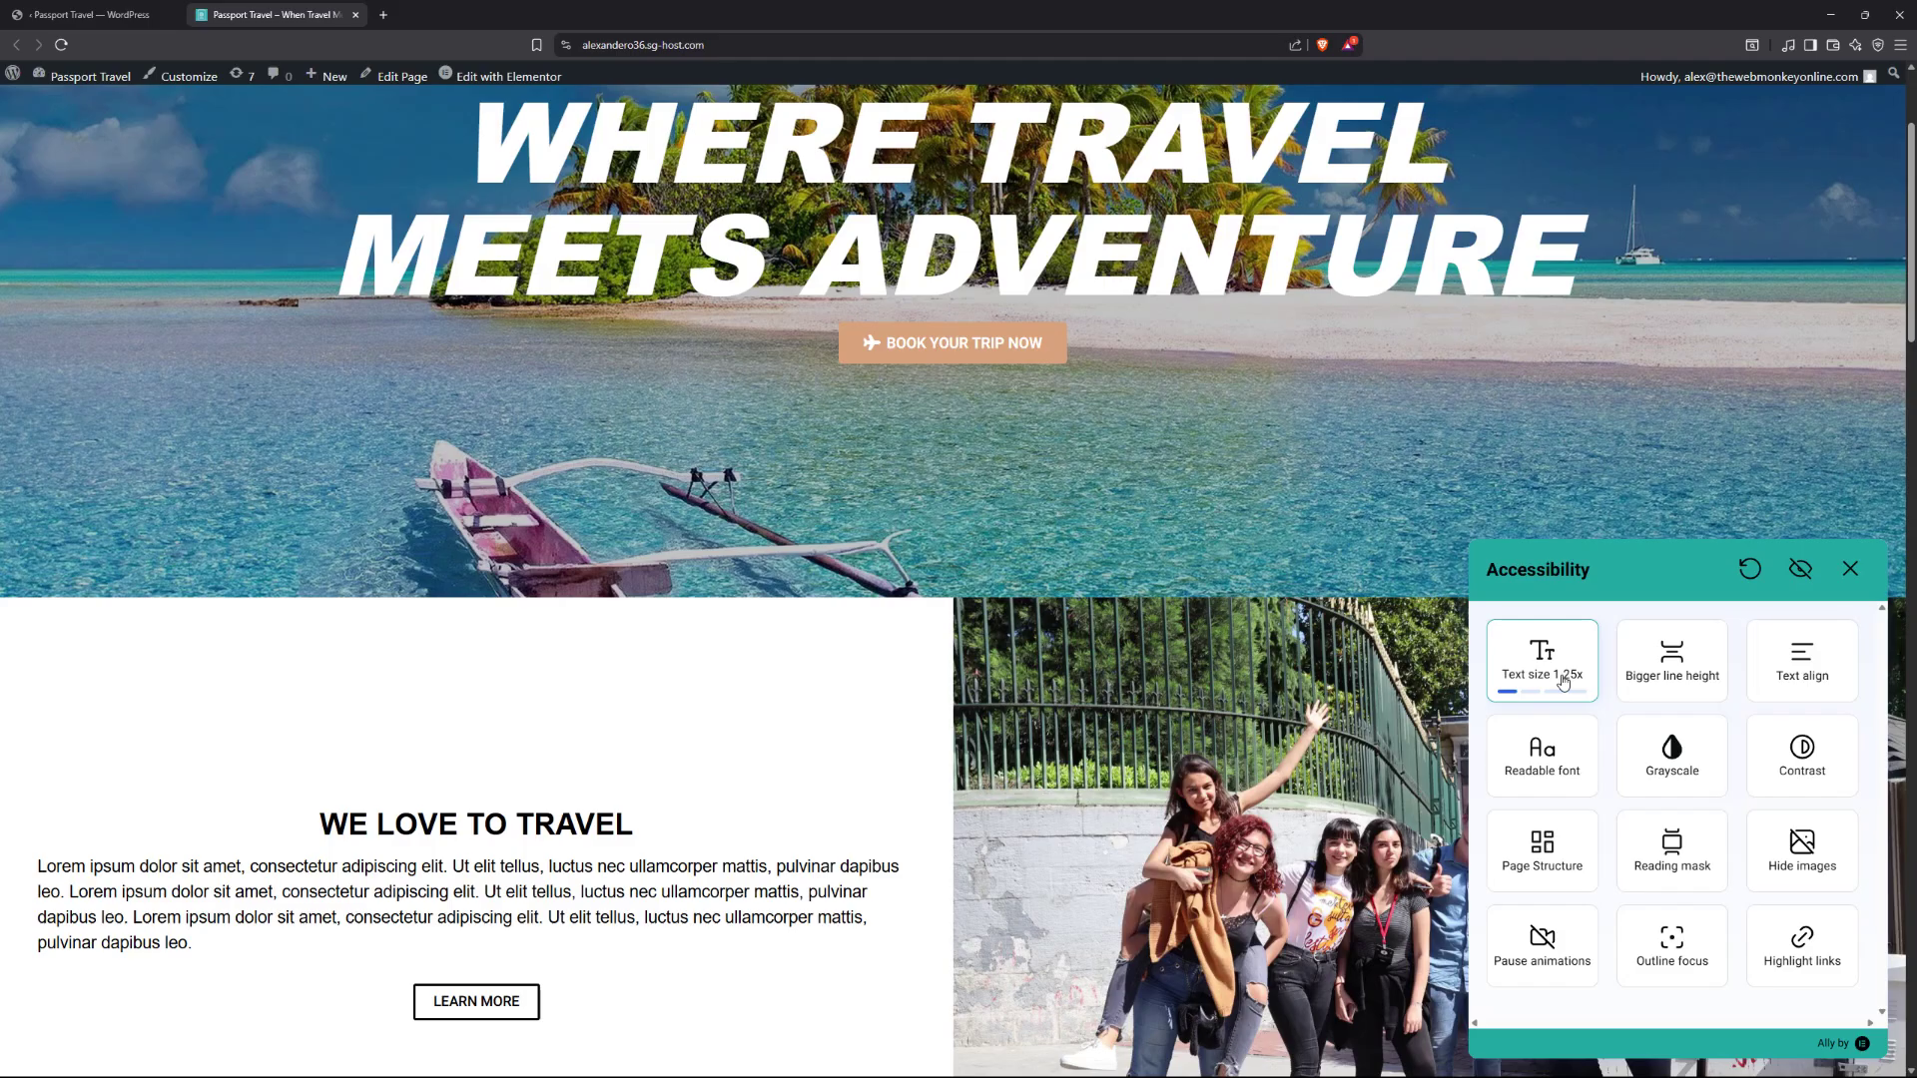
pyautogui.click(1563, 681)
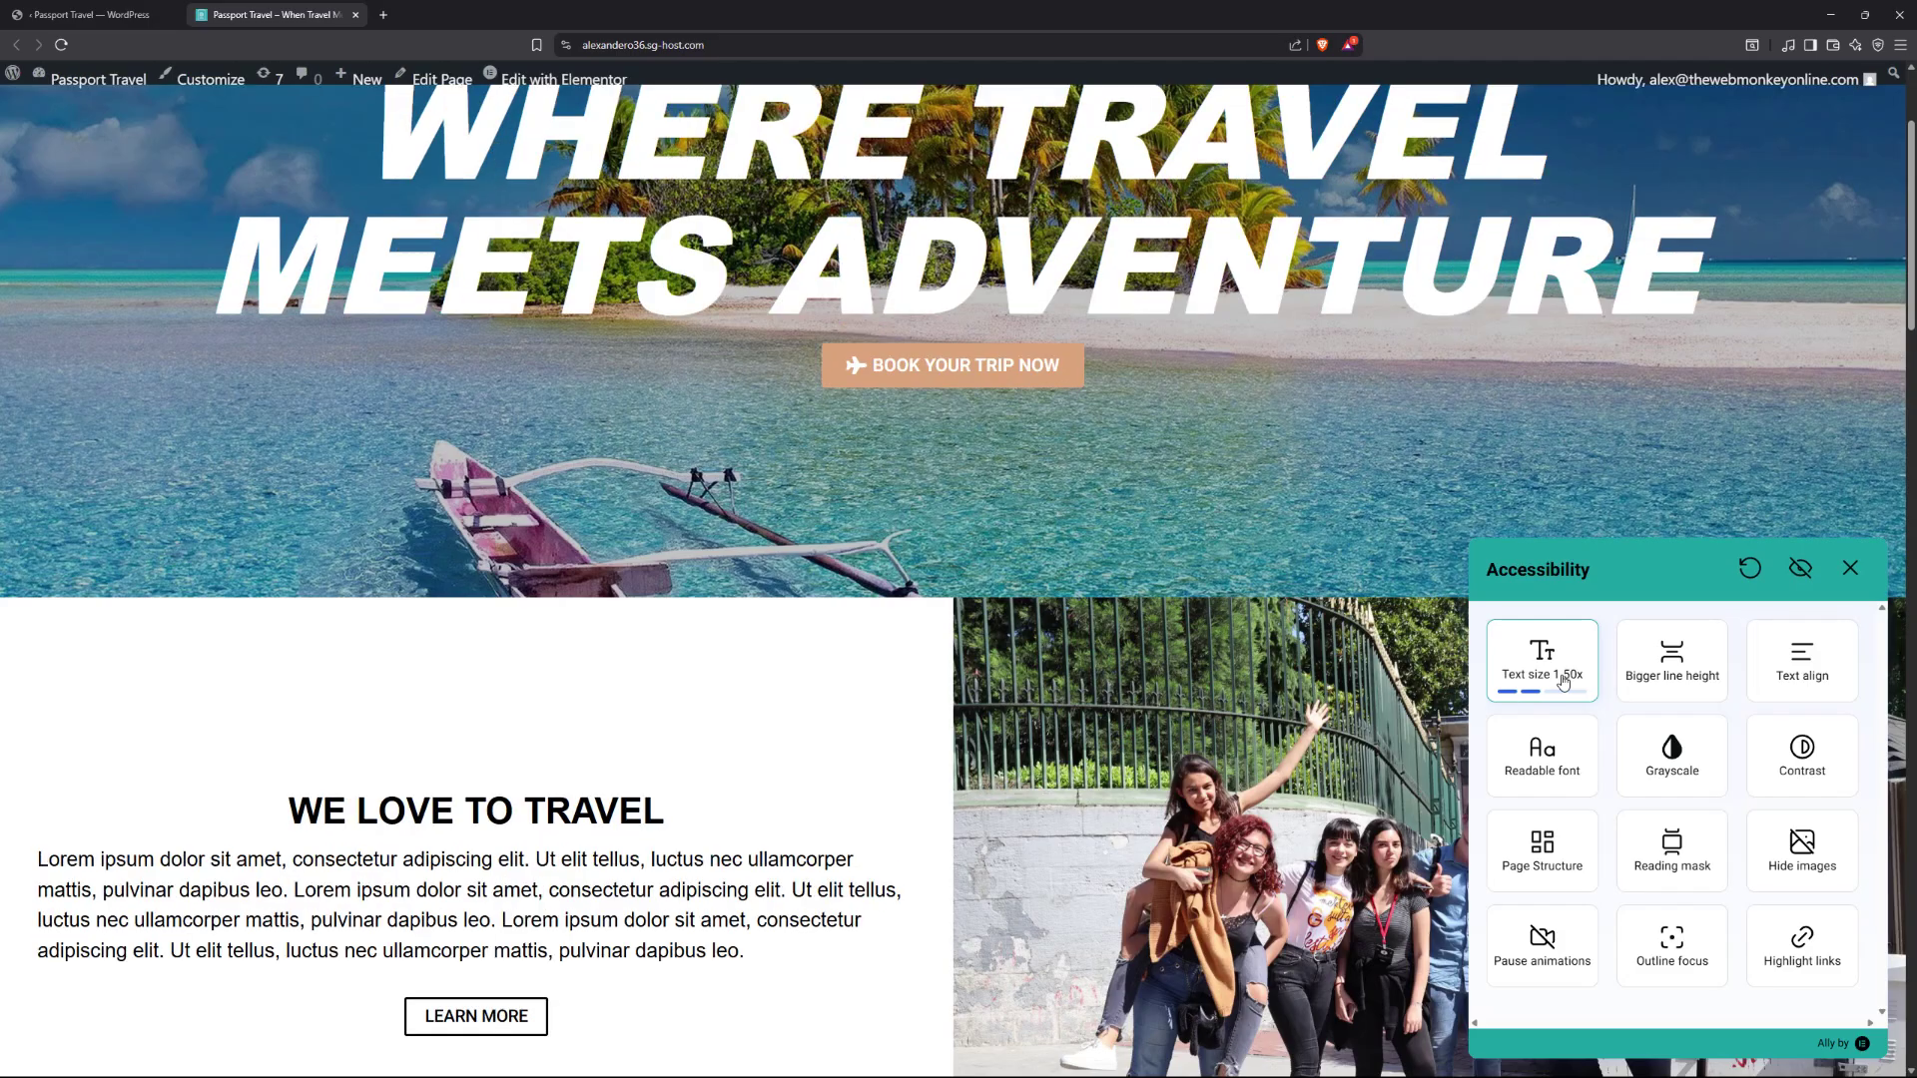
pyautogui.click(1564, 681)
pyautogui.click(1564, 681)
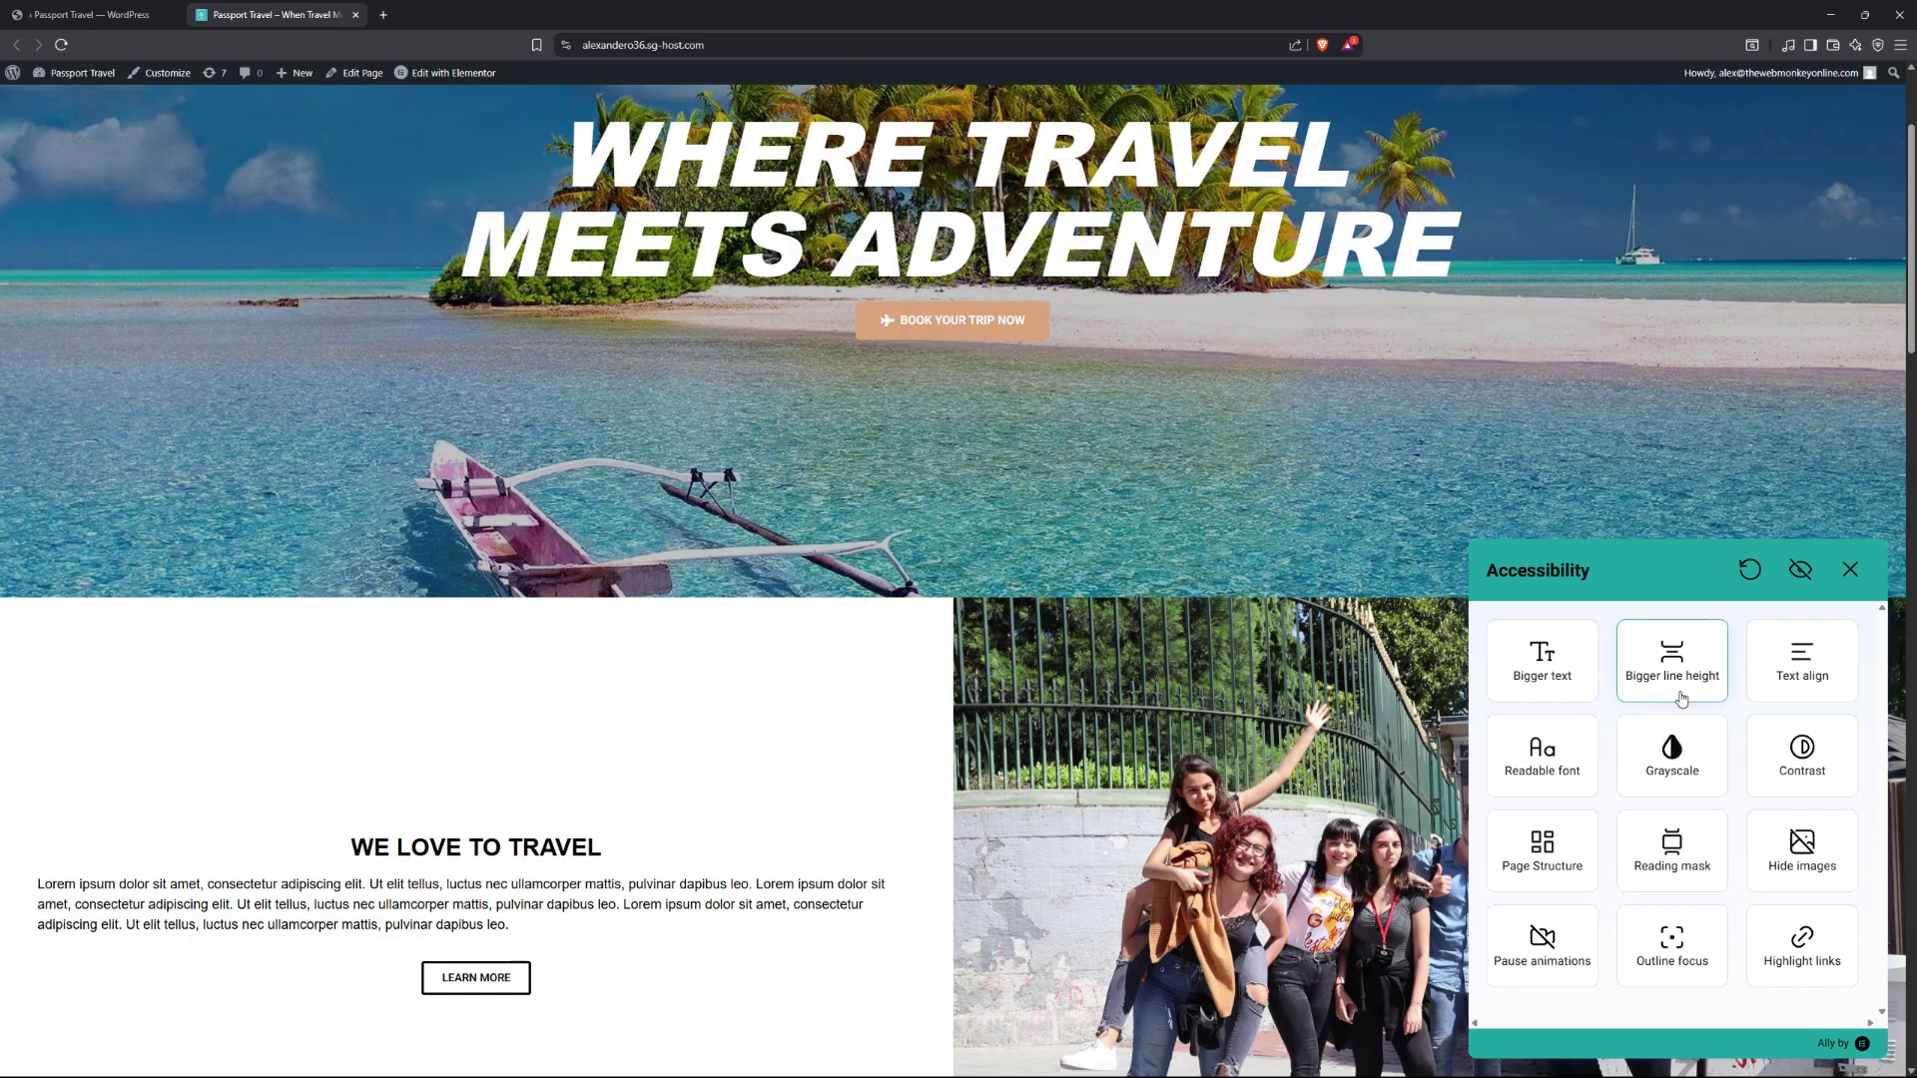
pyautogui.click(1685, 769)
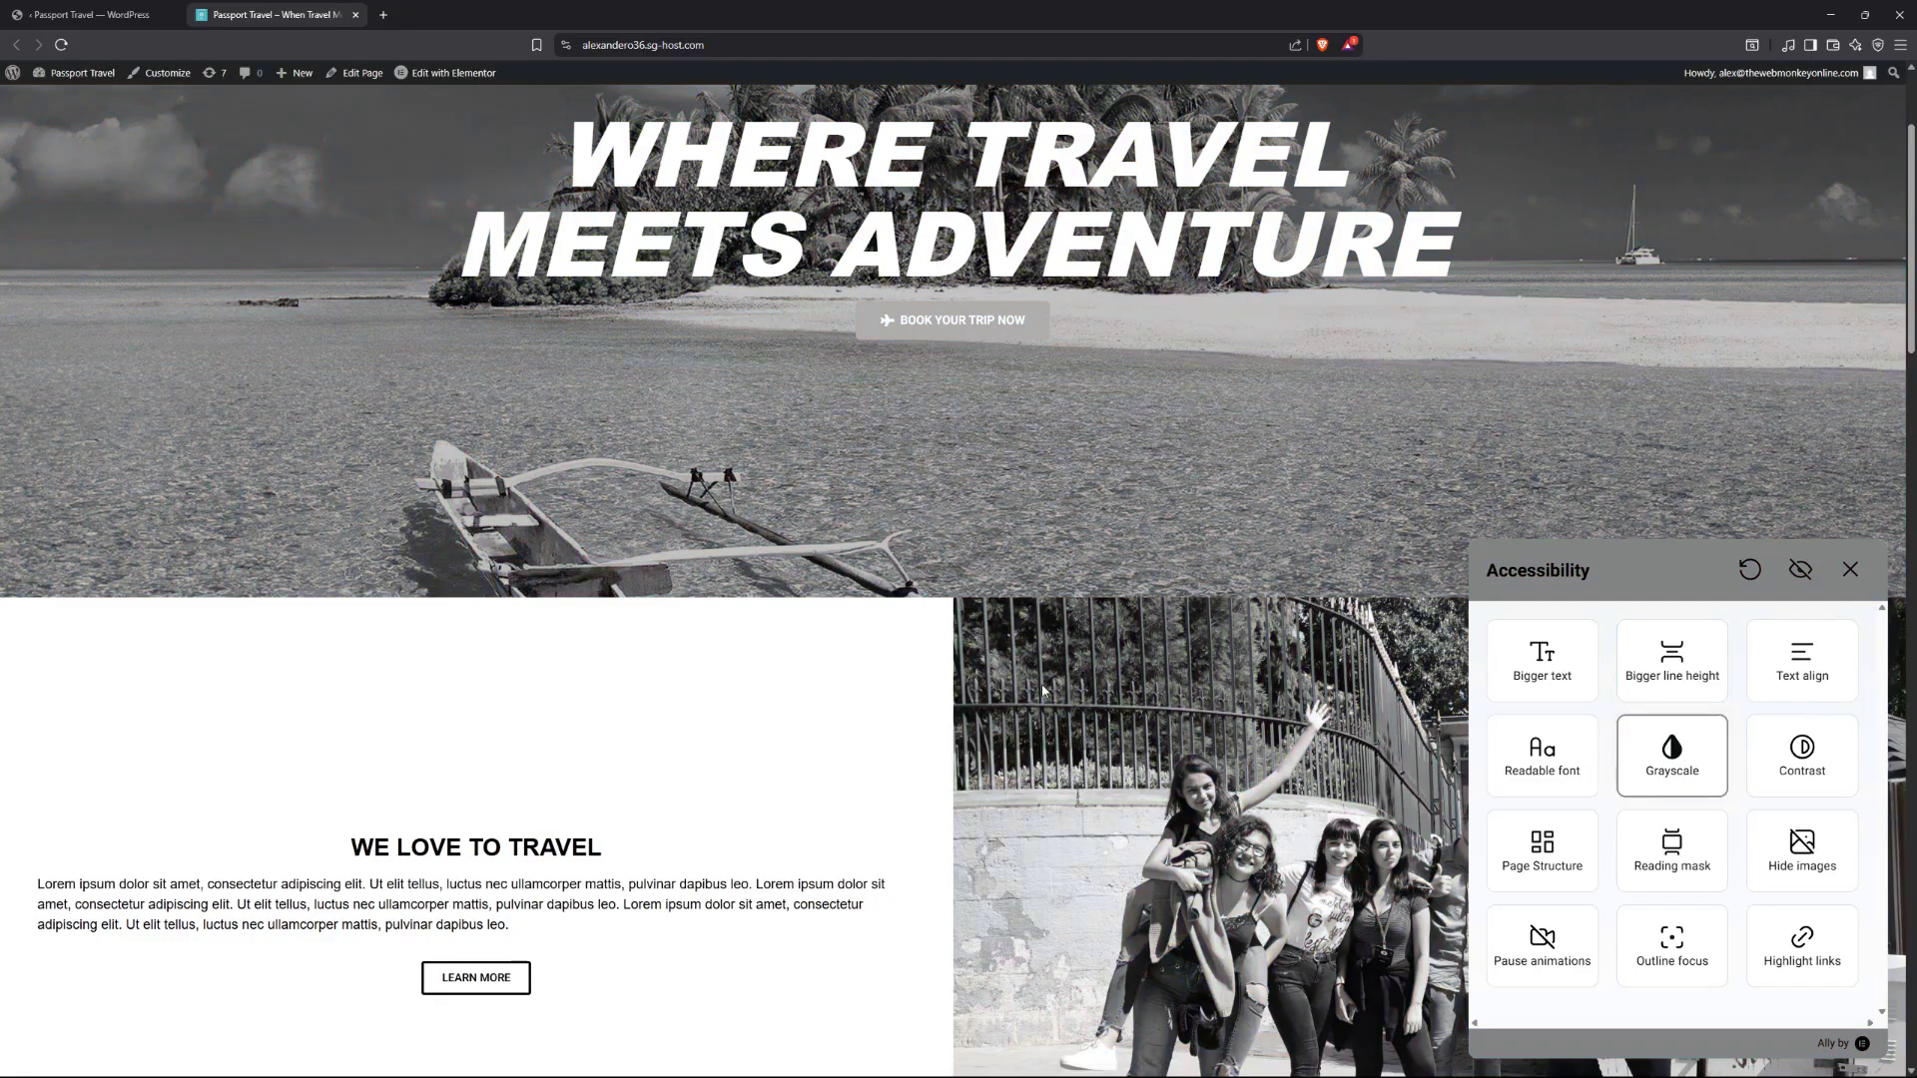
pyautogui.scroll(-5, 1041, 685)
pyautogui.scroll(2, 1040, 685)
pyautogui.scroll(5, 1041, 685)
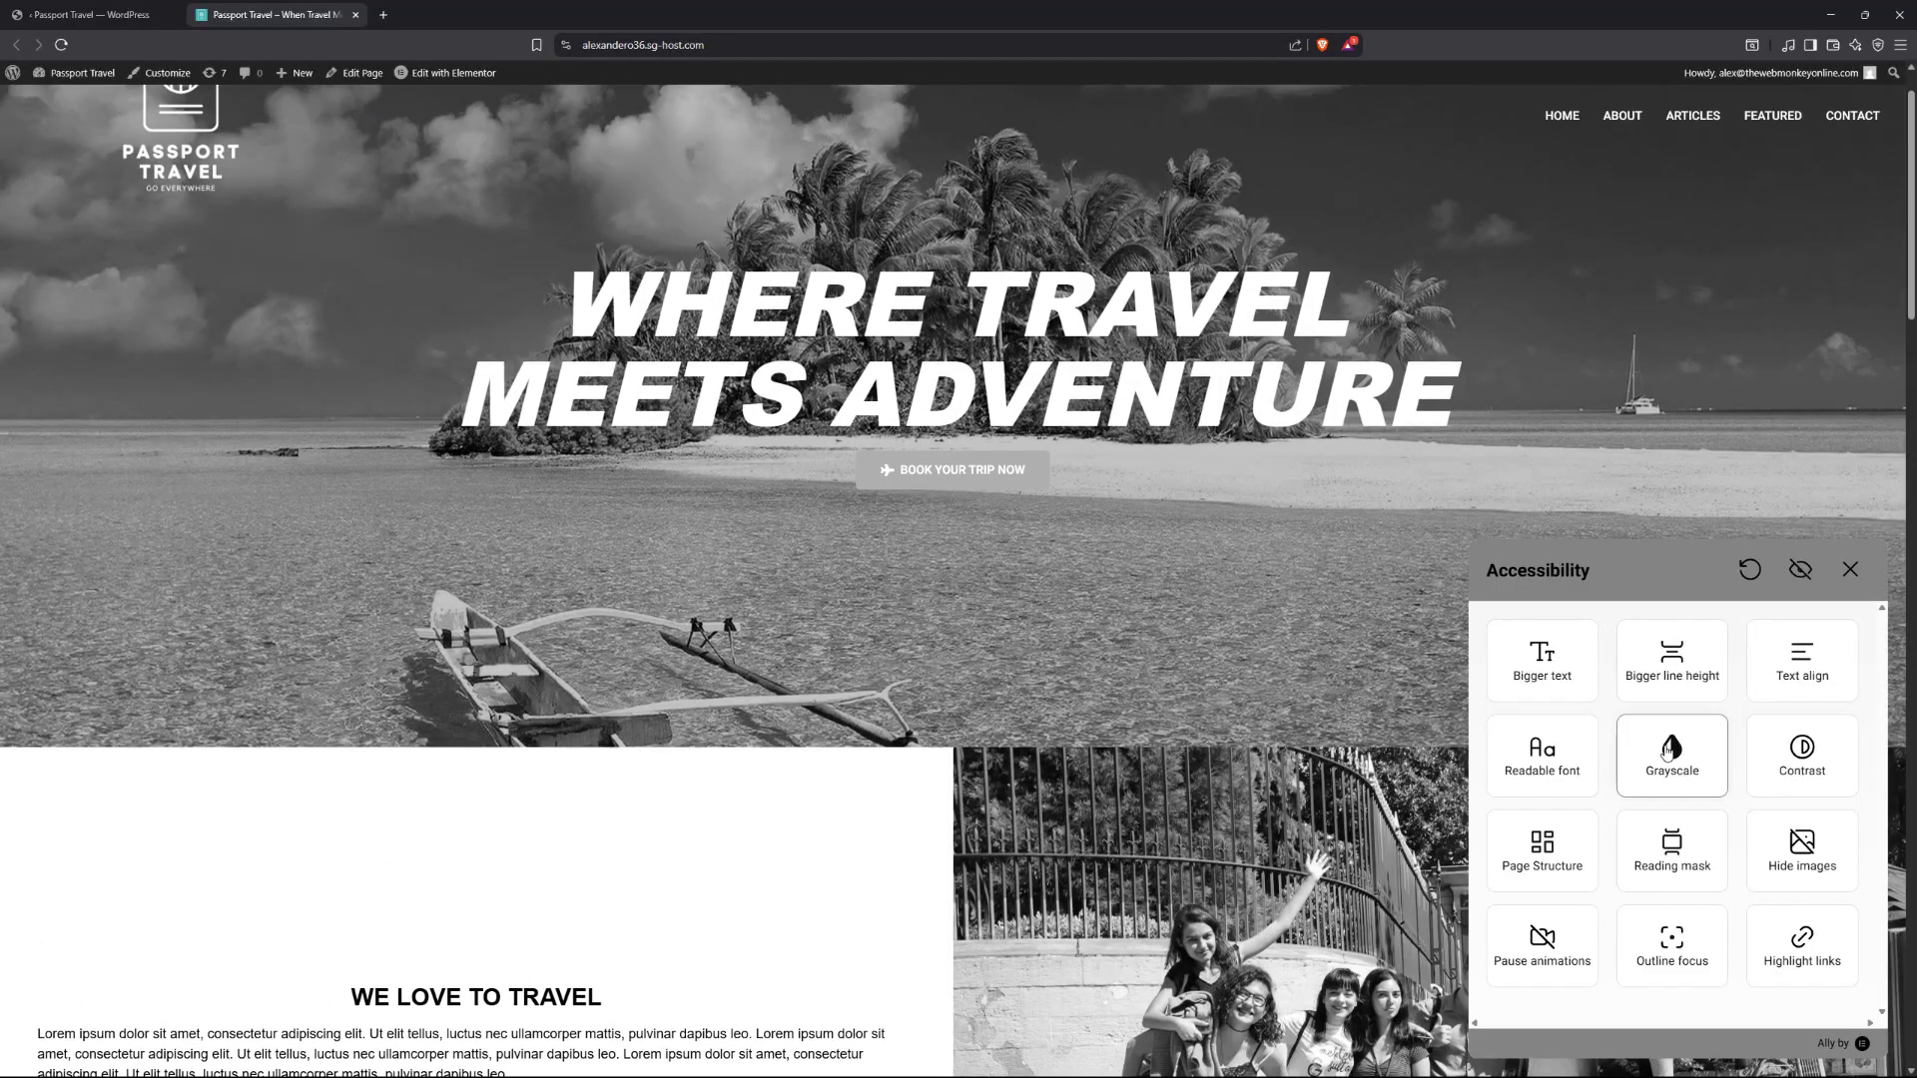
pyautogui.click(1667, 751)
pyautogui.click(1803, 757)
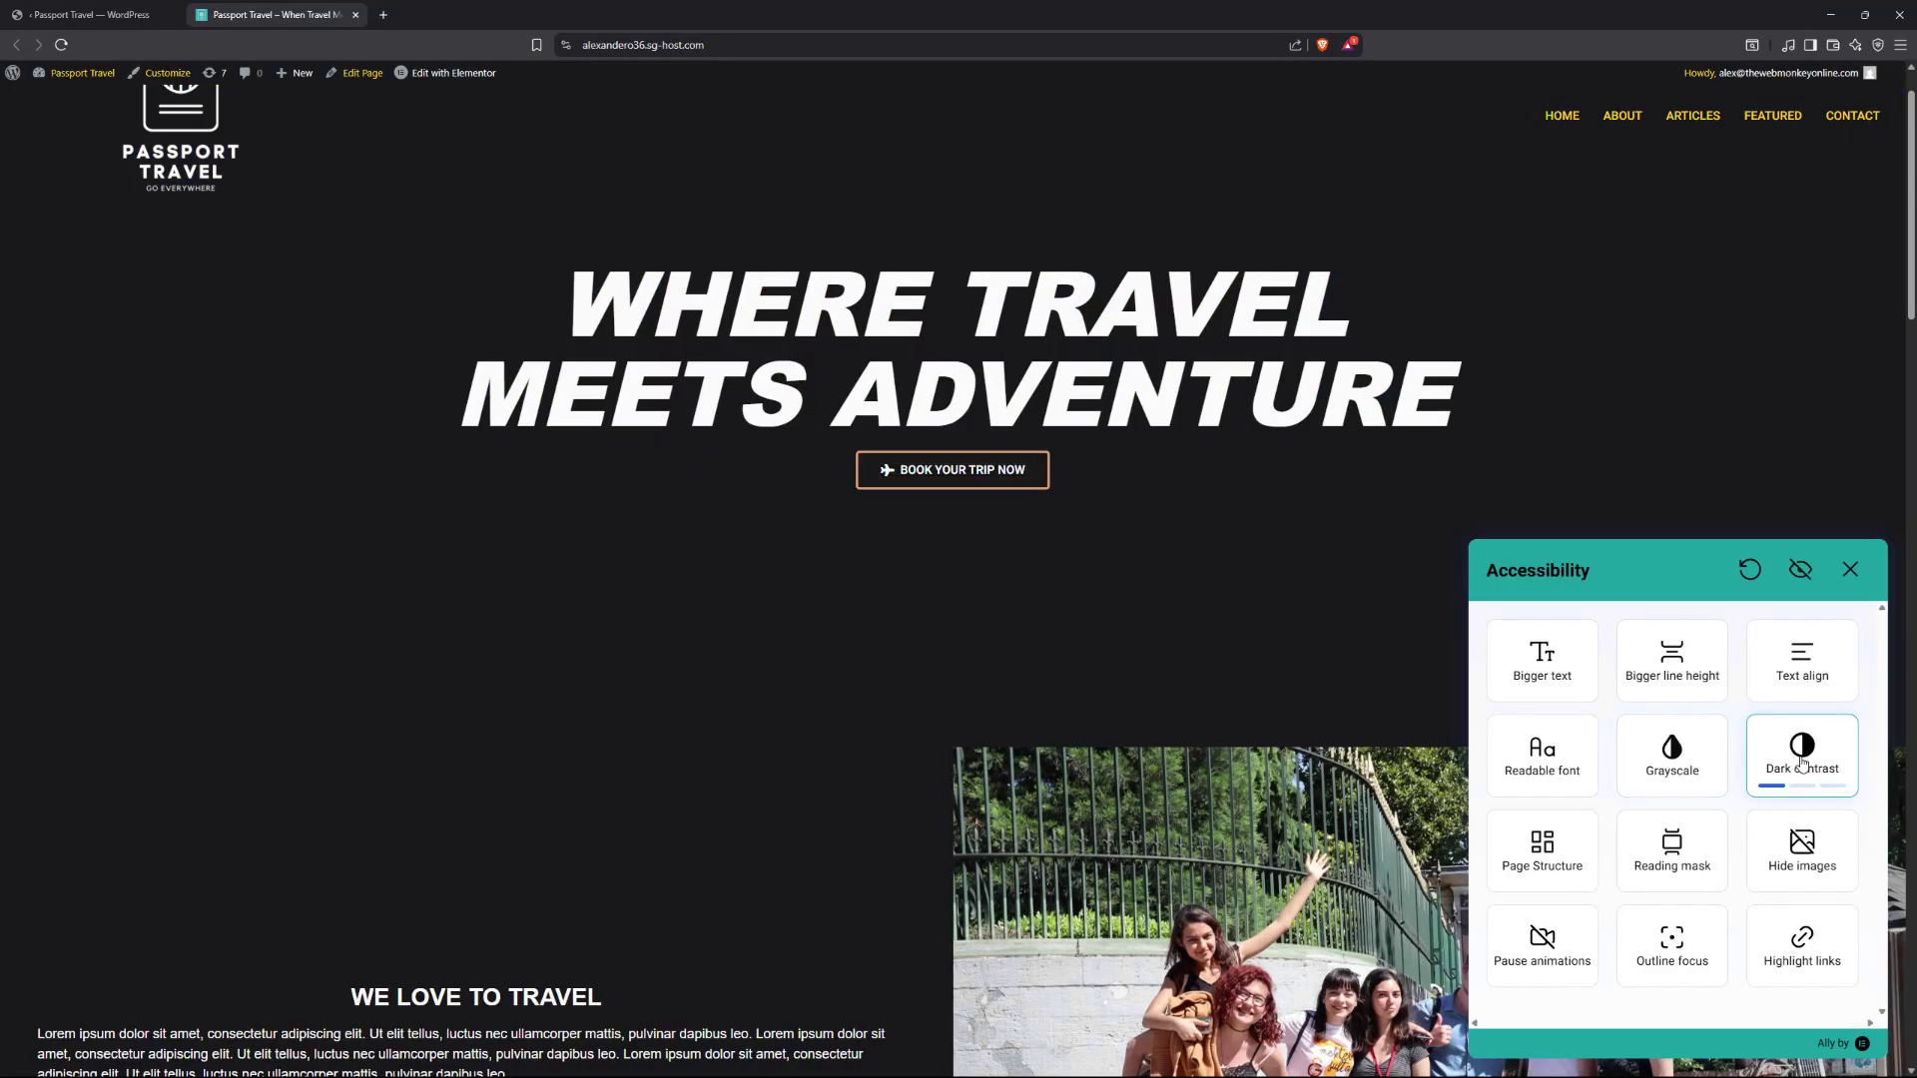
pyautogui.scroll(-2, 933, 599)
pyautogui.click(1802, 759)
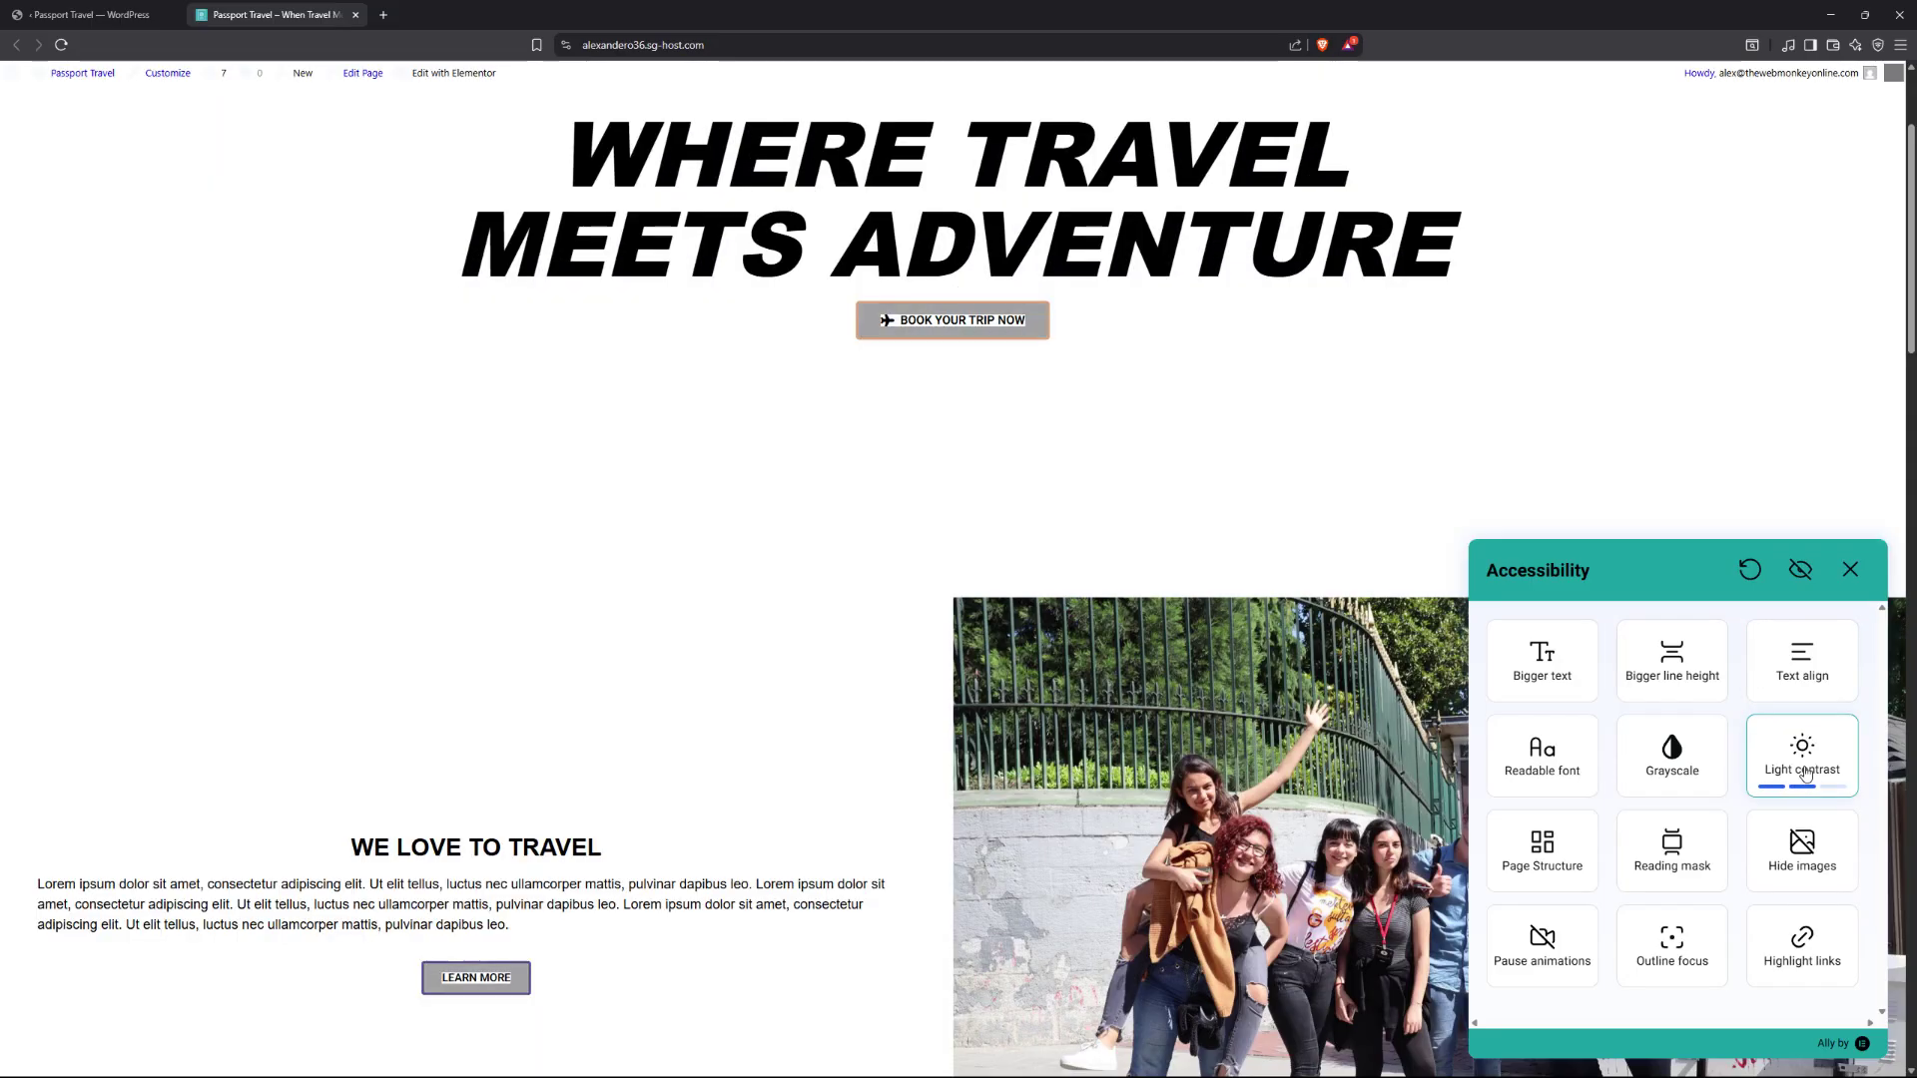
pyautogui.click(1805, 774)
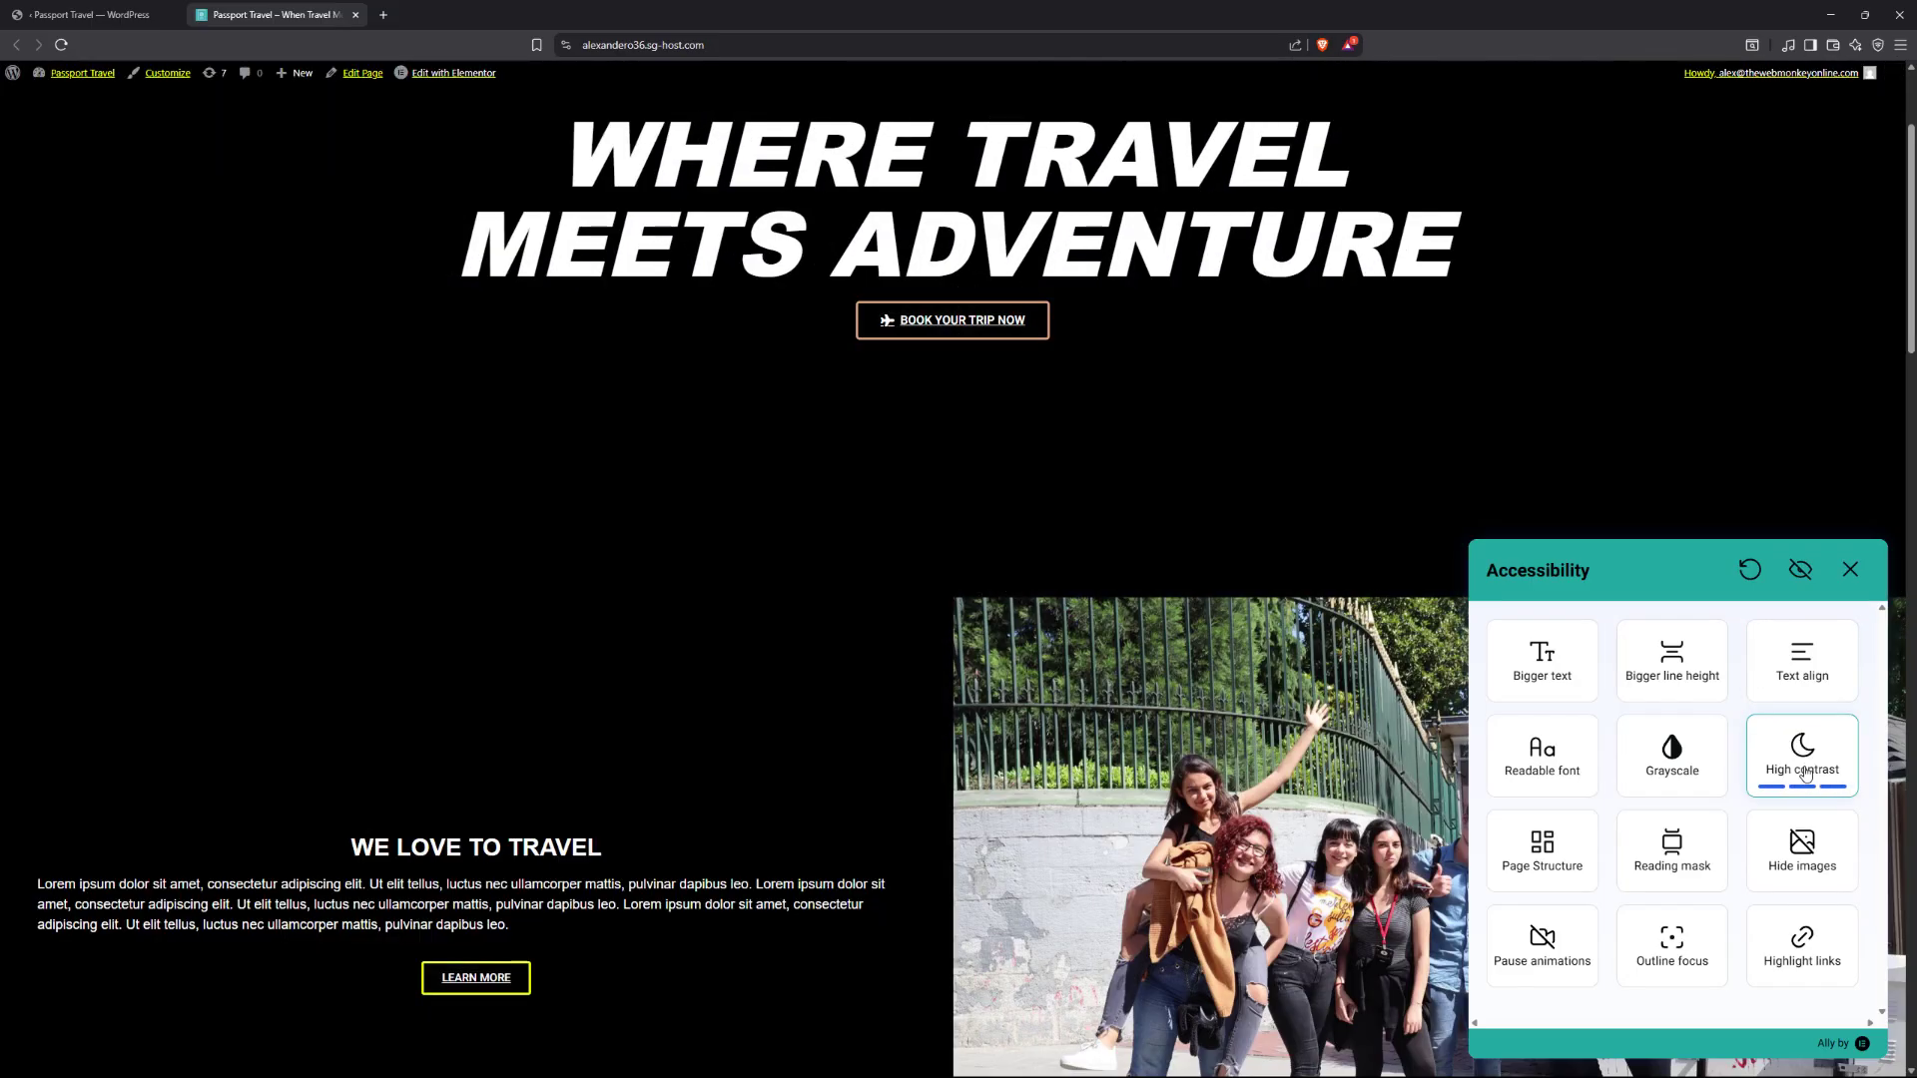
pyautogui.click(1804, 775)
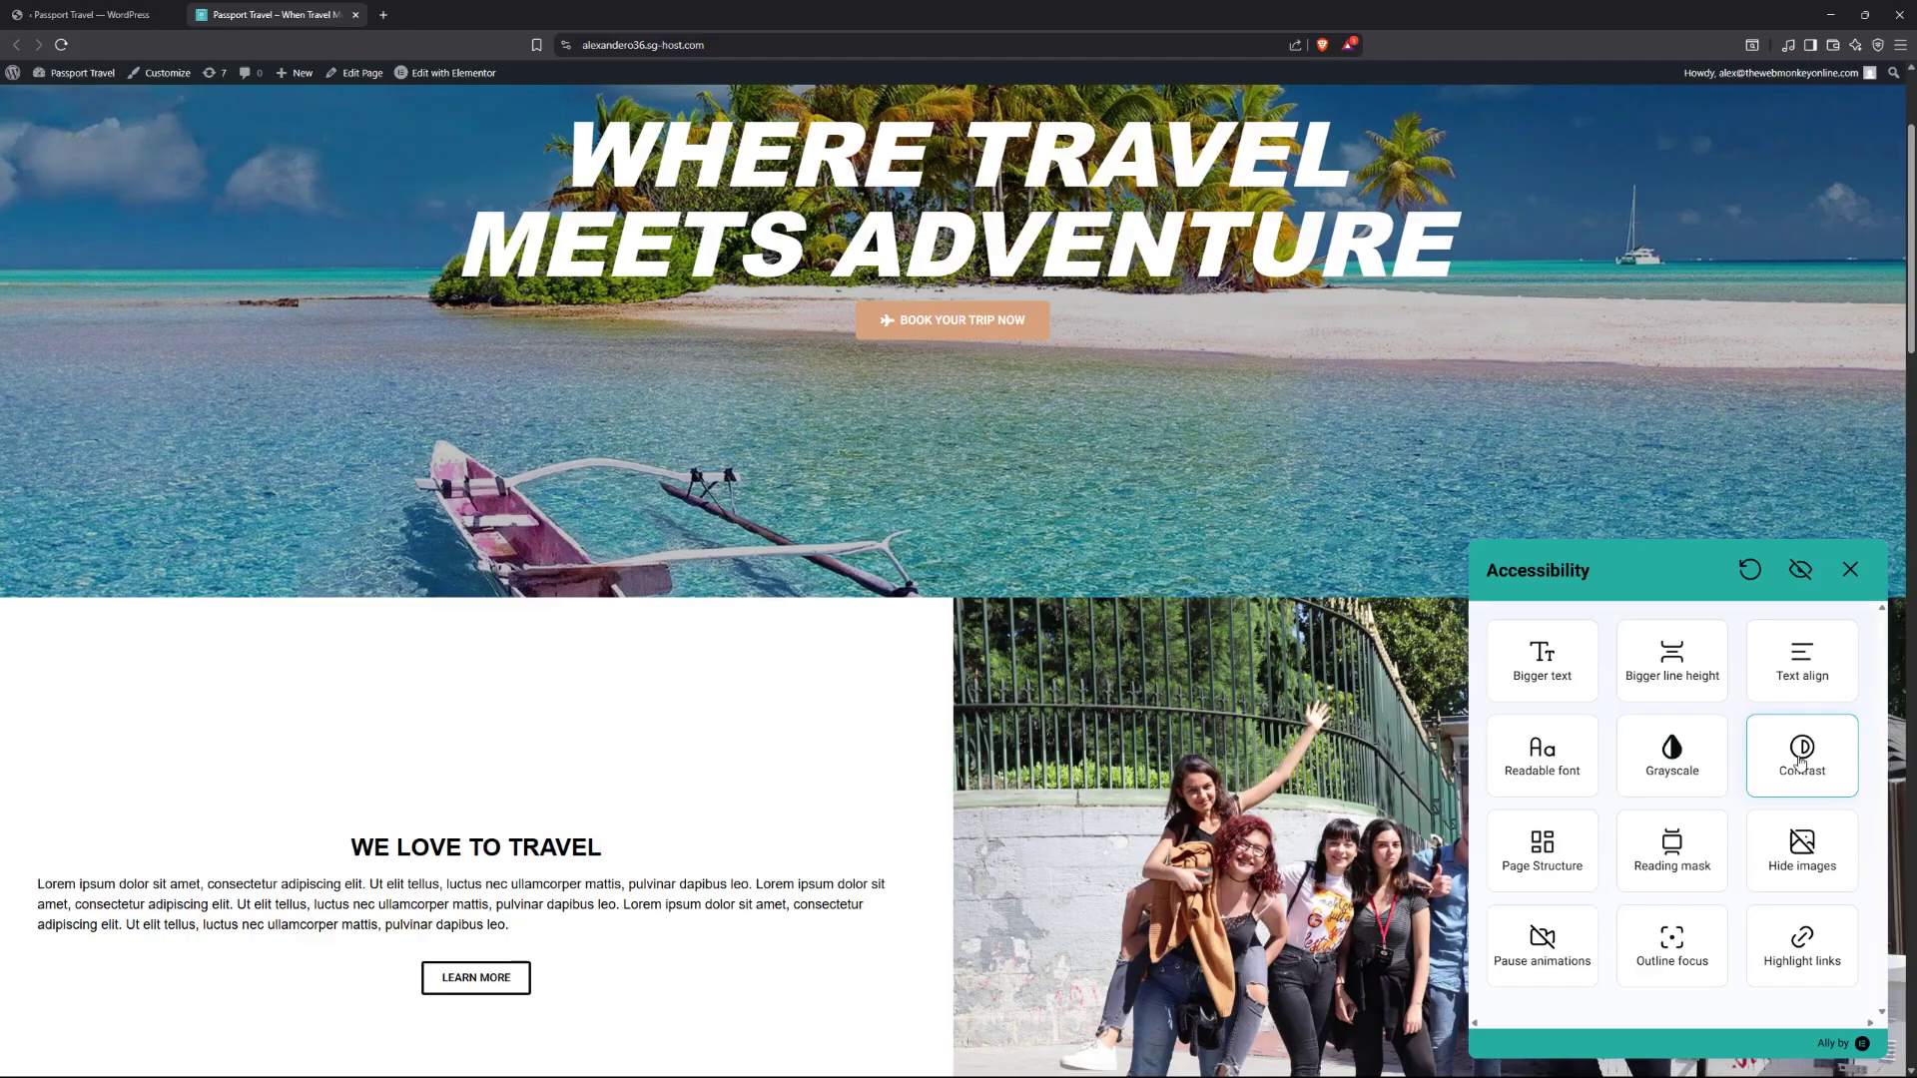
pyautogui.scroll(-1, 1803, 762)
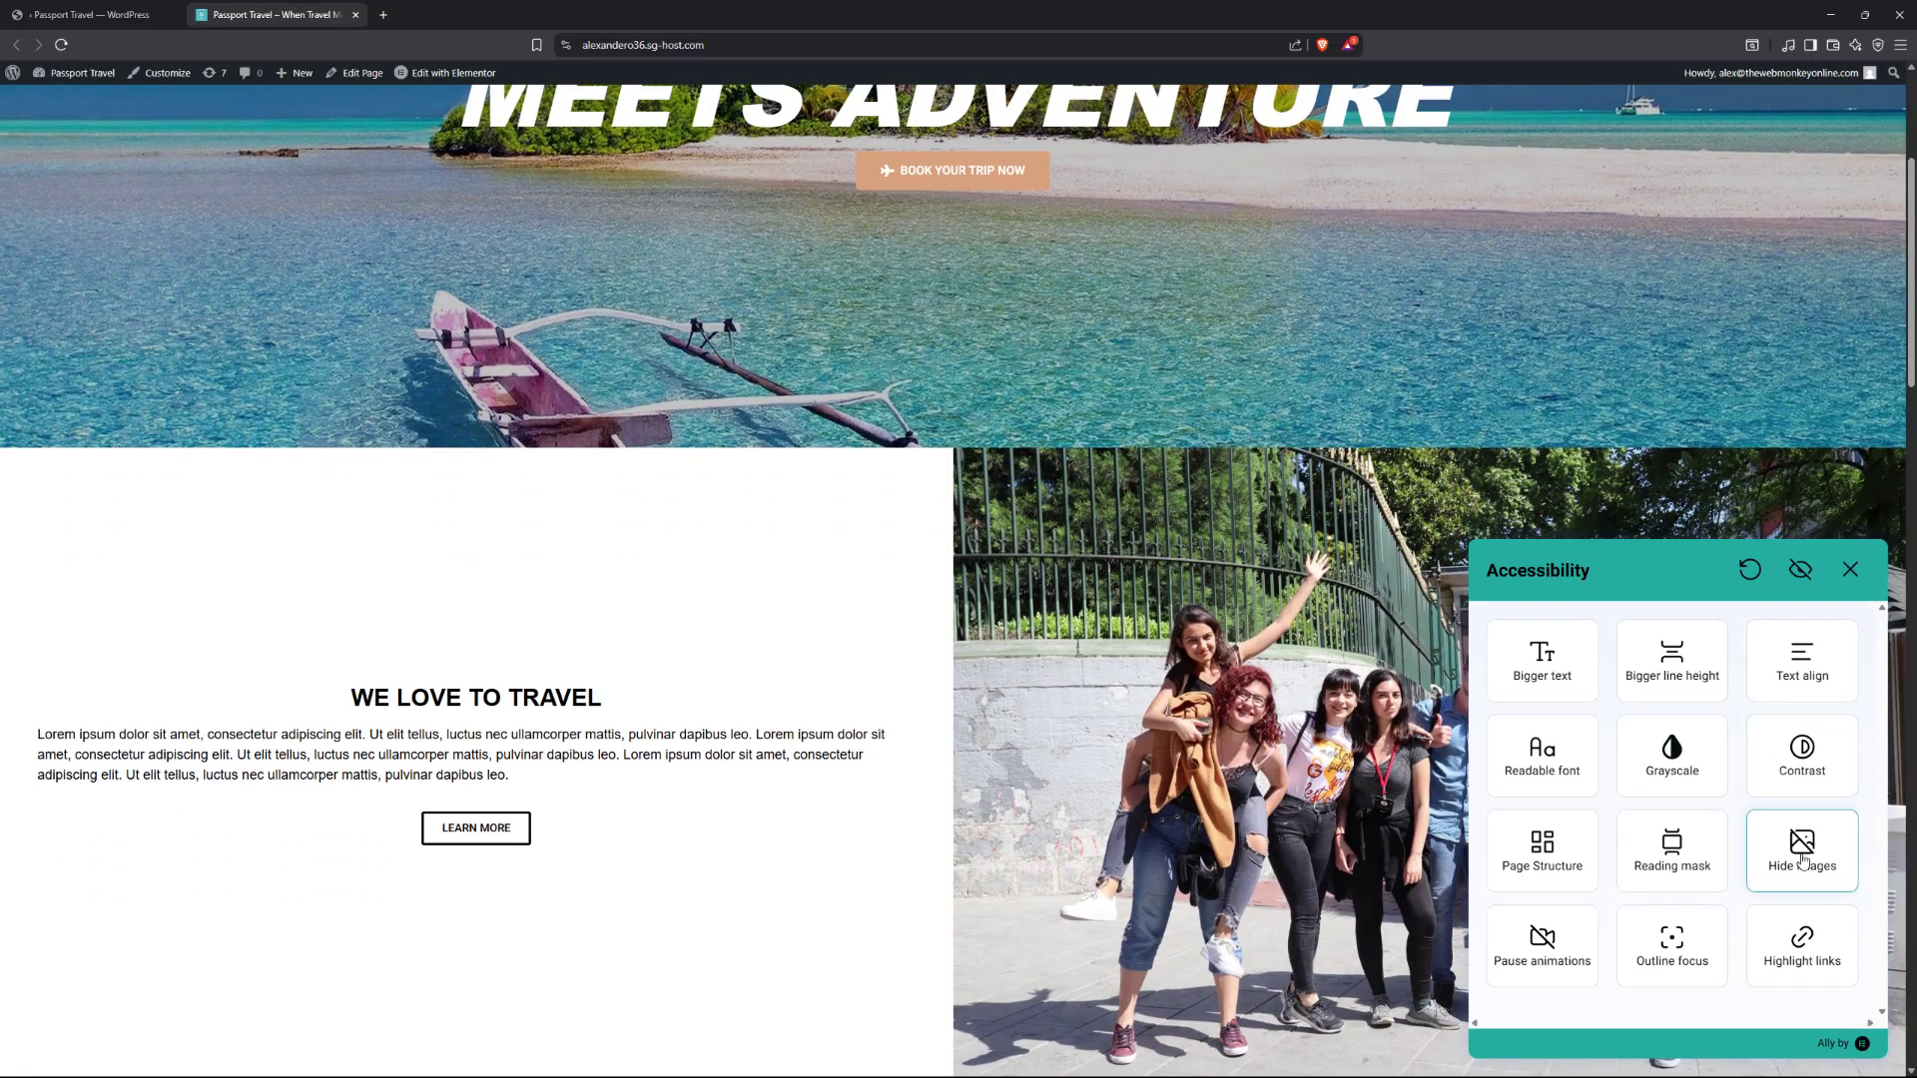
pyautogui.click(1811, 940)
pyautogui.scroll(-5, 782, 669)
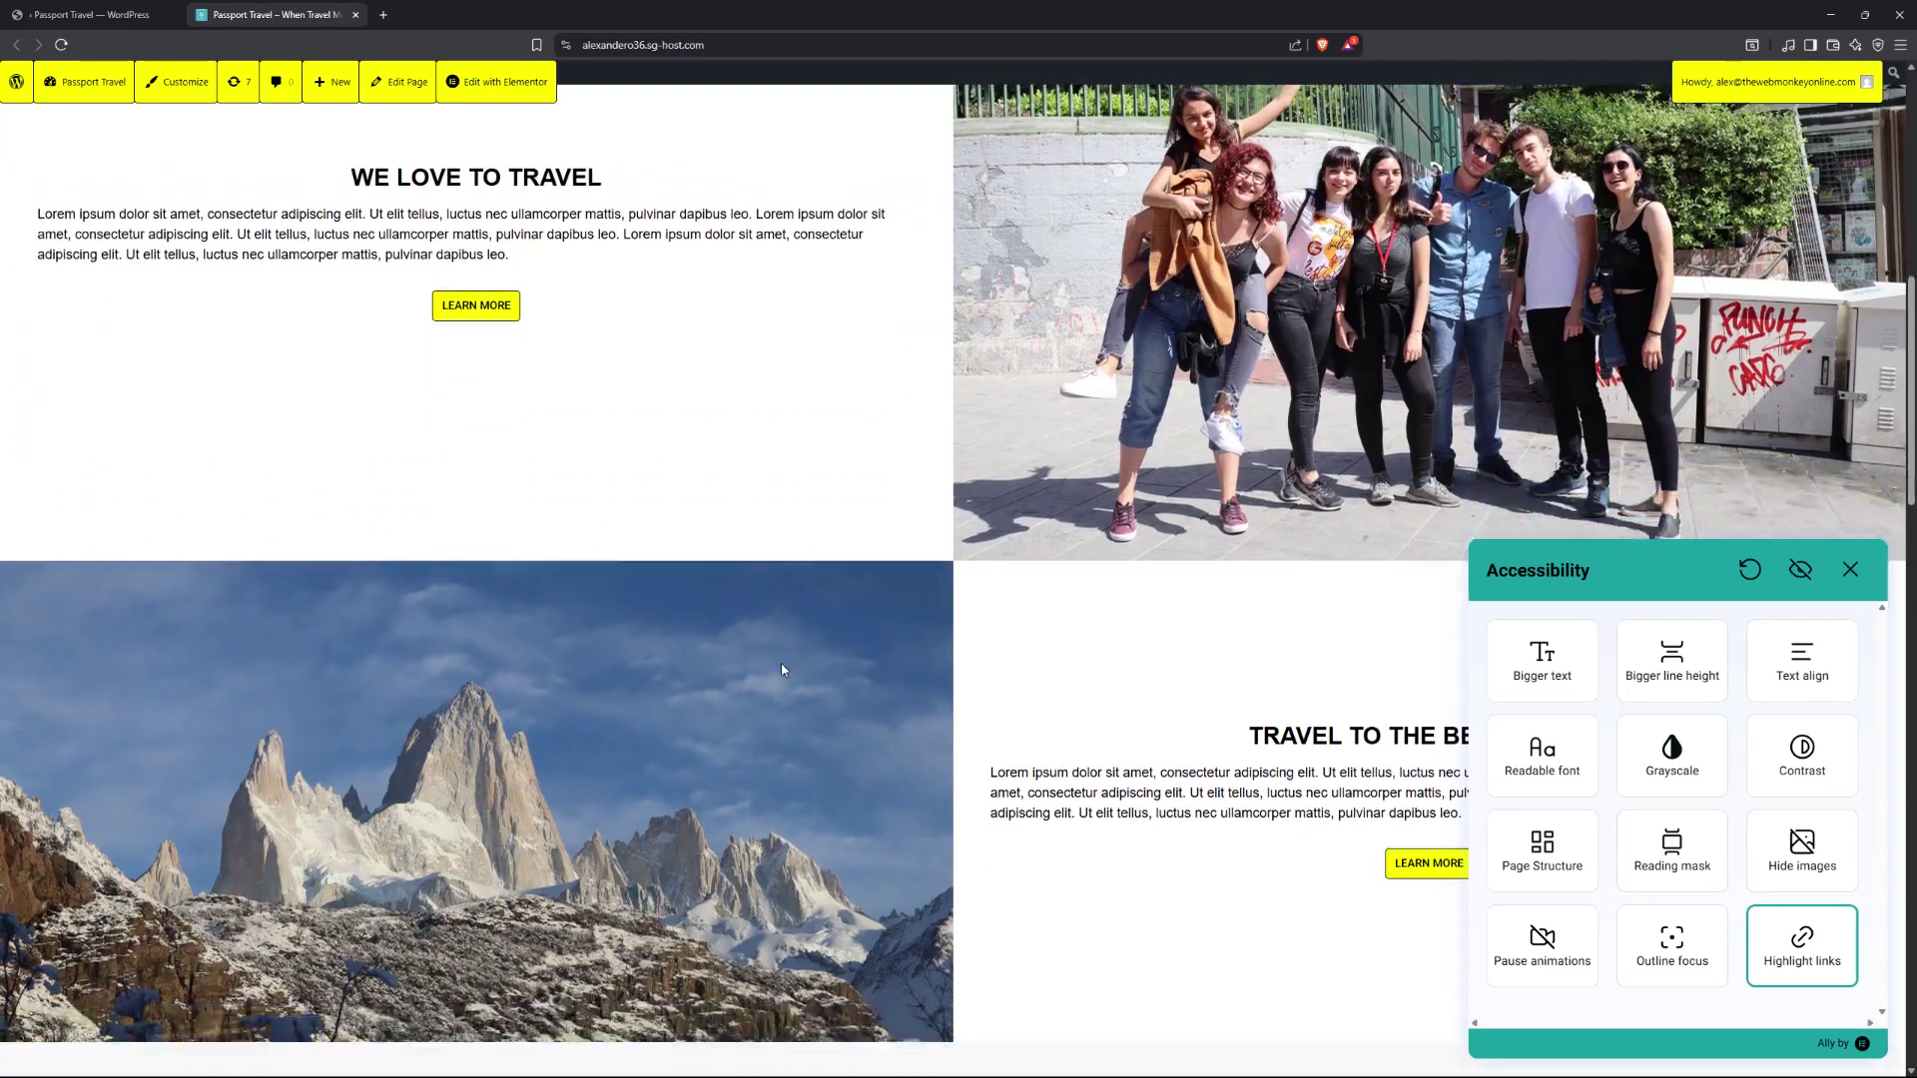
pyautogui.scroll(-5, 782, 669)
pyautogui.scroll(8, 780, 668)
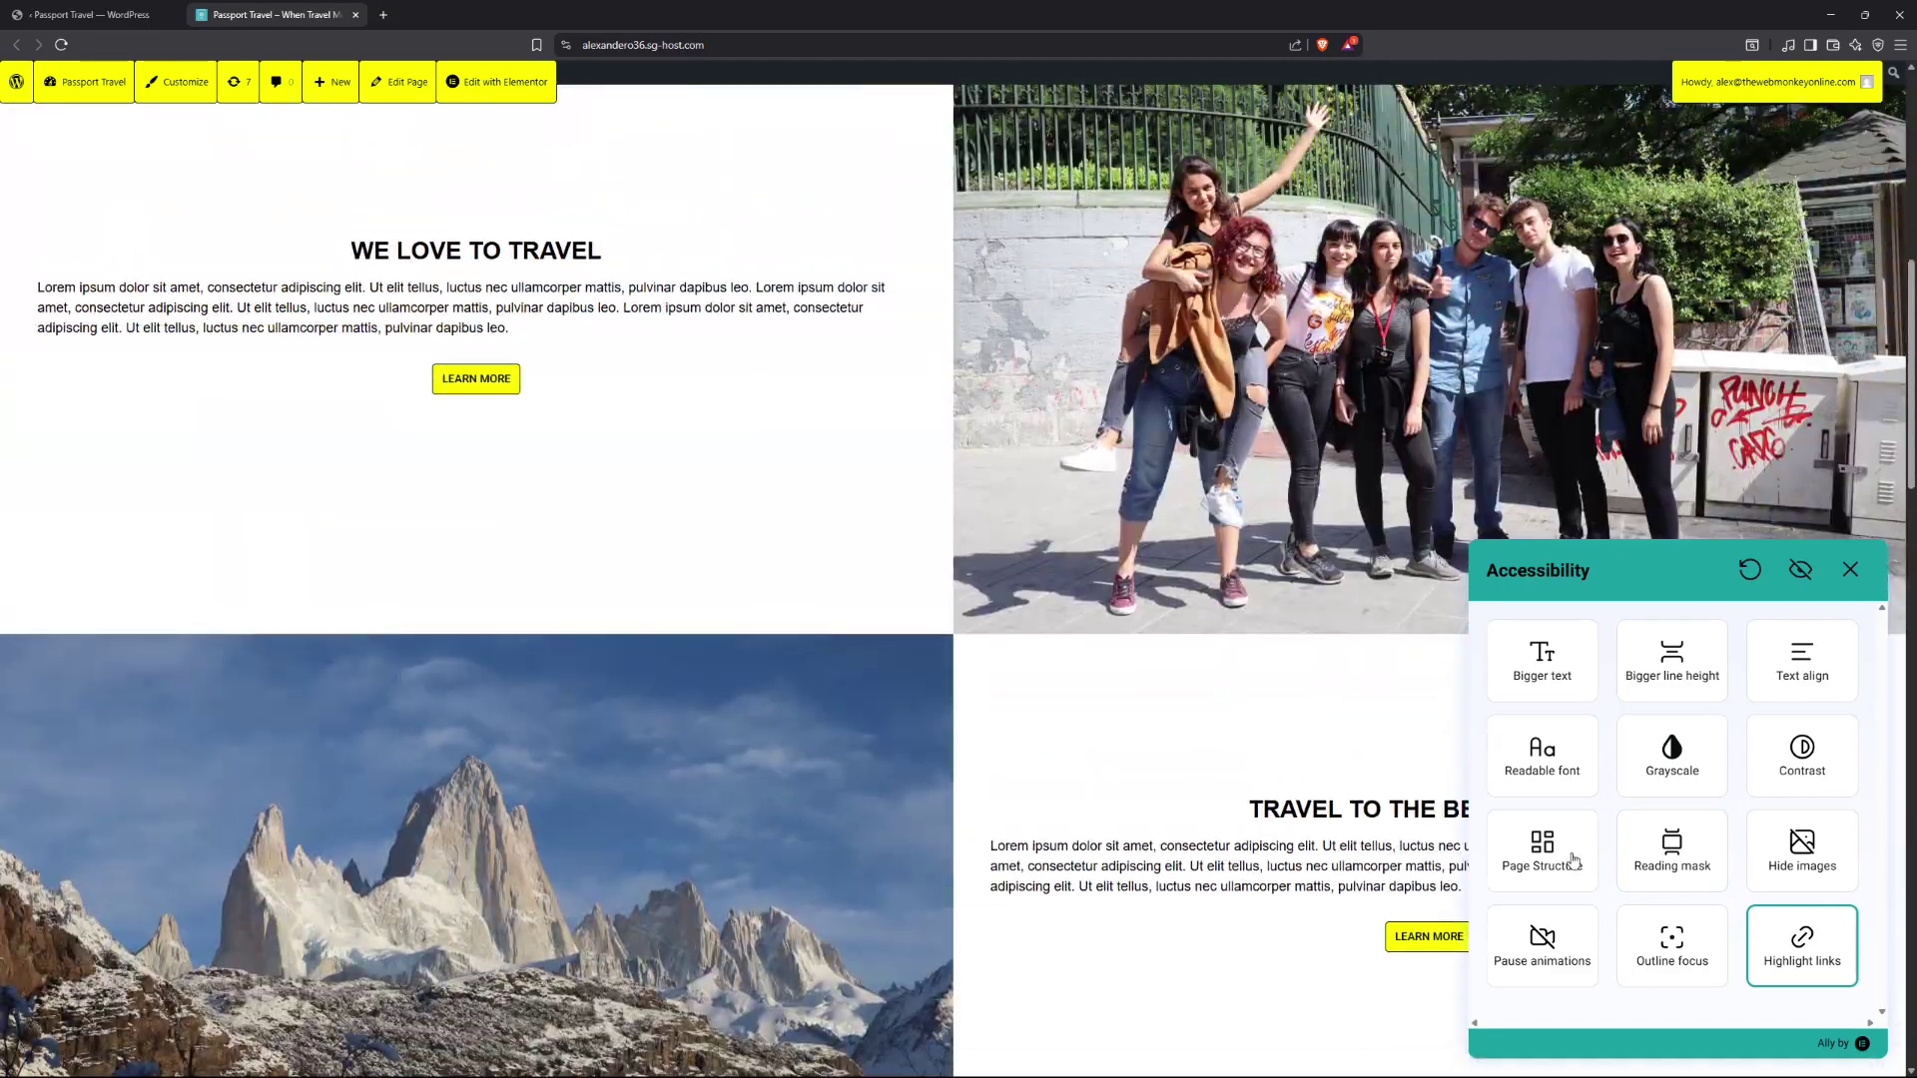
pyautogui.click(1802, 943)
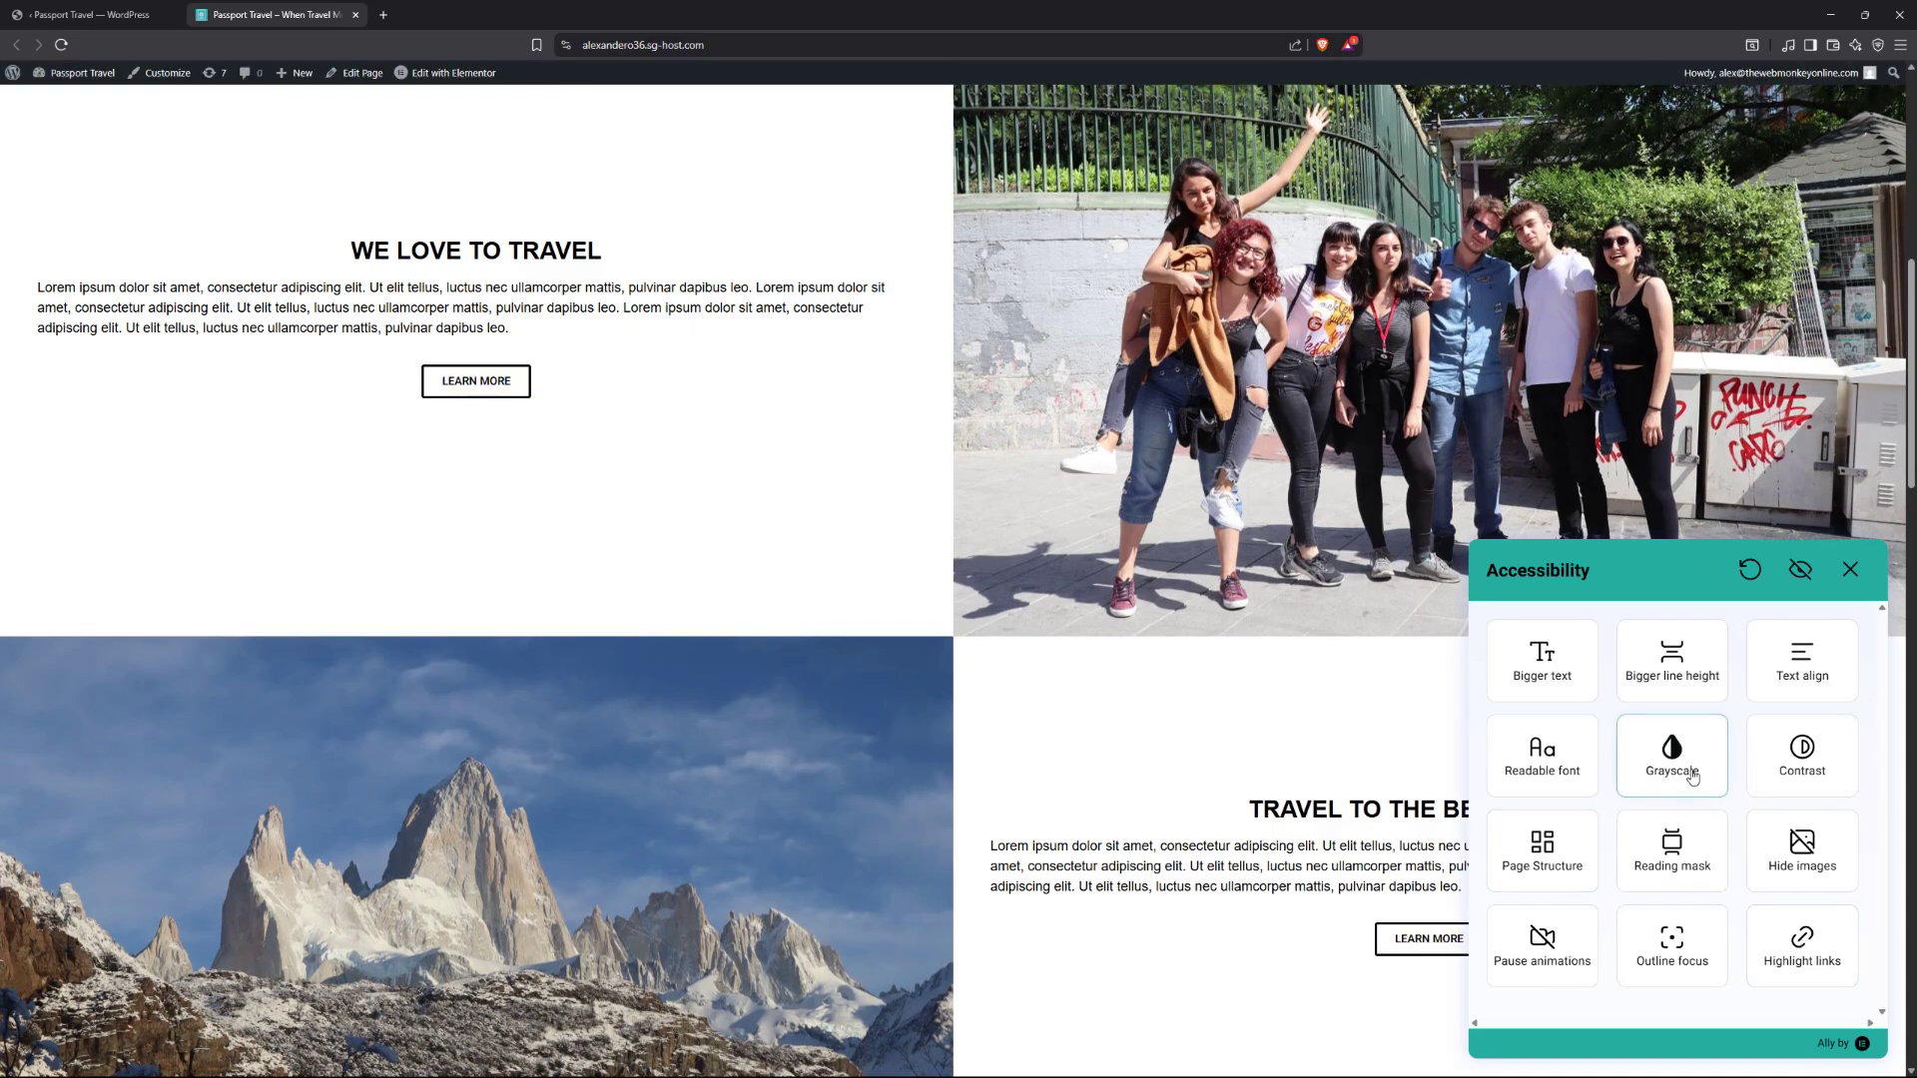
pyautogui.click(90, 14)
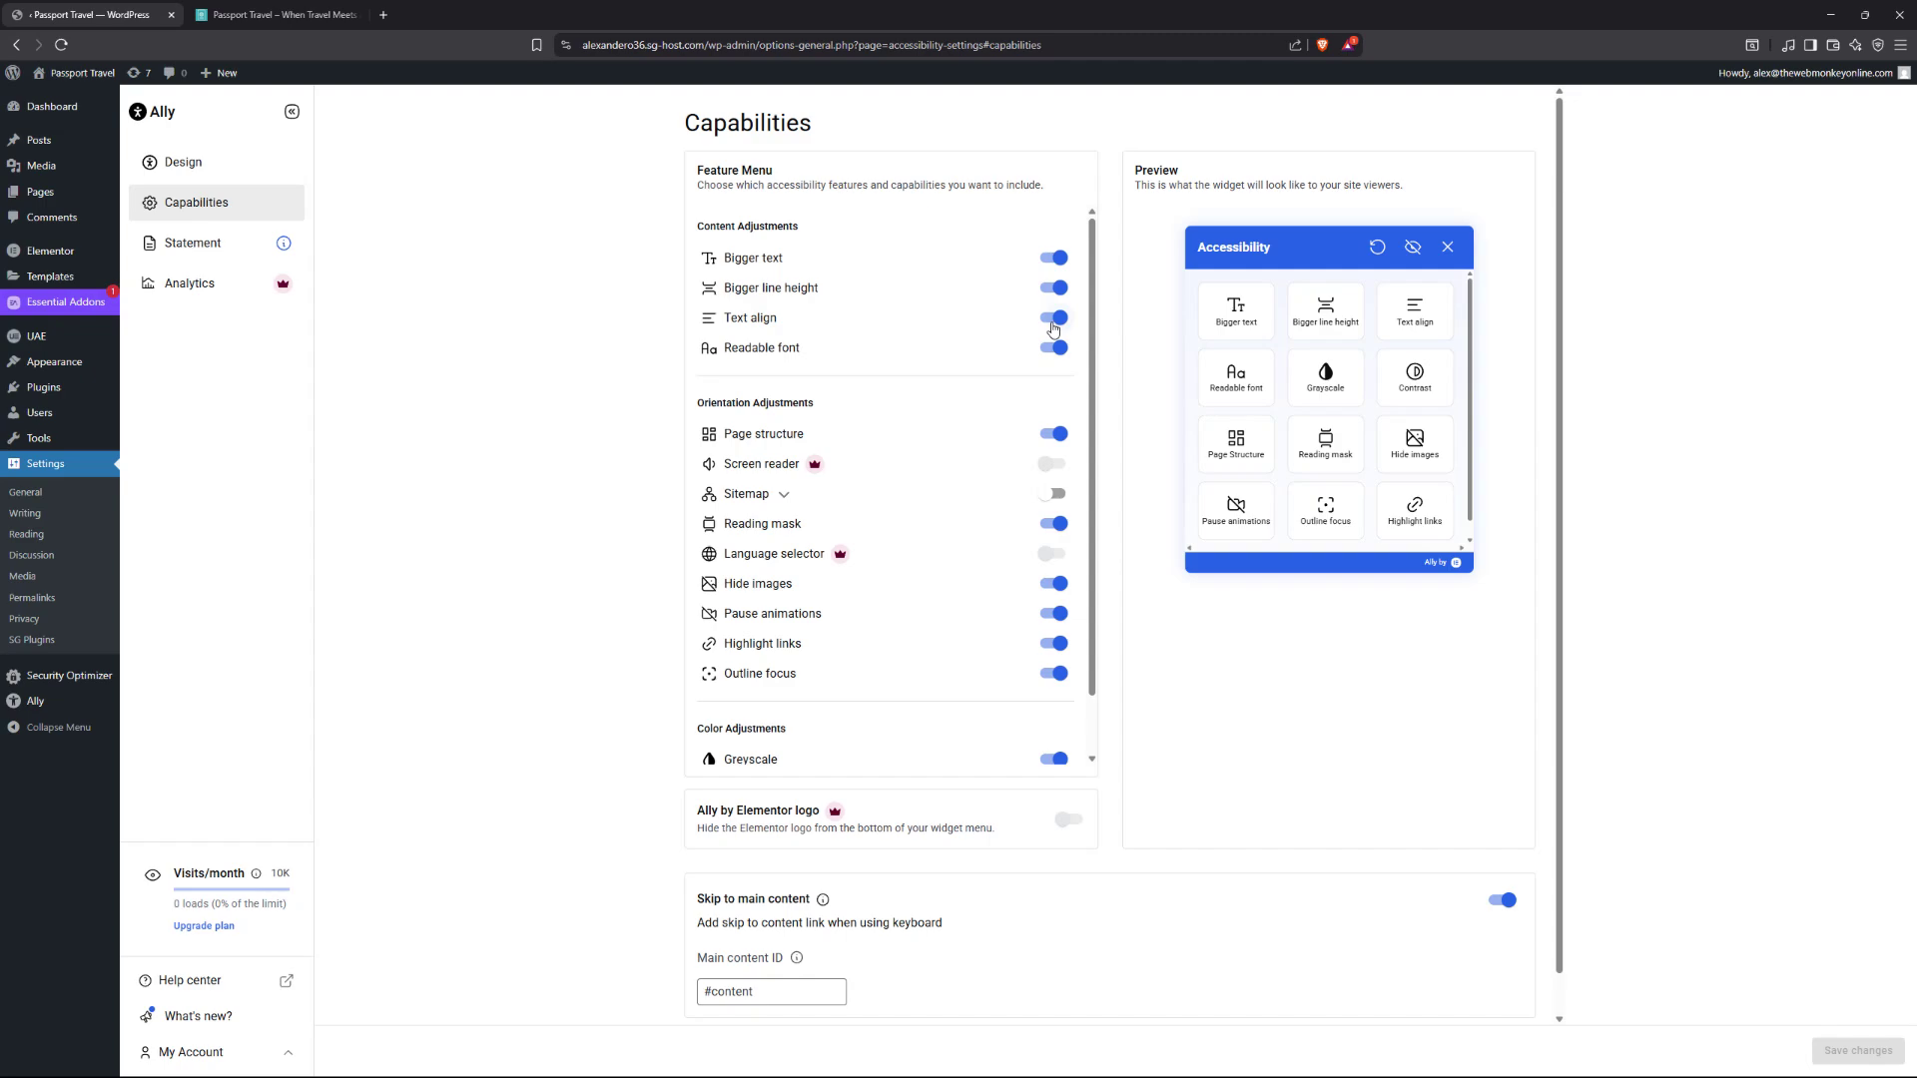
# Switch off Text align, Readable font, Page structure and Hide images in the Feature Menu.
pyautogui.click(1054, 327)
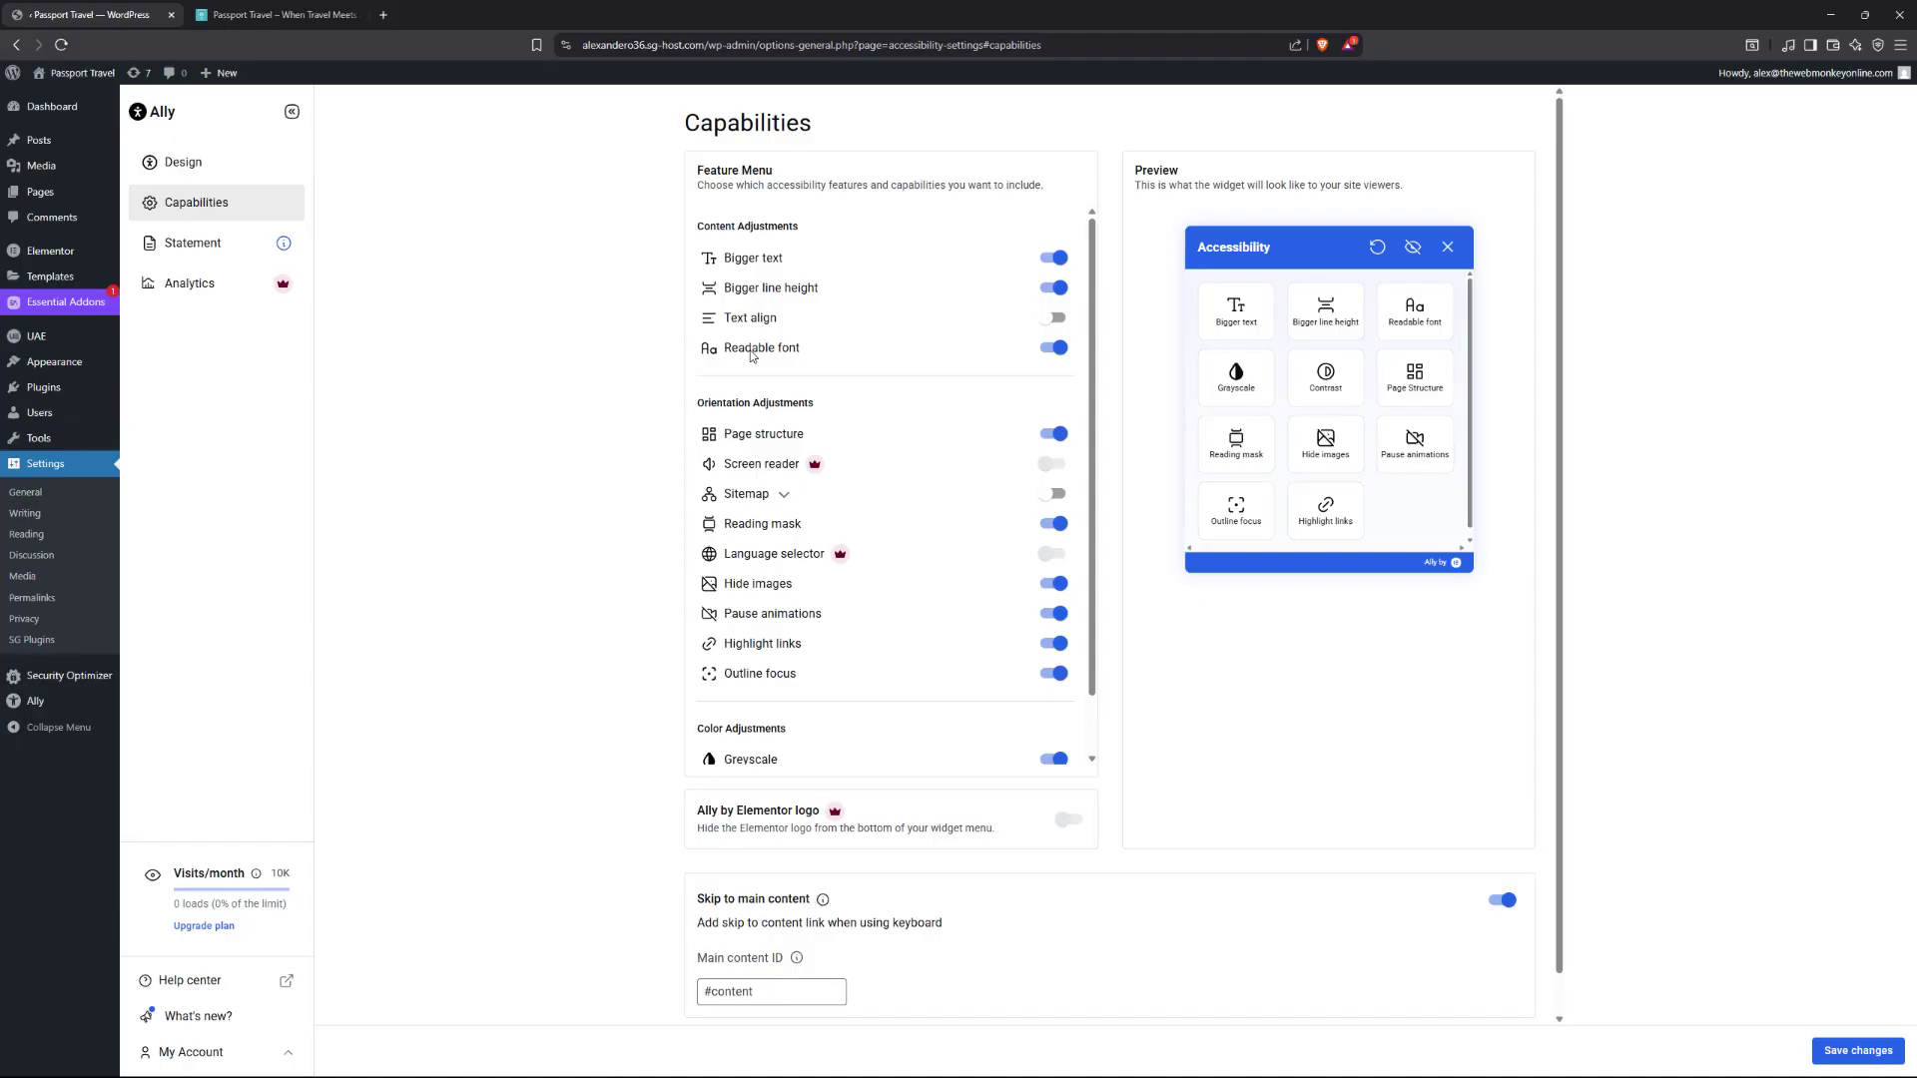
pyautogui.click(1053, 351)
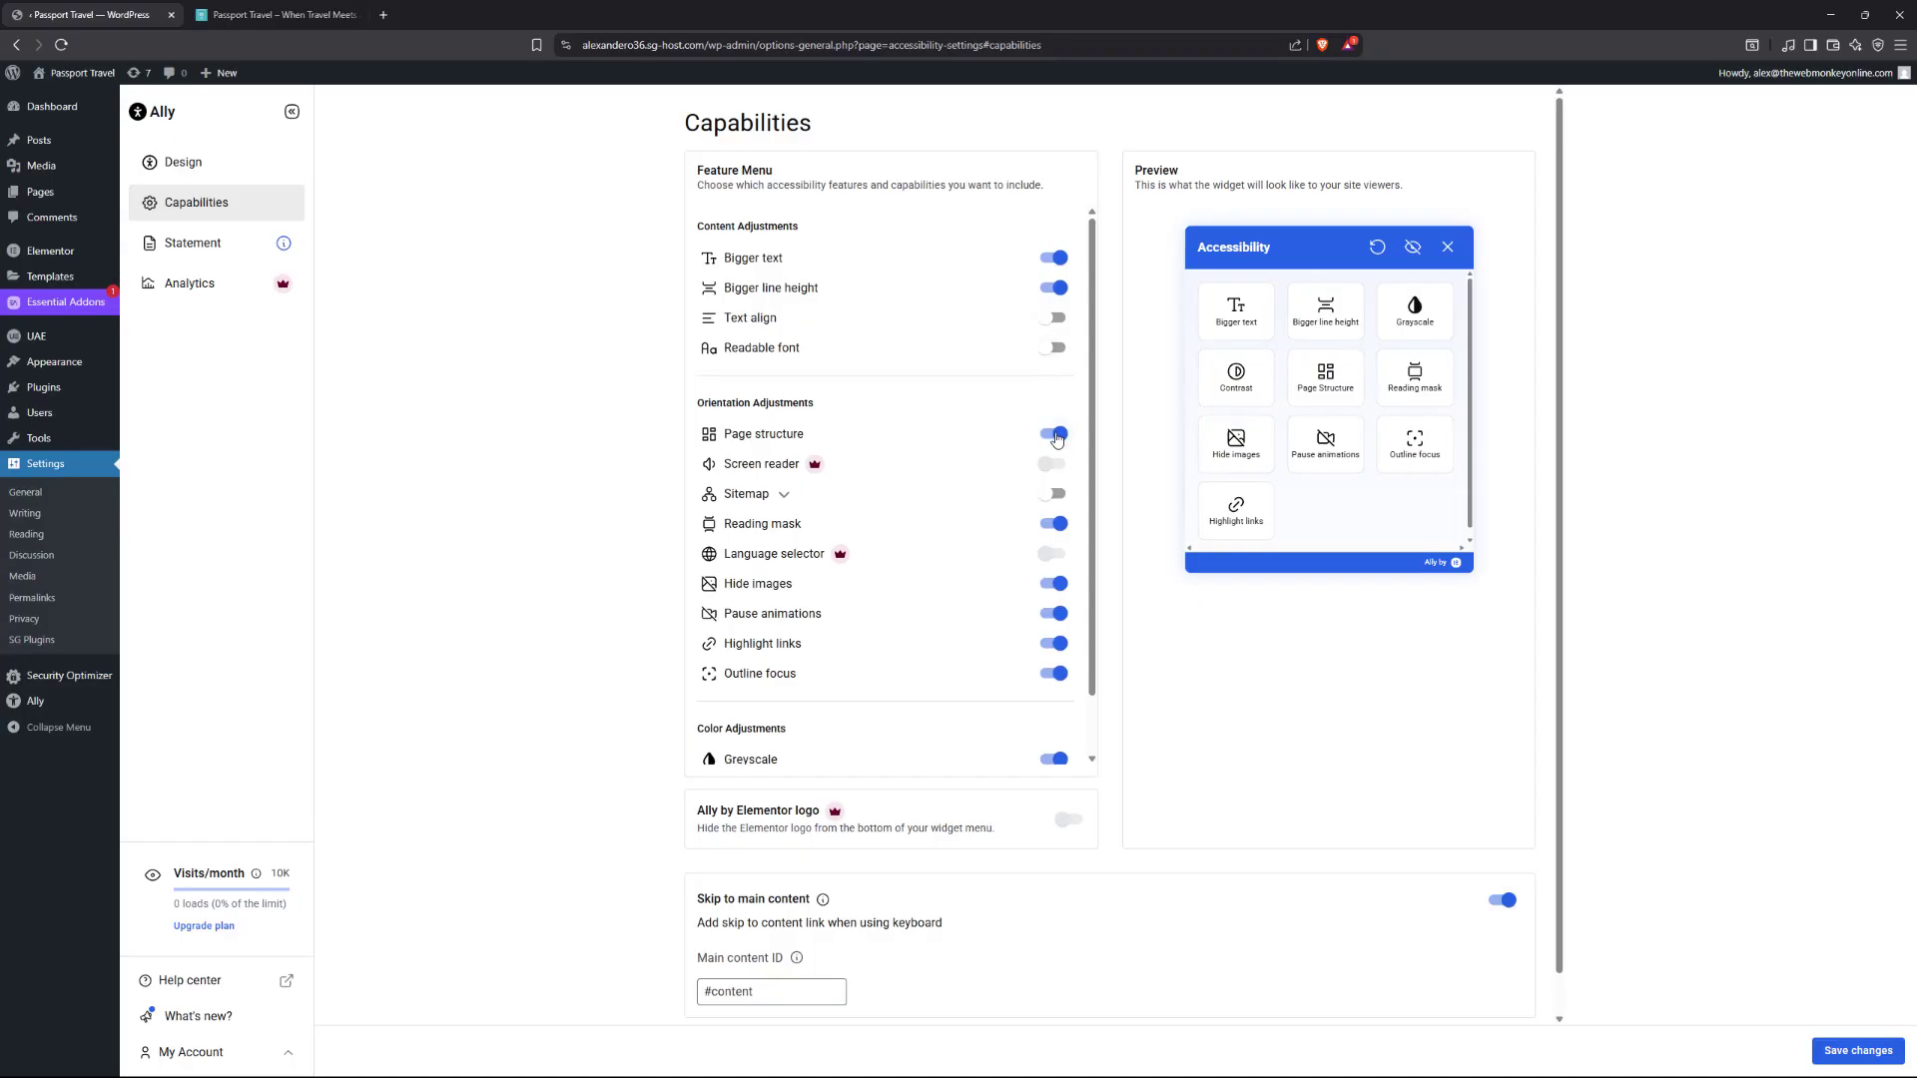
pyautogui.click(1057, 436)
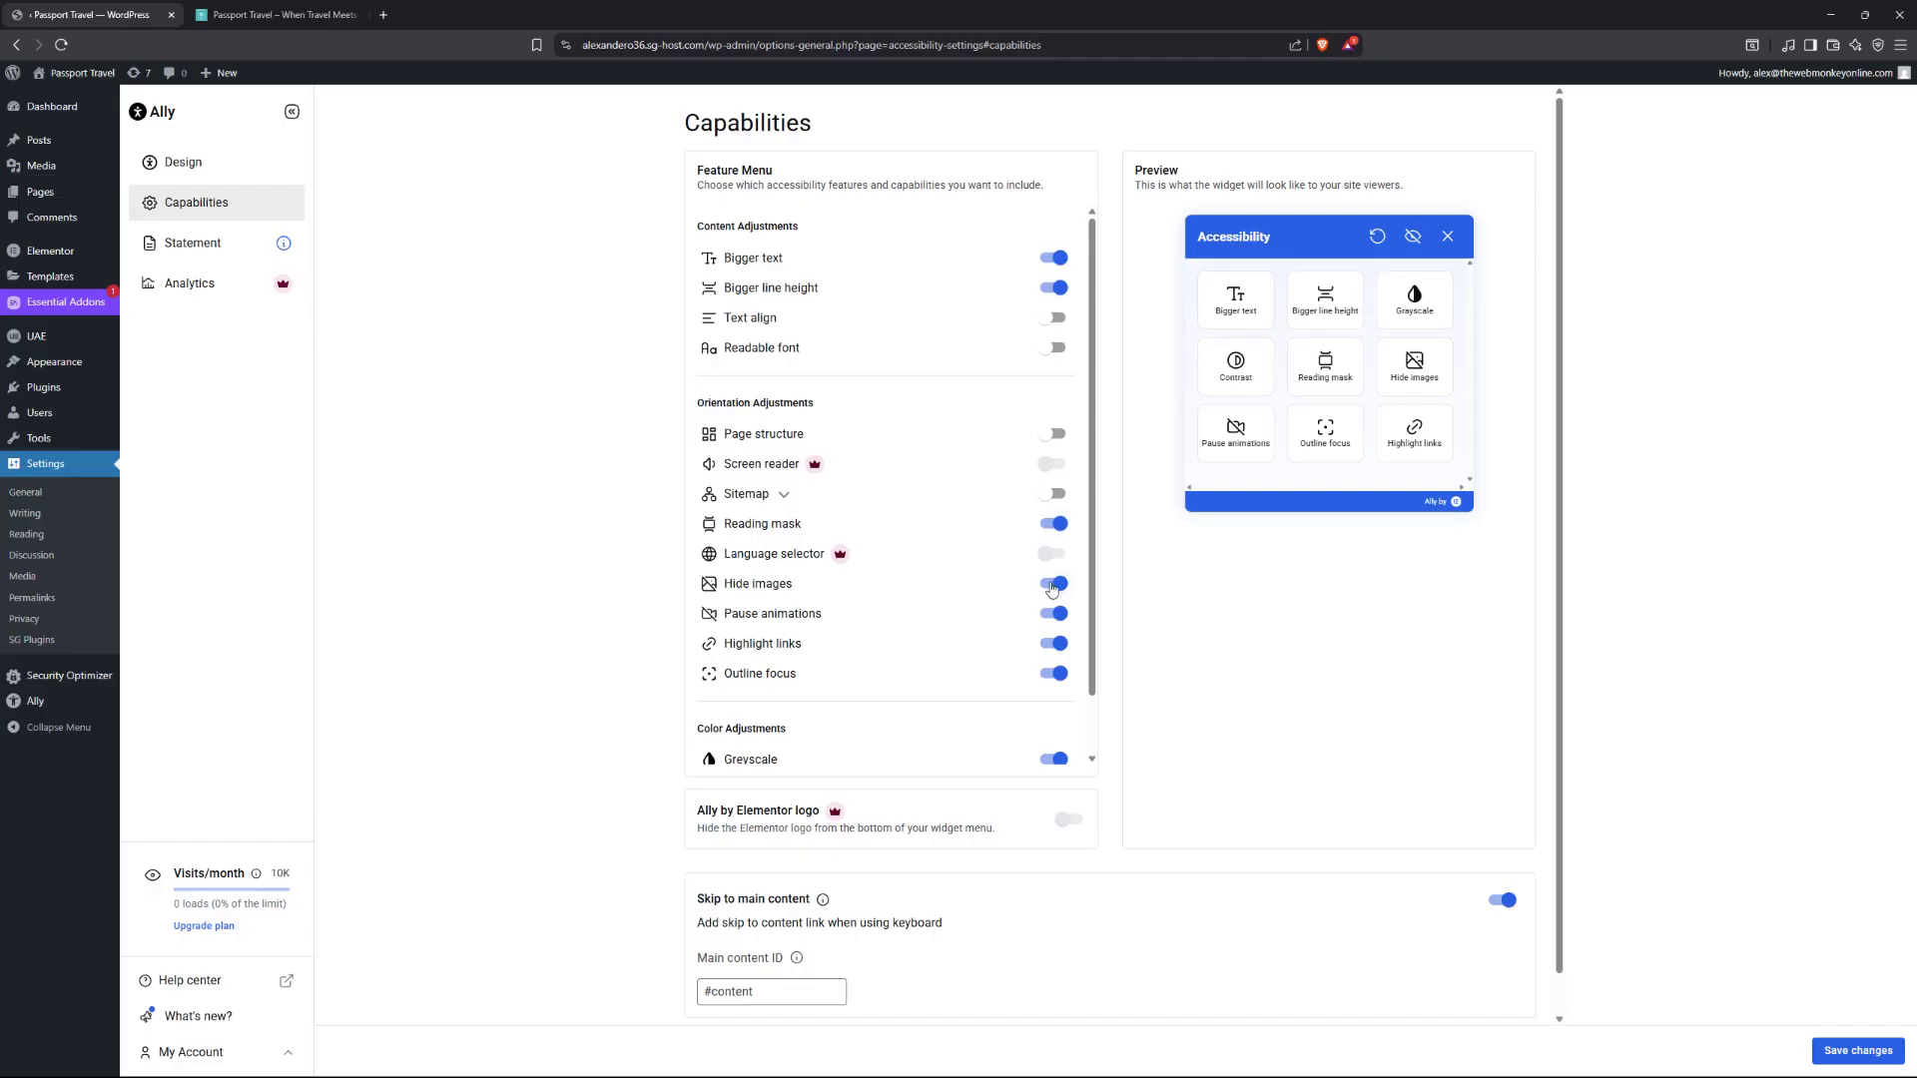
pyautogui.click(1052, 587)
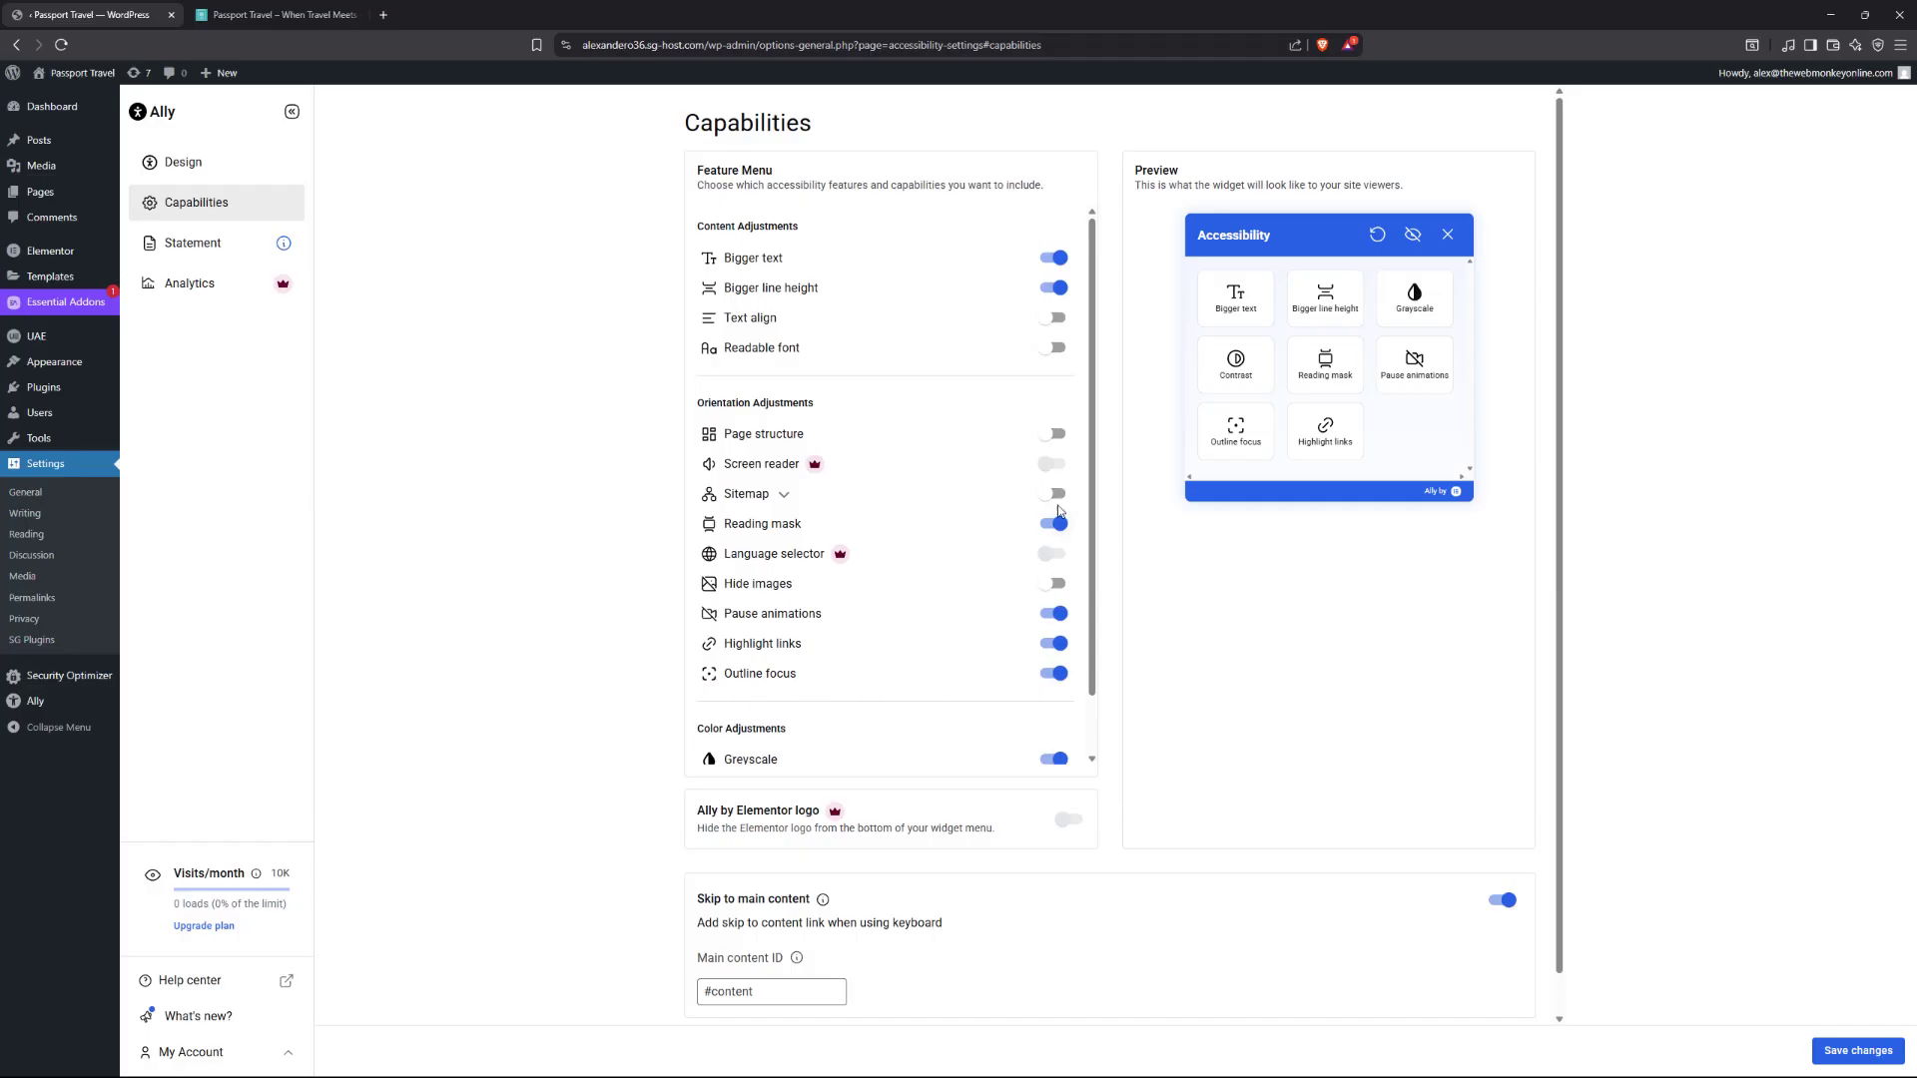
pyautogui.scroll(-2, 1057, 759)
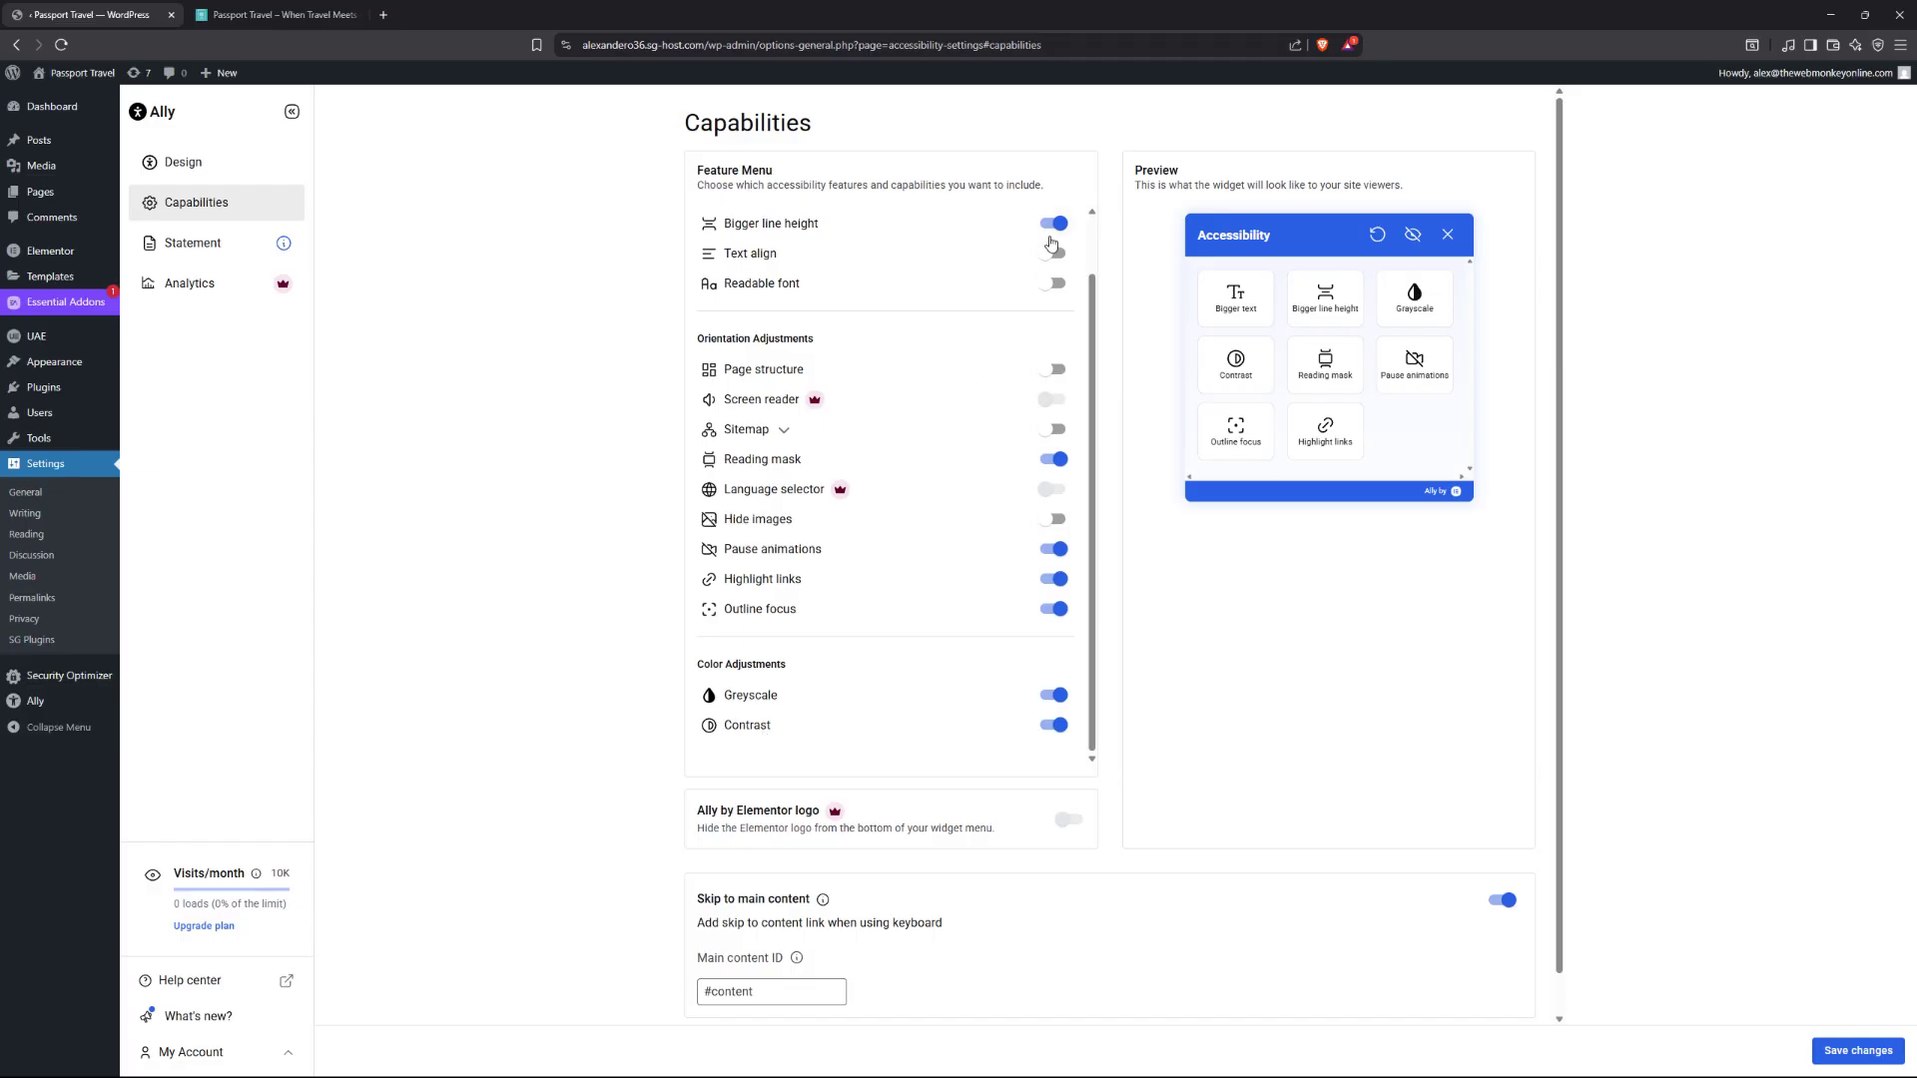
pyautogui.scroll(2, 1066, 439)
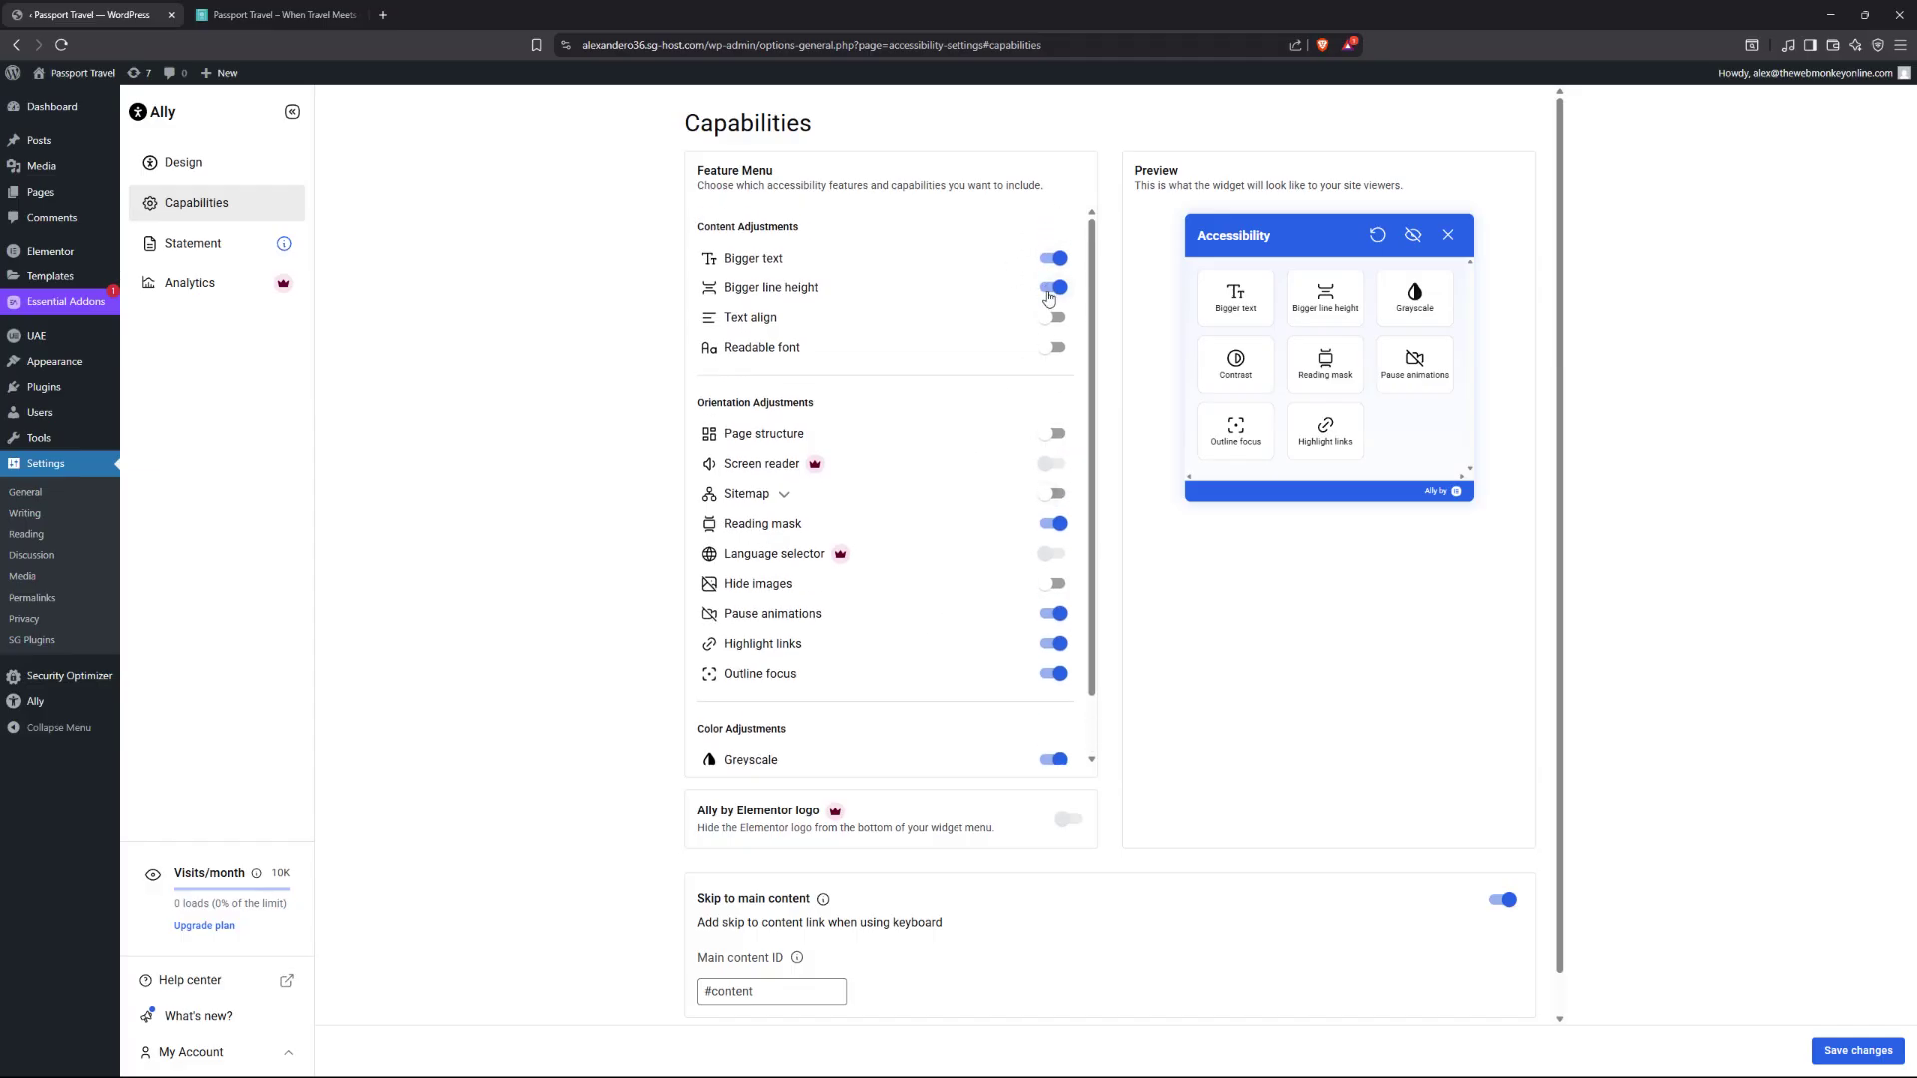
pyautogui.scroll(-2, 1064, 388)
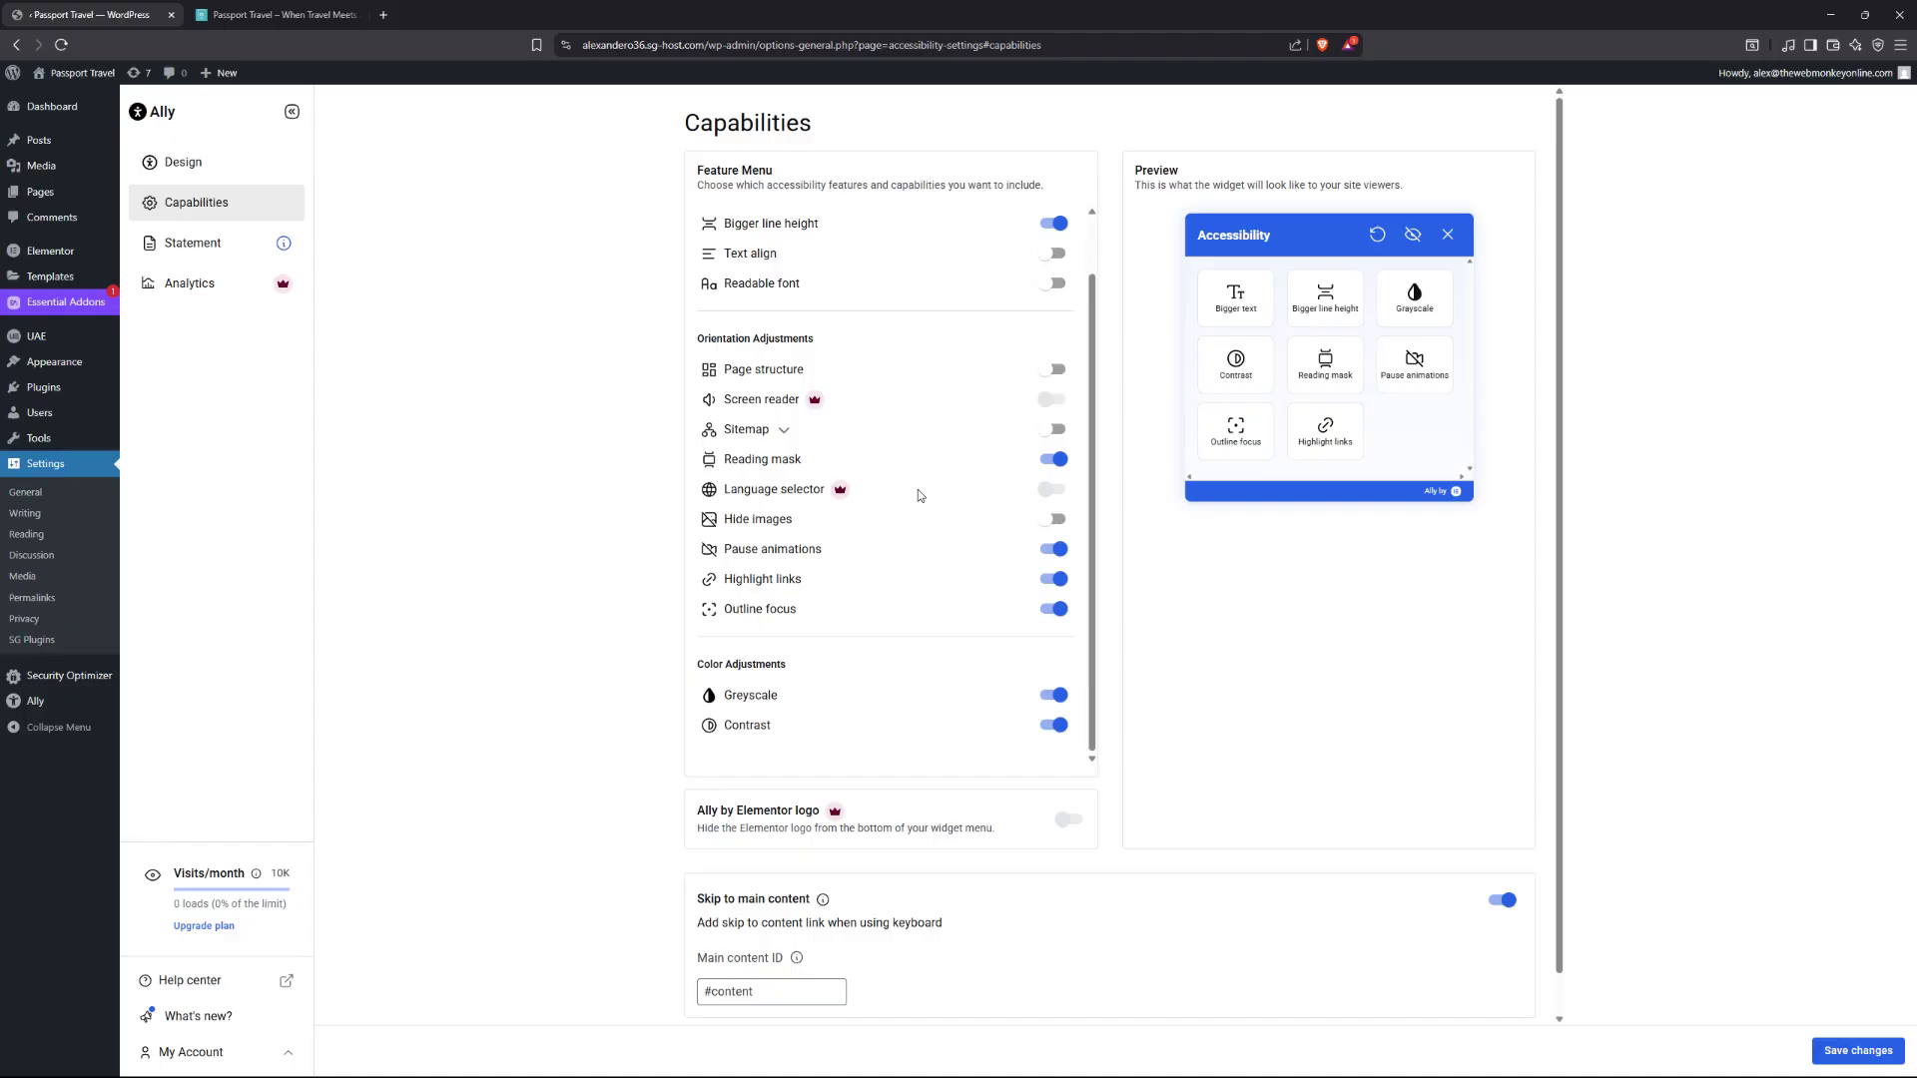
pyautogui.scroll(-1, 918, 495)
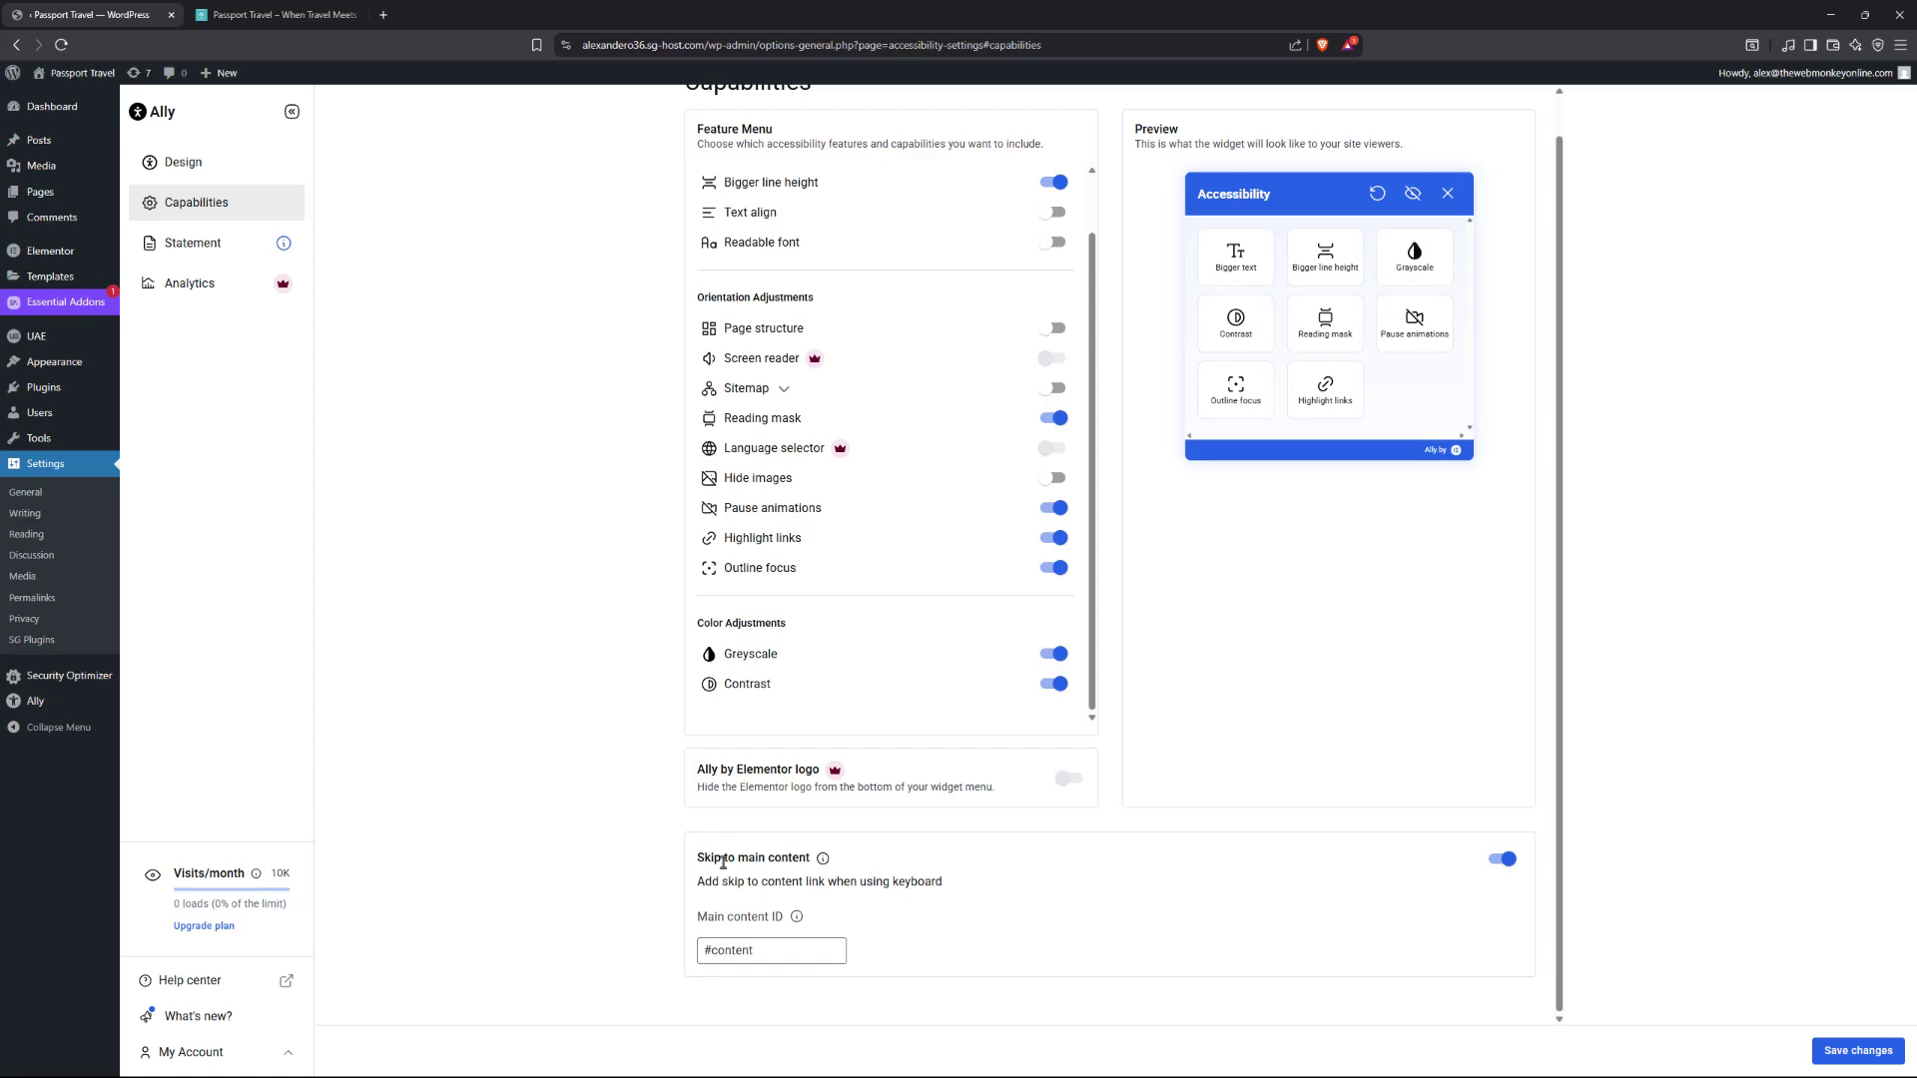
# Check the reduced widget on the live travel site, then close the widget.
pyautogui.click(271, 14)
pyautogui.scroll(8, 1215, 392)
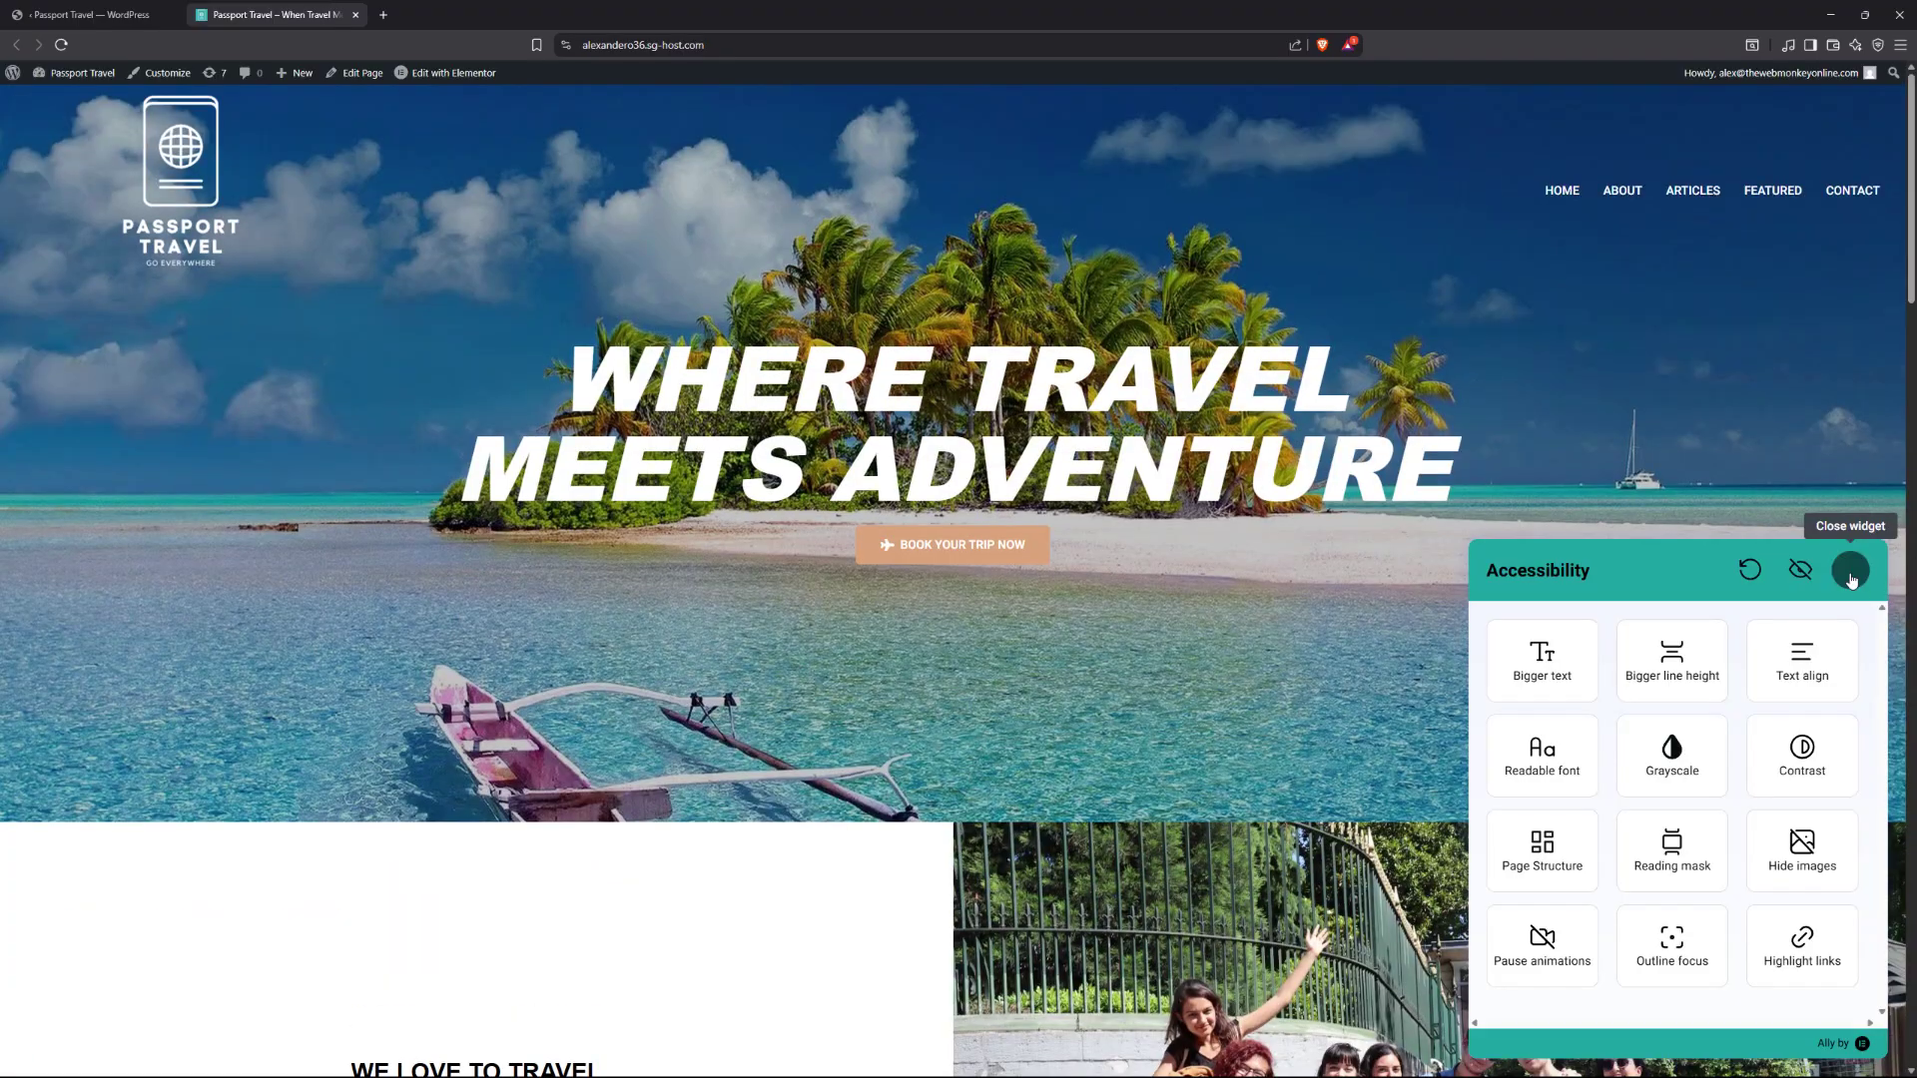
pyautogui.click(1850, 571)
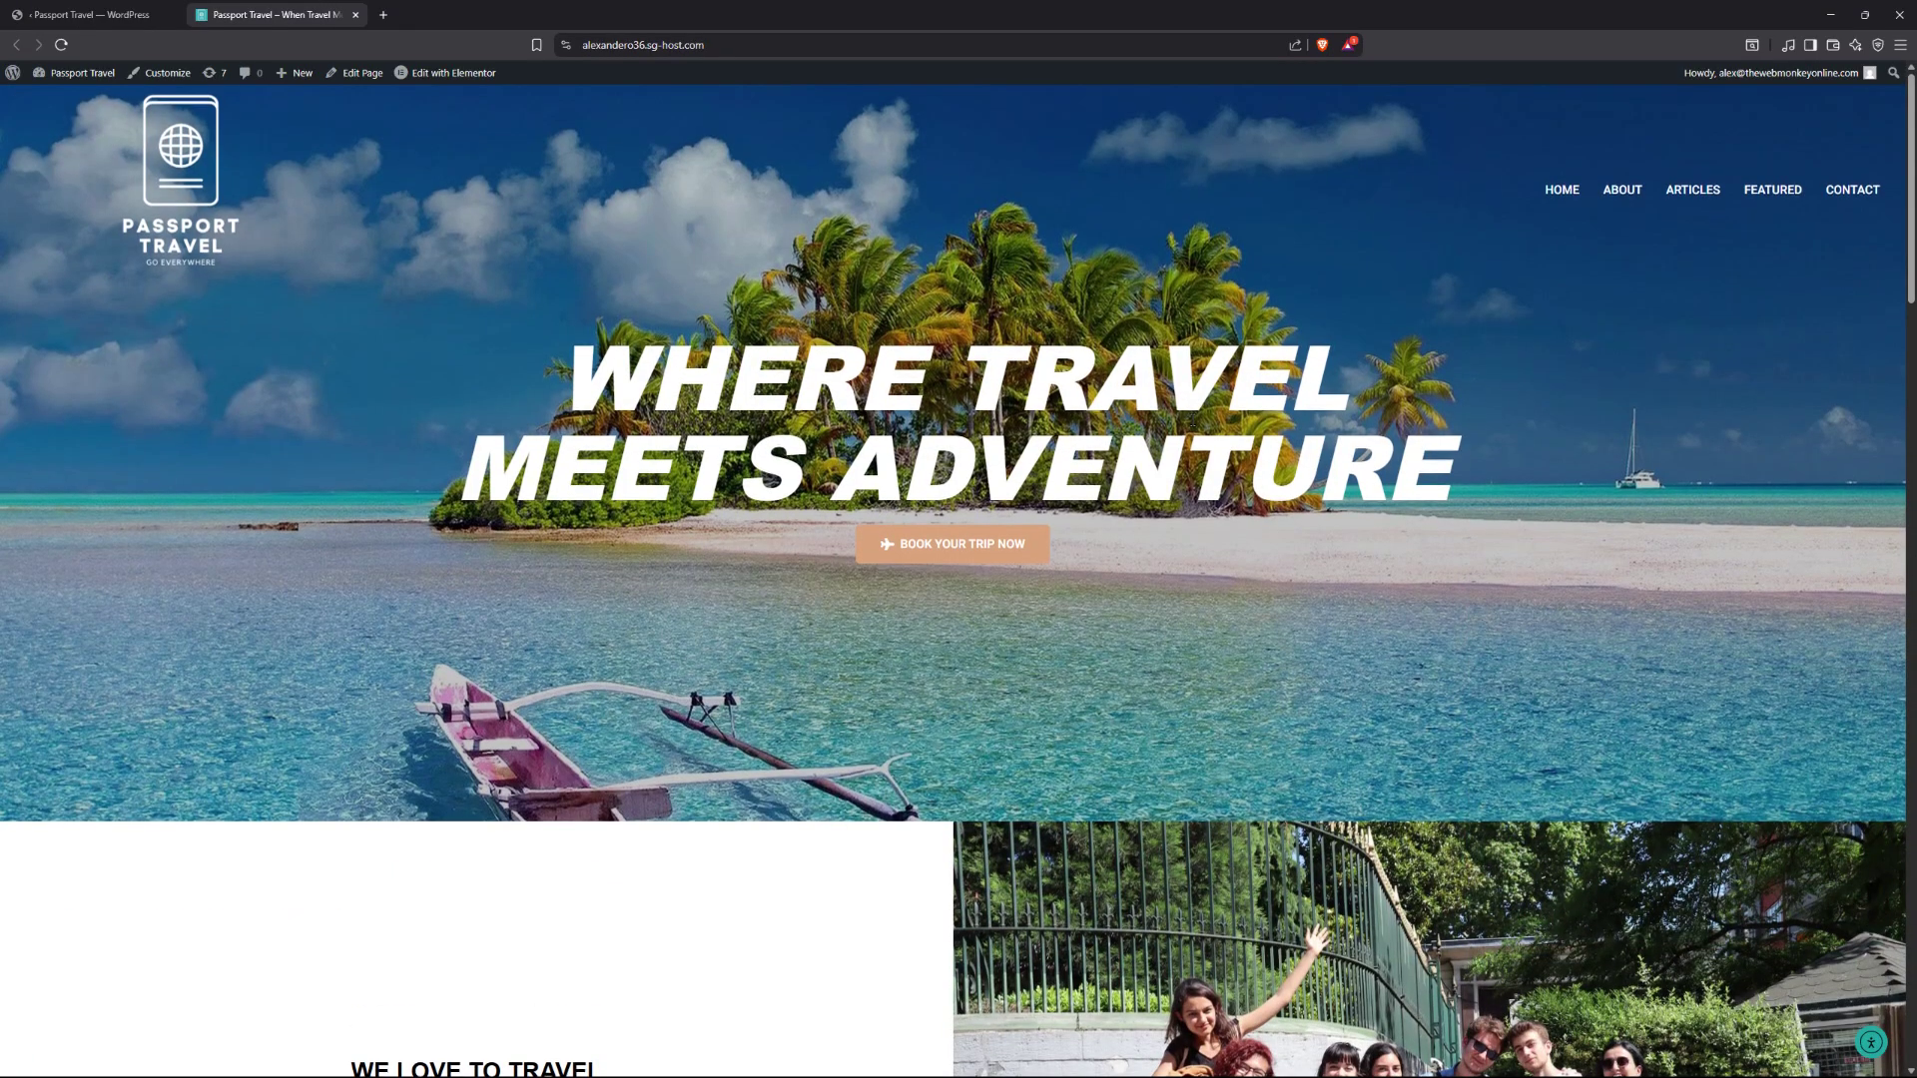
pyautogui.scroll(-6, 1195, 424)
pyautogui.scroll(-13, 1195, 424)
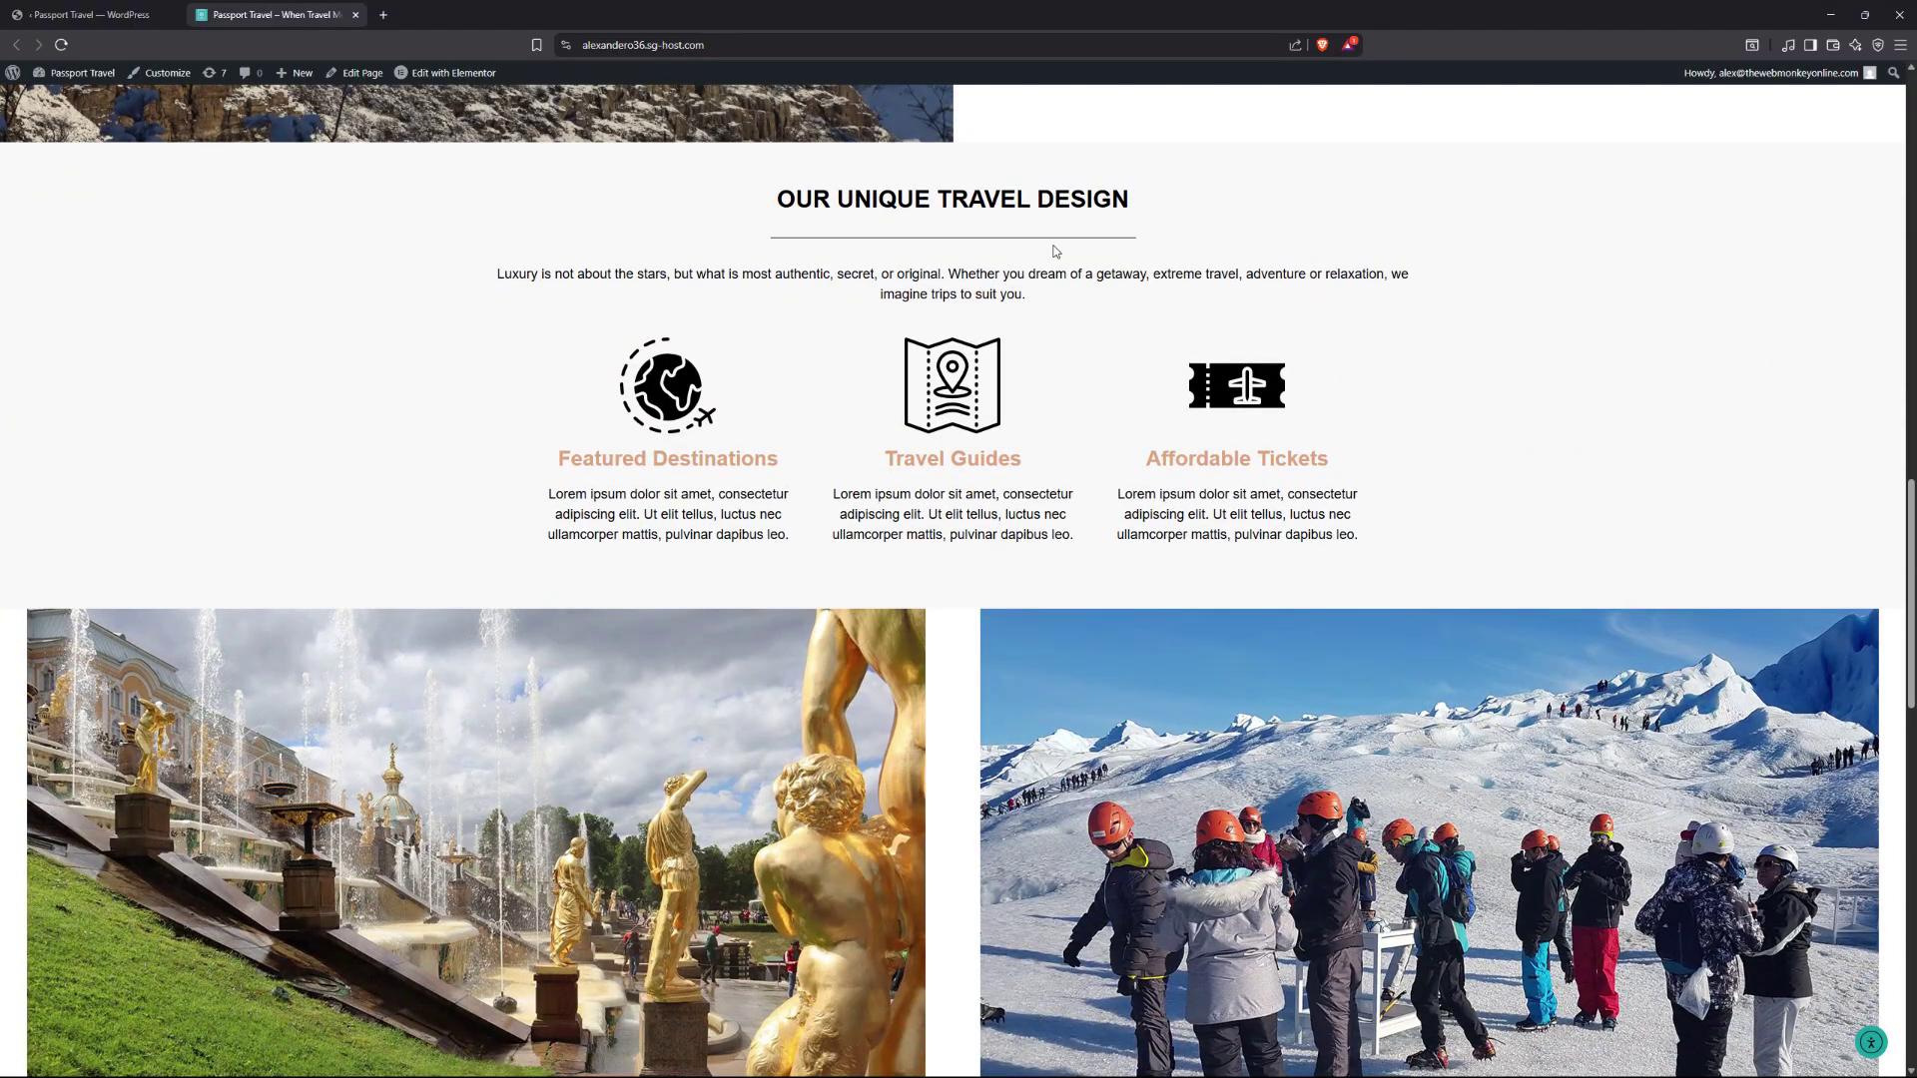
# Back in Capabilities, save the settings with skip-to-content target #content.
pyautogui.click(118, 20)
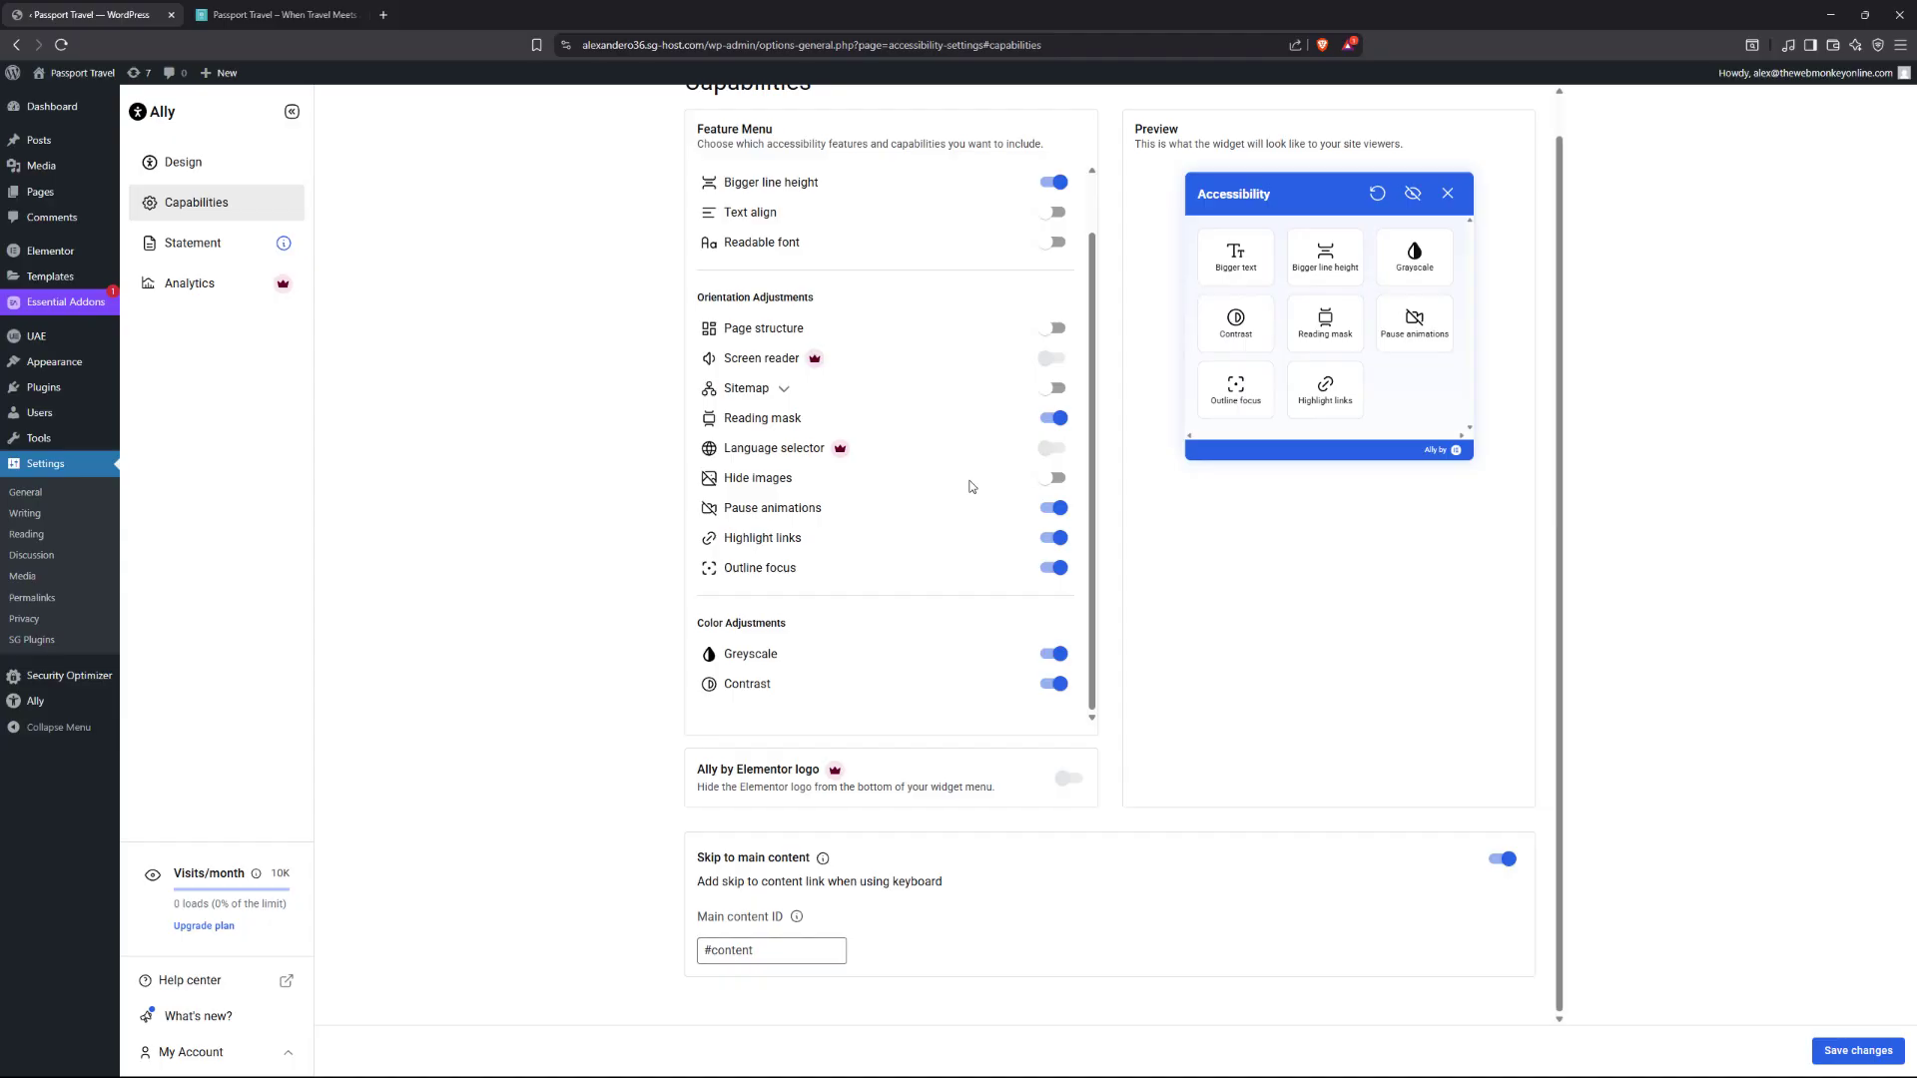
pyautogui.moveTo(769, 954); pyautogui.dragTo(712, 958)
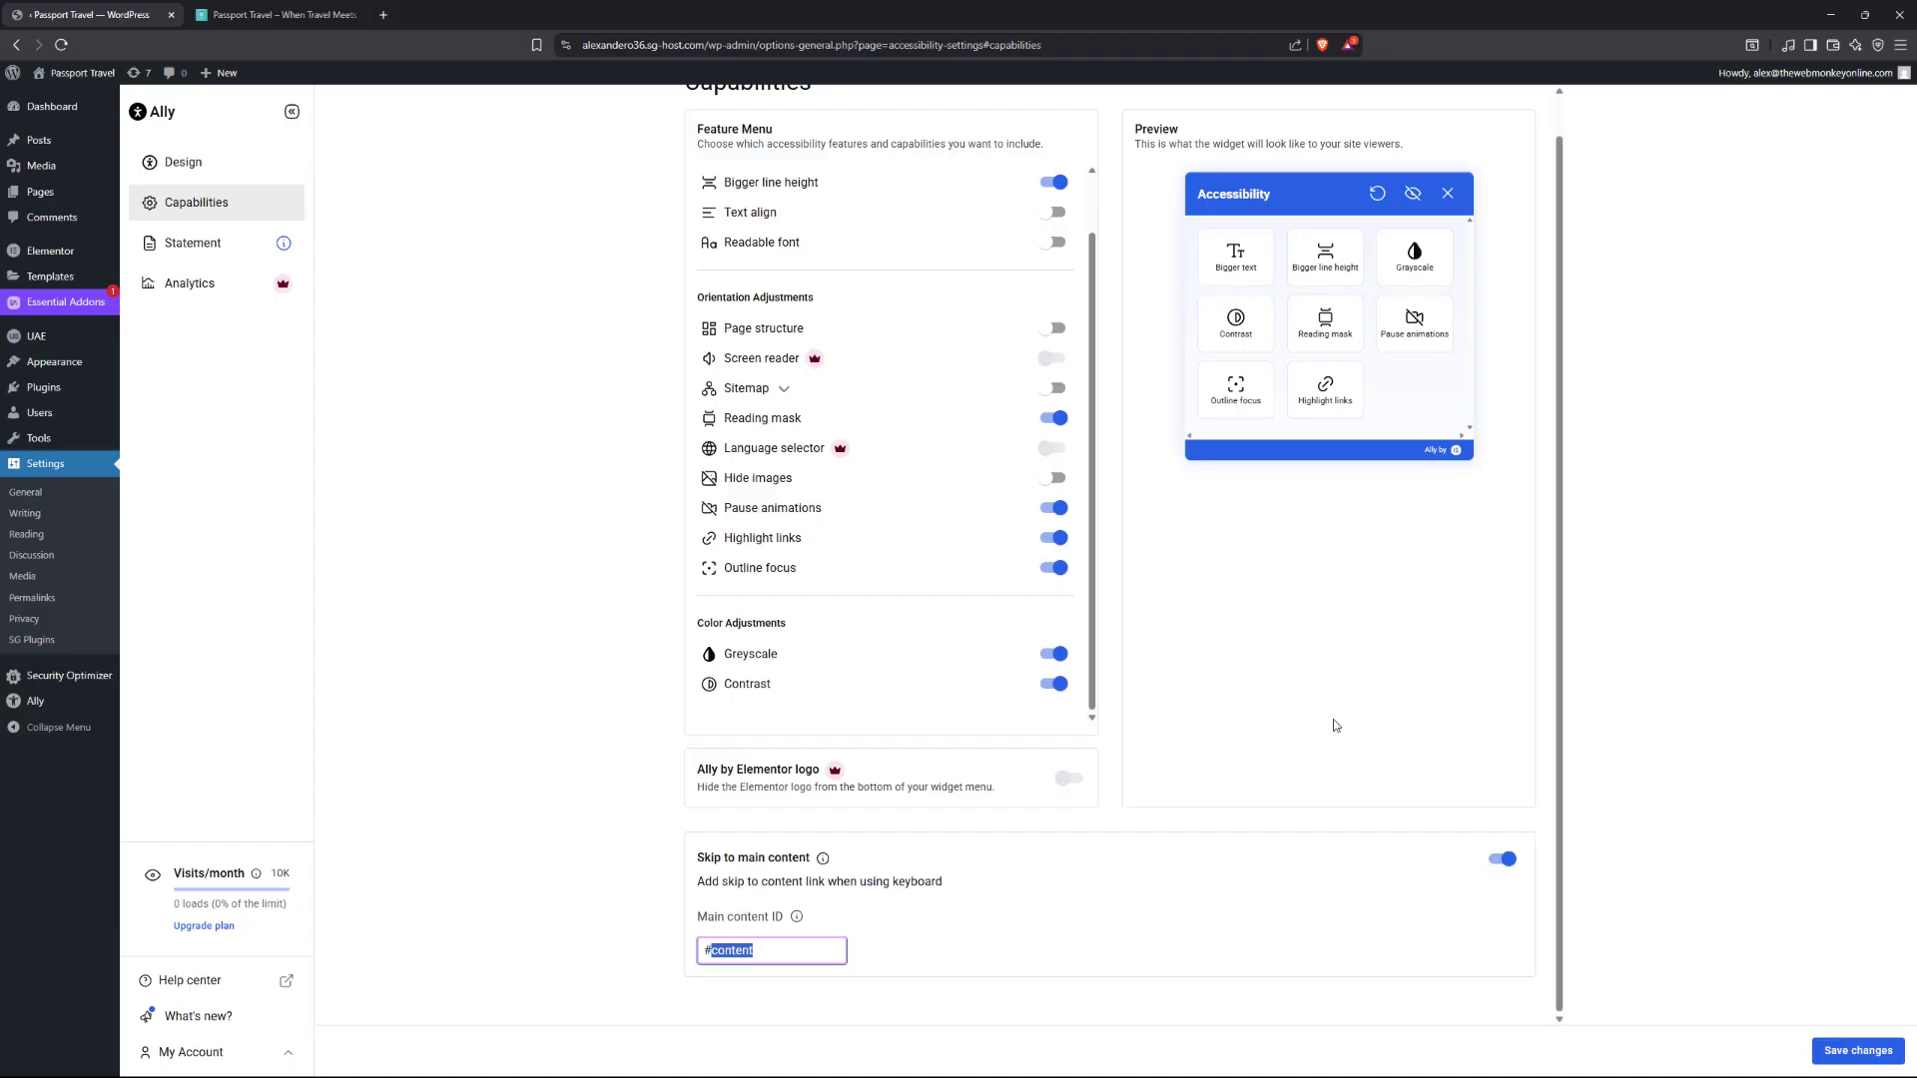
pyautogui.click(1843, 1055)
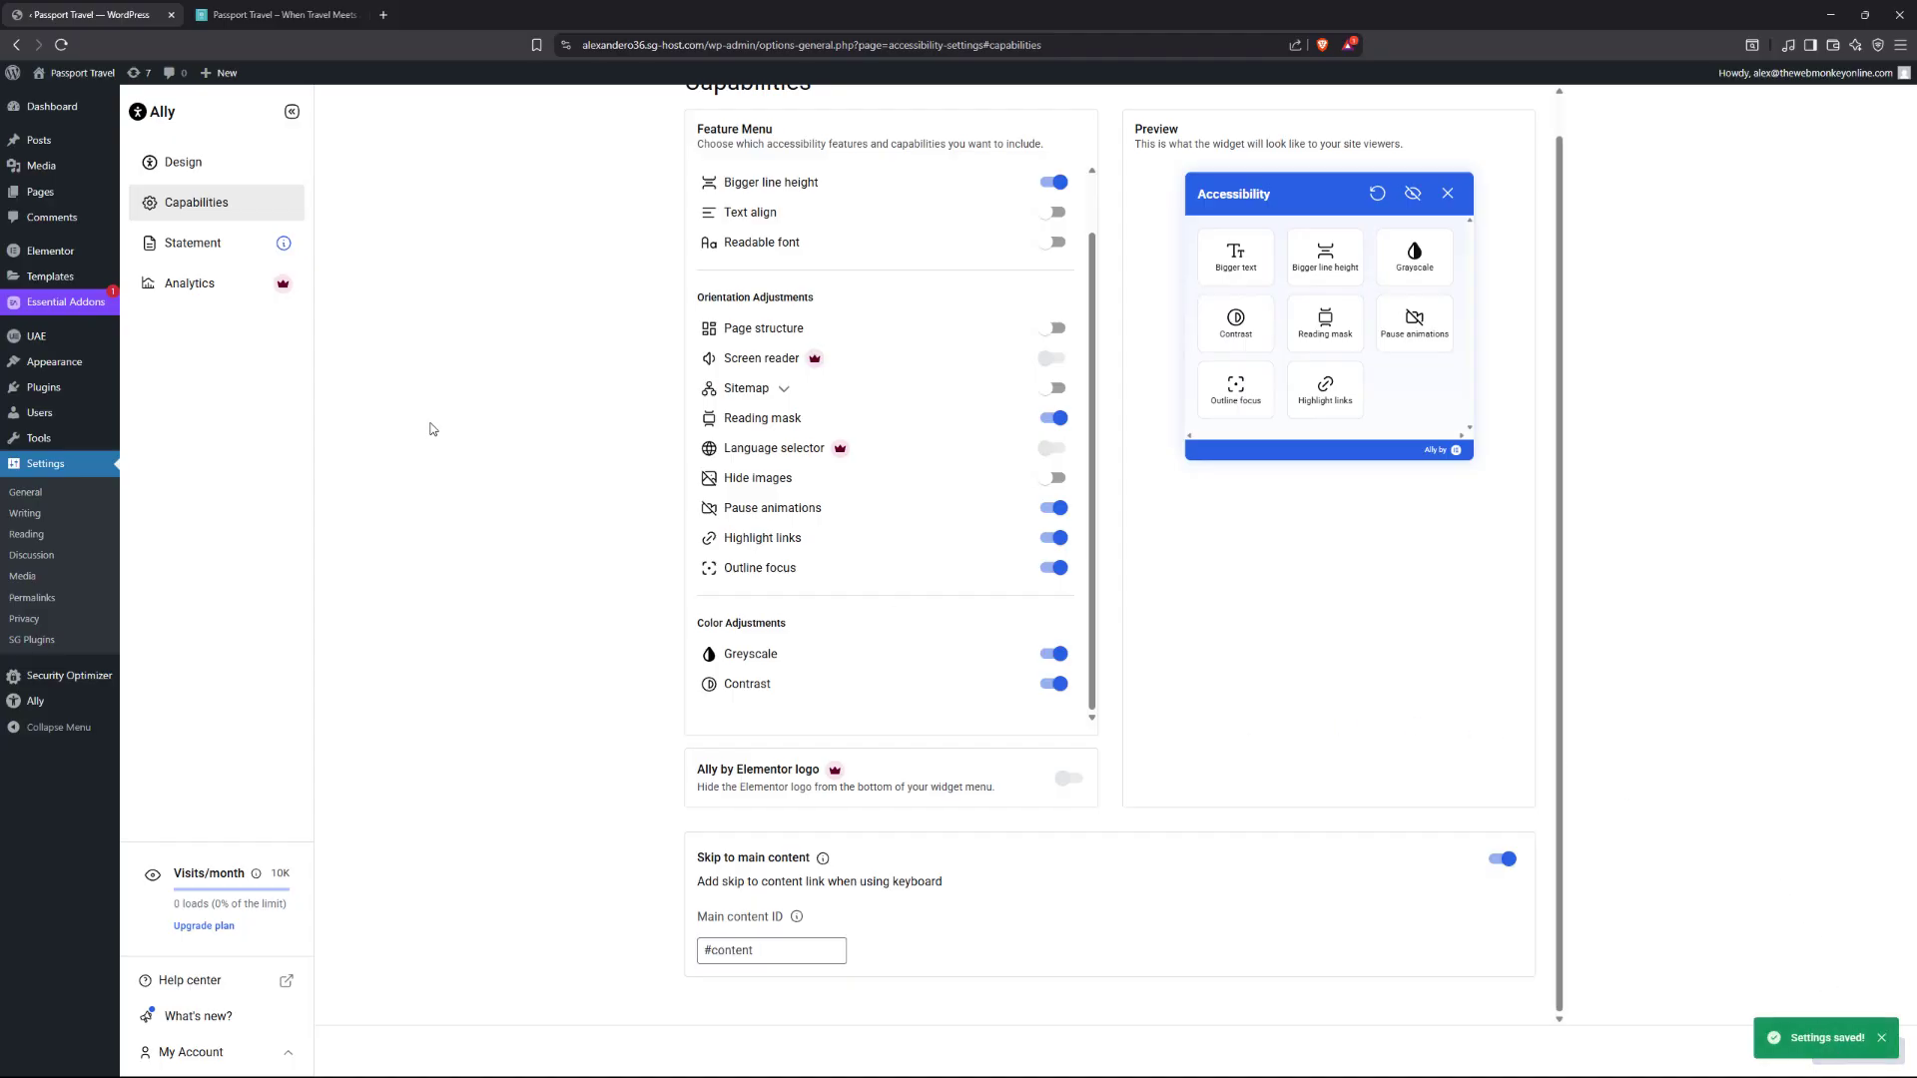
# Open Ally's Statement section and choose 'Yes, I need one' for a new statement.
pyautogui.click(208, 255)
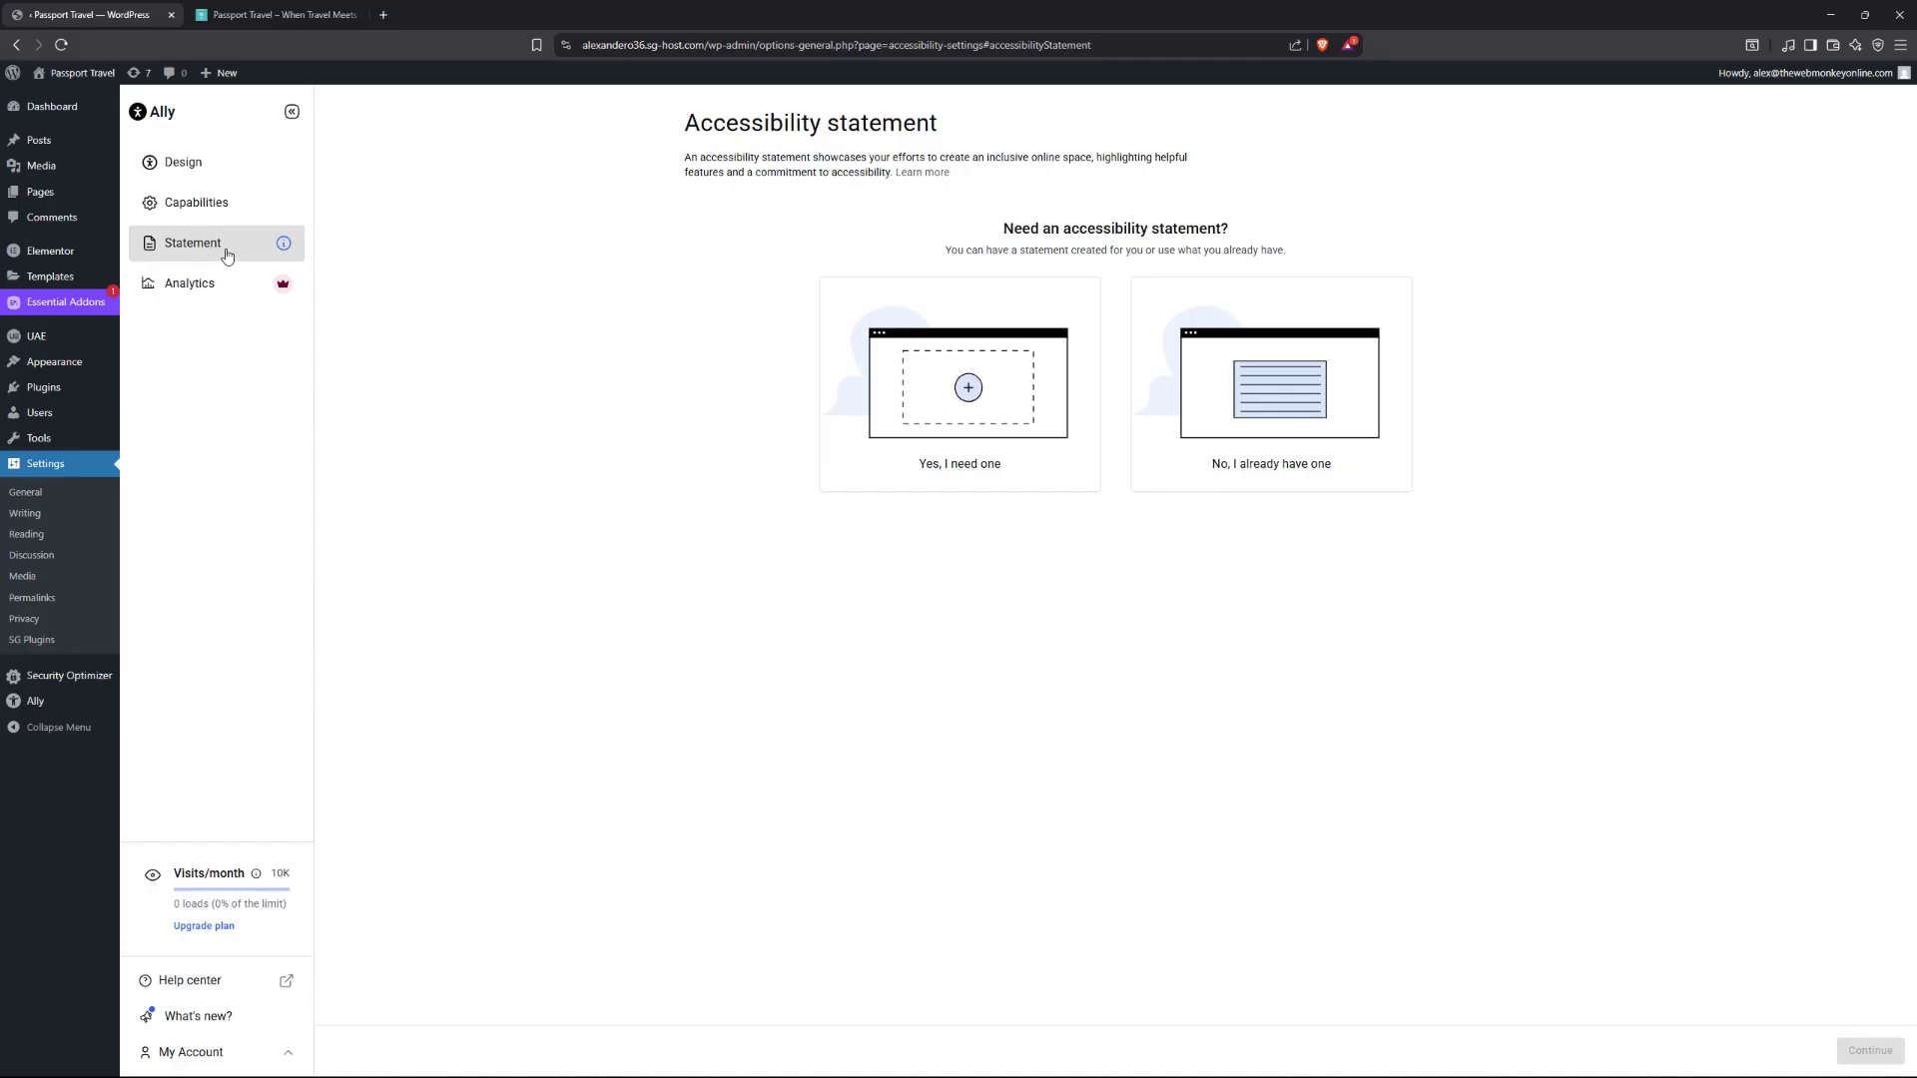
pyautogui.click(967, 398)
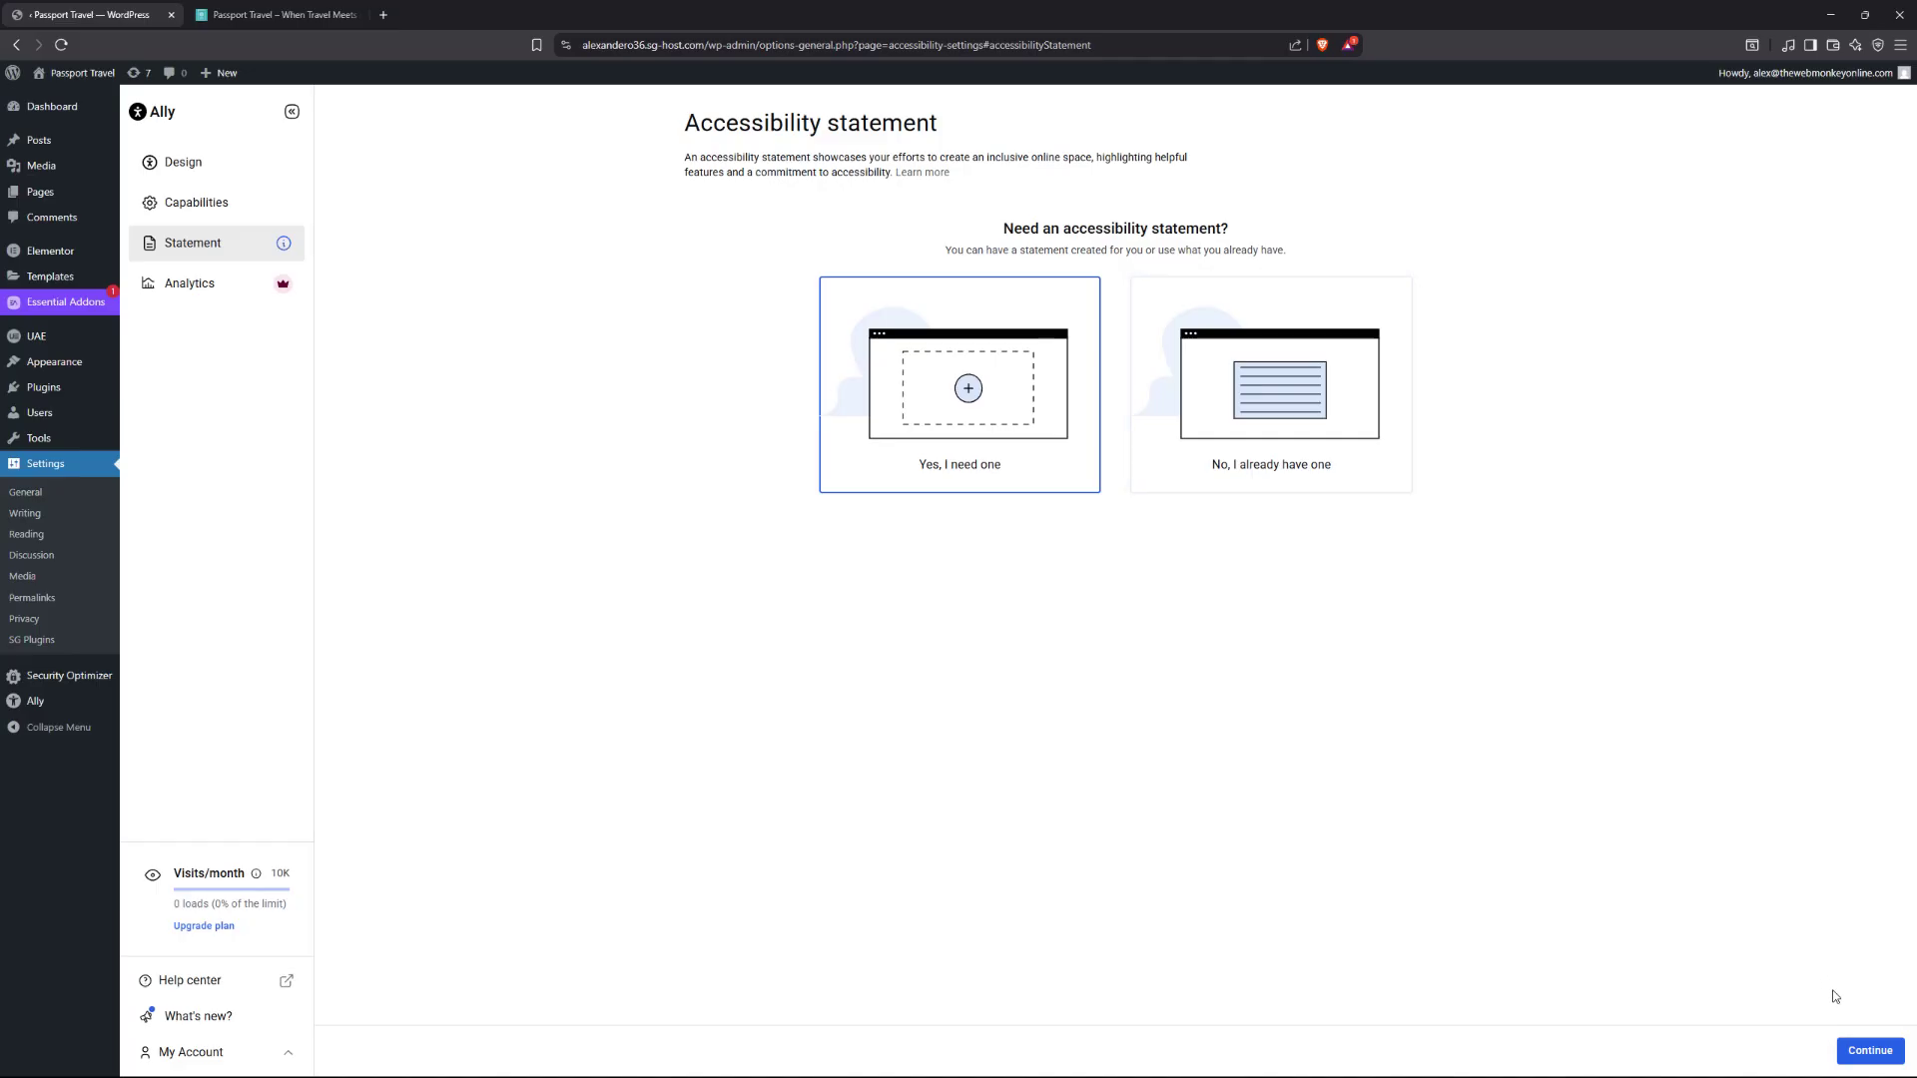
# In the Statement generator, enter the company name, company website and business email address.
pyautogui.click(1862, 1051)
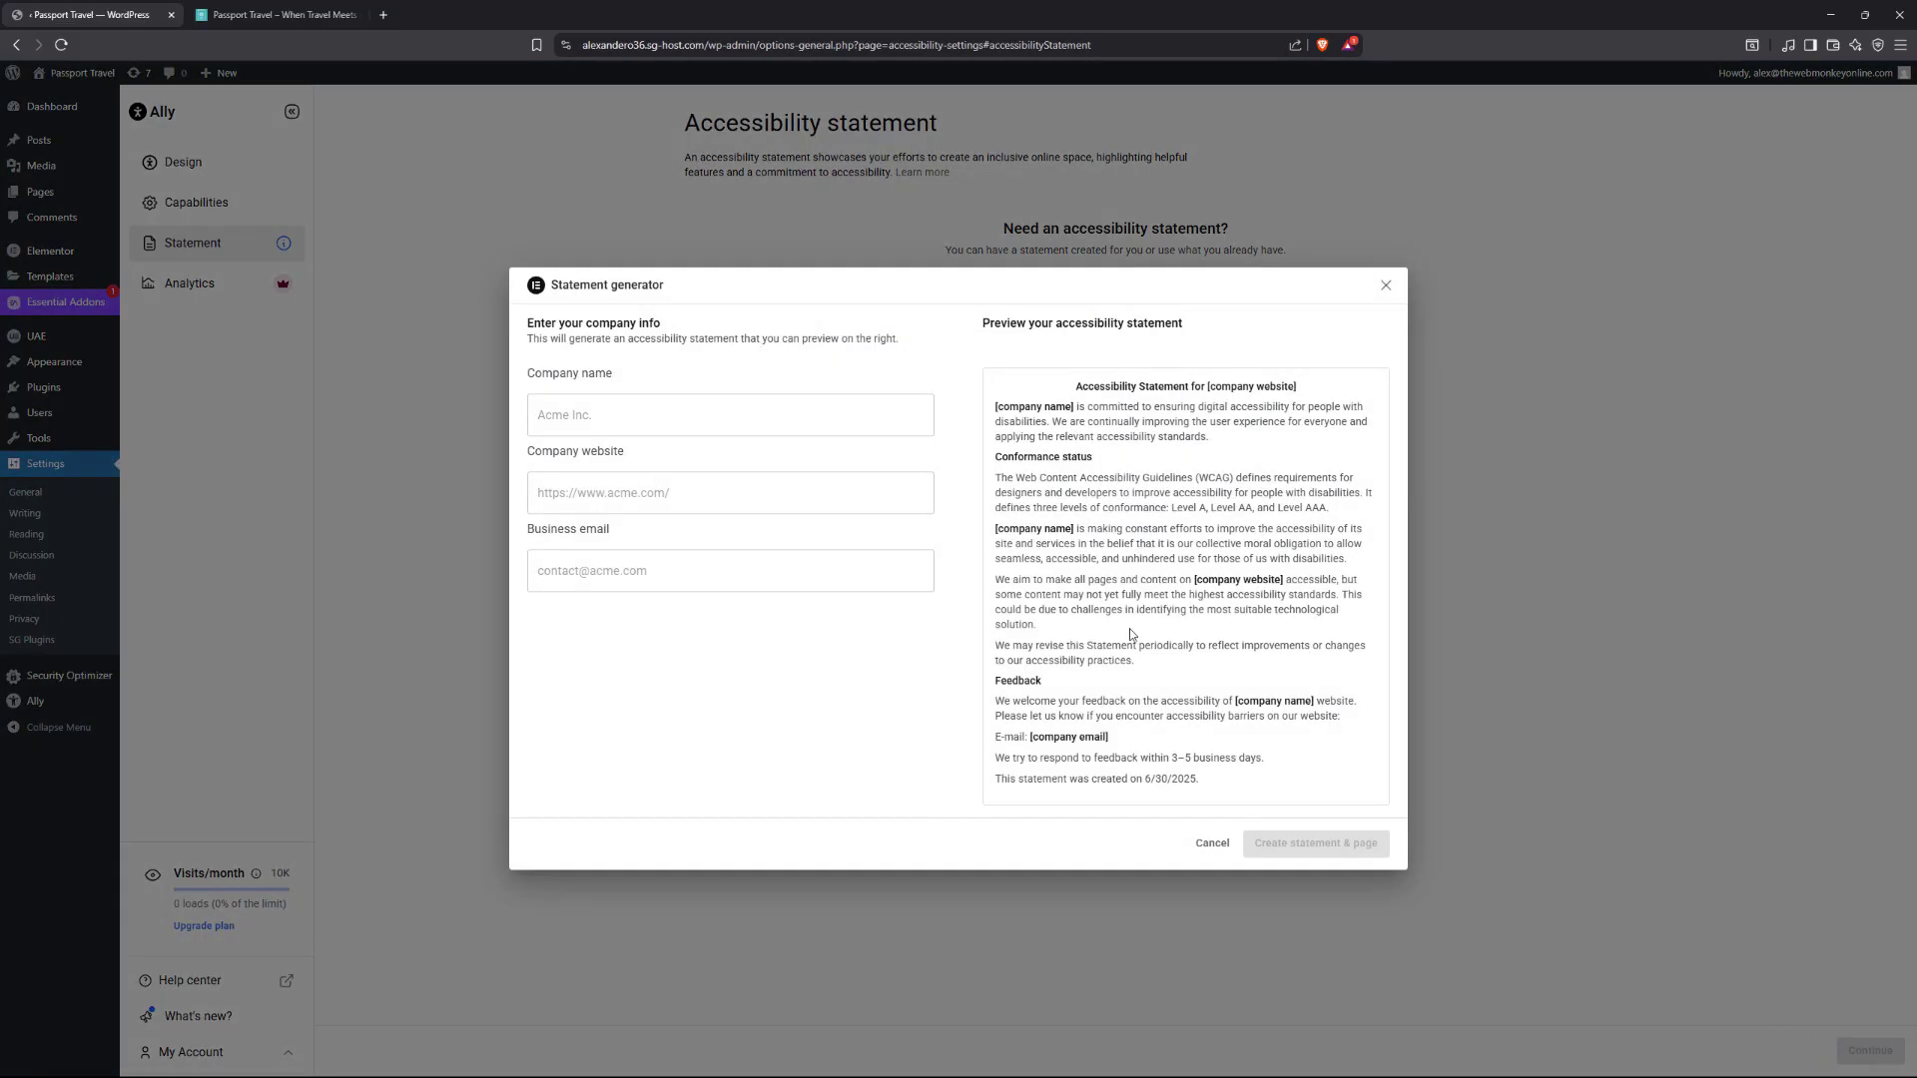
pyautogui.click(607, 407)
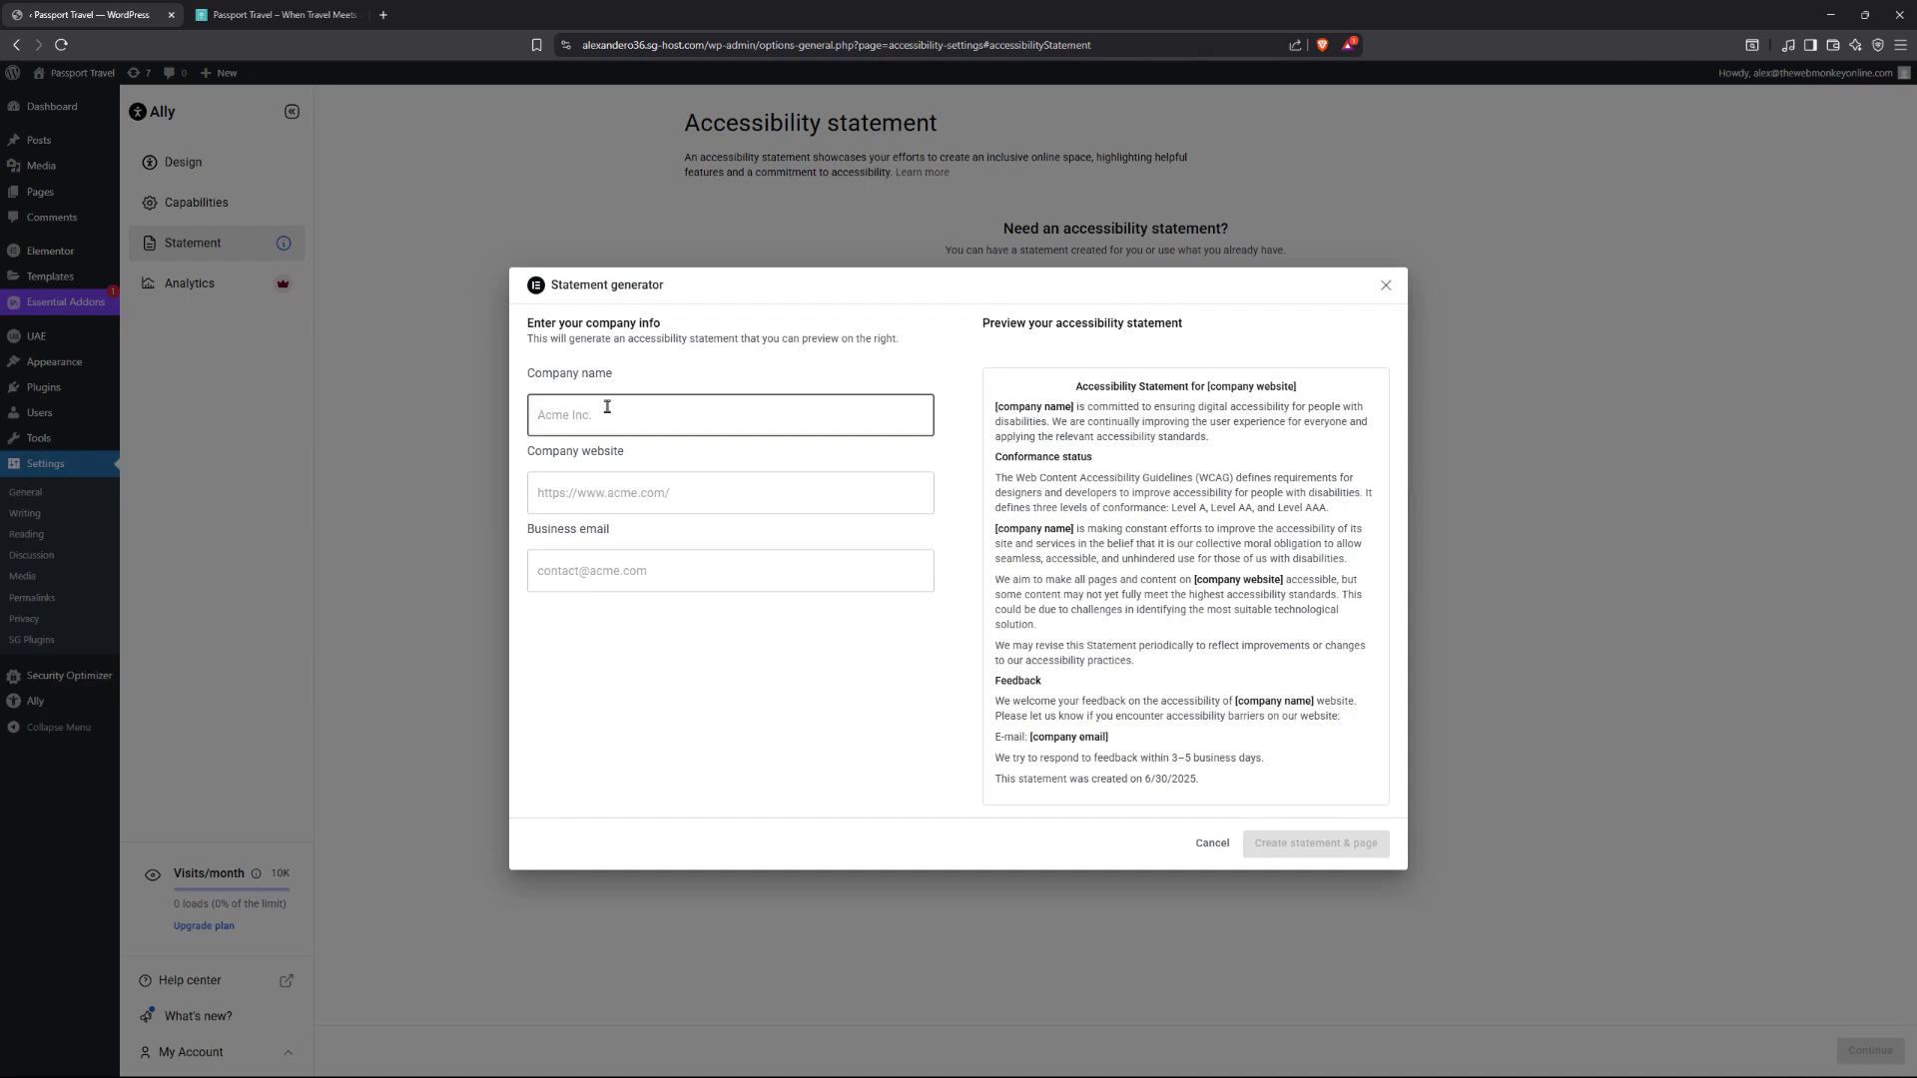
pyautogui.write('Alex O')
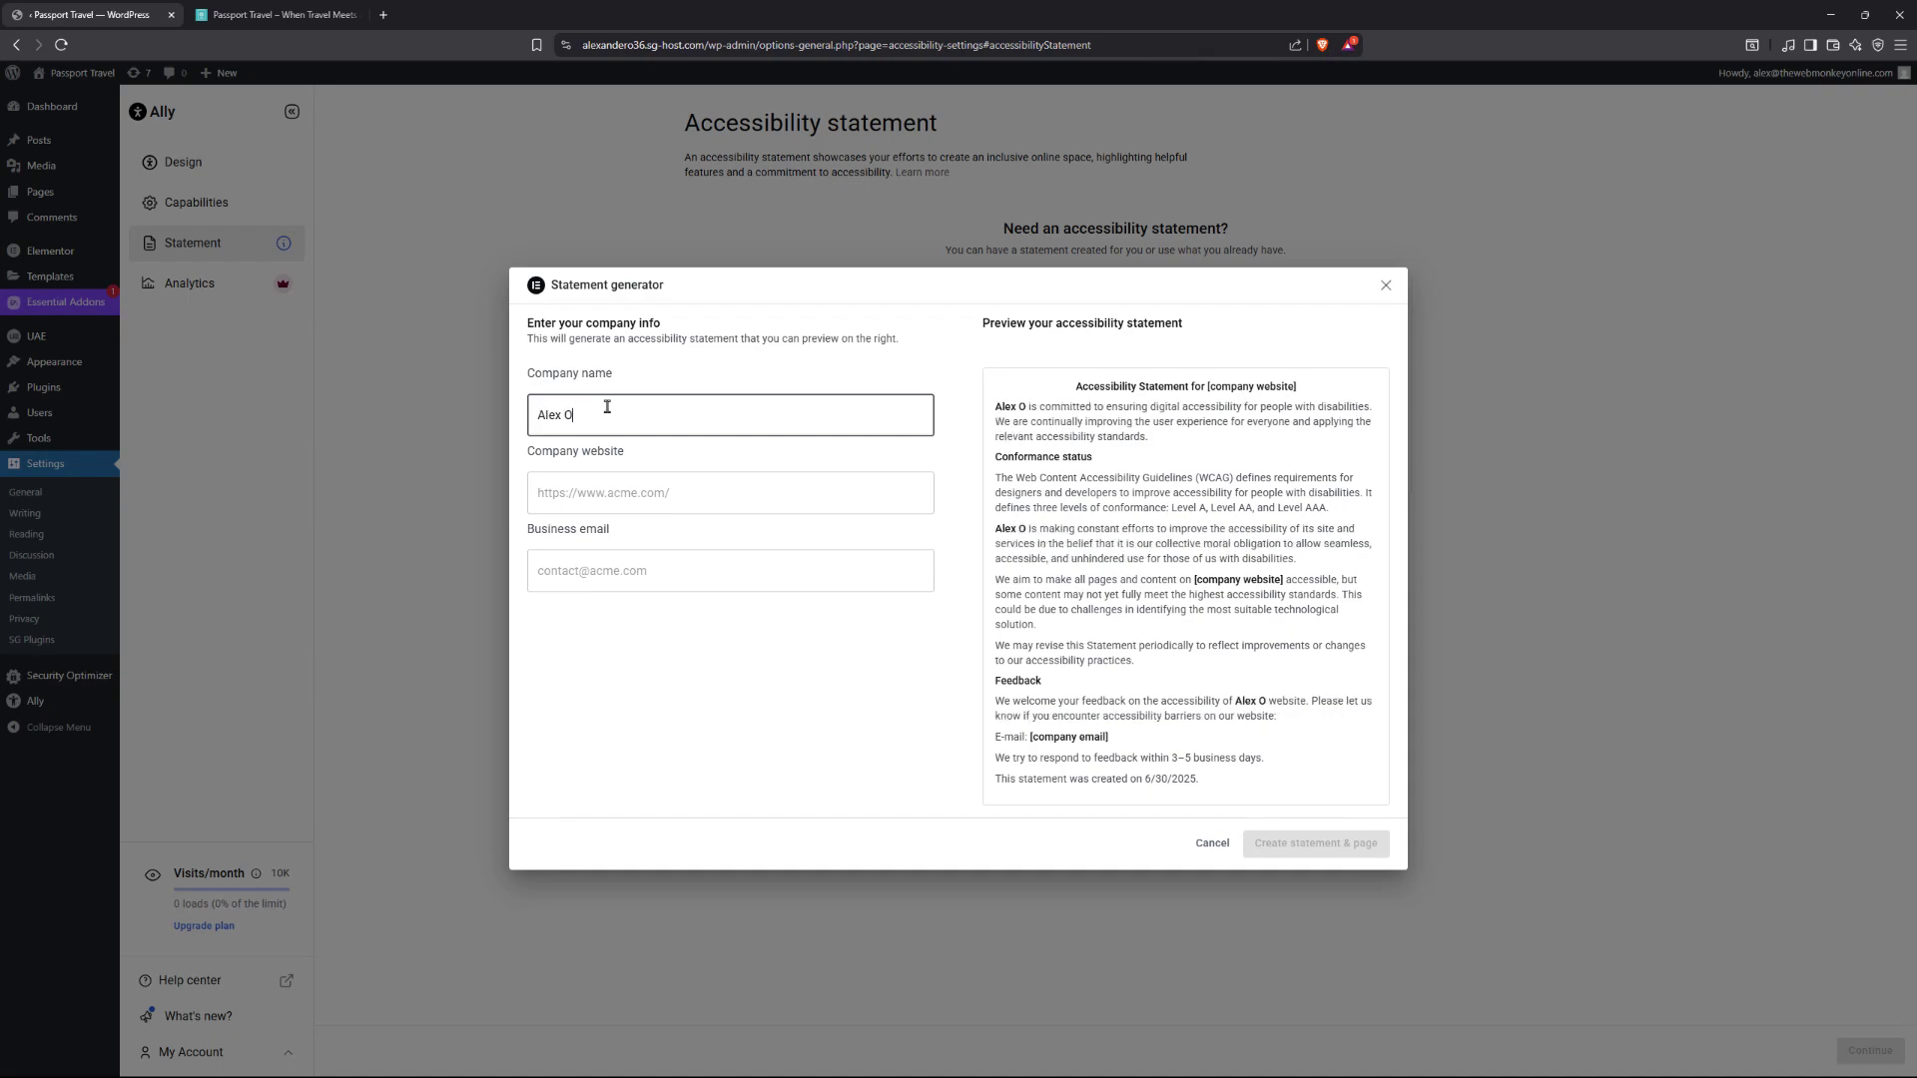
pyautogui.write(' Industries')
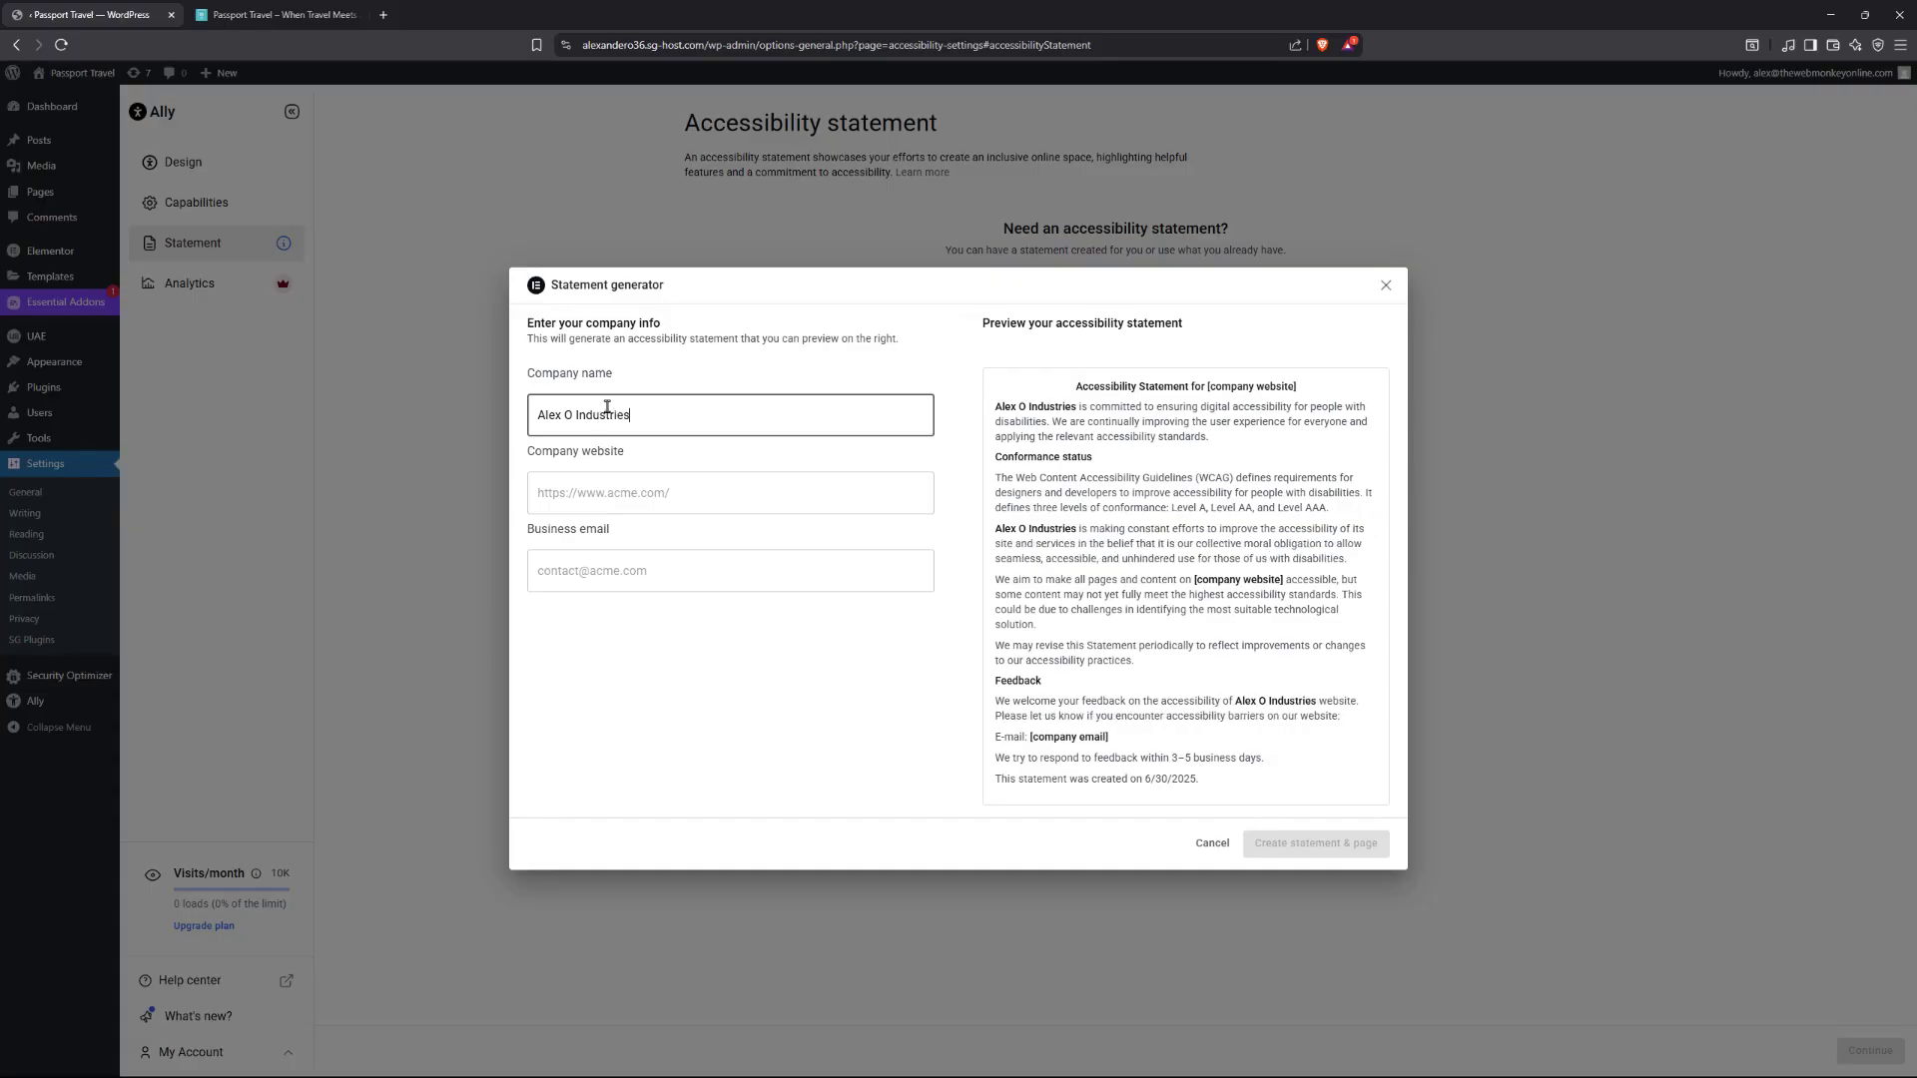
pyautogui.press('Tab')
pyautogui.write('w')
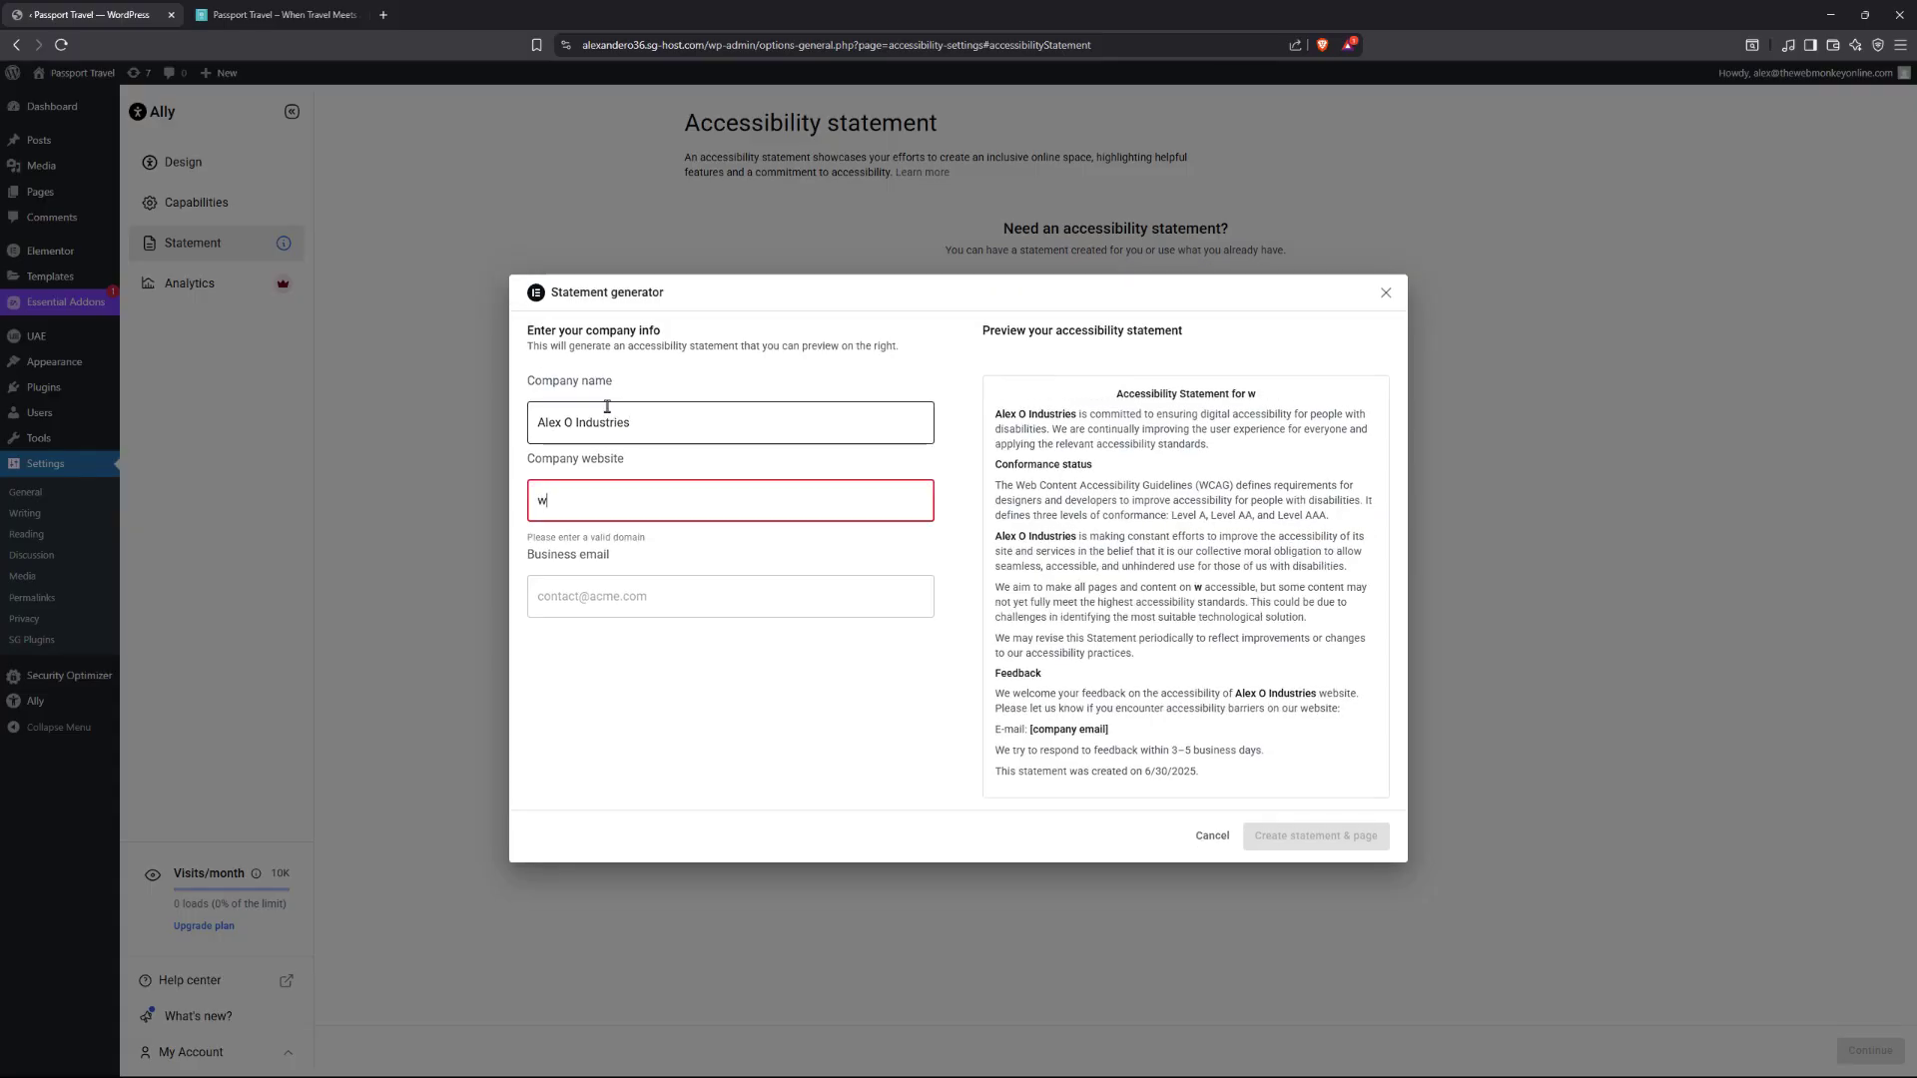
pyautogui.write('ww.alexo.com')
pyautogui.press('Tab')
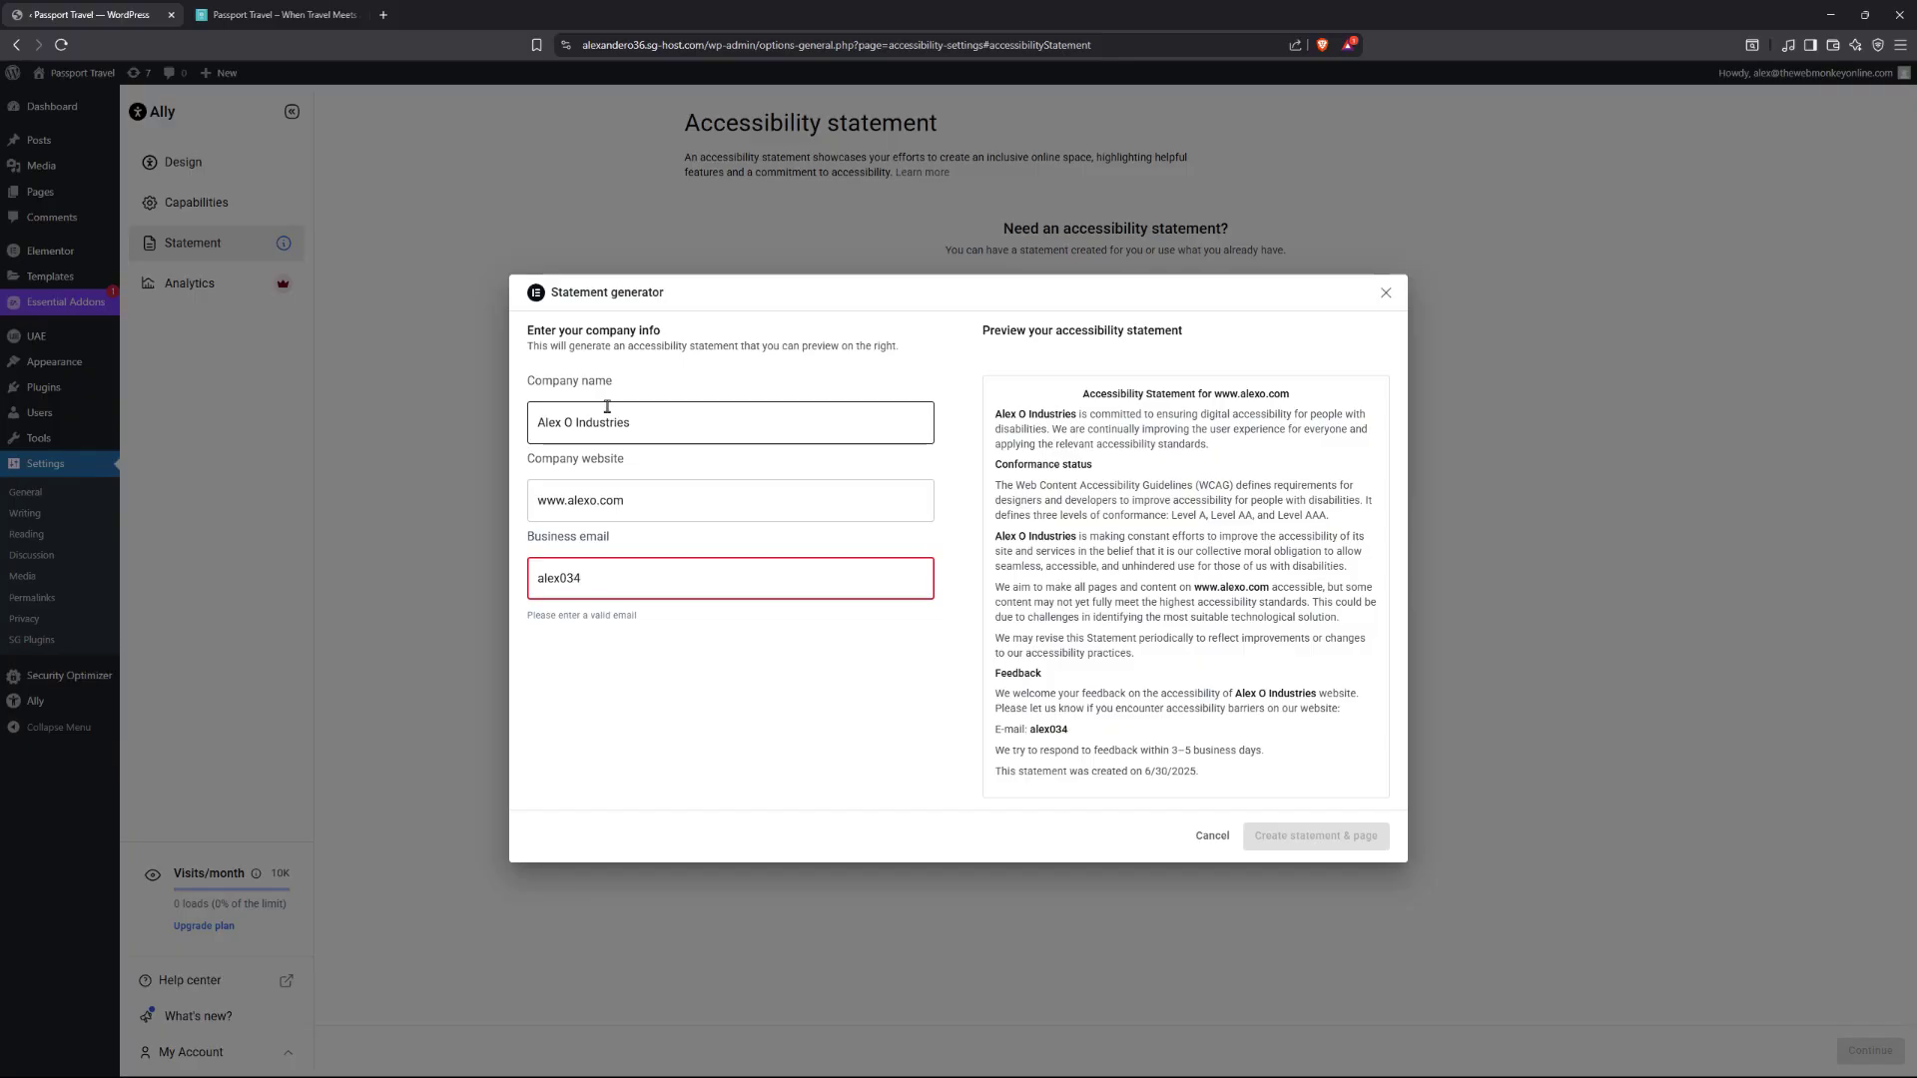
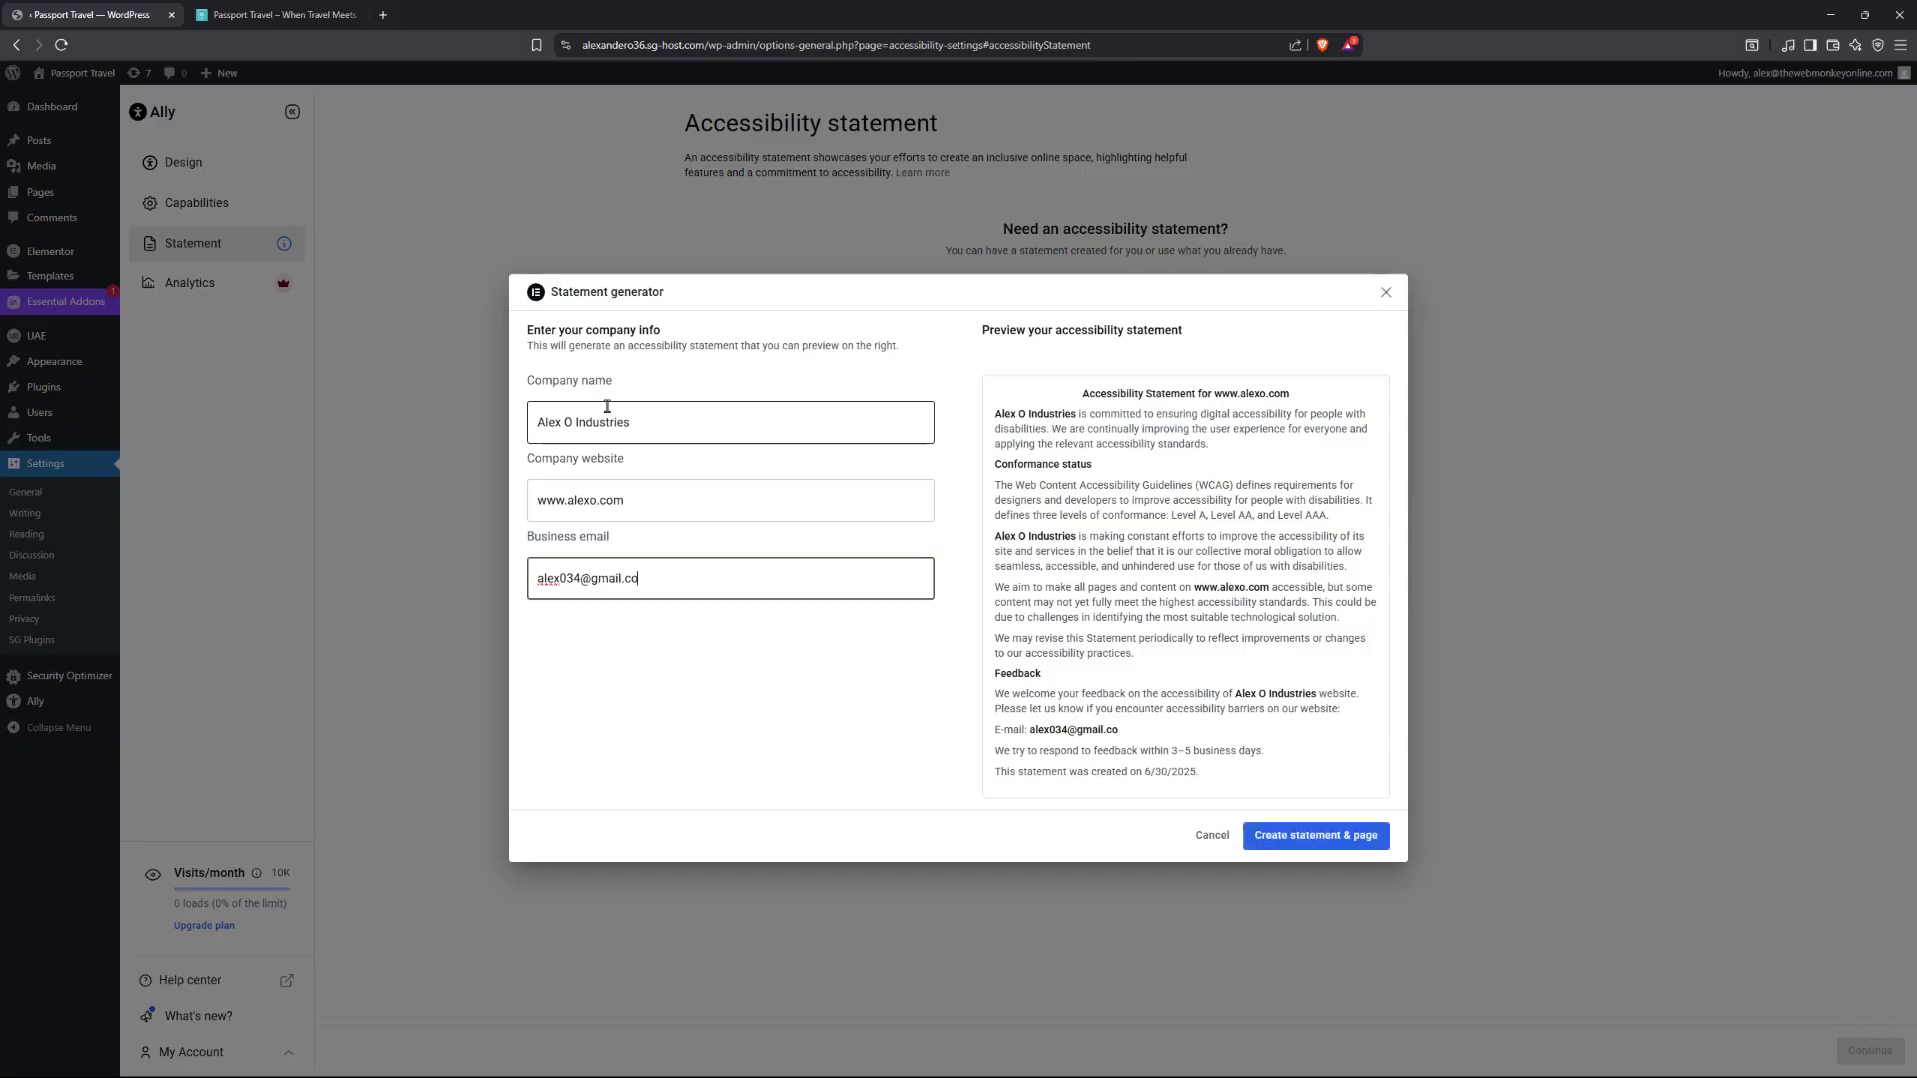
# Create the accessibility statement and its page, then dismiss the linked-page notice.
pyautogui.click(1314, 837)
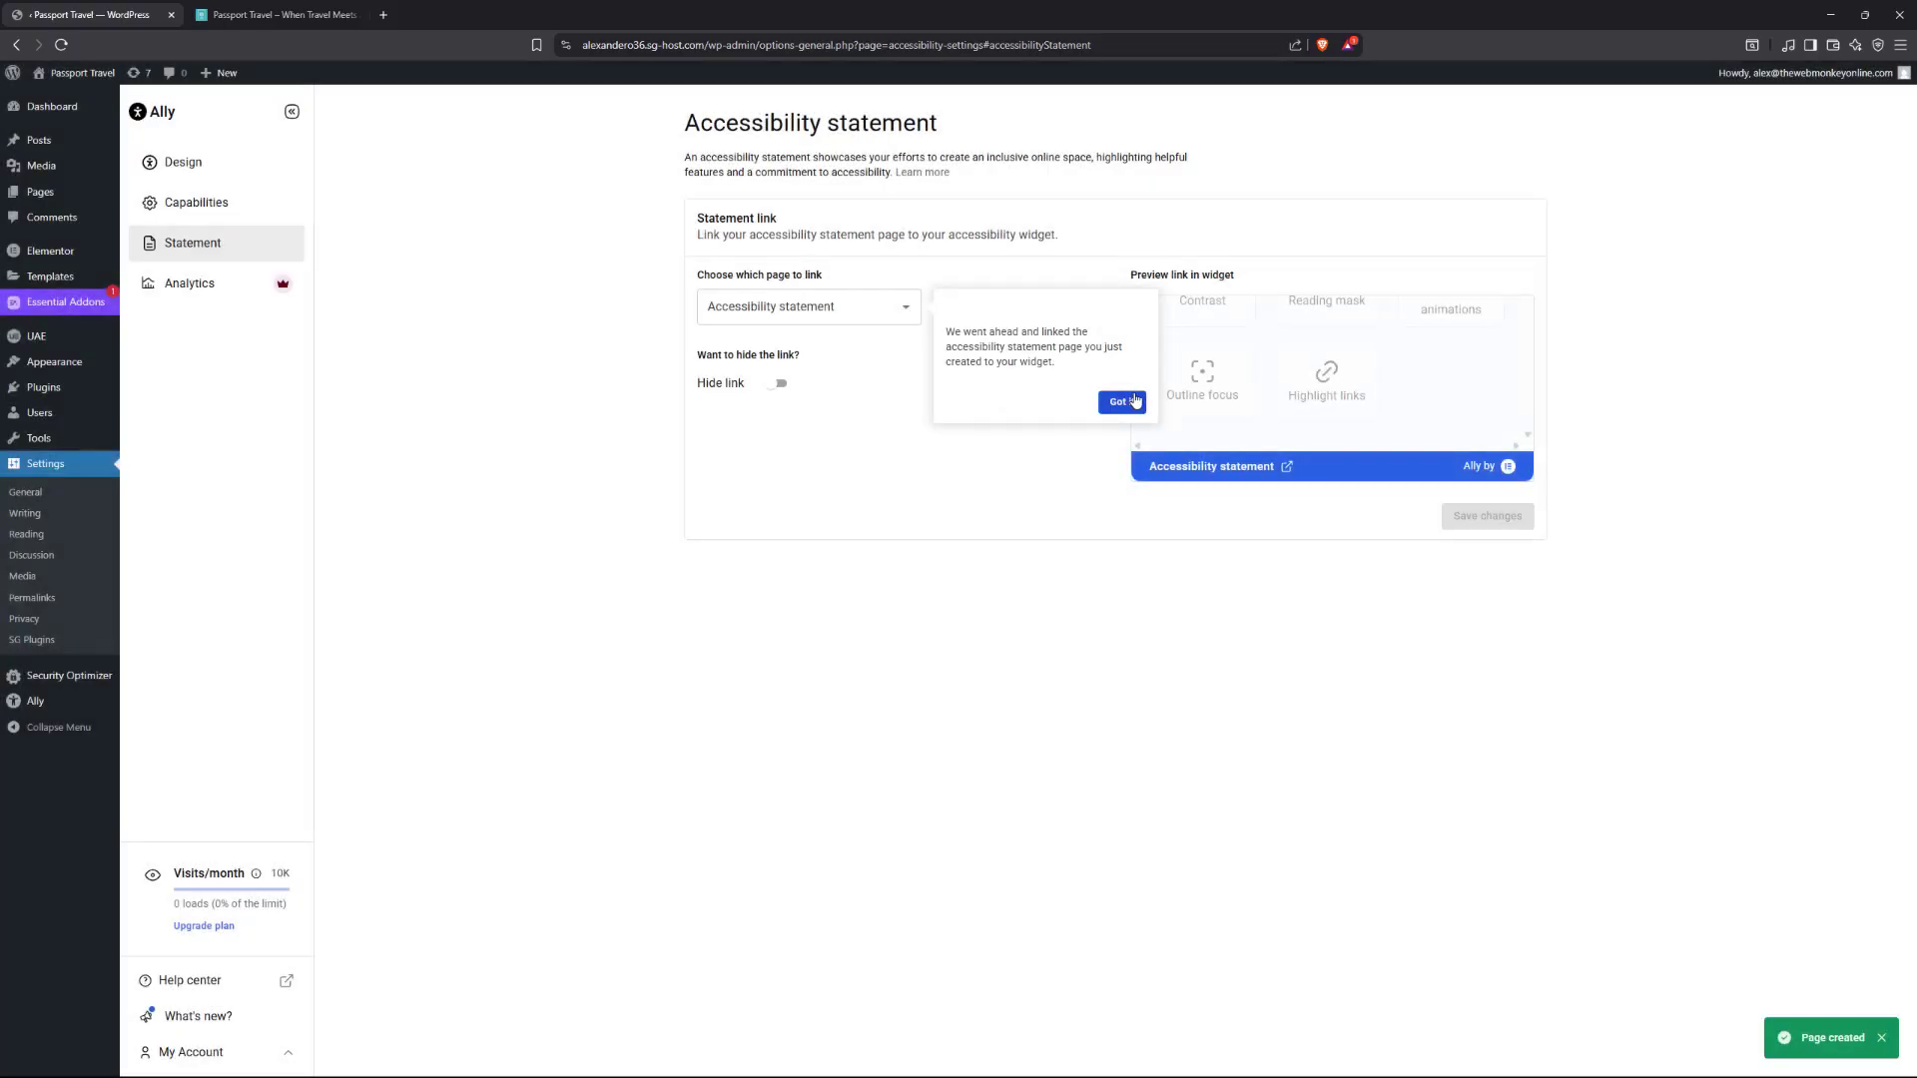
pyautogui.click(1120, 401)
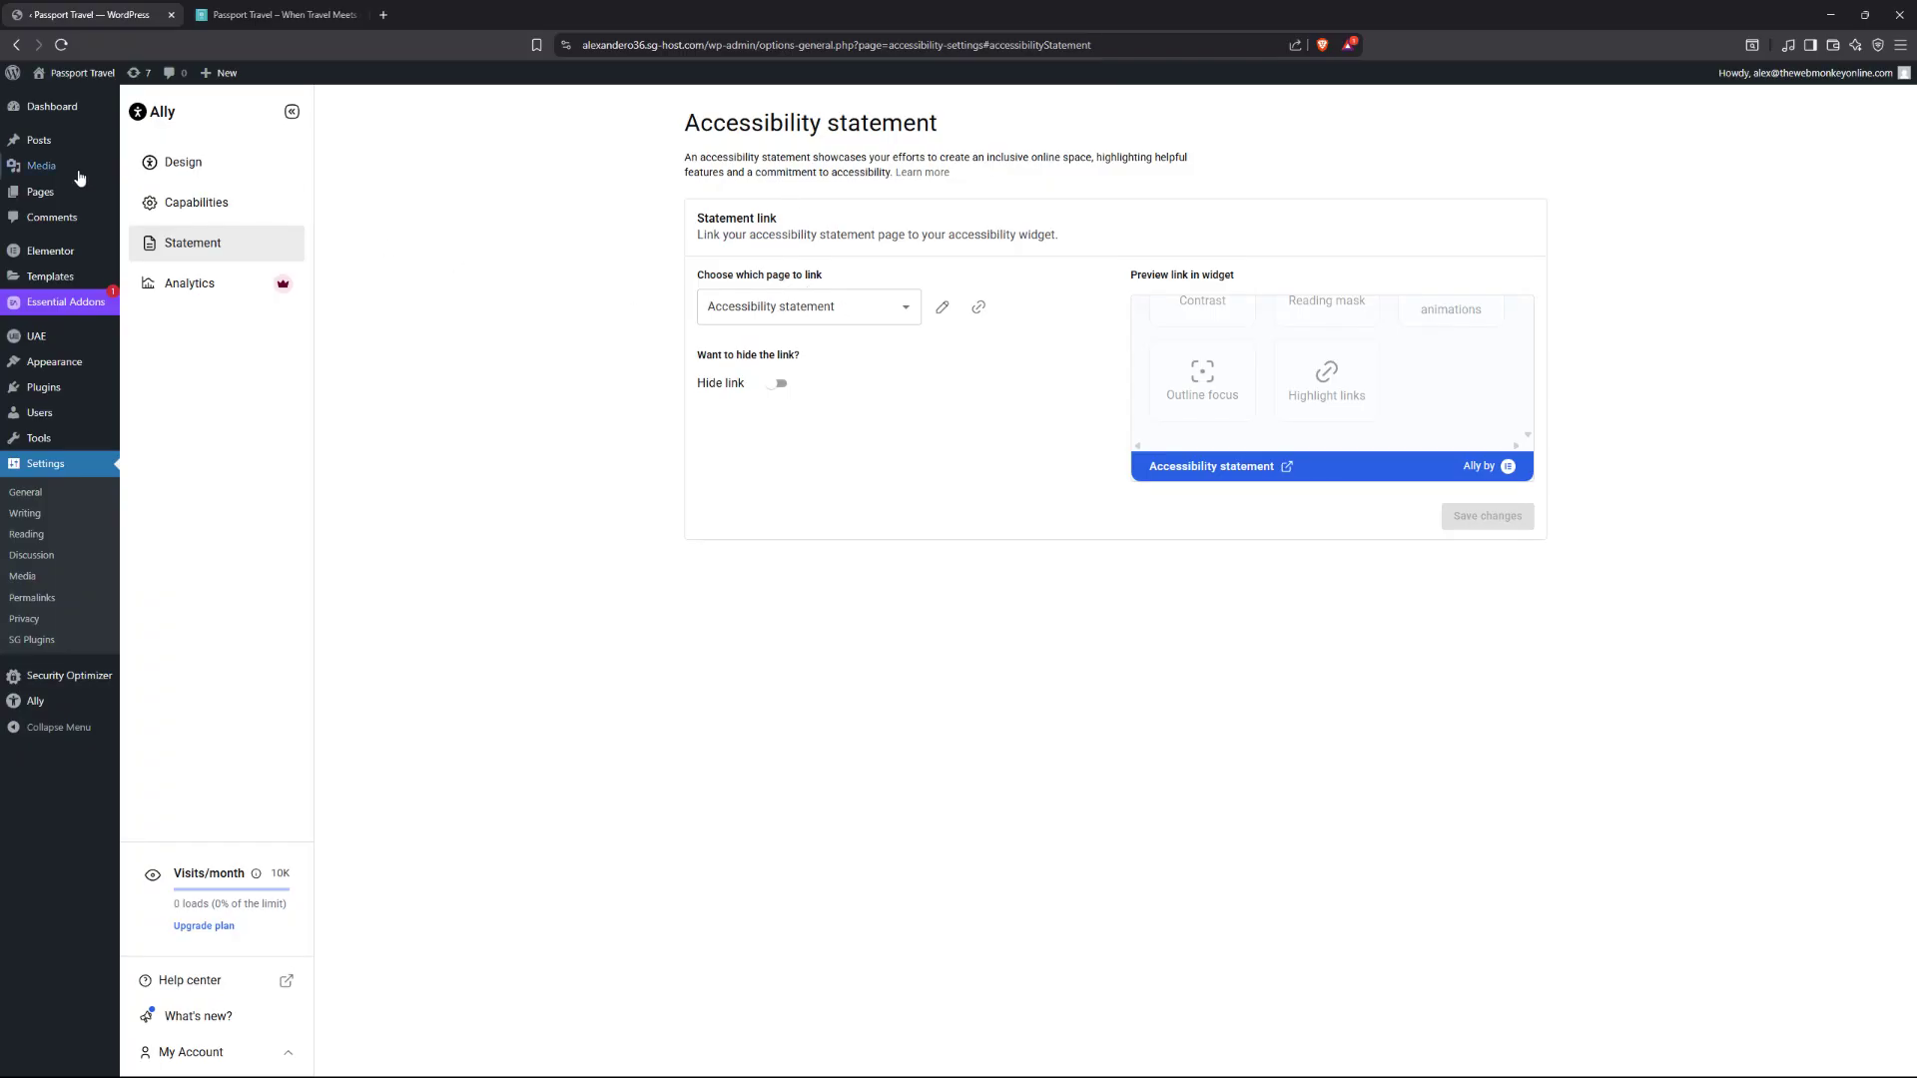
# Open the Pages list in a new tab and view the published Accessibility statement page, then close it.
pyautogui.moveTo(45, 192)
pyautogui.rightClick(147, 195)
pyautogui.click(172, 211)
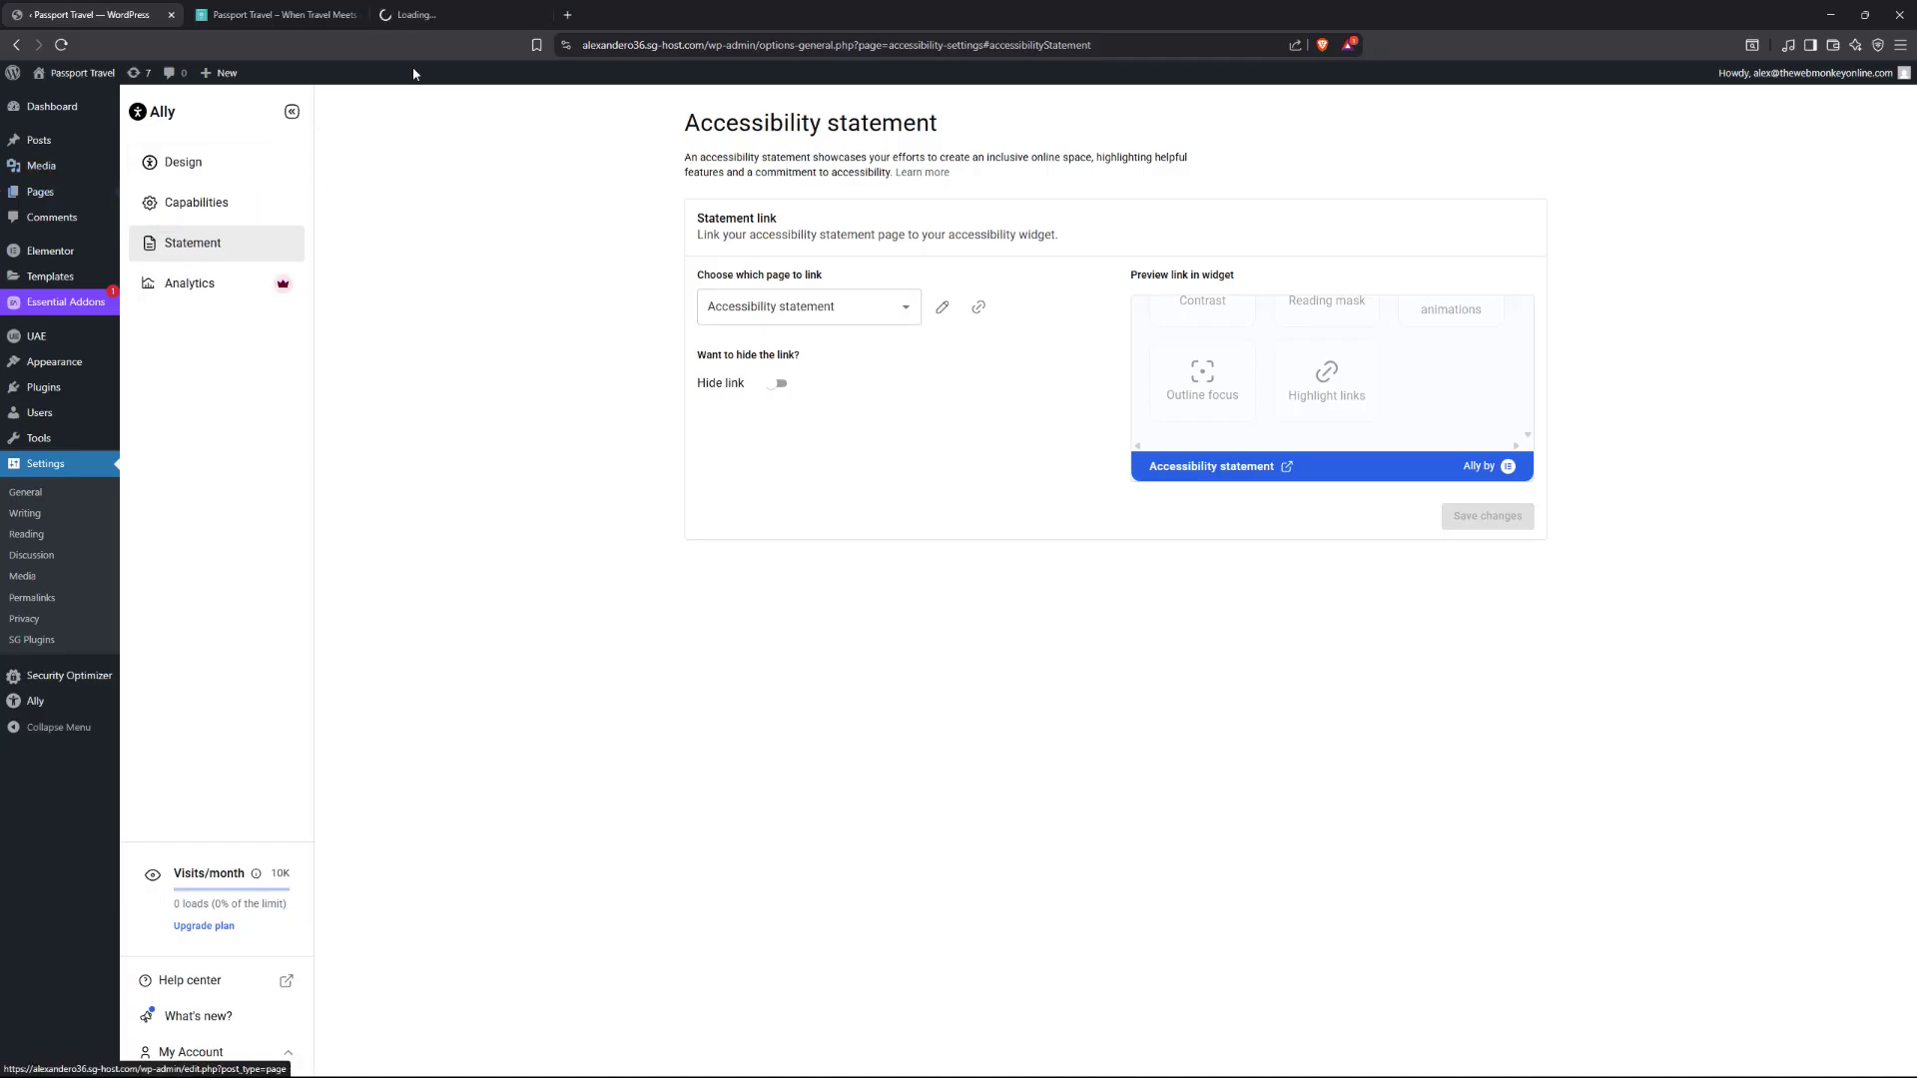
pyautogui.click(440, 15)
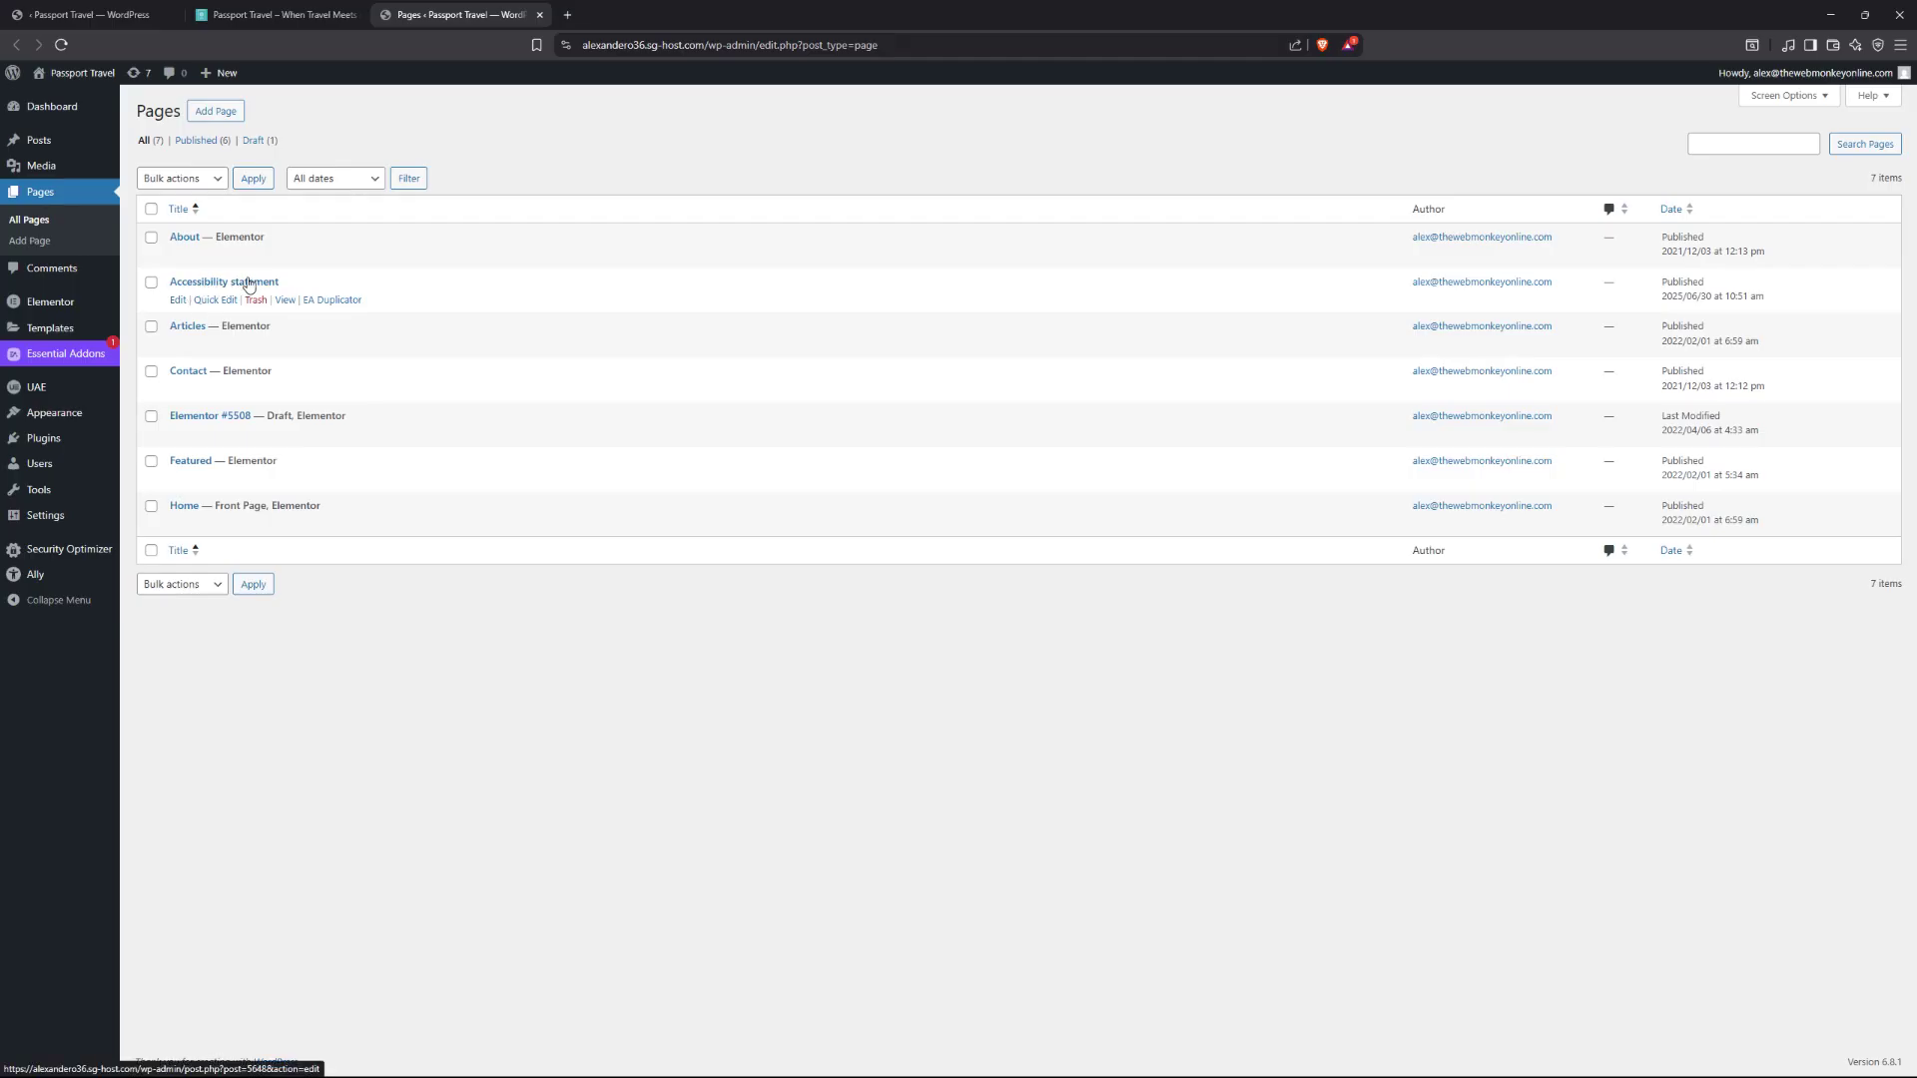
pyautogui.click(284, 301)
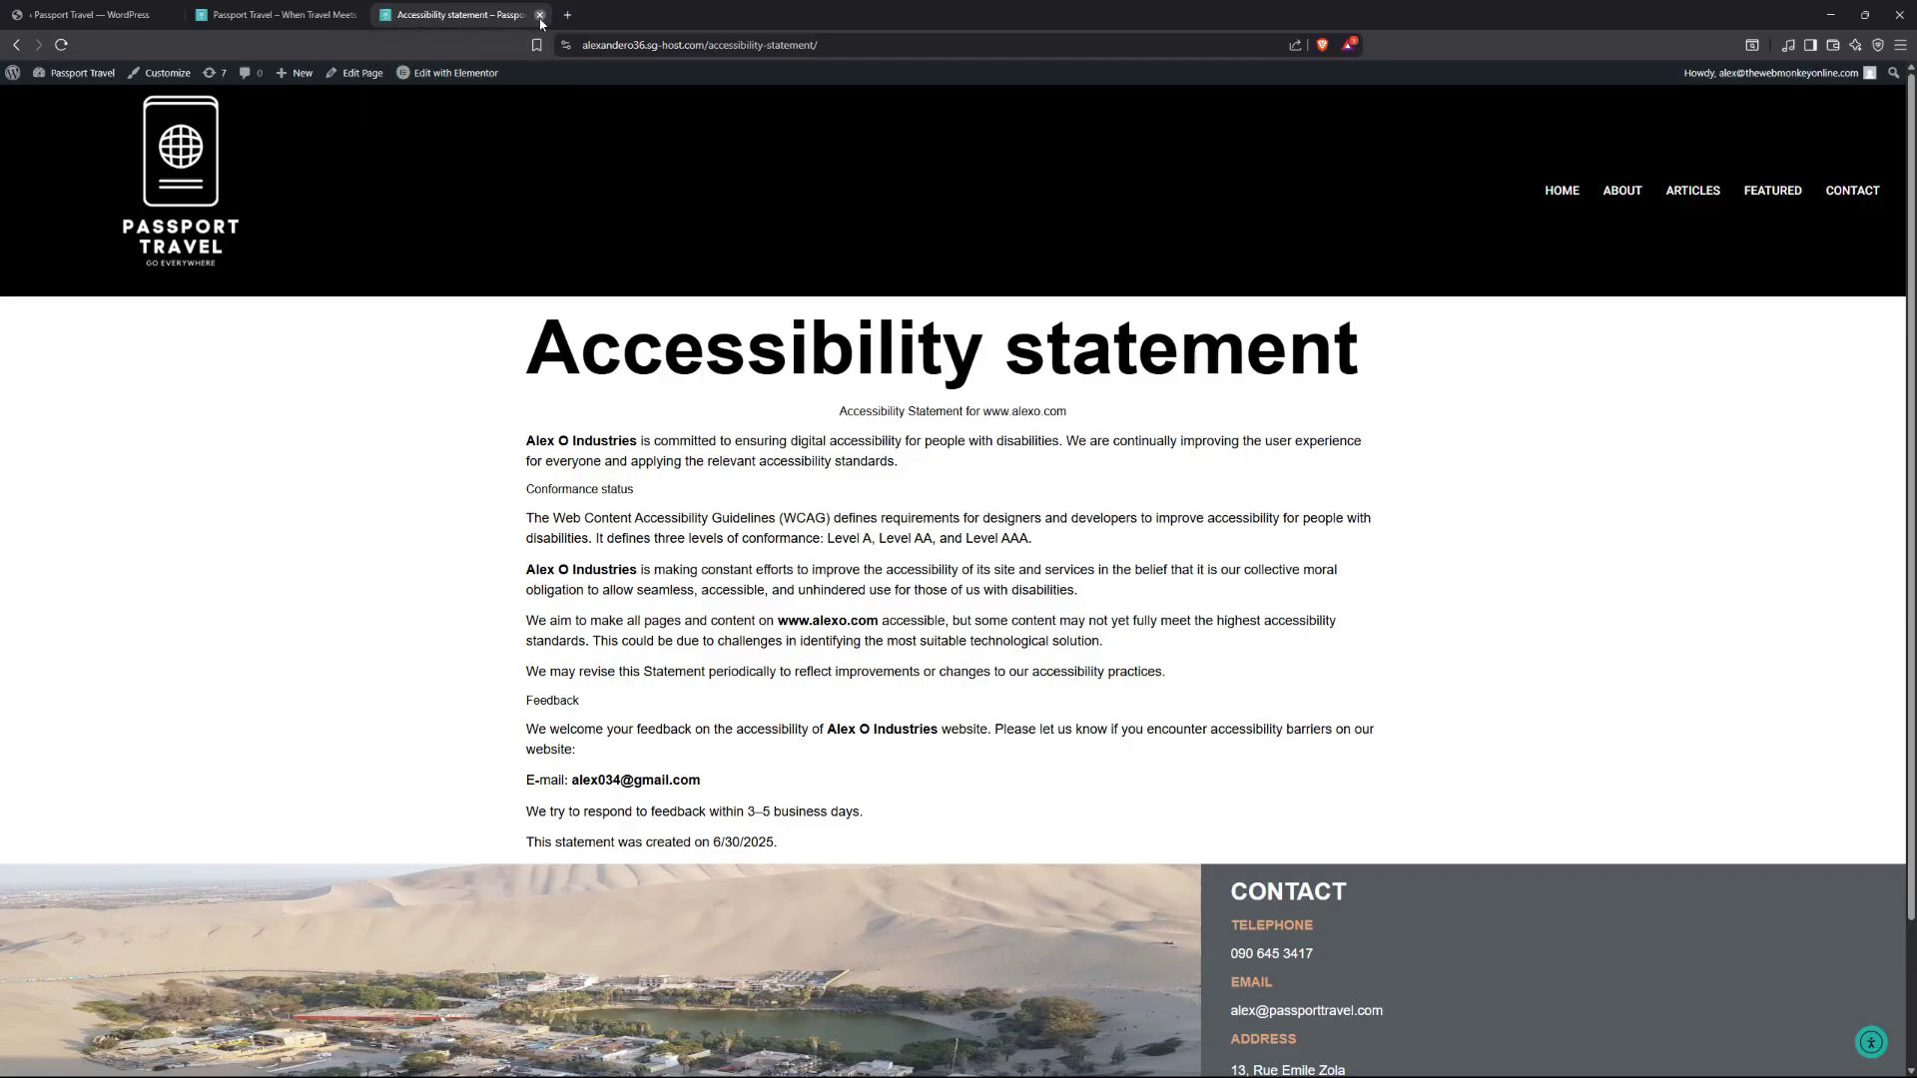
pyautogui.click(540, 16)
pyautogui.click(124, 18)
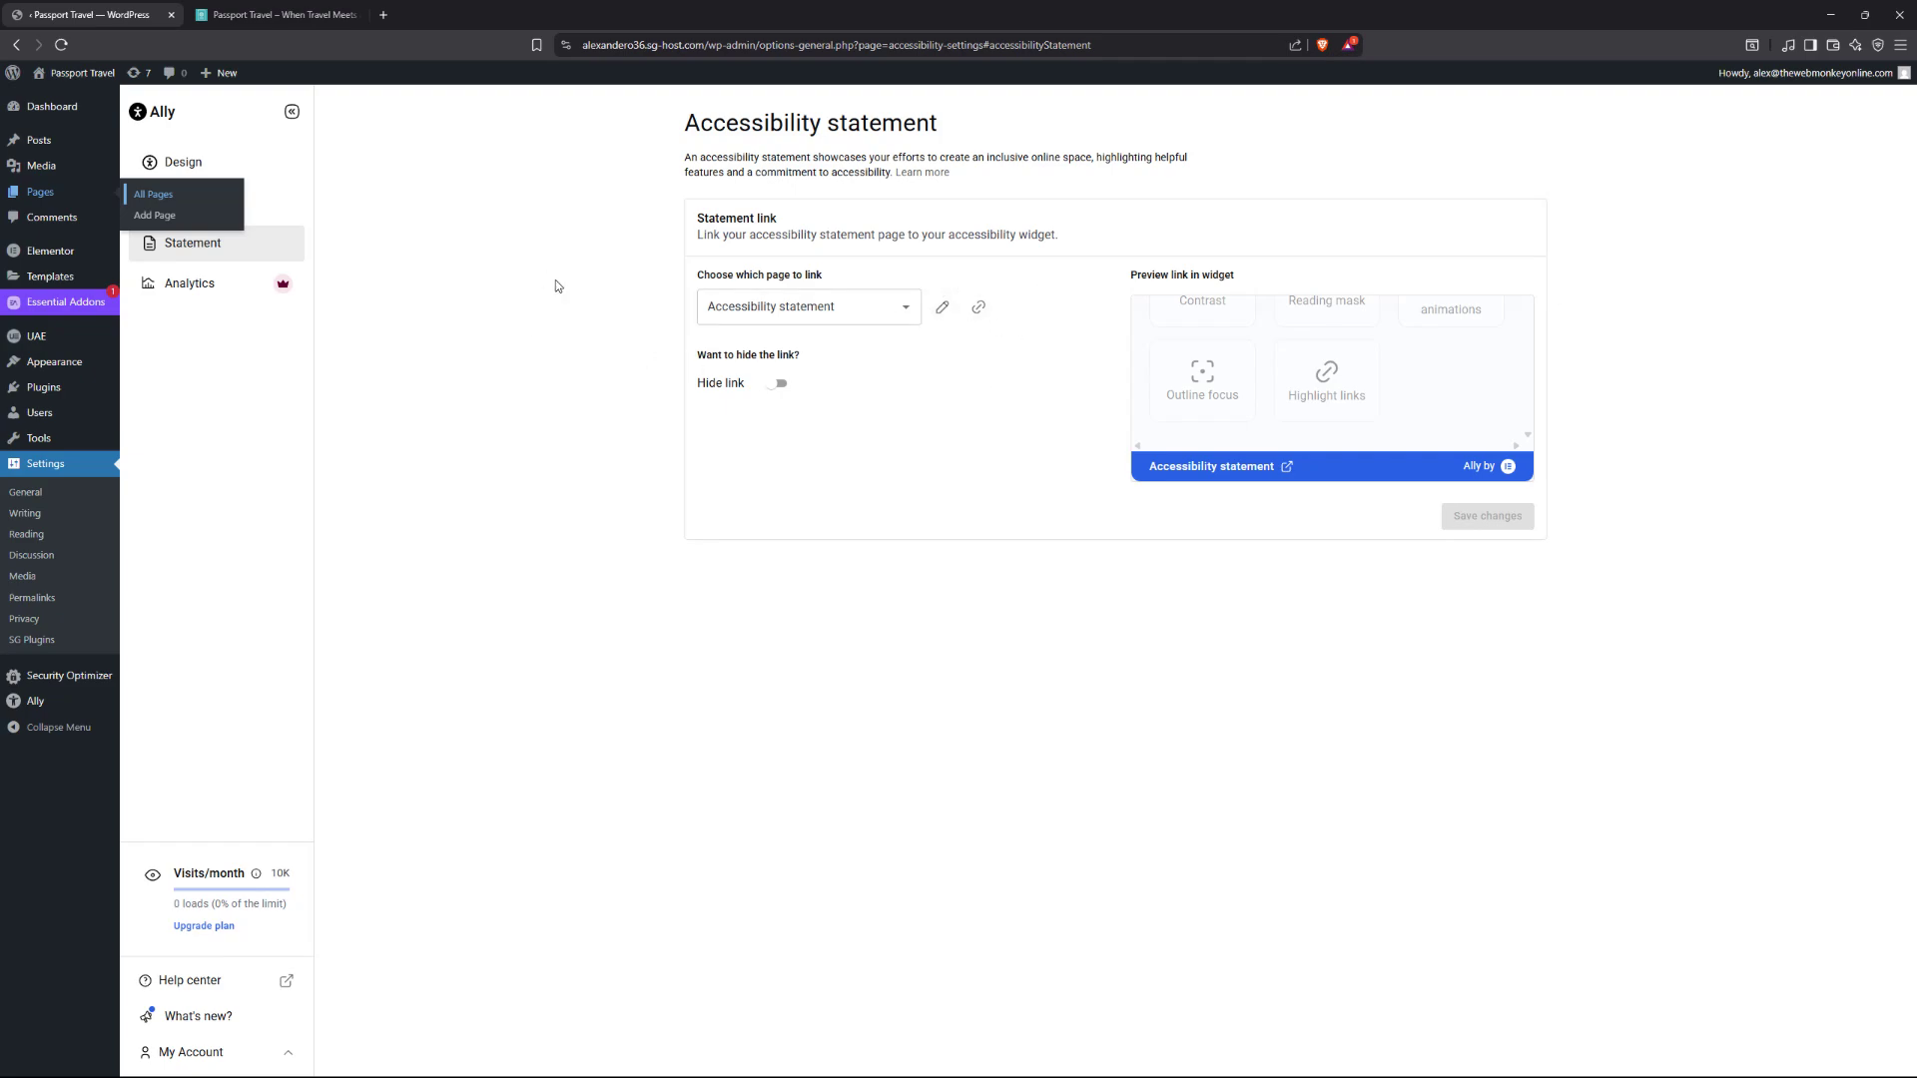
# Reload the Passport Travel site and follow the widget's Accessibility statement link, then close that tab.
pyautogui.click(267, 22)
pyautogui.click(62, 50)
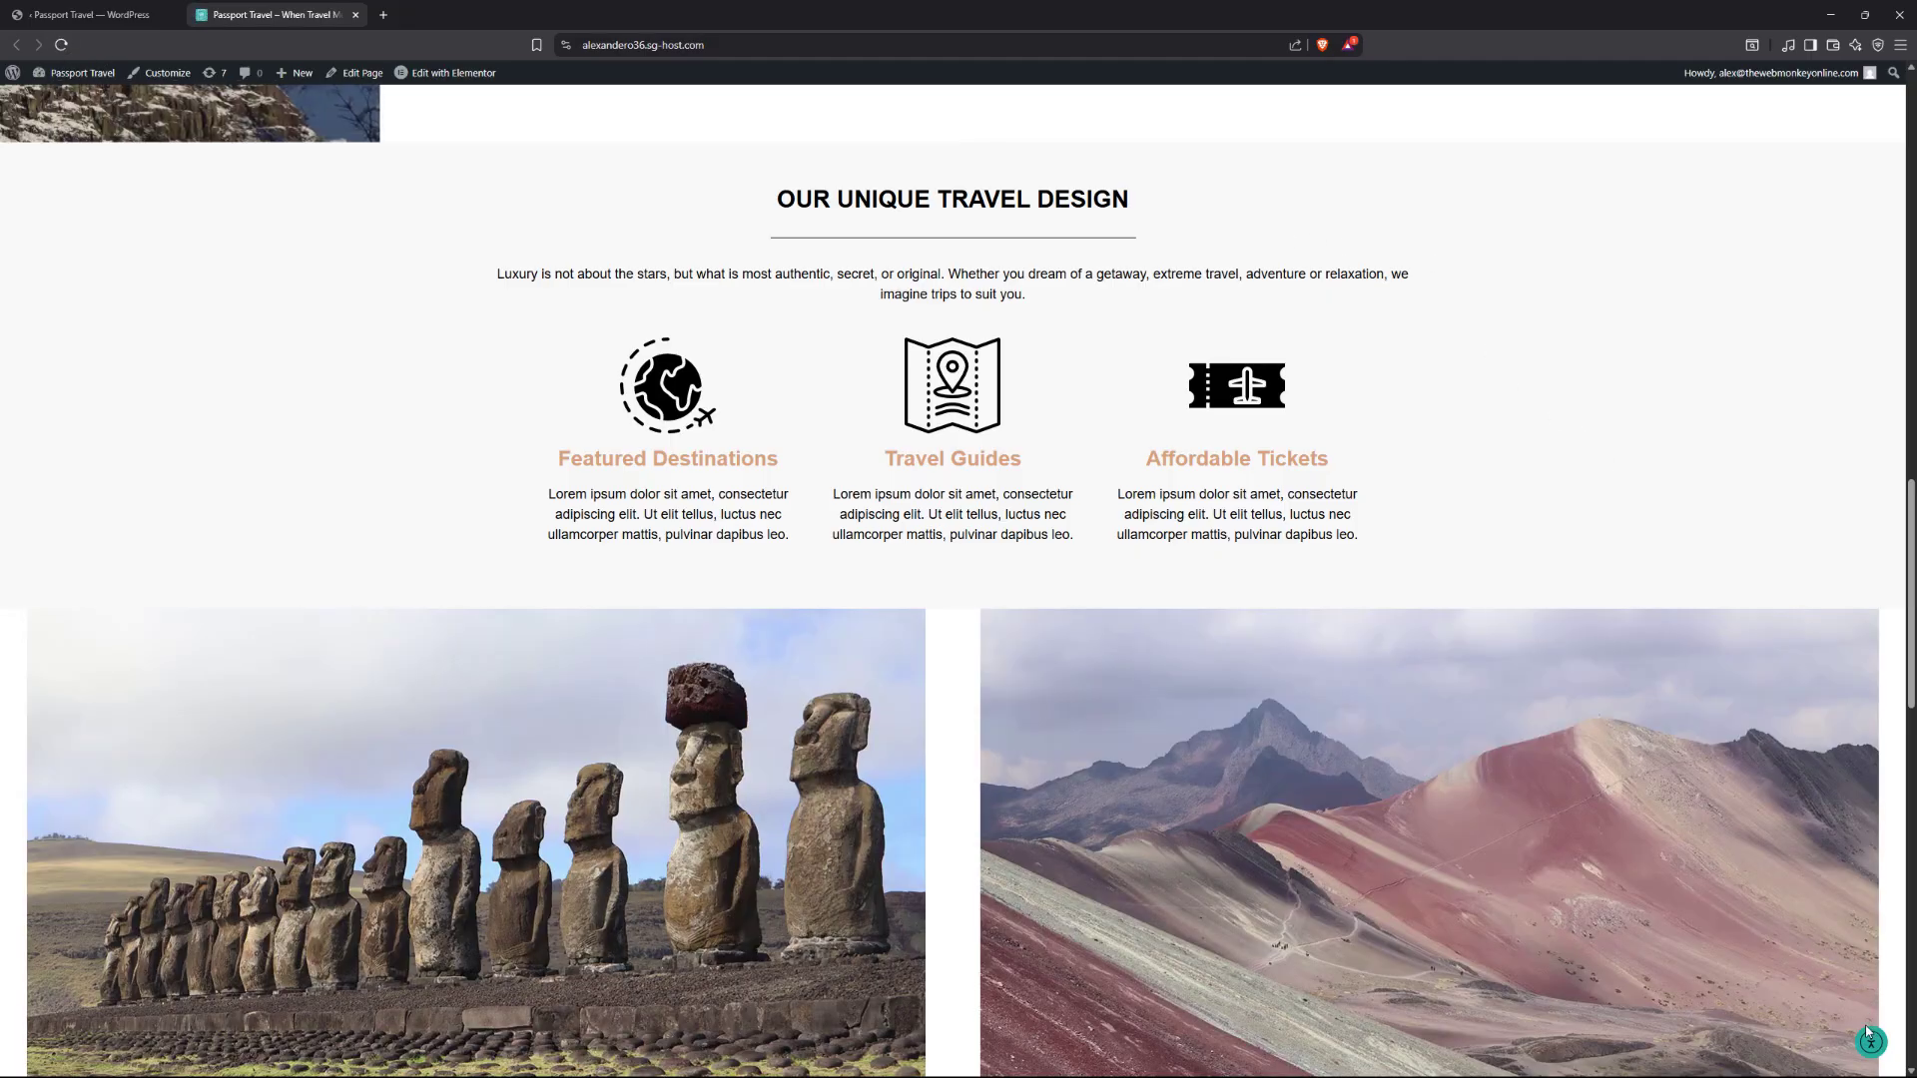
pyautogui.click(1871, 1050)
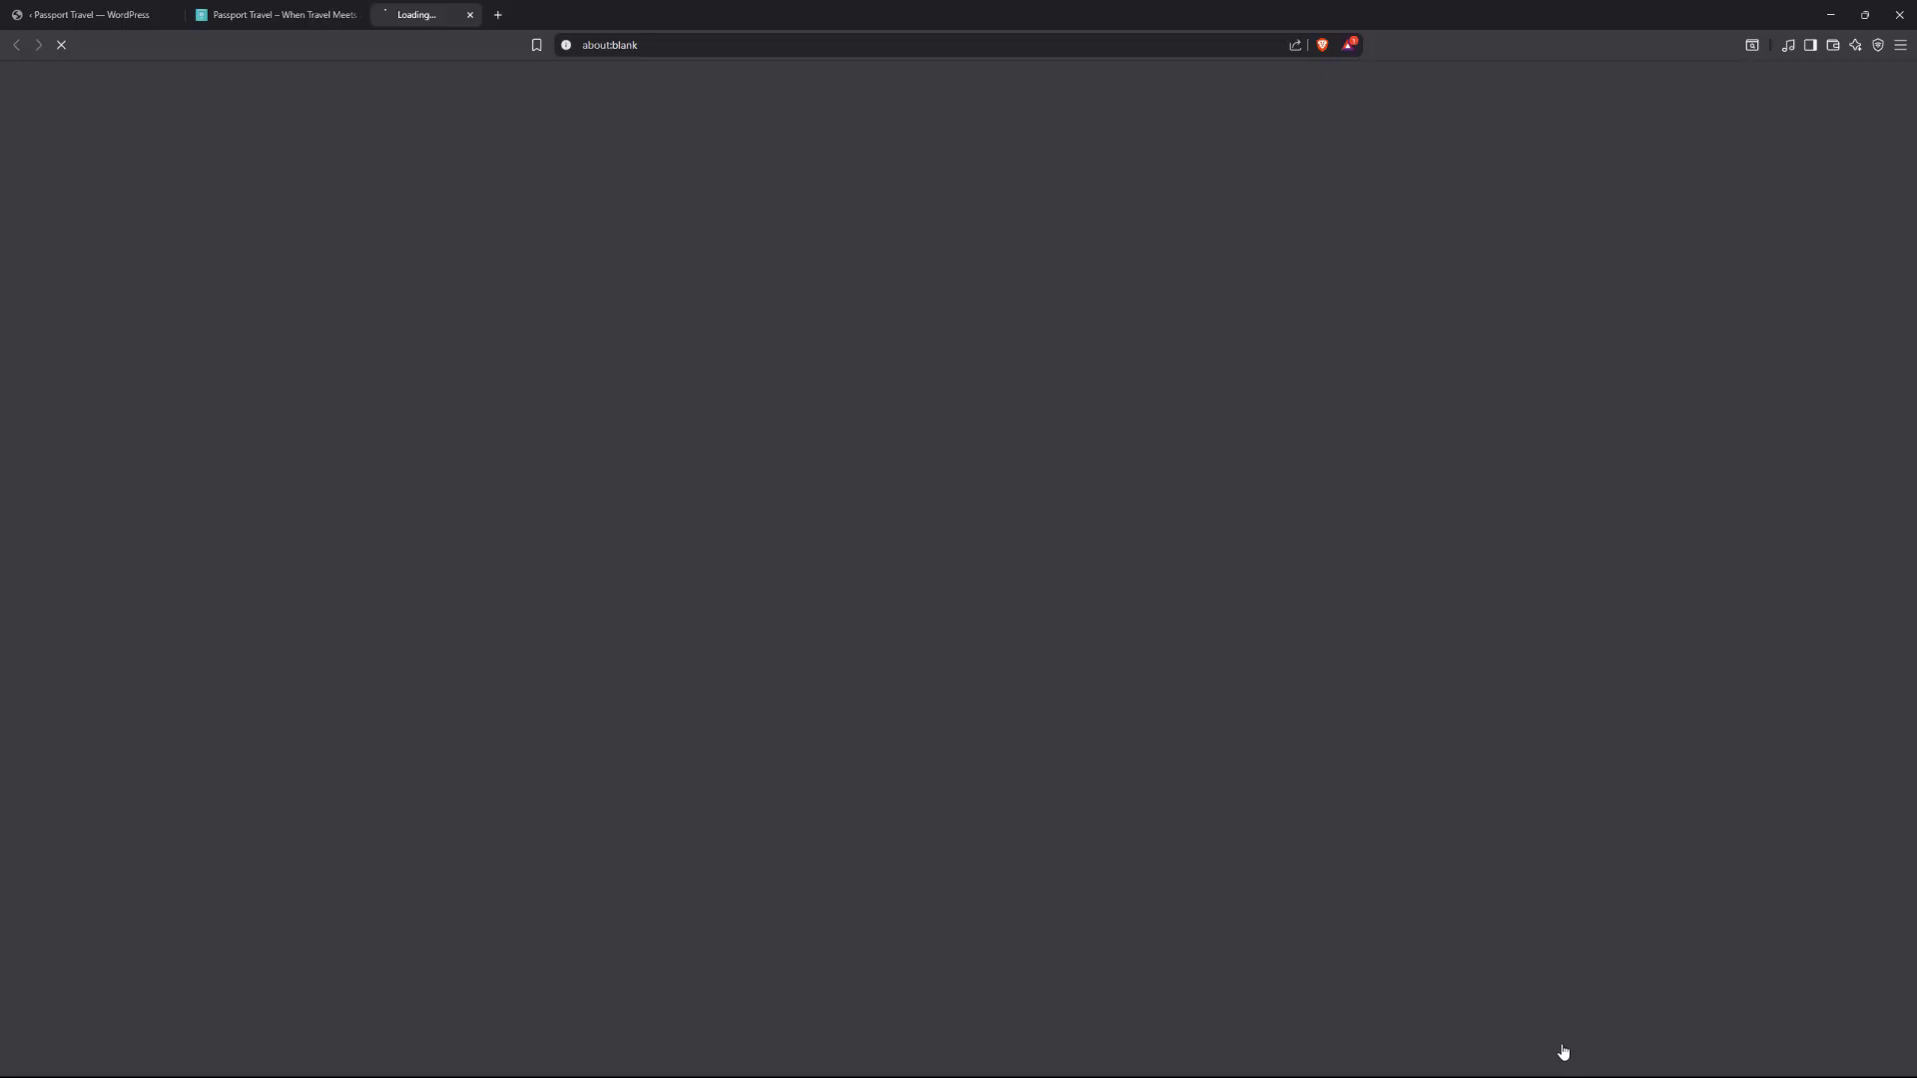
pyautogui.click(1560, 1046)
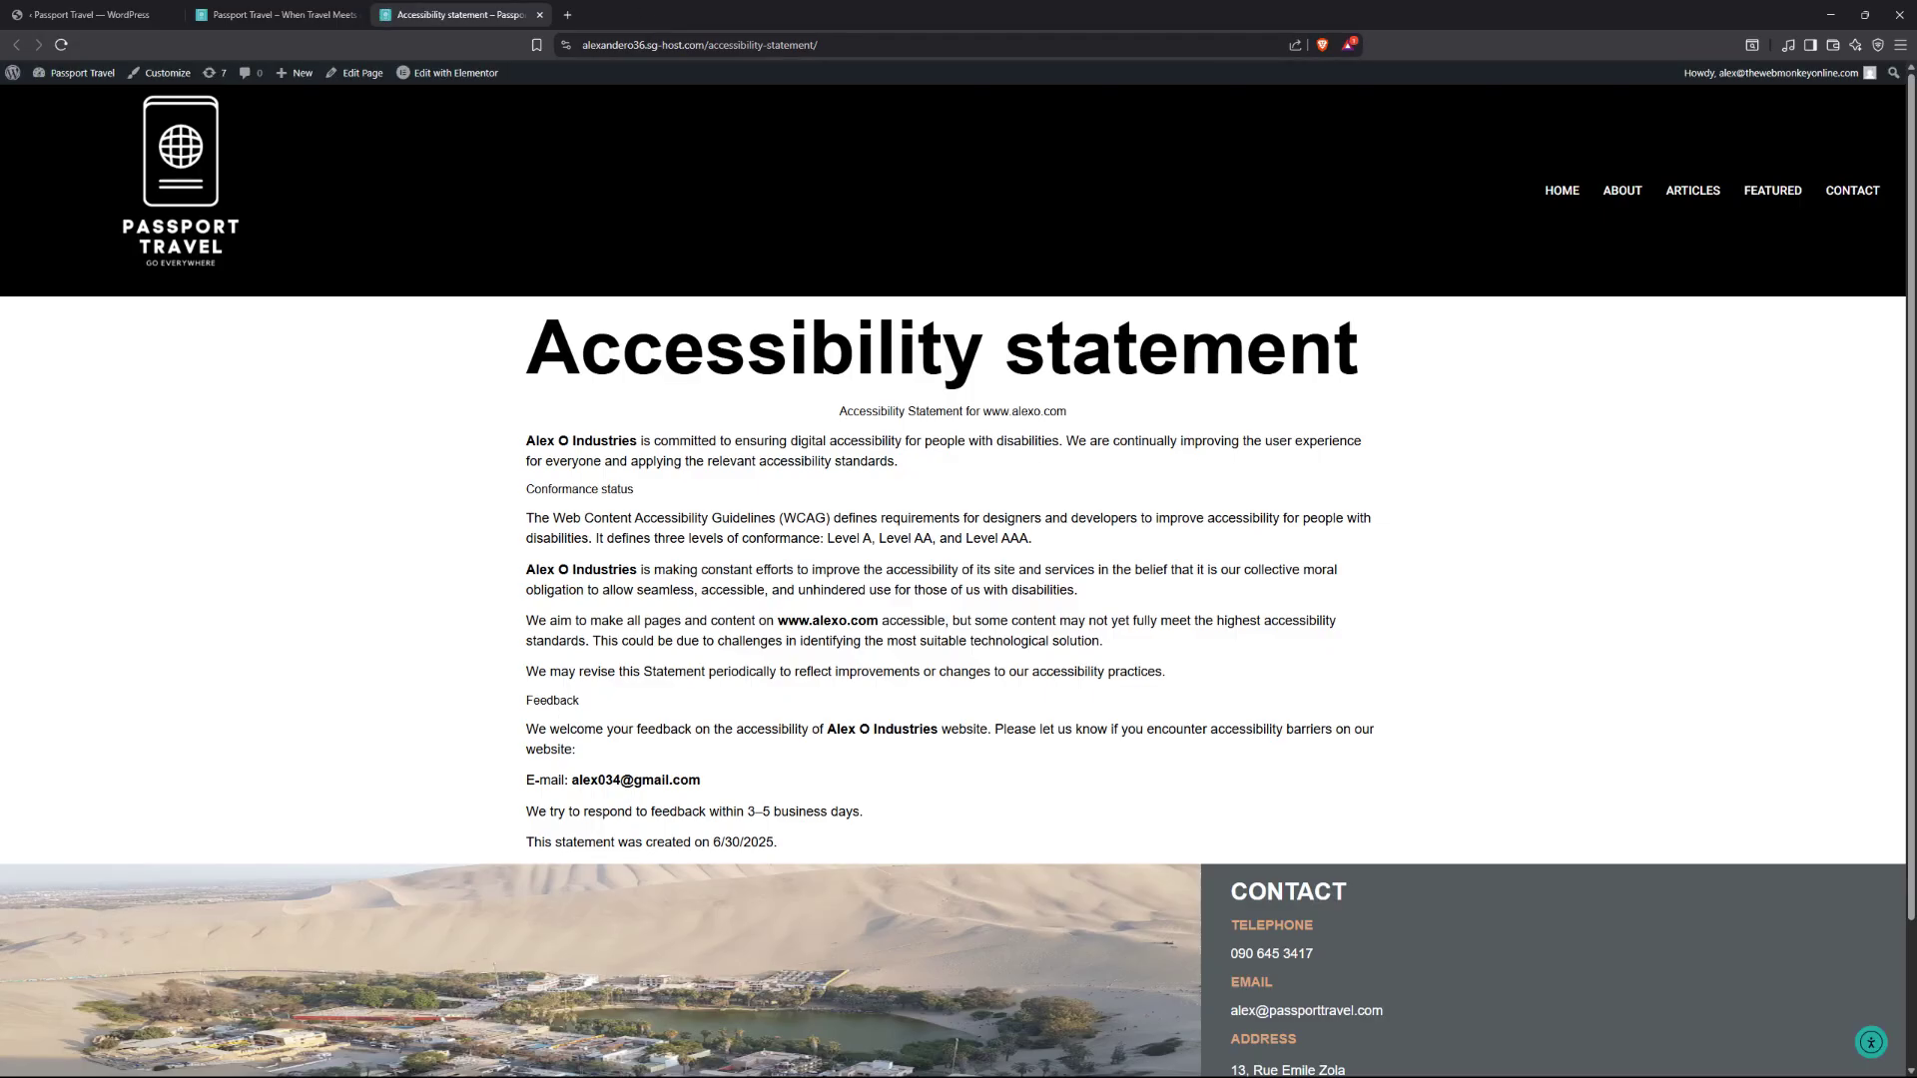
pyautogui.click(539, 14)
pyautogui.click(90, 14)
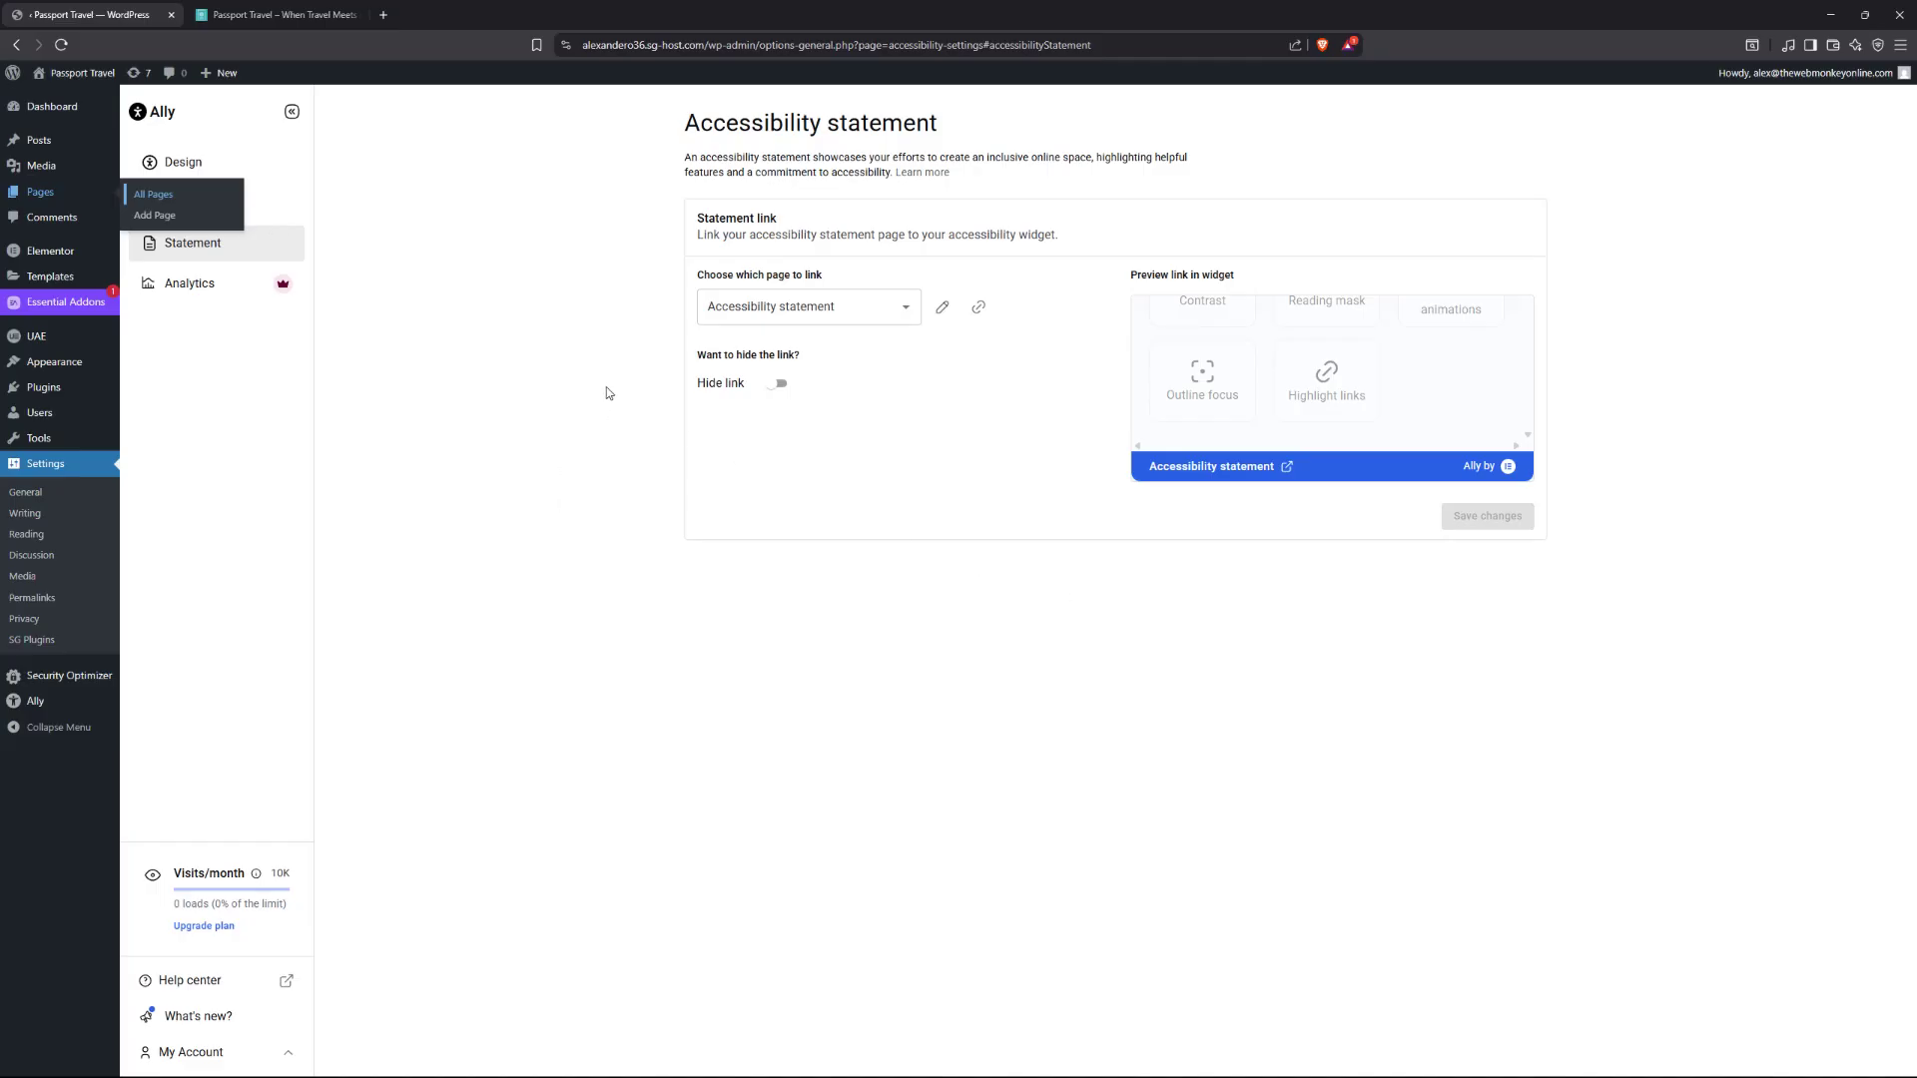
pyautogui.click(221, 1053)
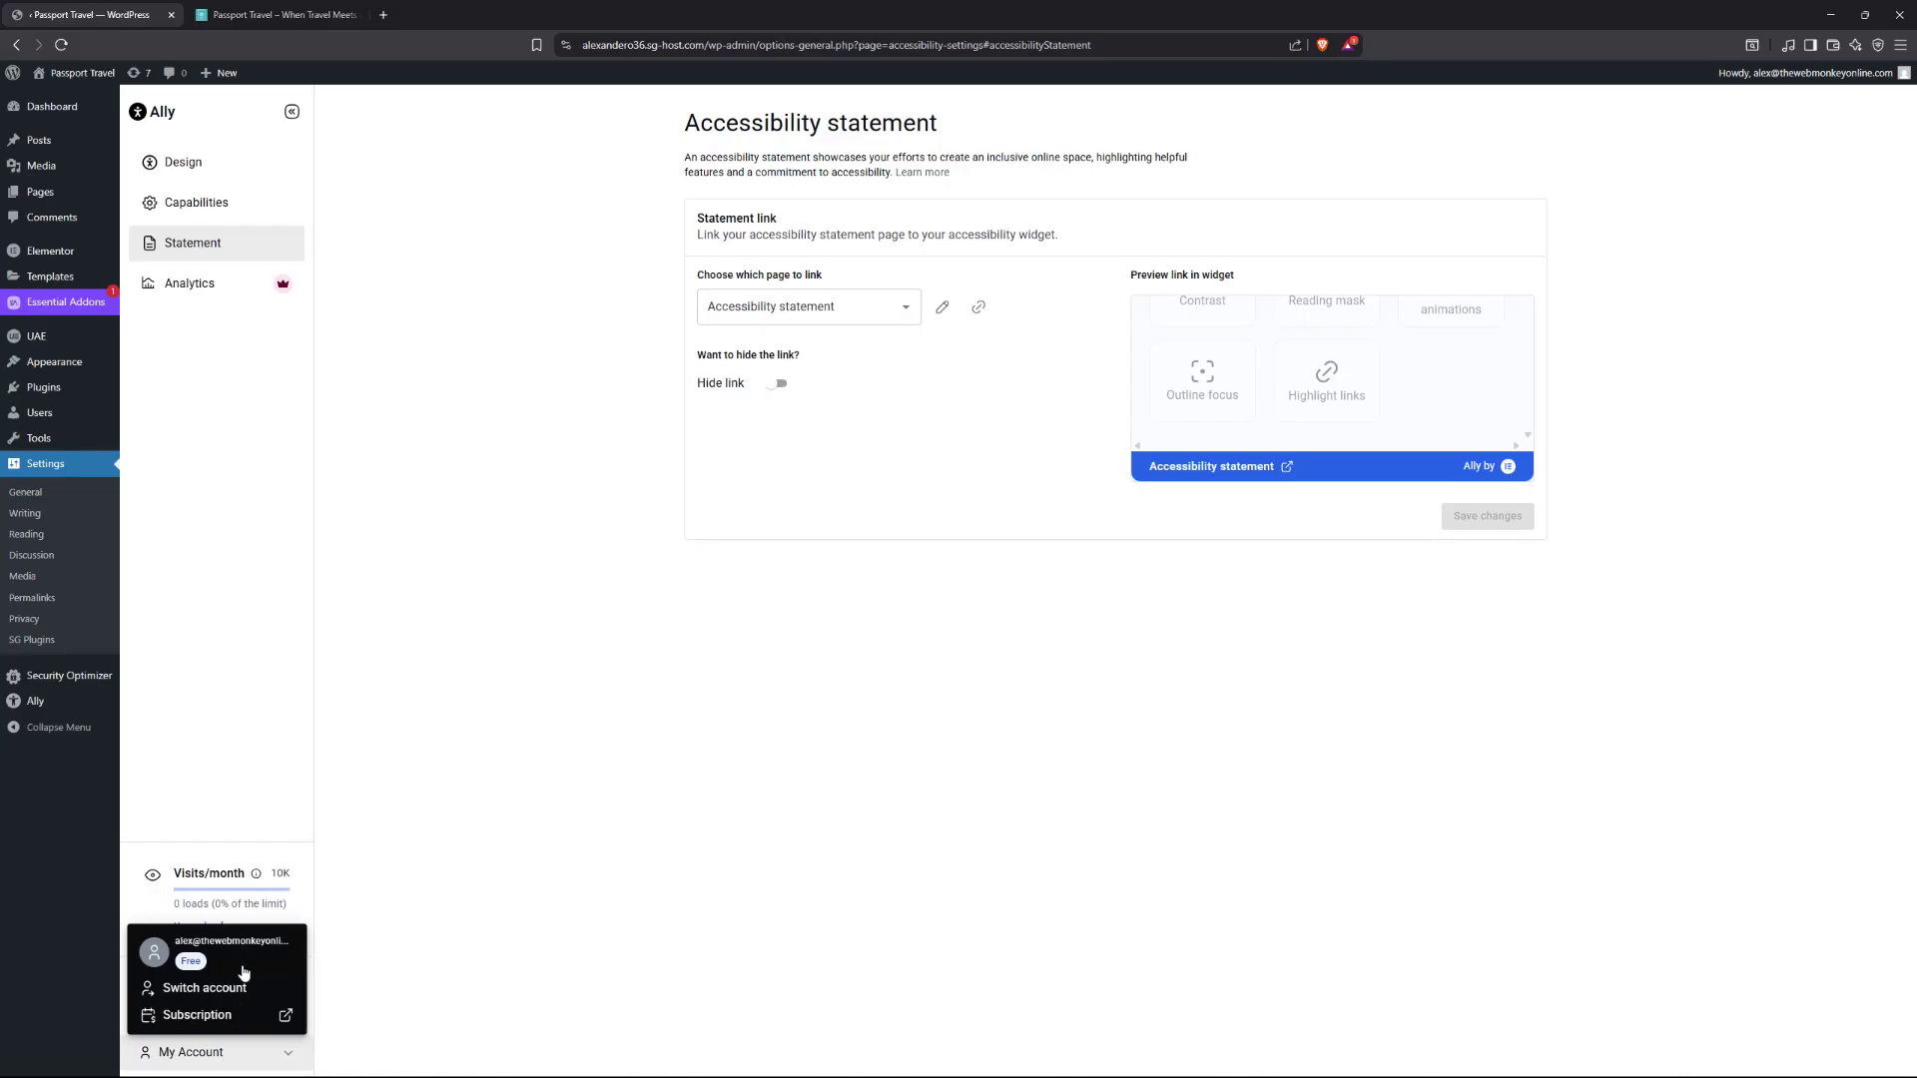
pyautogui.click(264, 704)
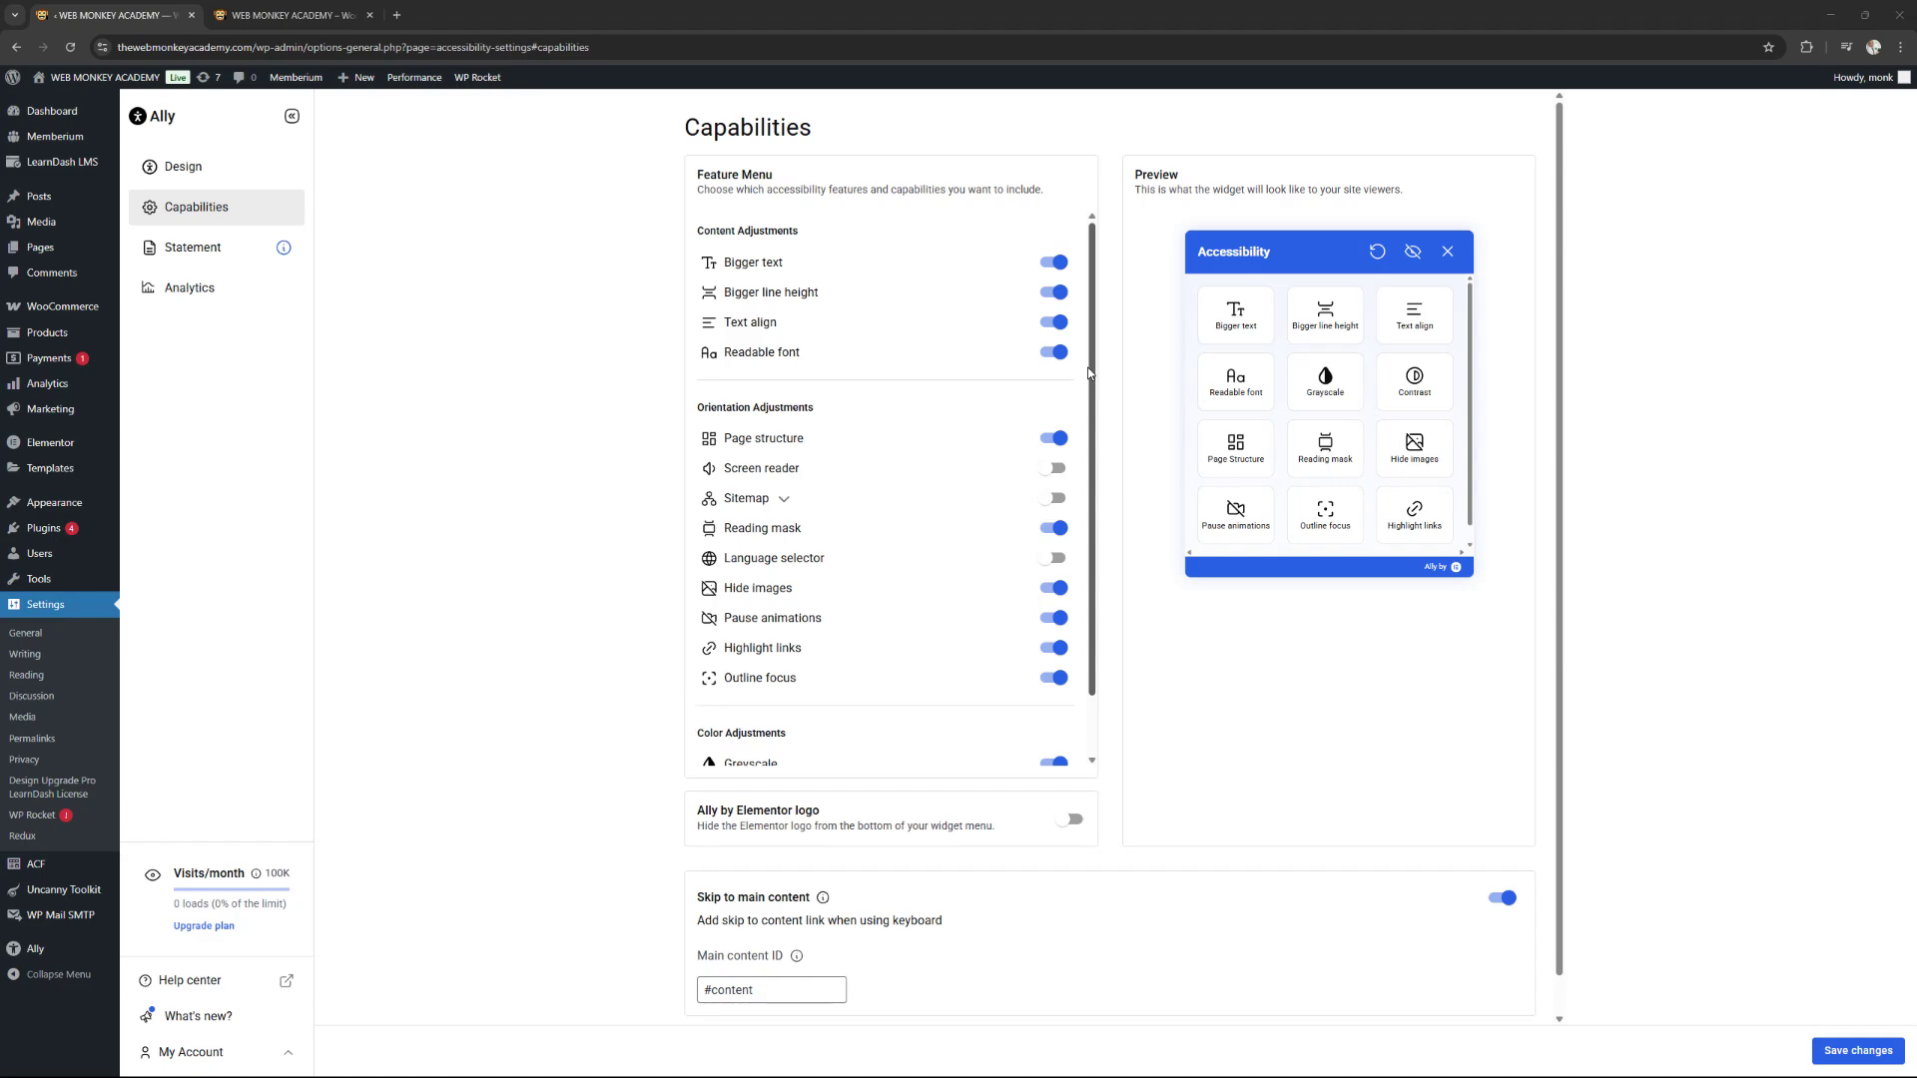
# Enable Screen reader, Language selector and hiding the Ally by Elementor logo, then save and view the site.
pyautogui.click(1058, 469)
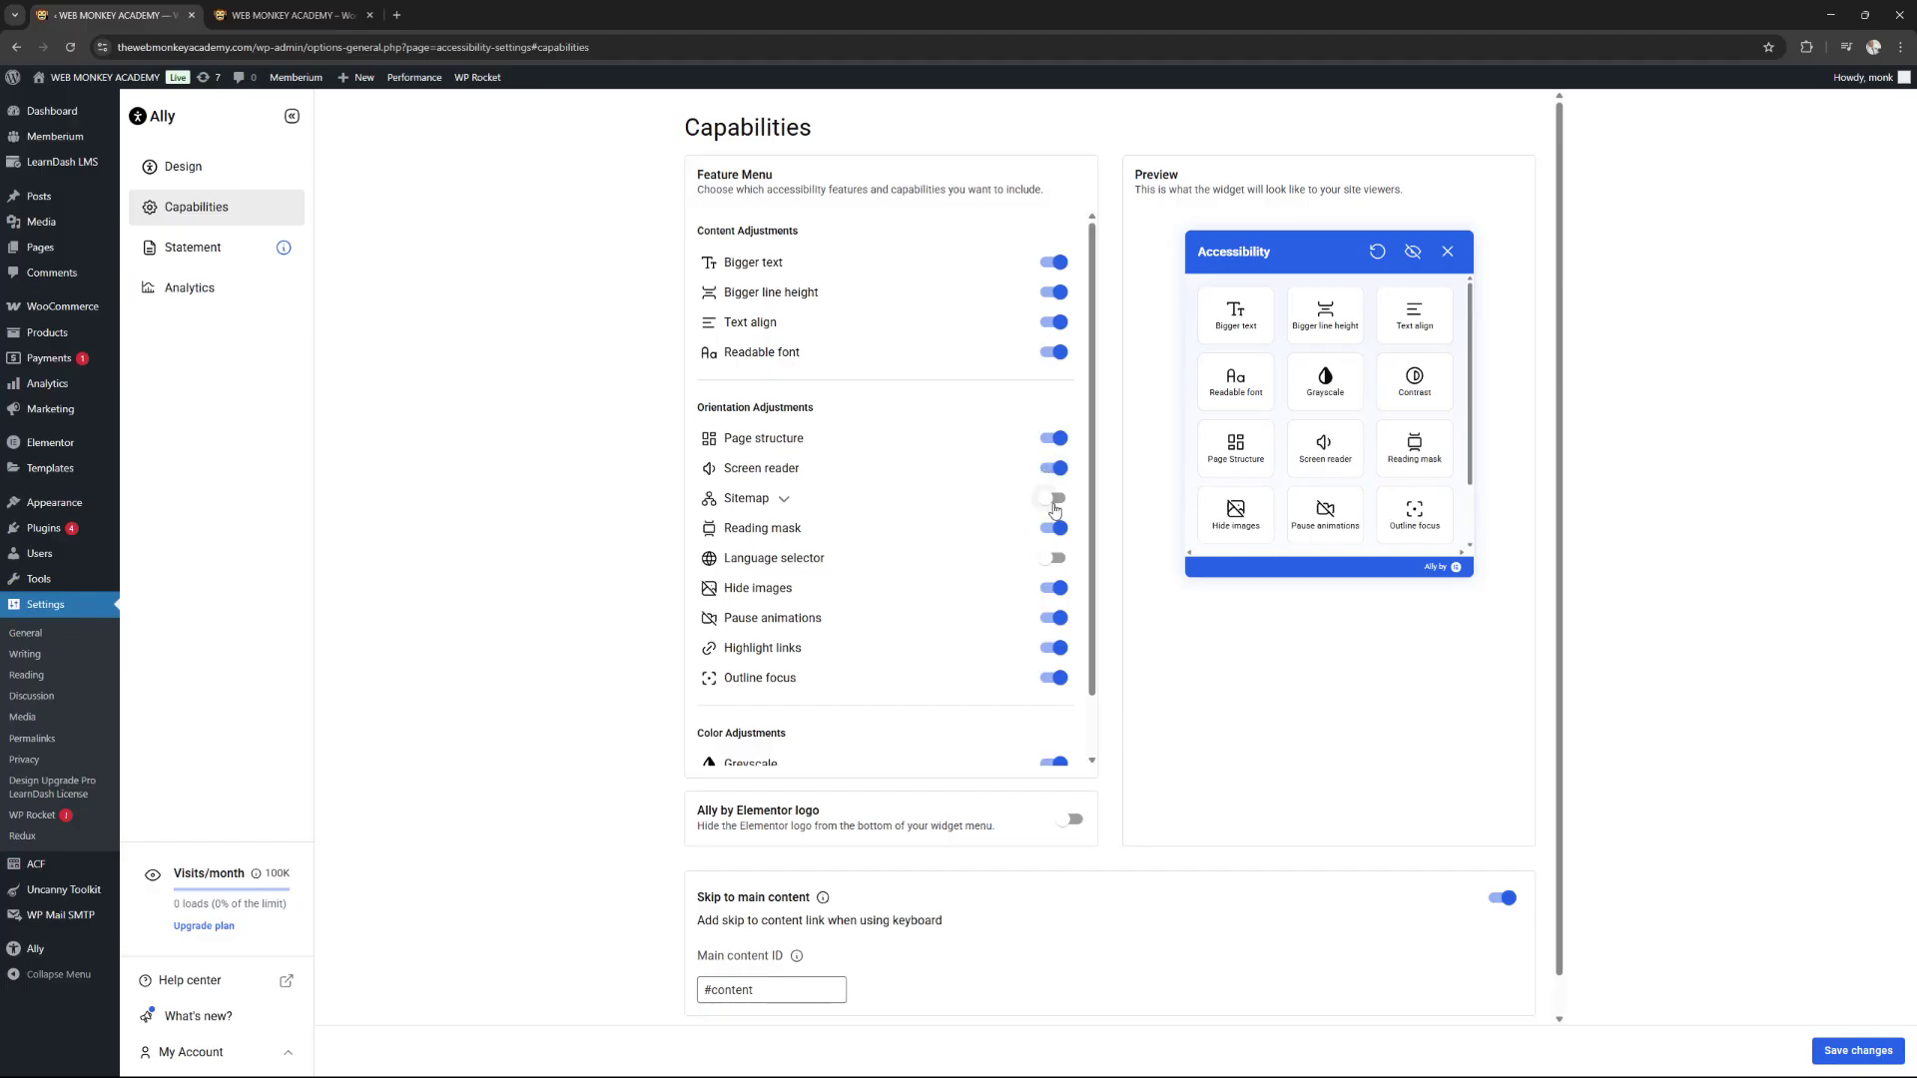
pyautogui.click(1056, 561)
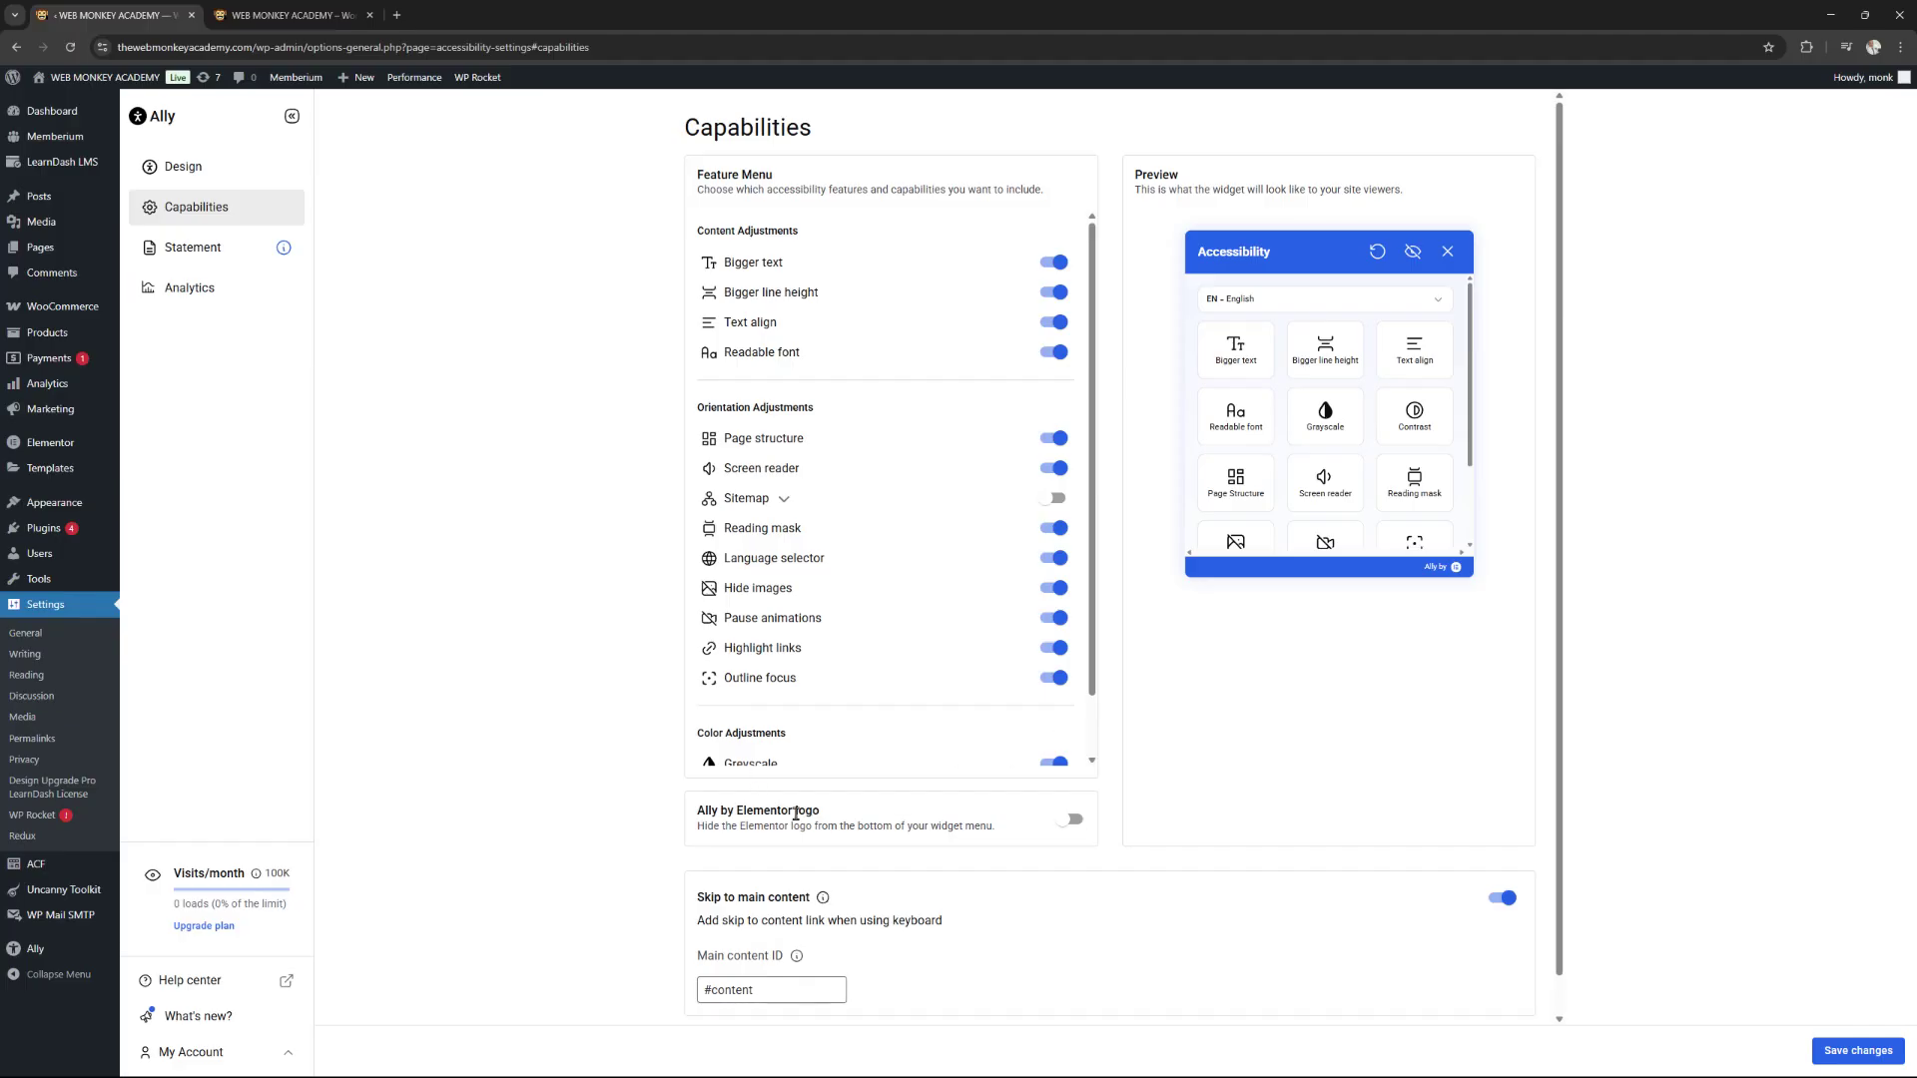
pyautogui.click(1071, 820)
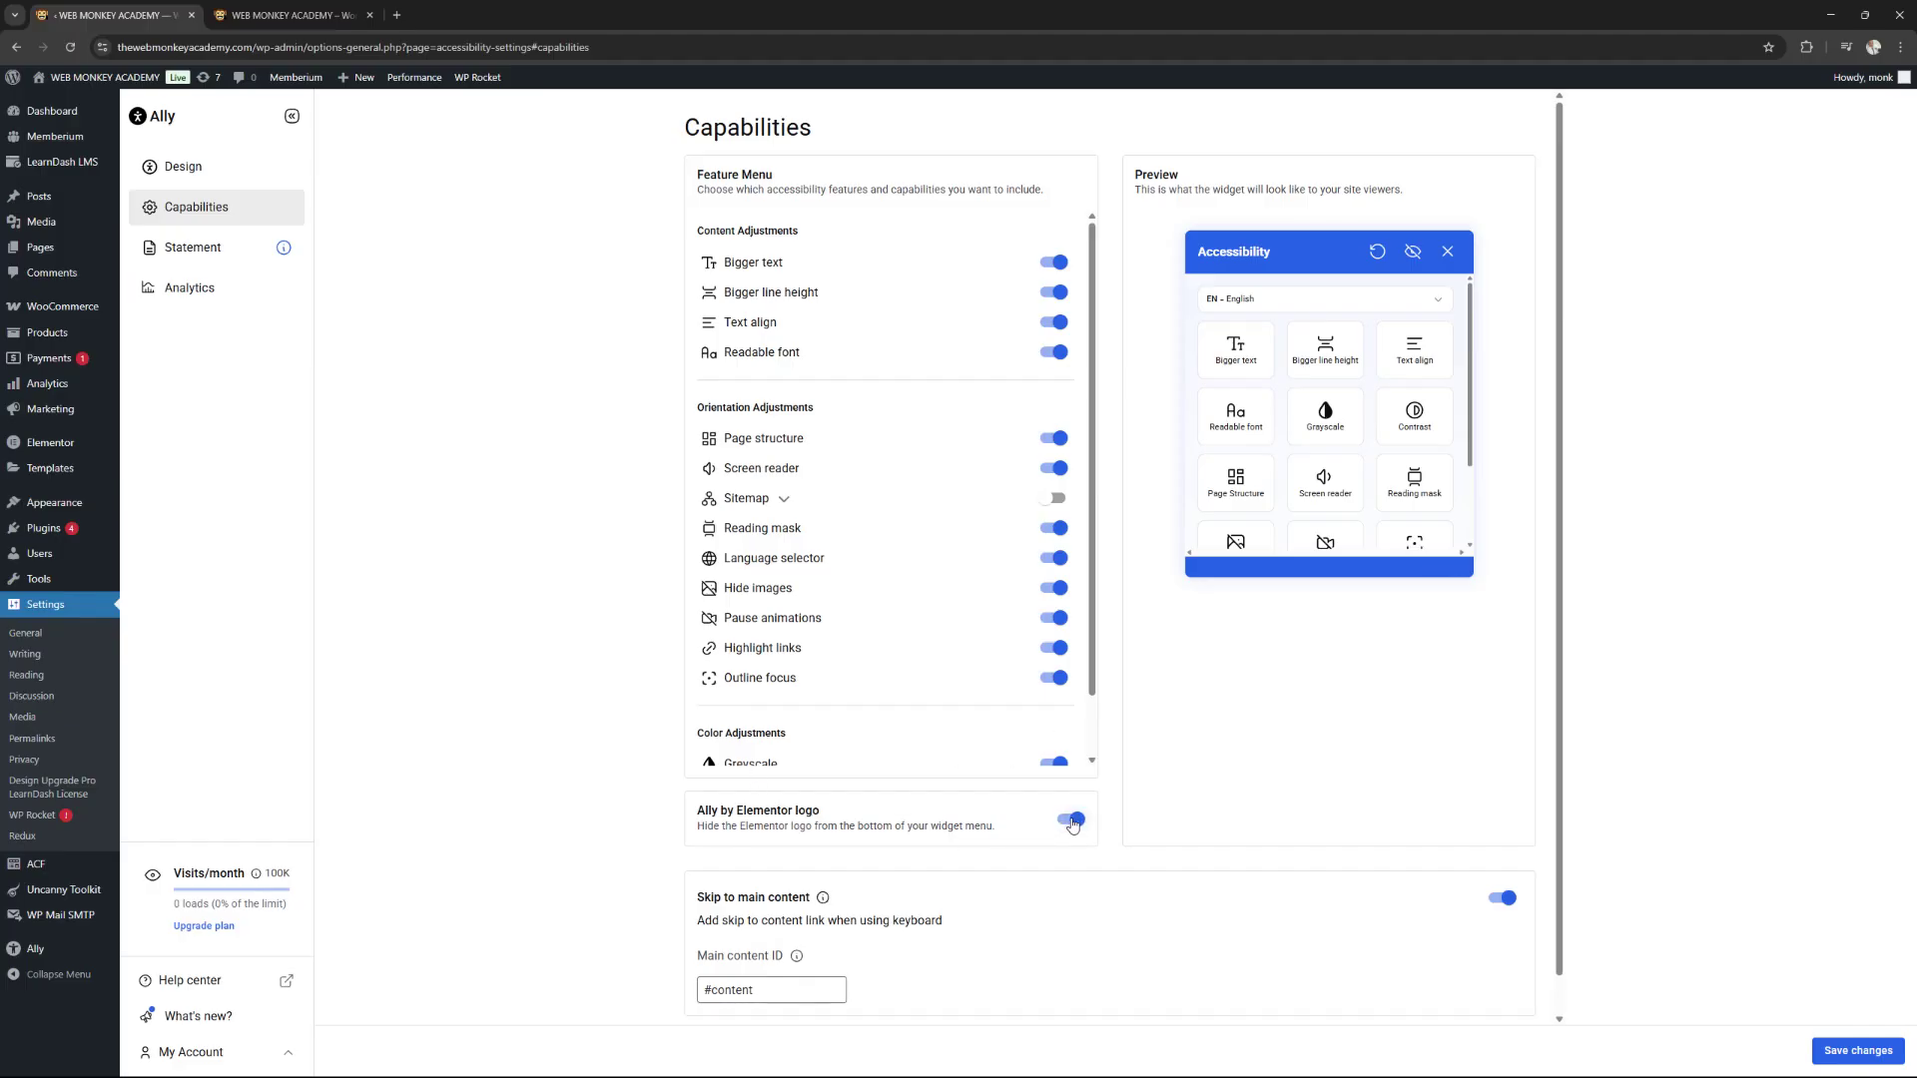
pyautogui.click(1846, 1054)
pyautogui.click(286, 16)
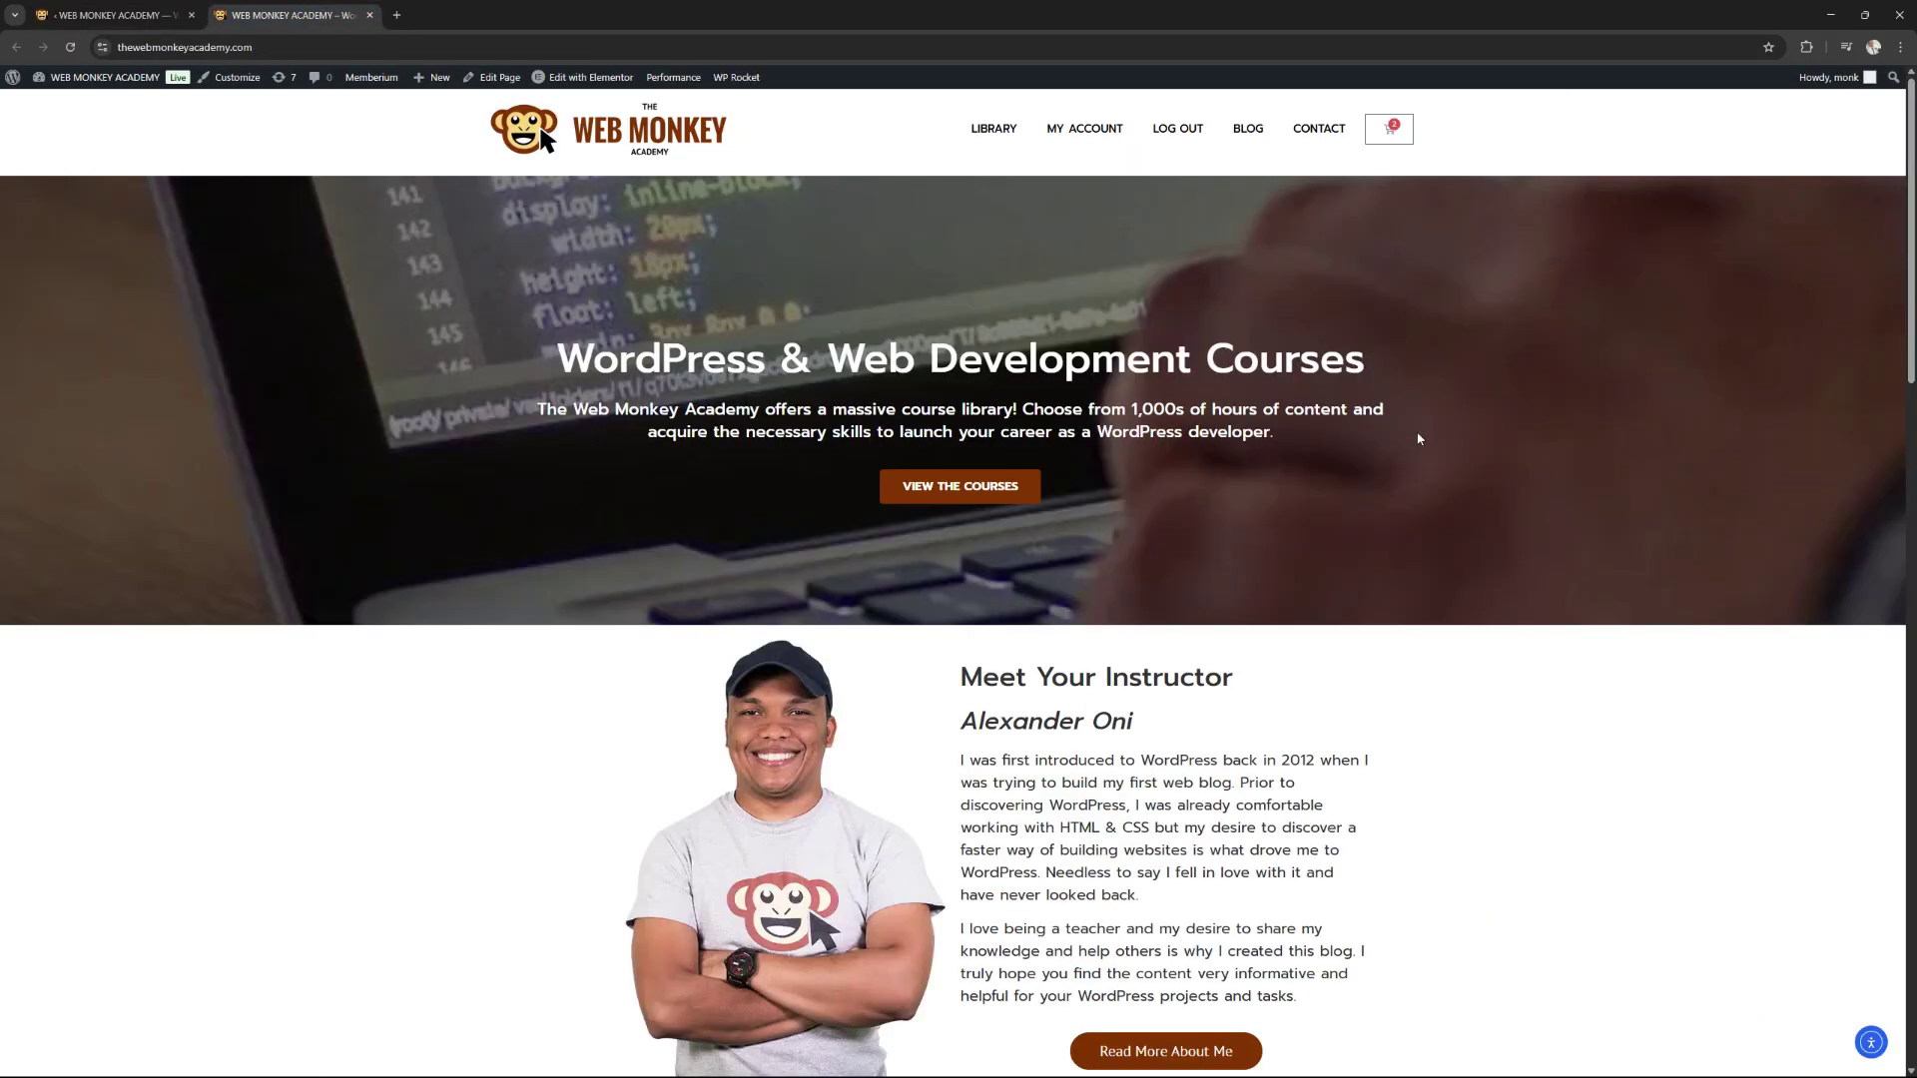
# Open the accessibility widget and cycle the screen reader through normal, fast, slow and back to normal.
pyautogui.click(1870, 1041)
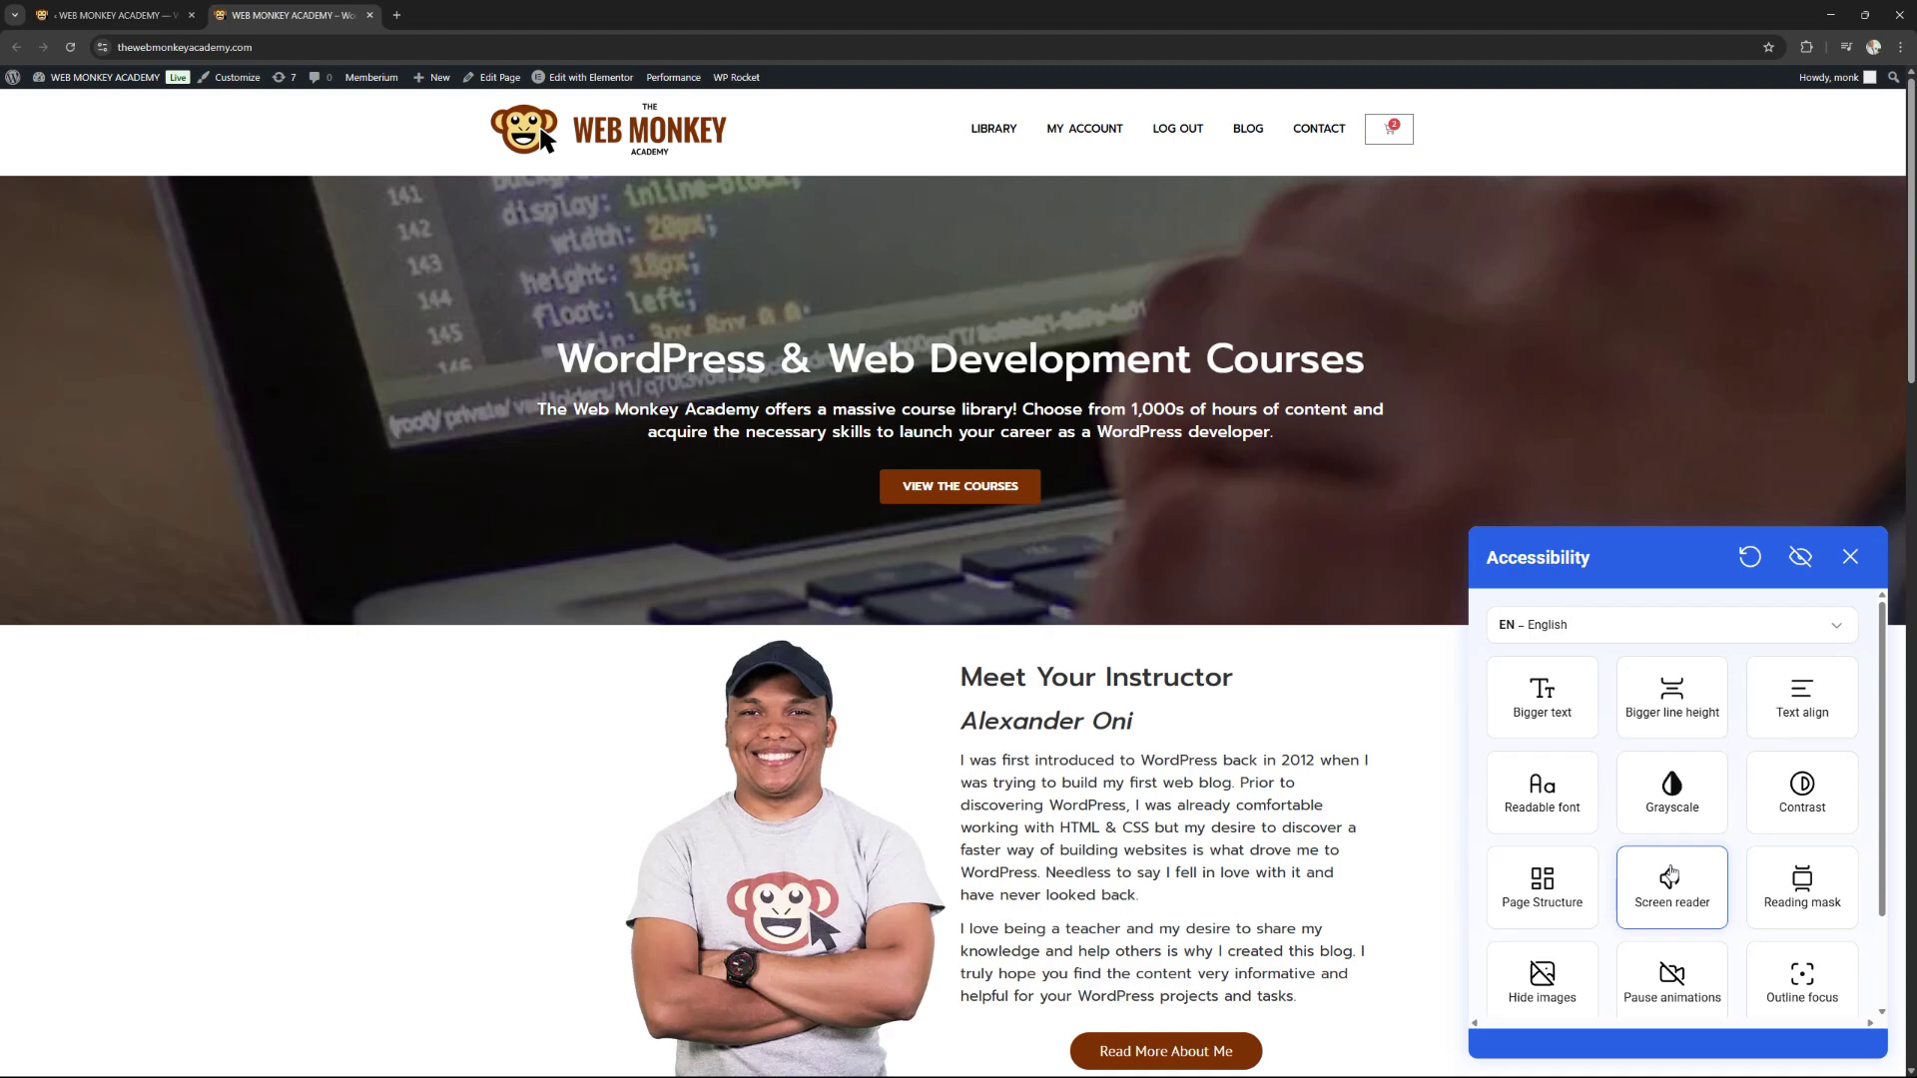
pyautogui.click(1671, 876)
pyautogui.click(1670, 875)
pyautogui.click(1672, 876)
pyautogui.click(1675, 882)
# Have the screen reader read the two instructor paragraphs, then turn the screen reader off.
pyautogui.click(1676, 885)
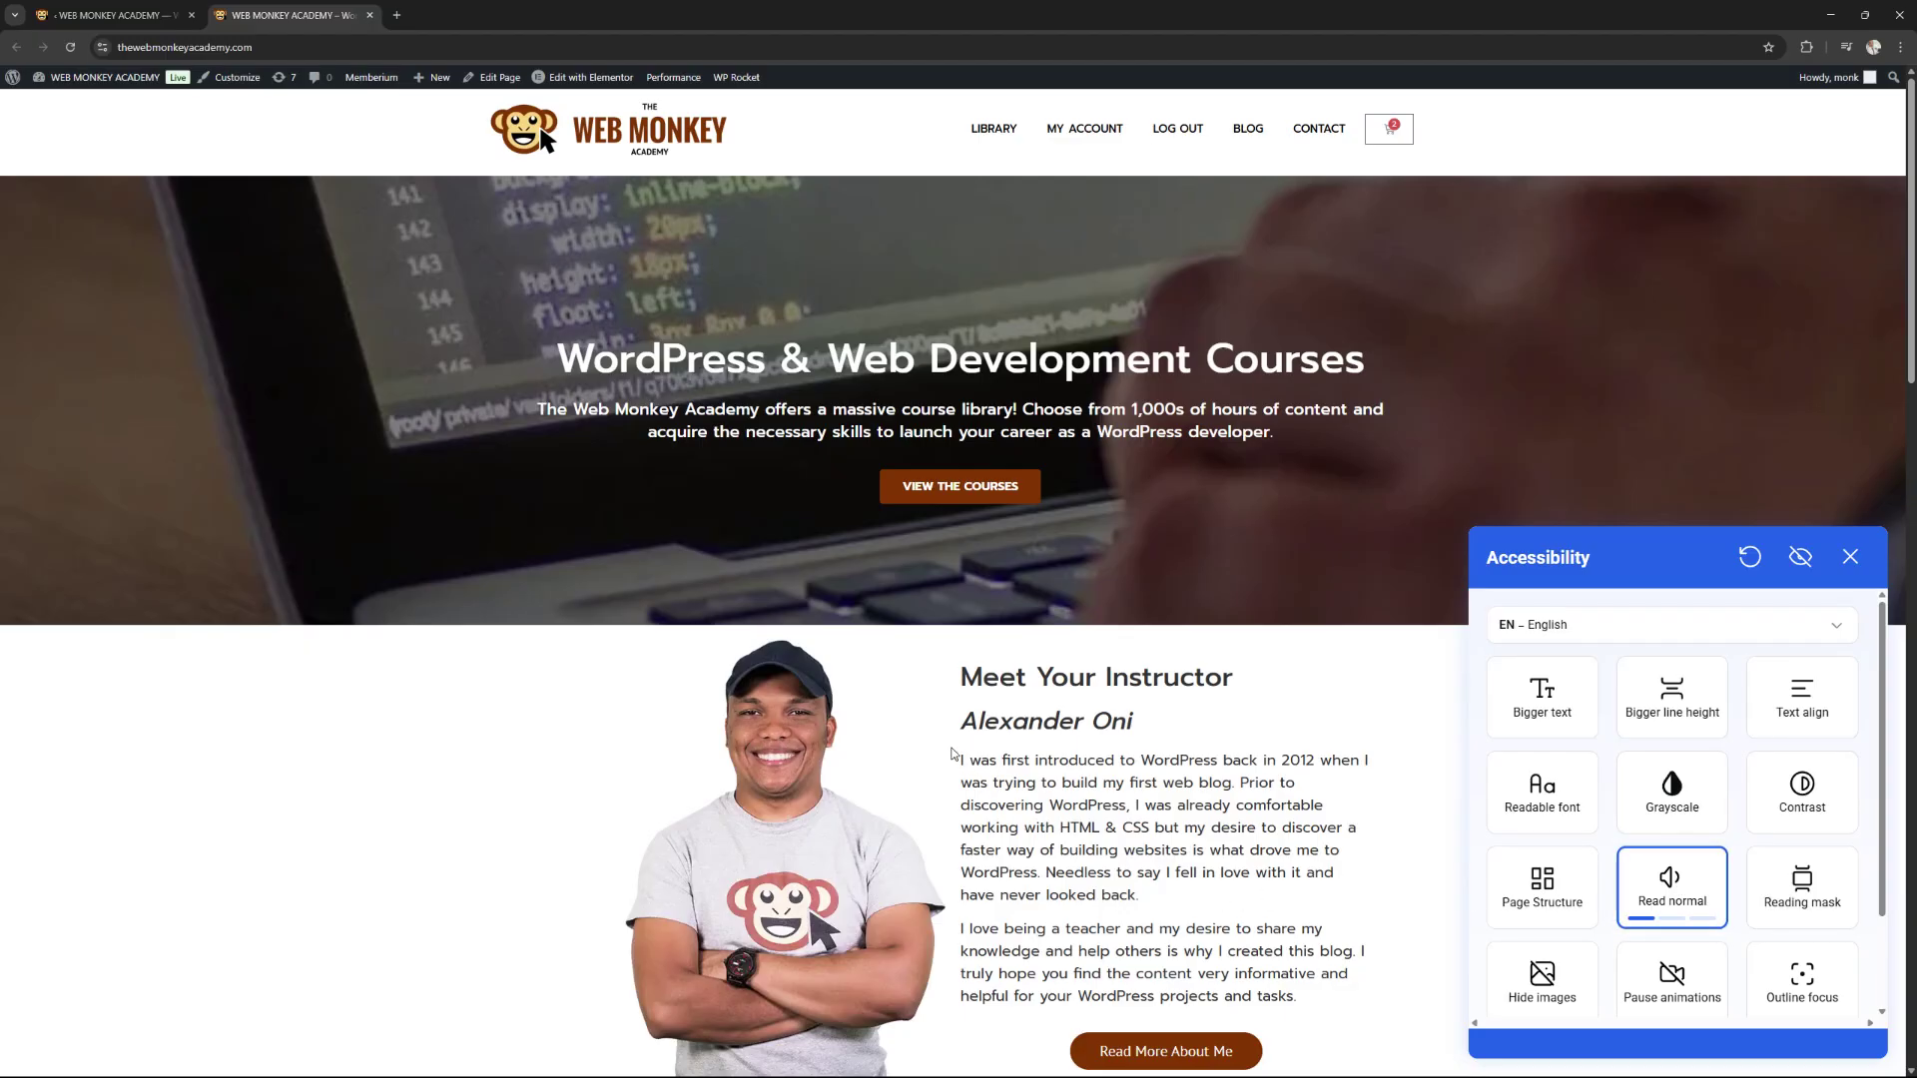
pyautogui.moveTo(958, 761); pyautogui.dragTo(1316, 986)
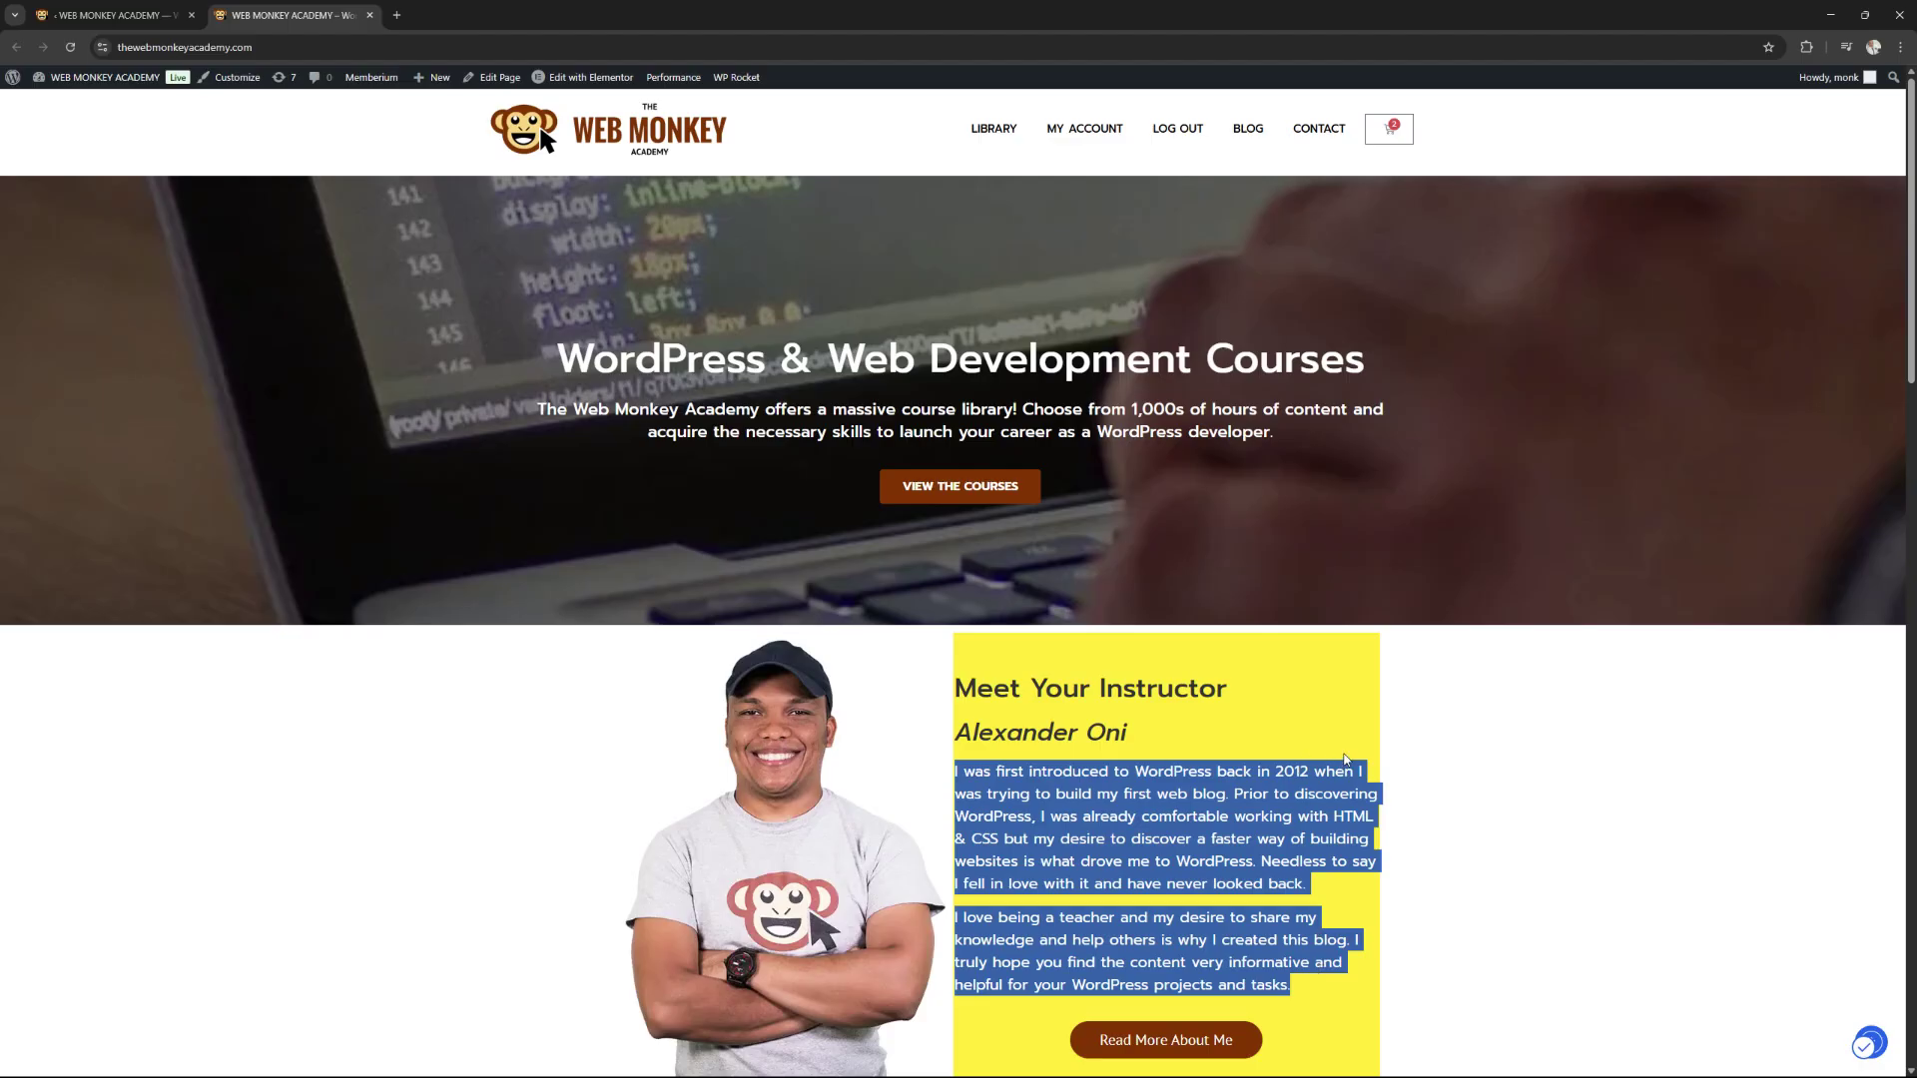
pyautogui.click(1405, 744)
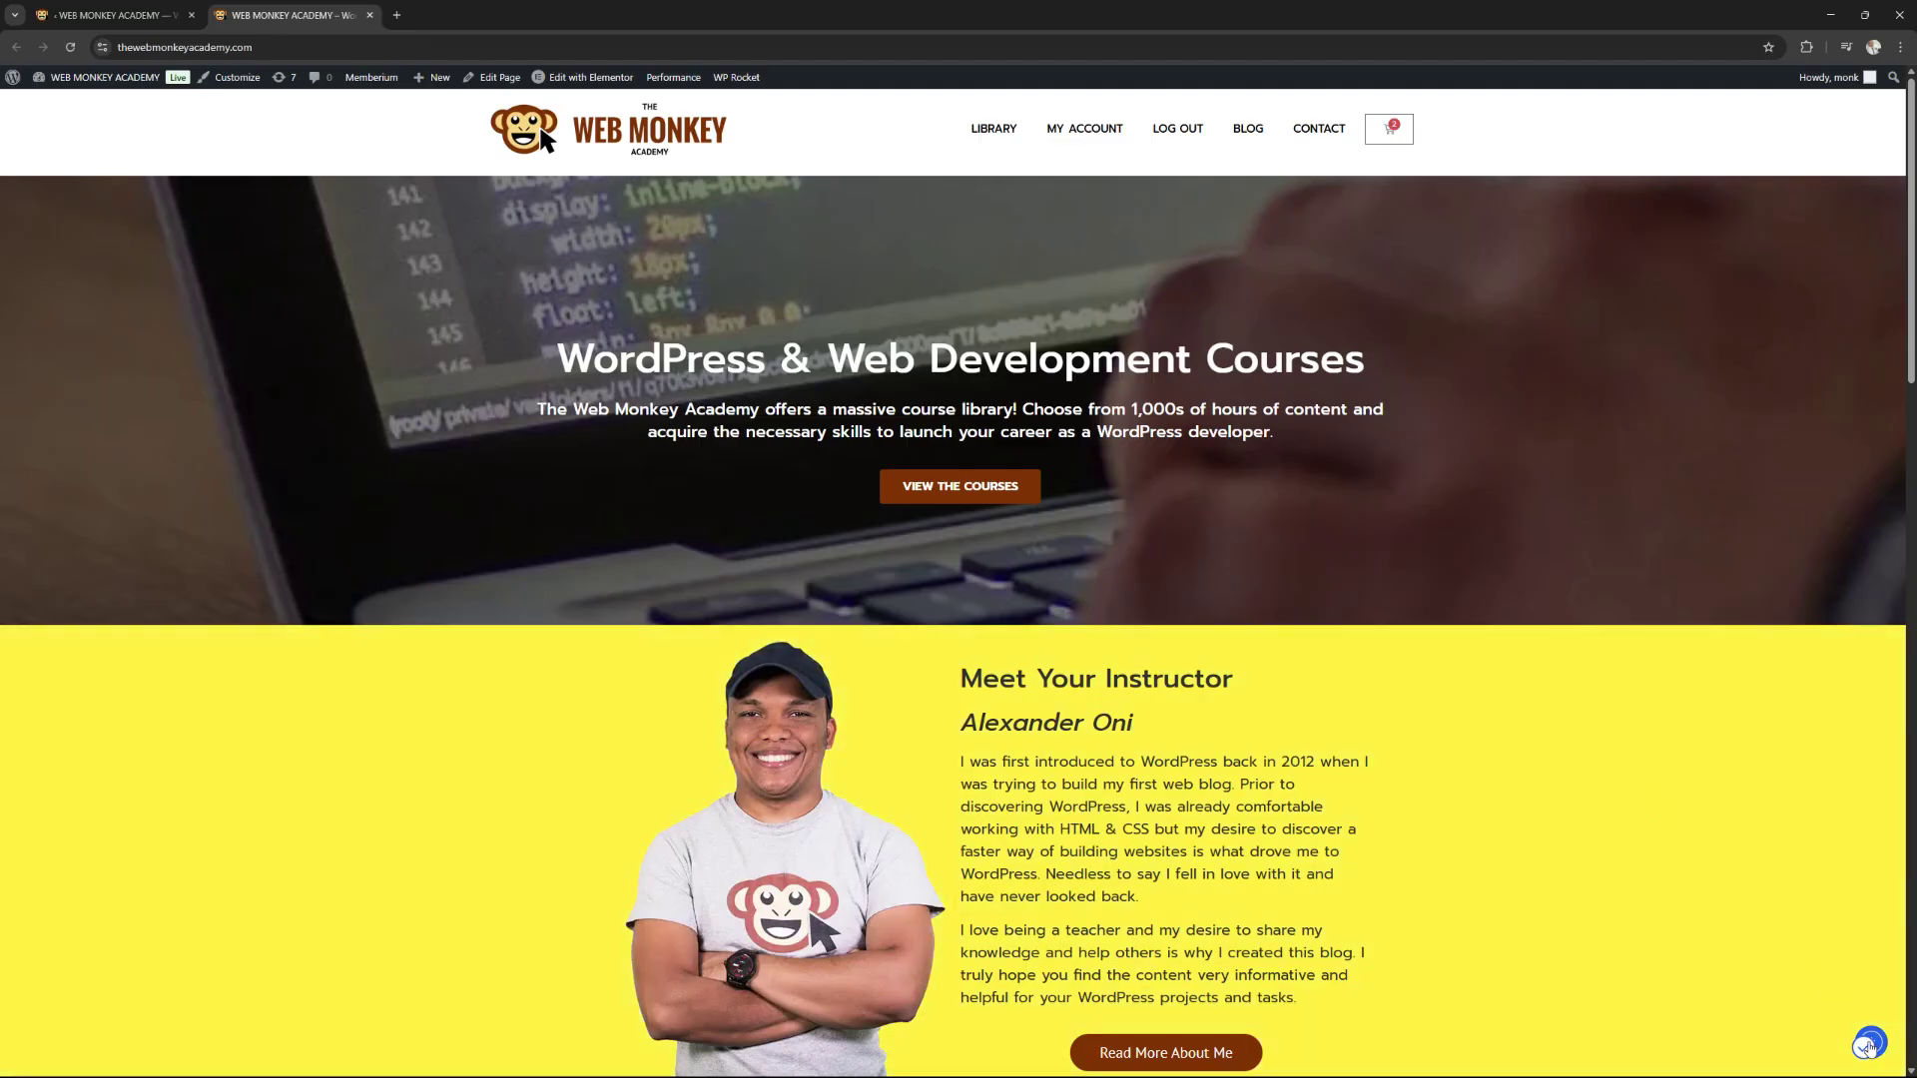
pyautogui.click(1867, 1045)
pyautogui.click(1698, 883)
pyautogui.click(1678, 901)
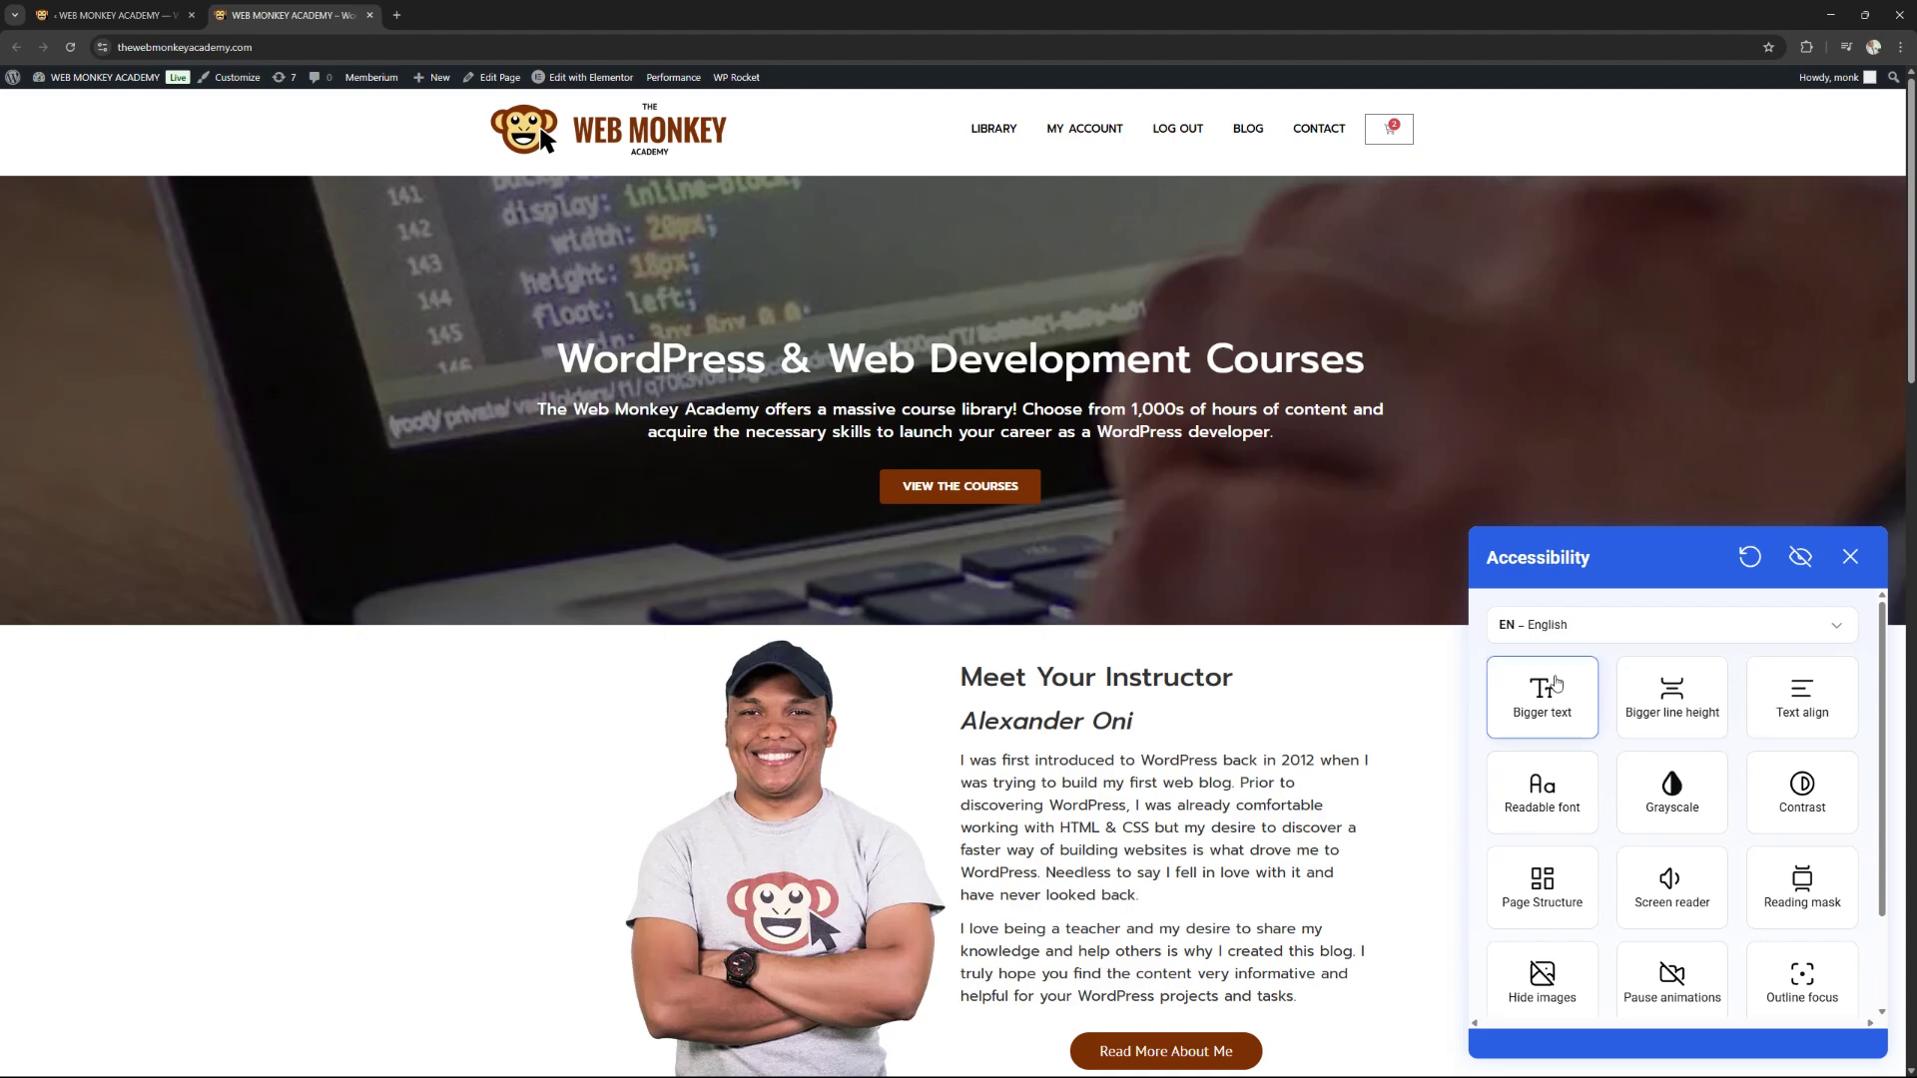
# Switch the widget language to FR – Français, then to IT – Italiano.
pyautogui.click(1589, 637)
pyautogui.scroll(4, 1684, 807)
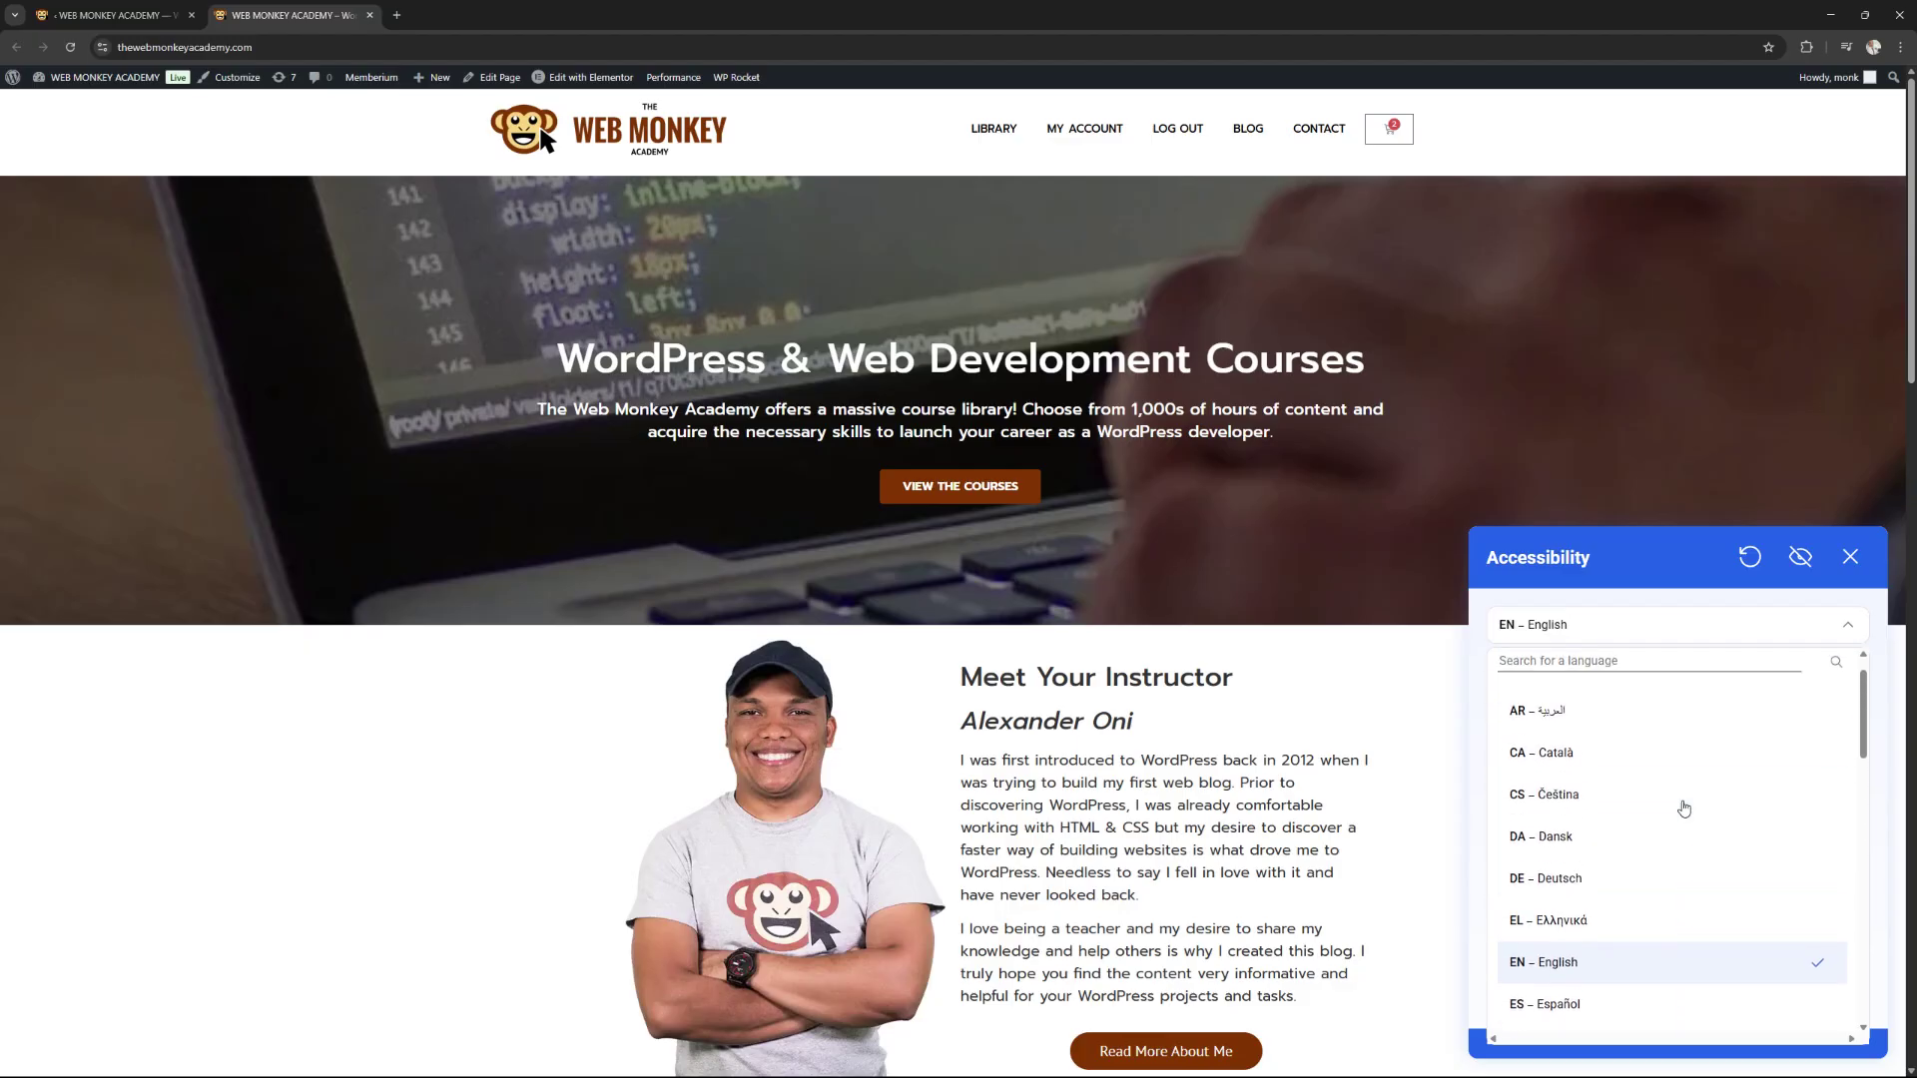
pyautogui.scroll(-4, 1683, 807)
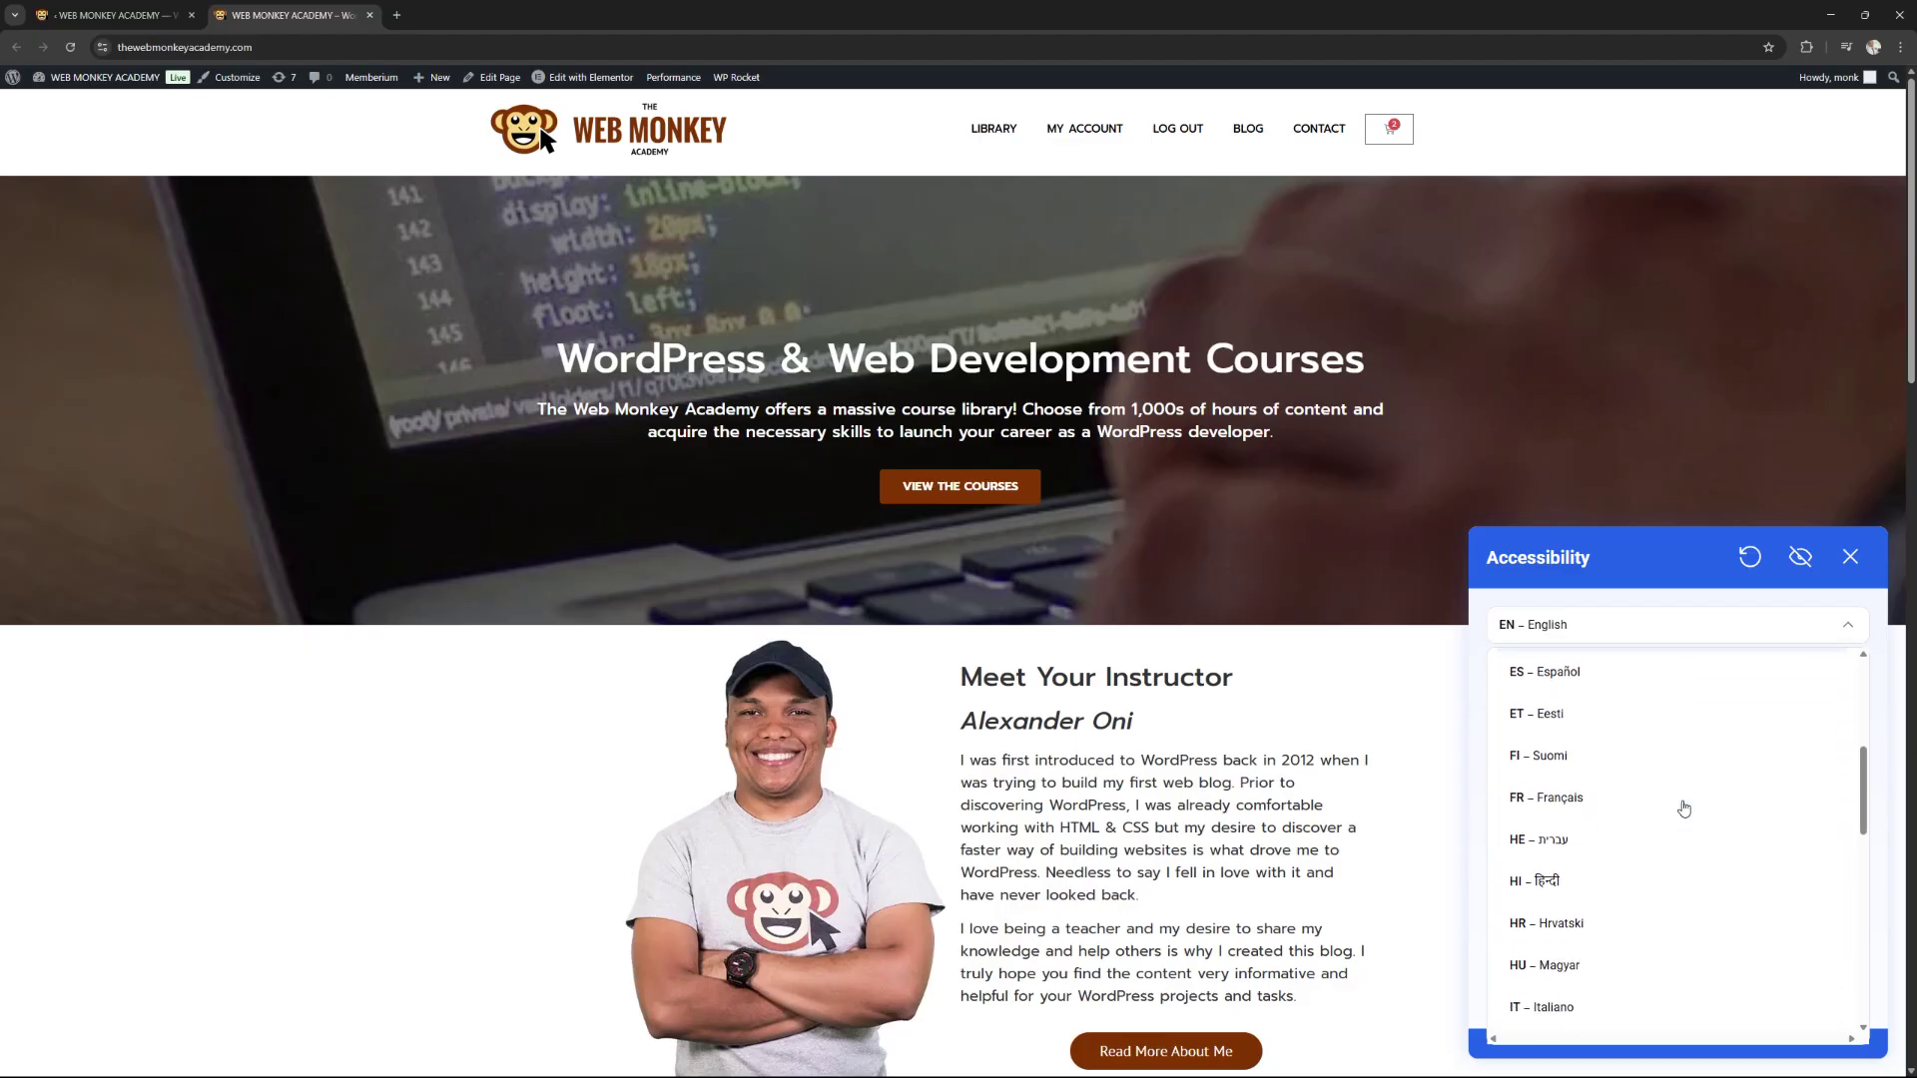
pyautogui.click(1592, 804)
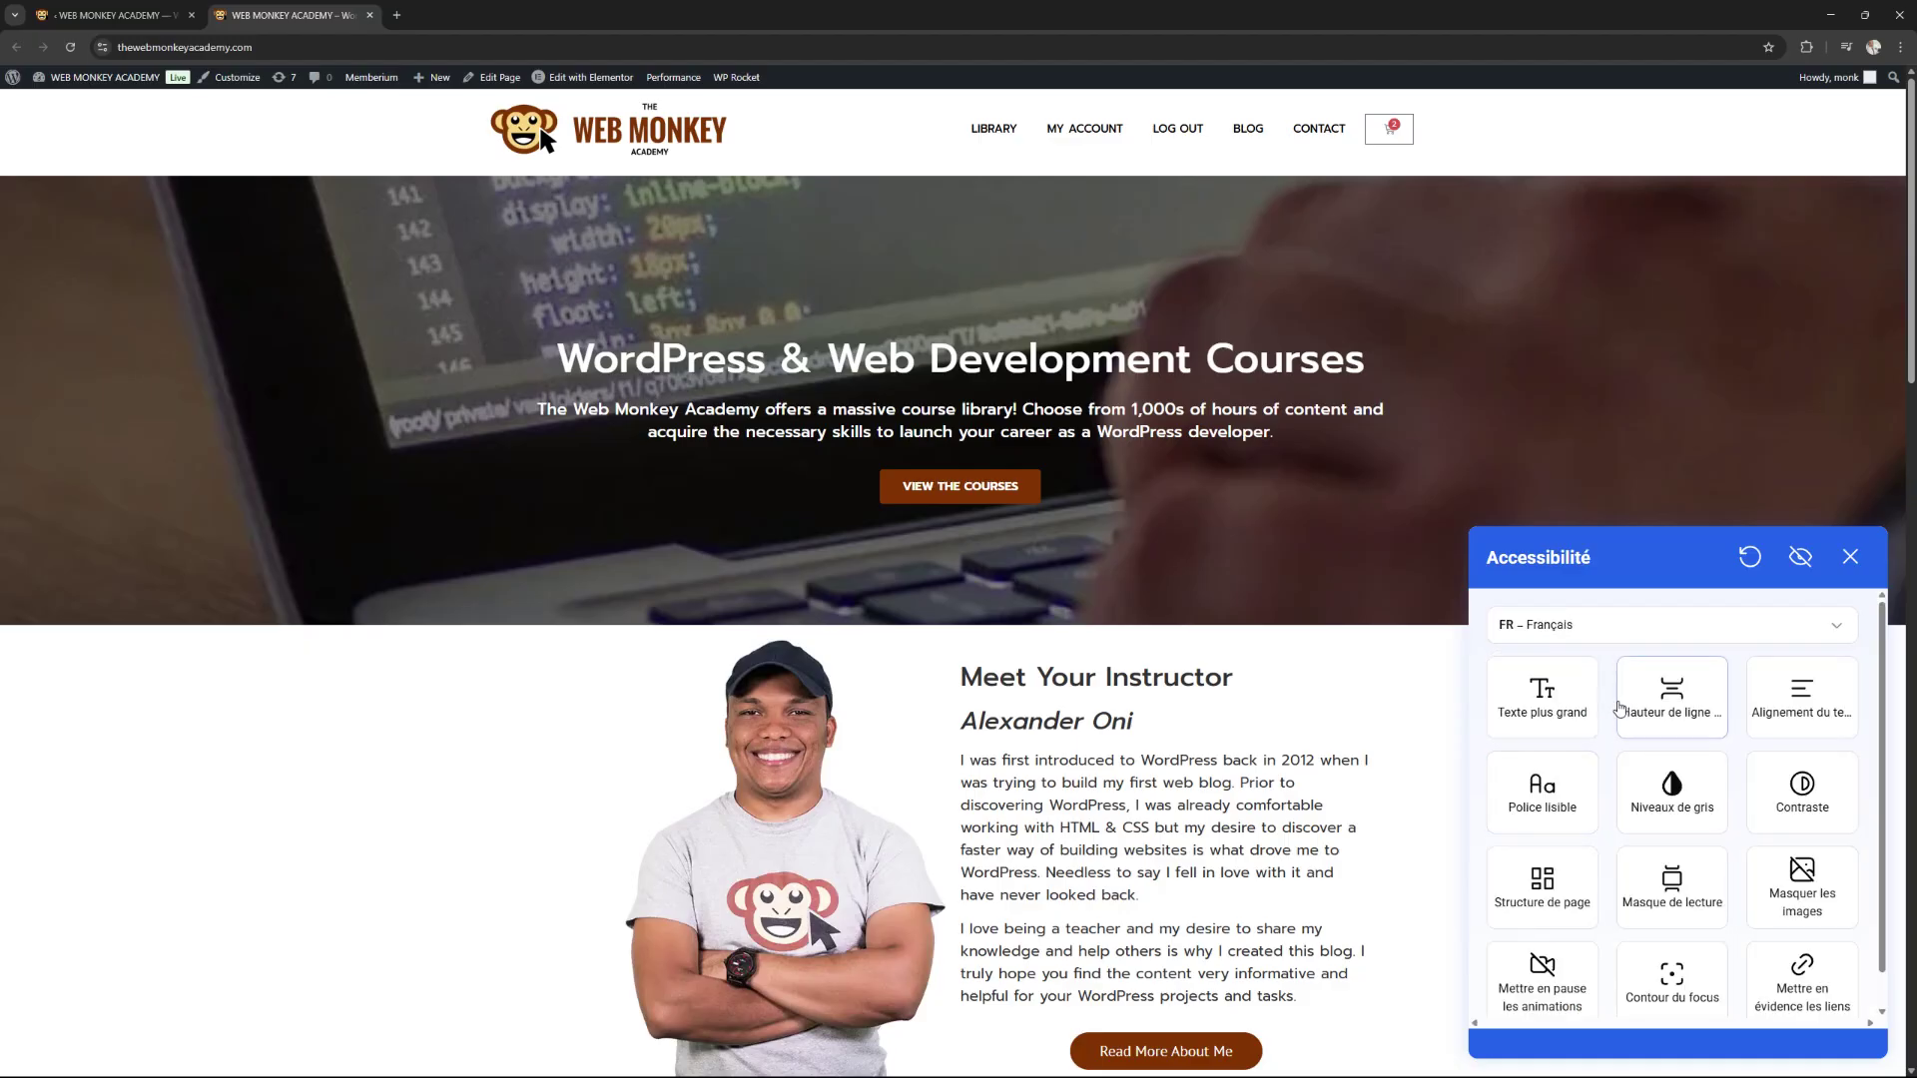
pyautogui.click(1569, 629)
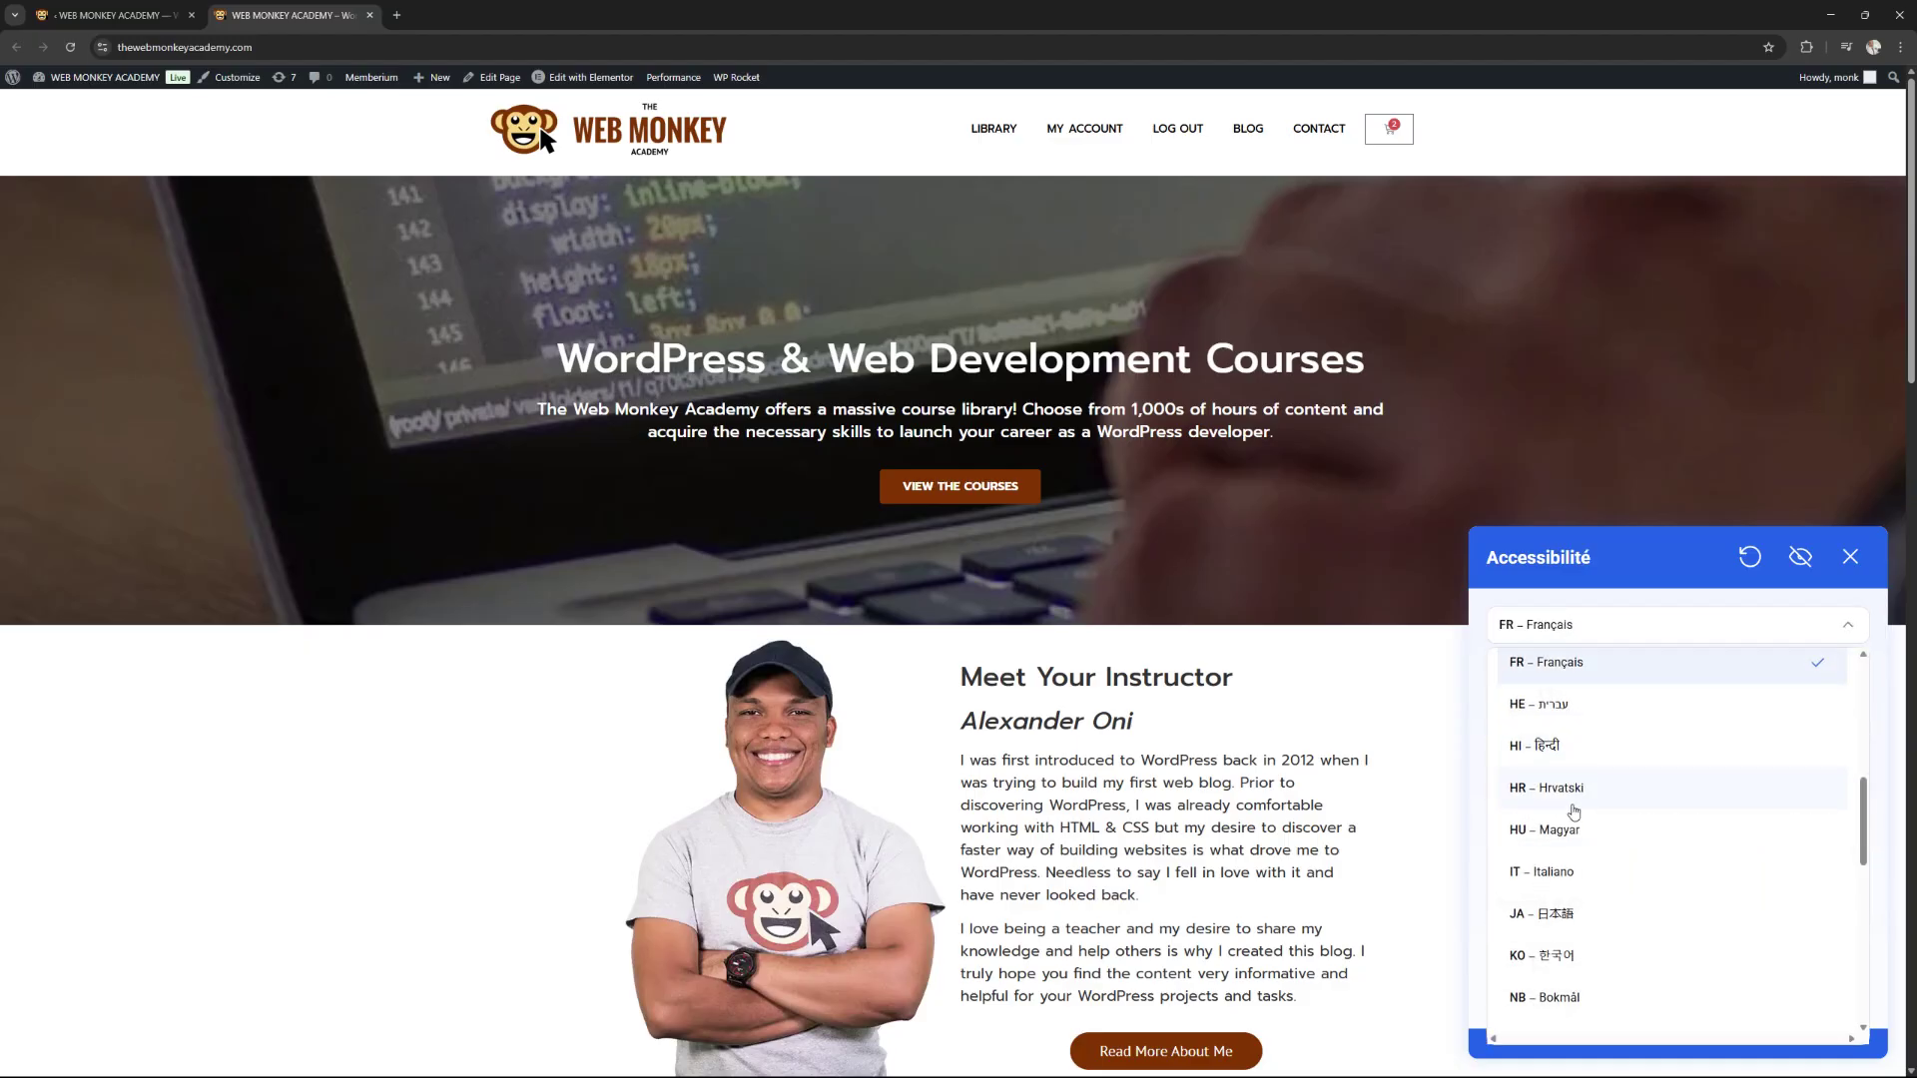
pyautogui.click(1591, 867)
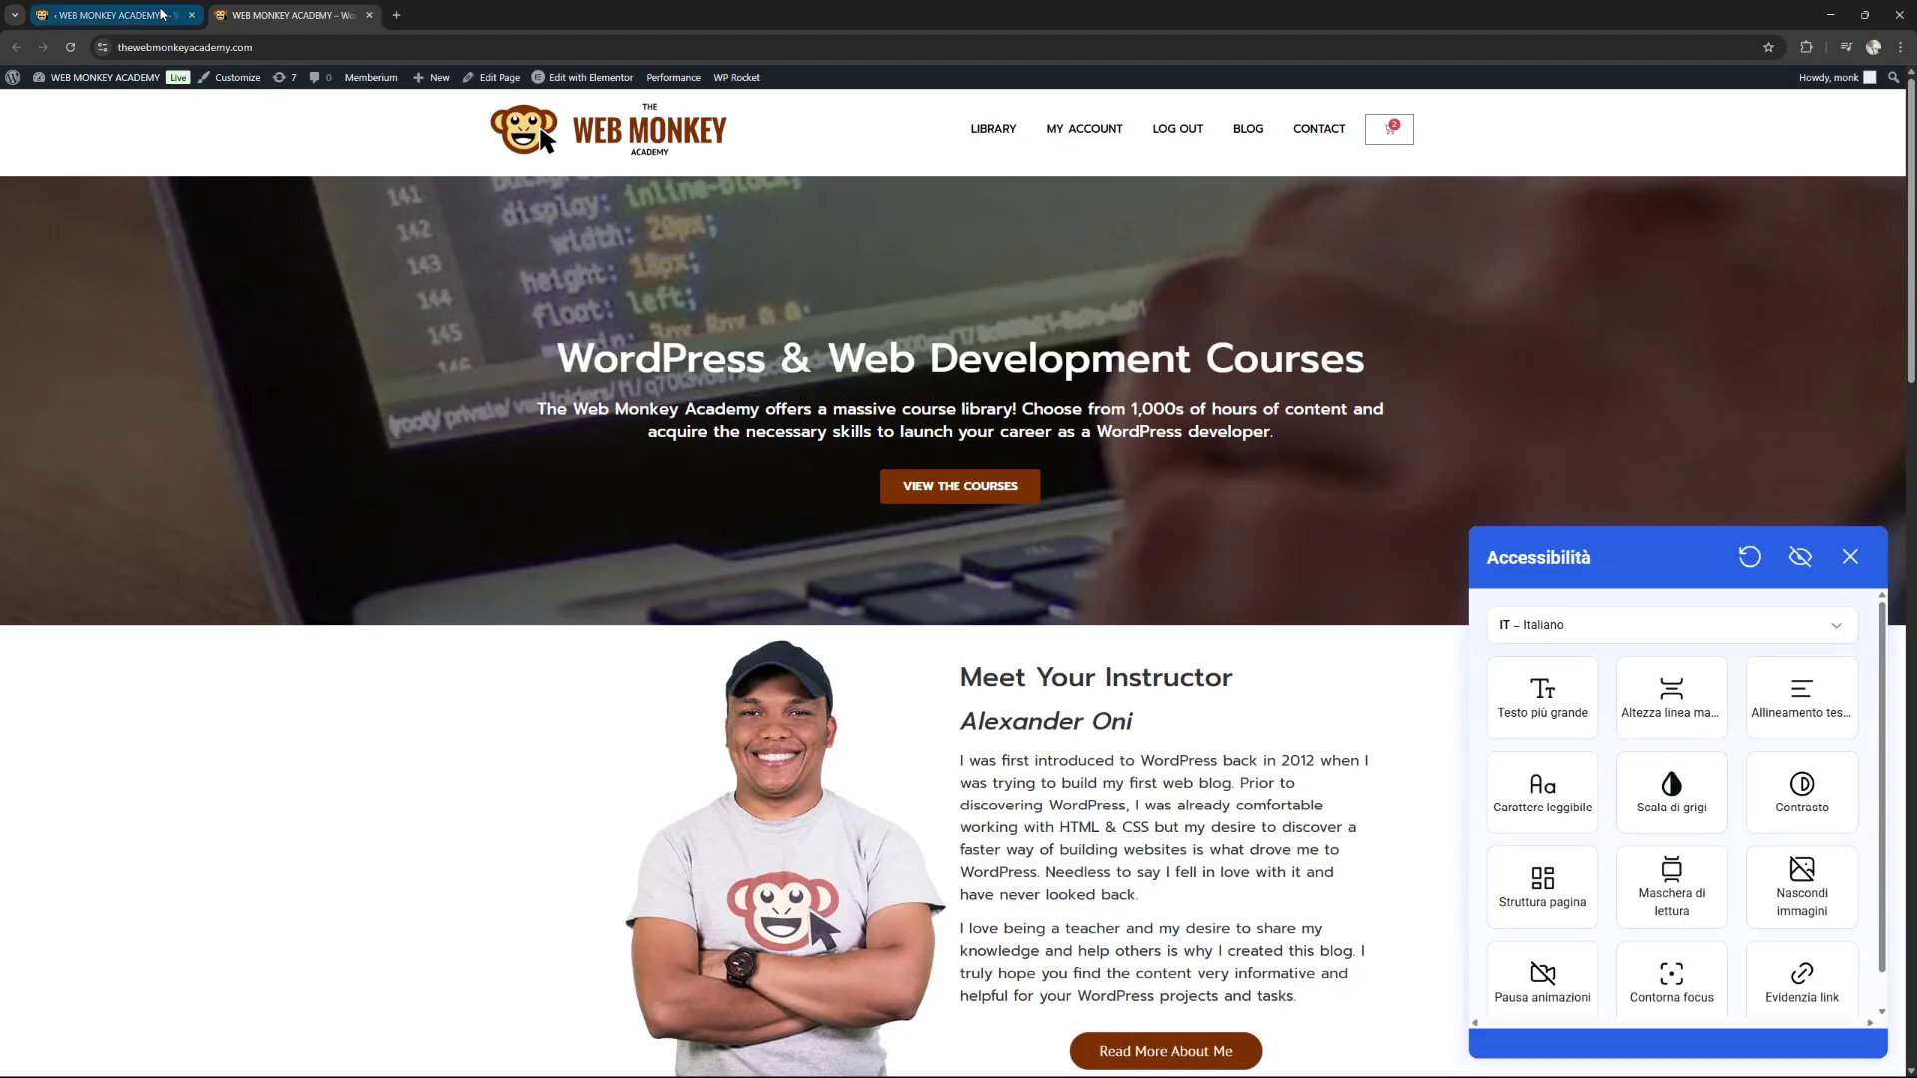
# Open Ally's Analytics page in the admin and check the Widget opens info (6 opens).
pyautogui.click(110, 15)
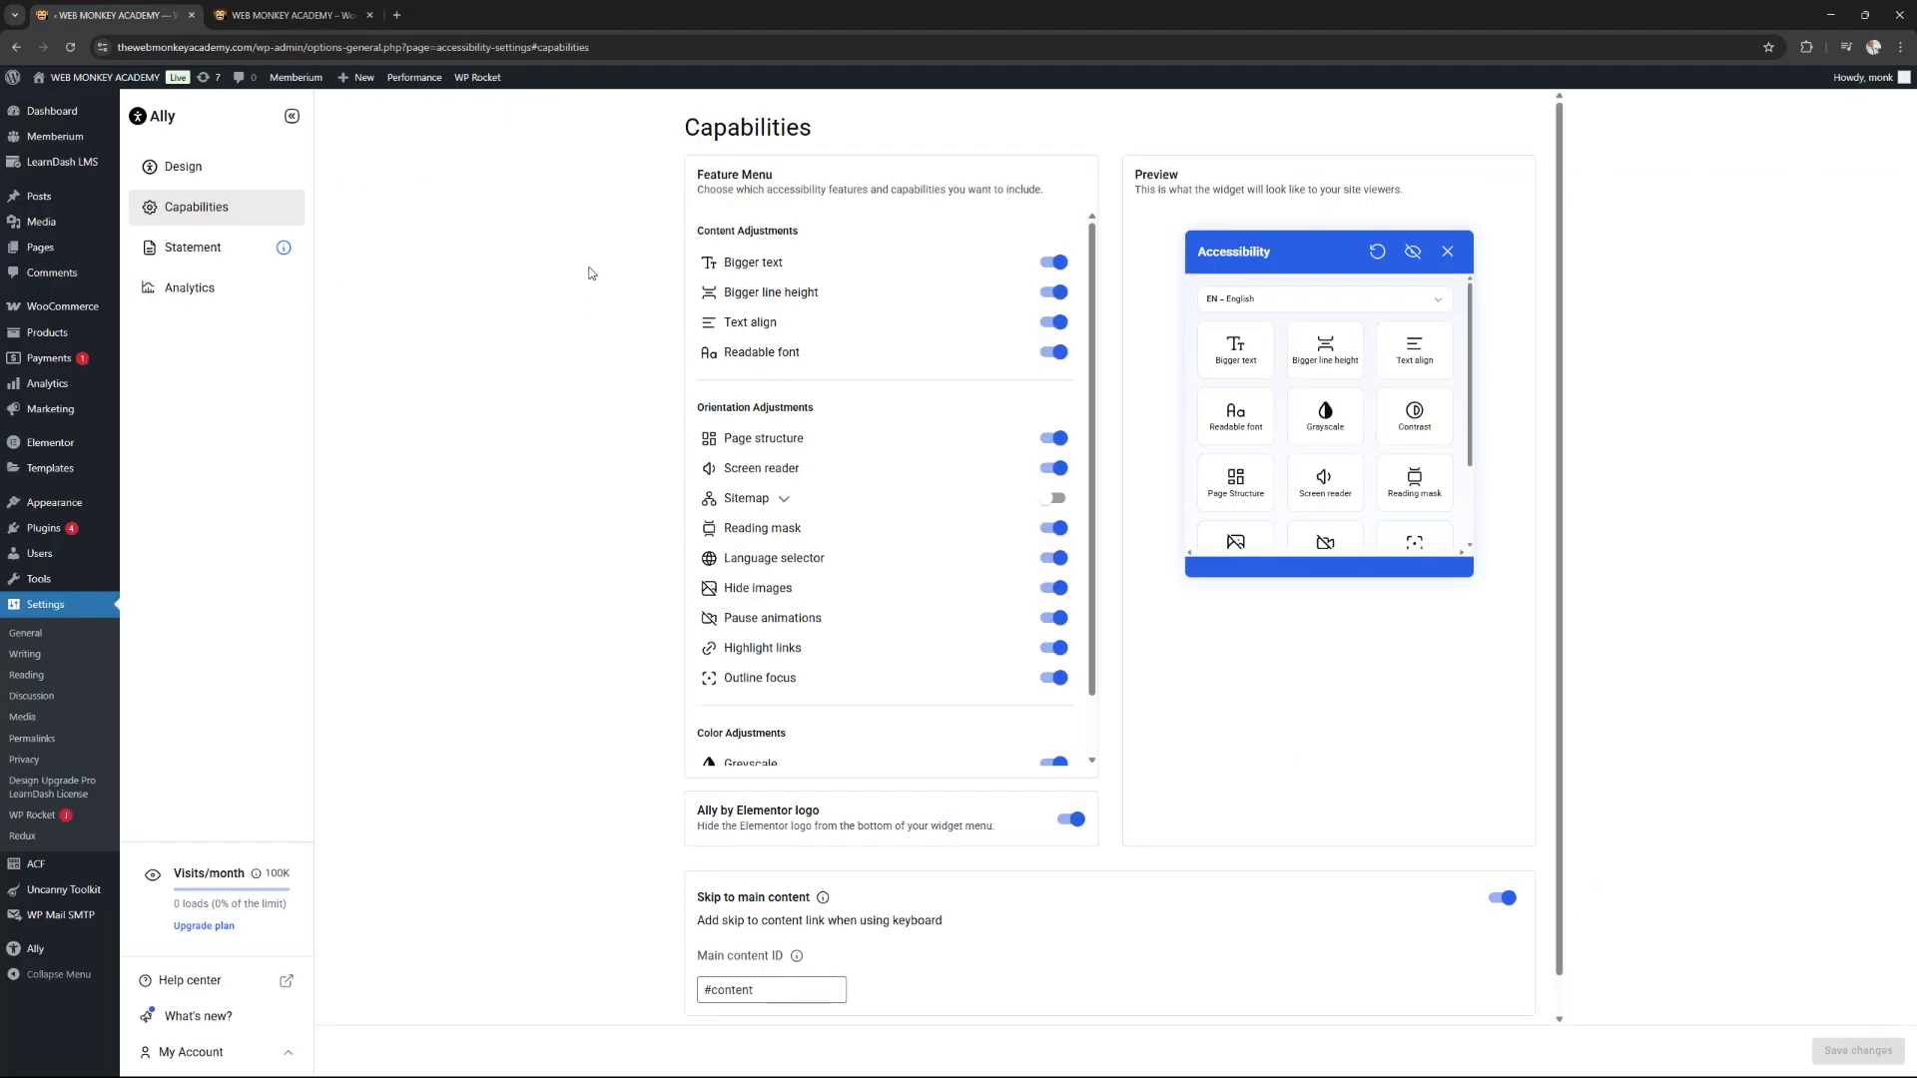
pyautogui.click(207, 292)
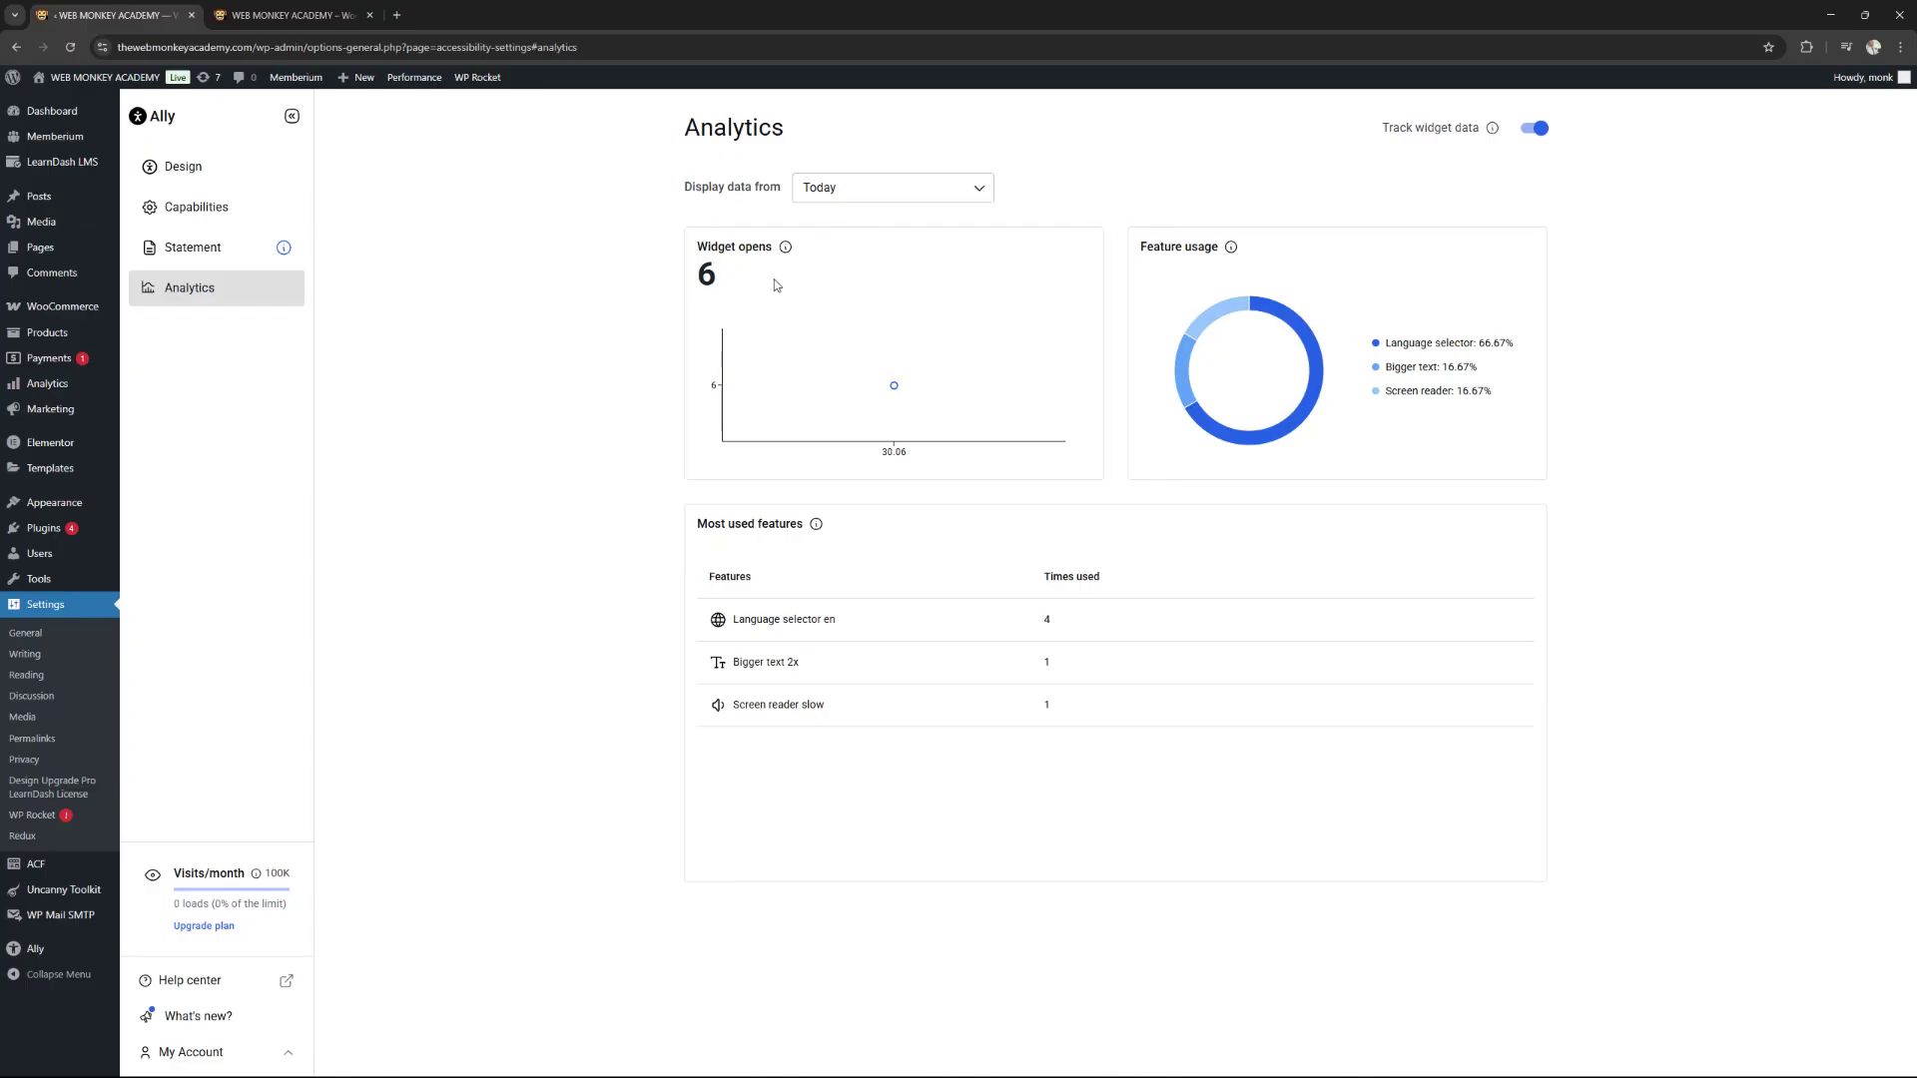
pyautogui.moveTo(754, 266)
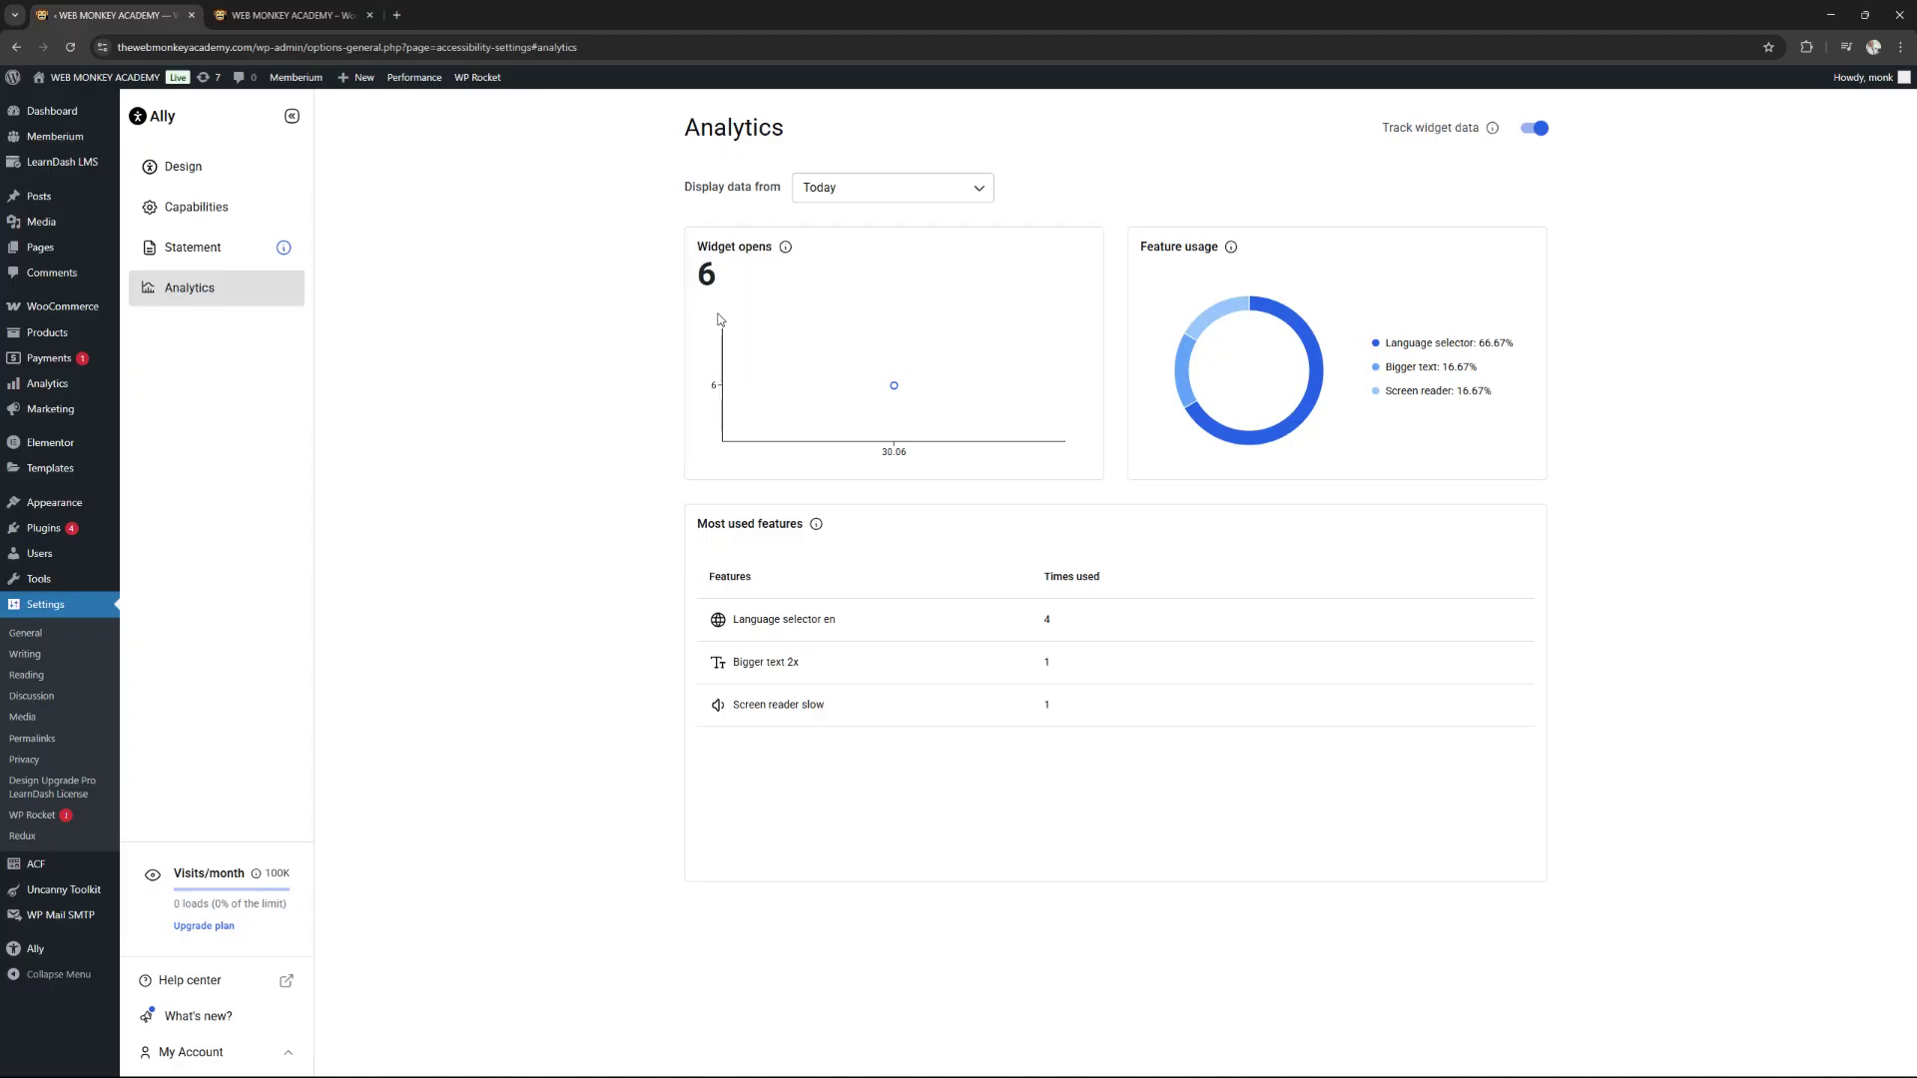